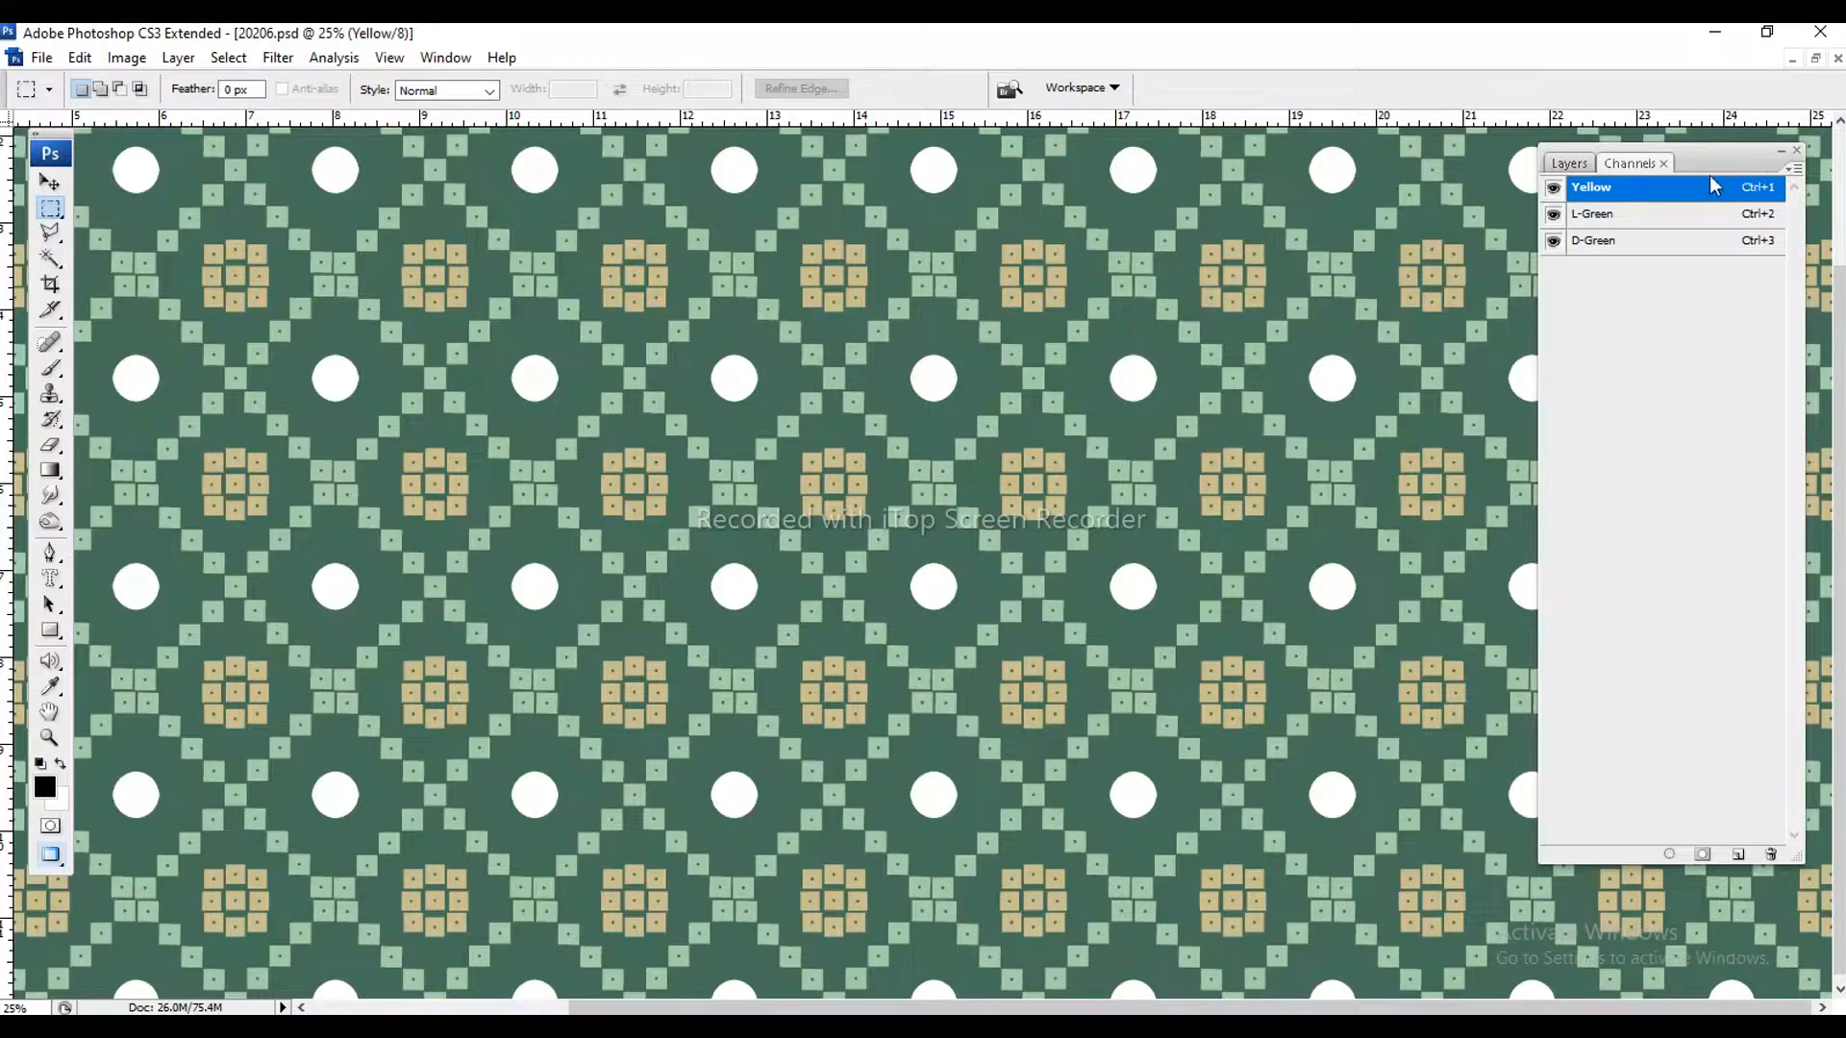
- Examine the pattern's Yellow, L-Green and D-Green channels, toggling their visibility, and check the document's layers
{"action": "left_click_drag", "start_coordinate": [1710, 176], "coordinate": [1687, 174]}
{"action": "left_click", "coordinate": [1567, 216]}
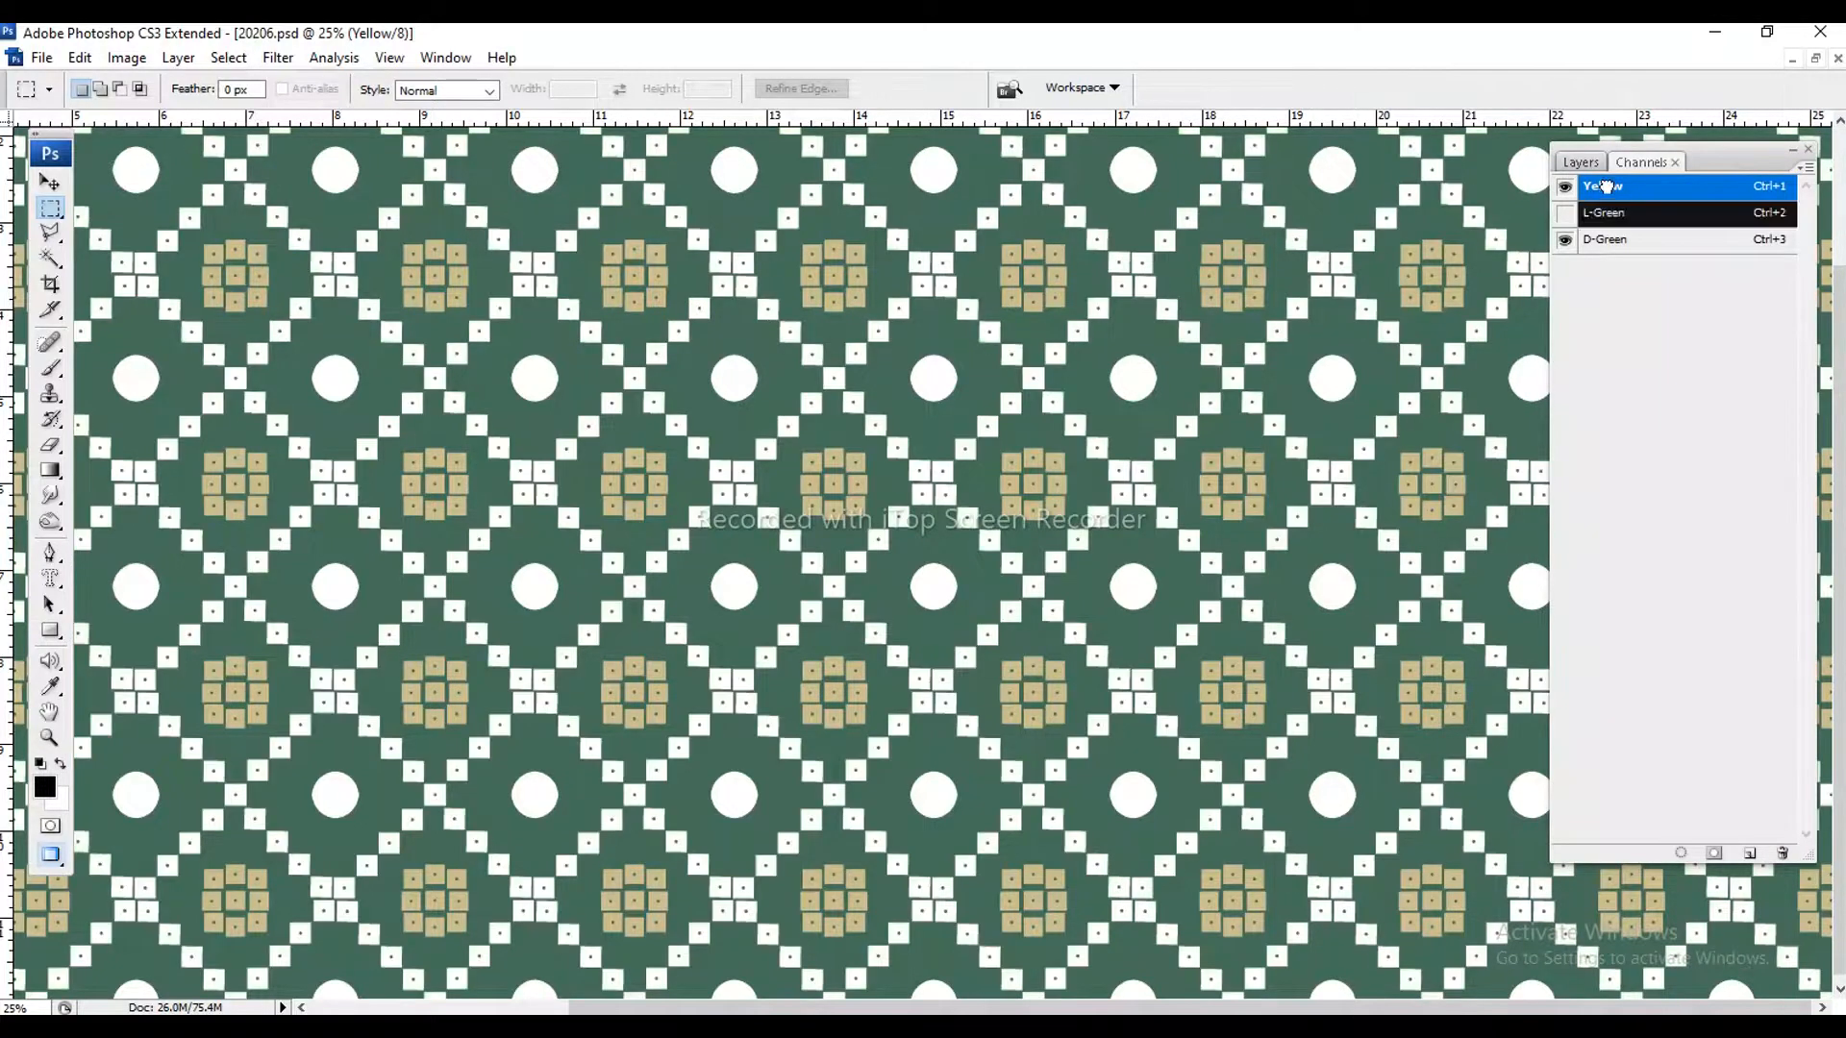
{"action": "left_click", "coordinate": [1607, 189]}
{"action": "left_click", "coordinate": [1610, 235]}
{"action": "left_click_drag", "start_coordinate": [1566, 190], "coordinate": [1565, 223]}
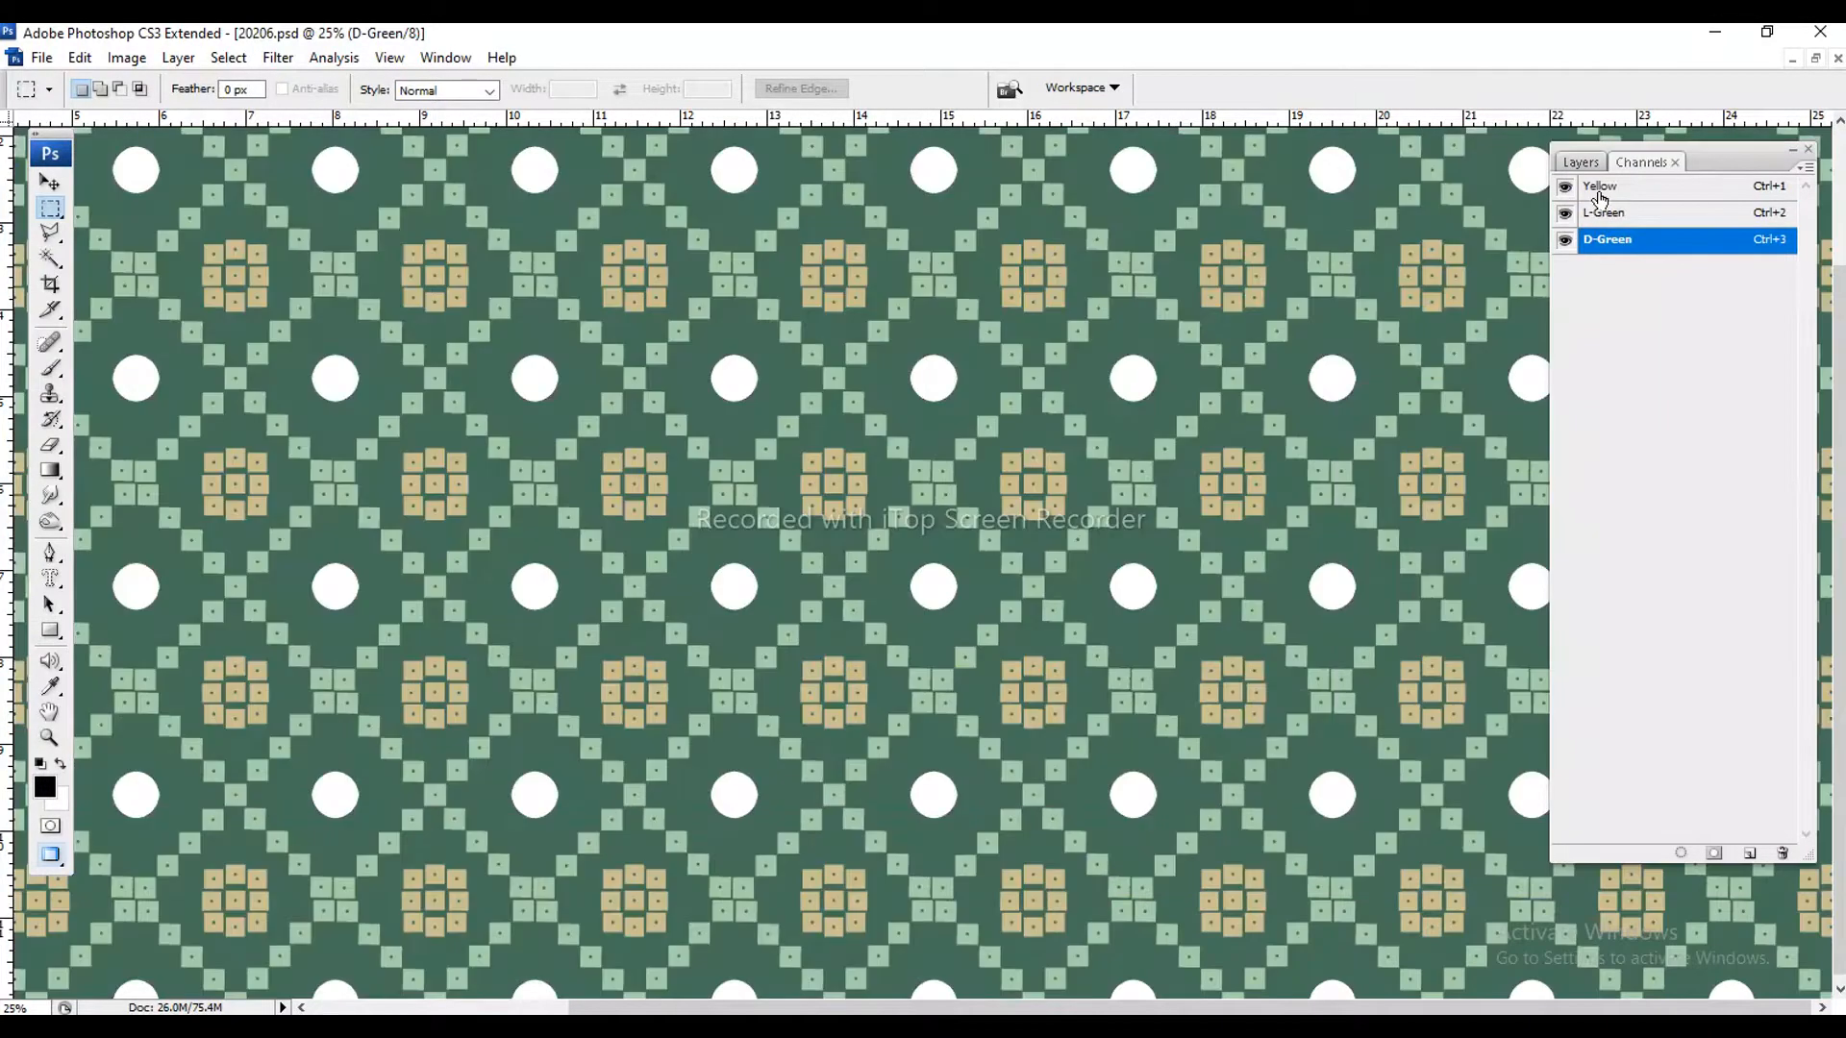
{"action": "left_click", "coordinate": [1600, 193]}
{"action": "left_click", "coordinate": [1603, 215]}
{"action": "left_click", "coordinate": [942, 447]}
{"action": "left_click", "coordinate": [942, 447]}
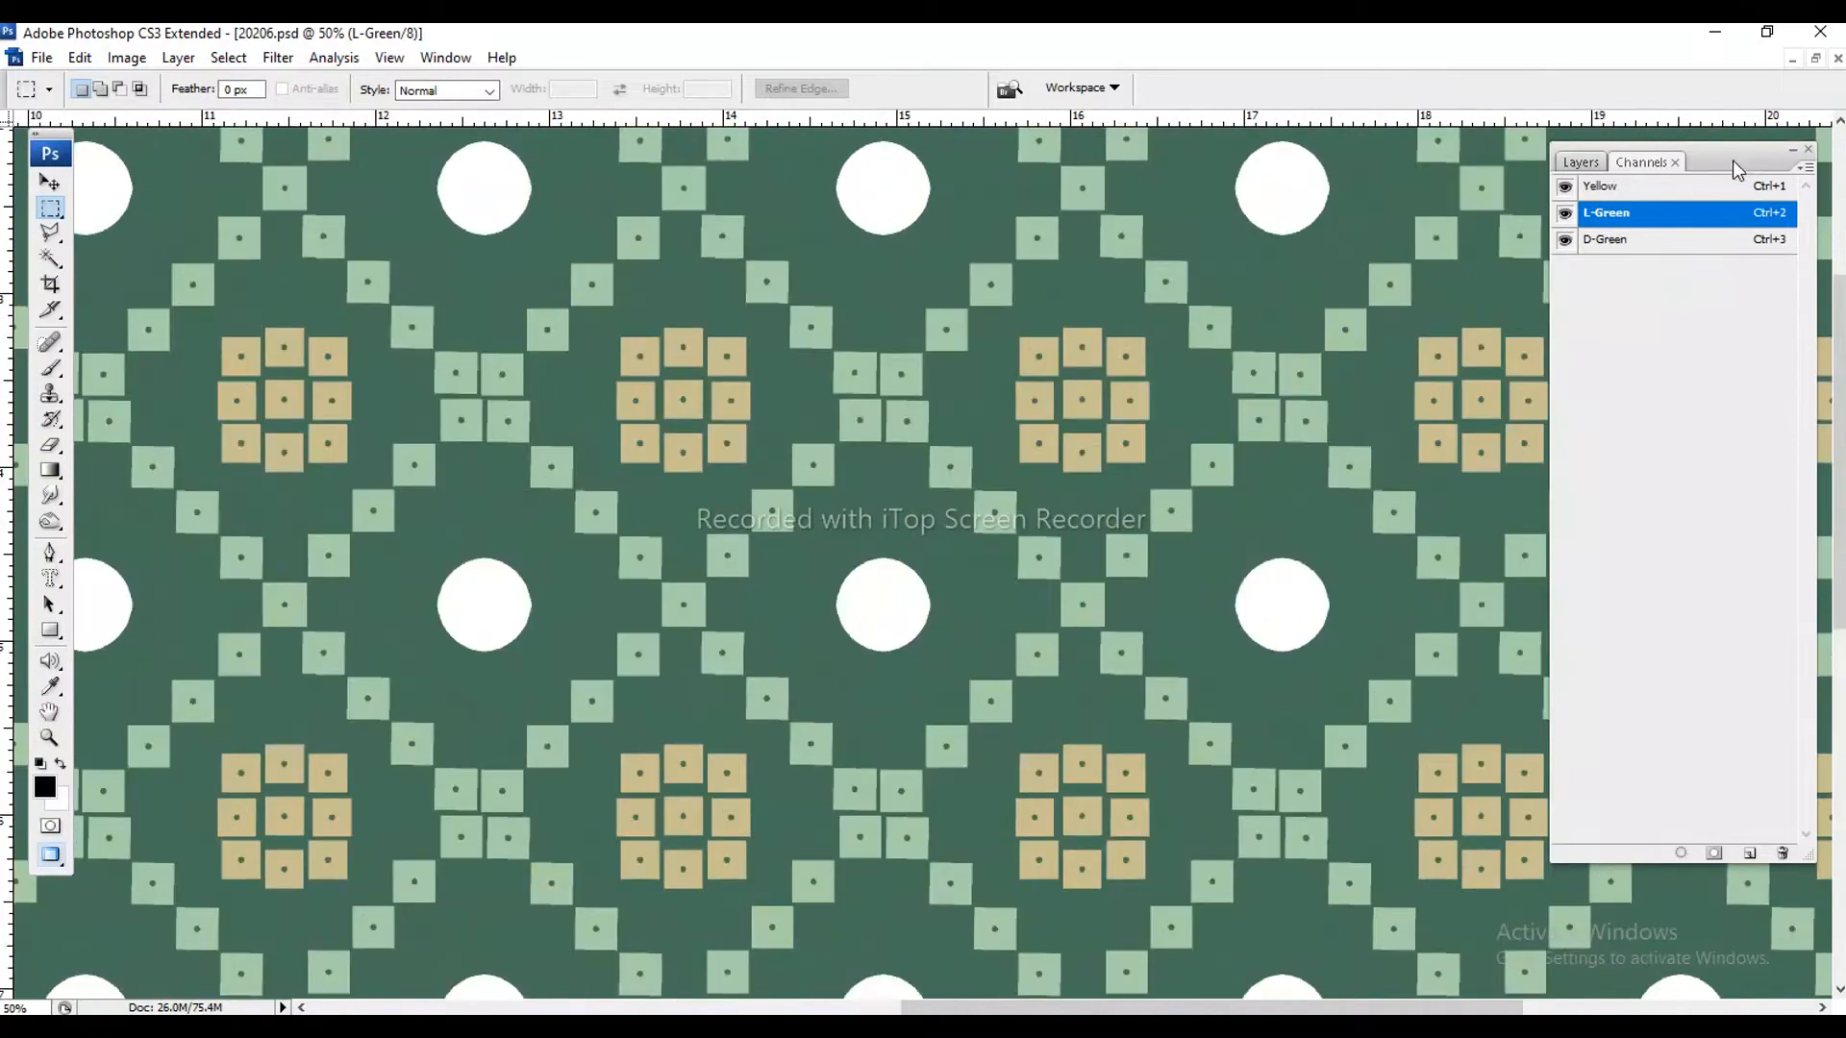
{"action": "left_click_drag", "start_coordinate": [1732, 160], "coordinate": [1690, 169]}
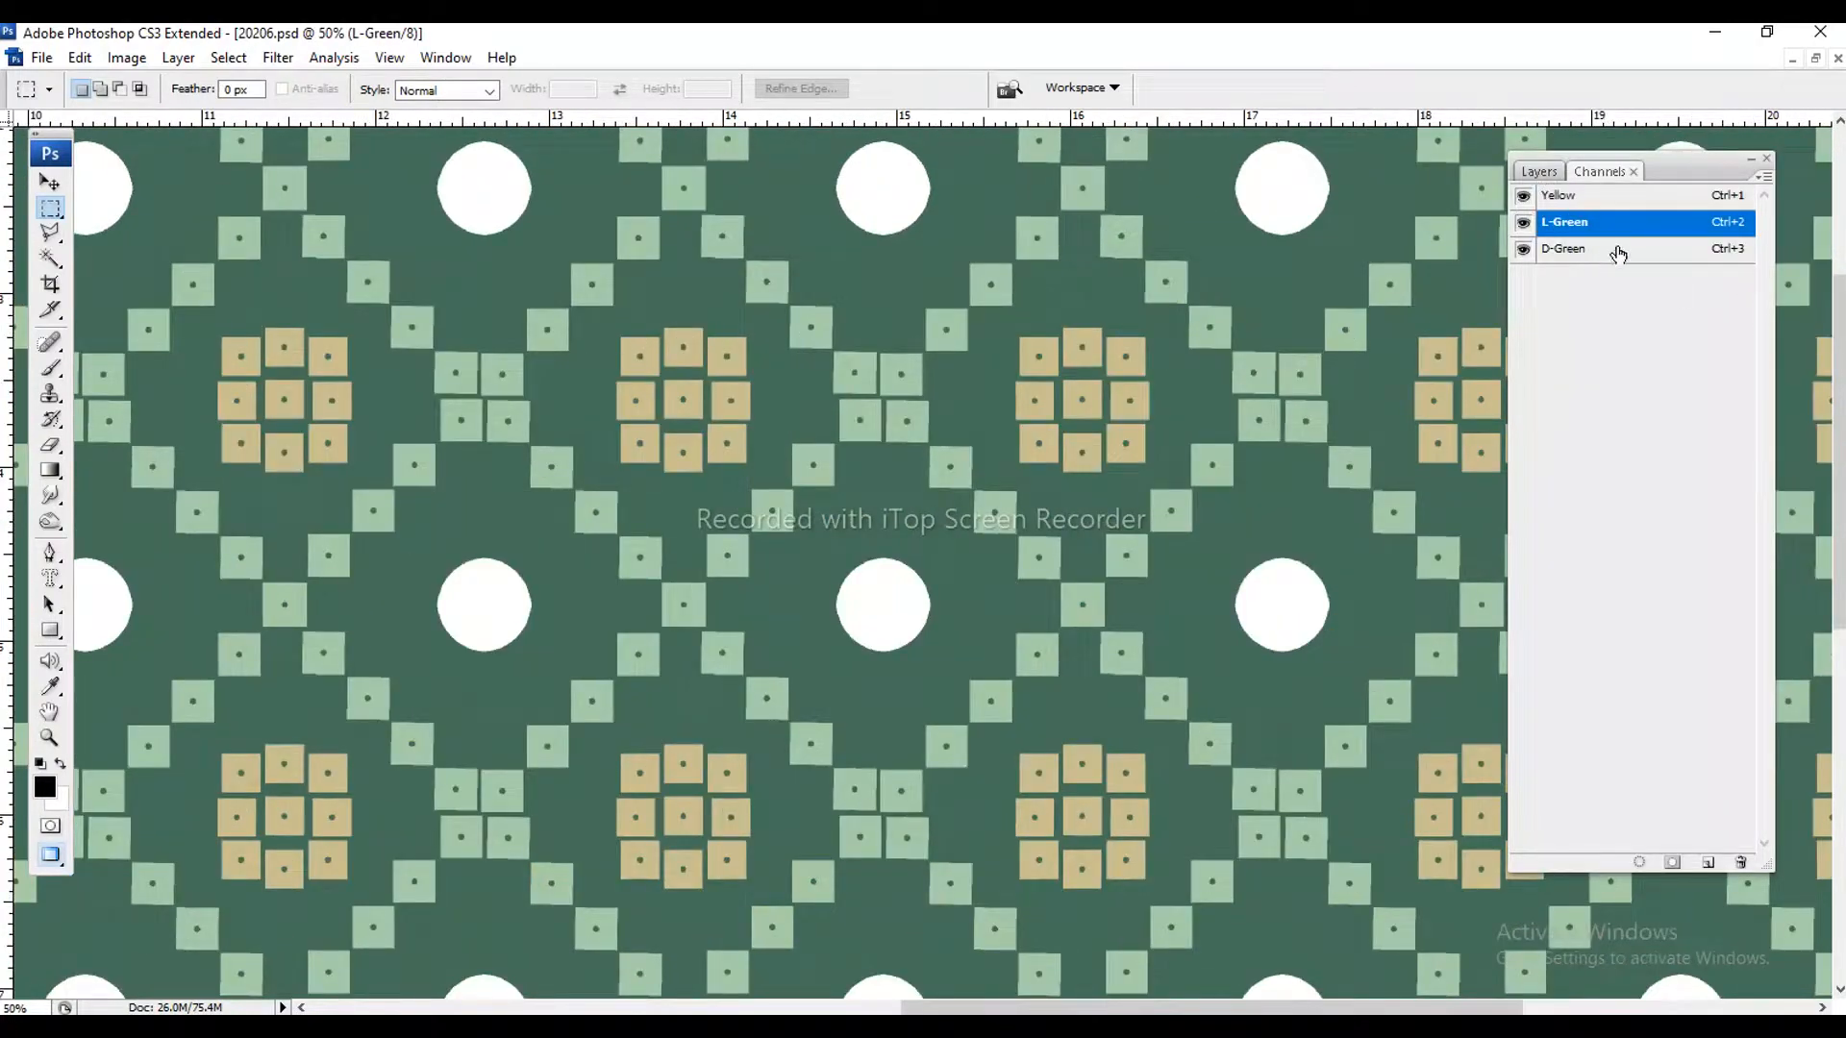
{"action": "left_click", "coordinate": [1539, 173]}
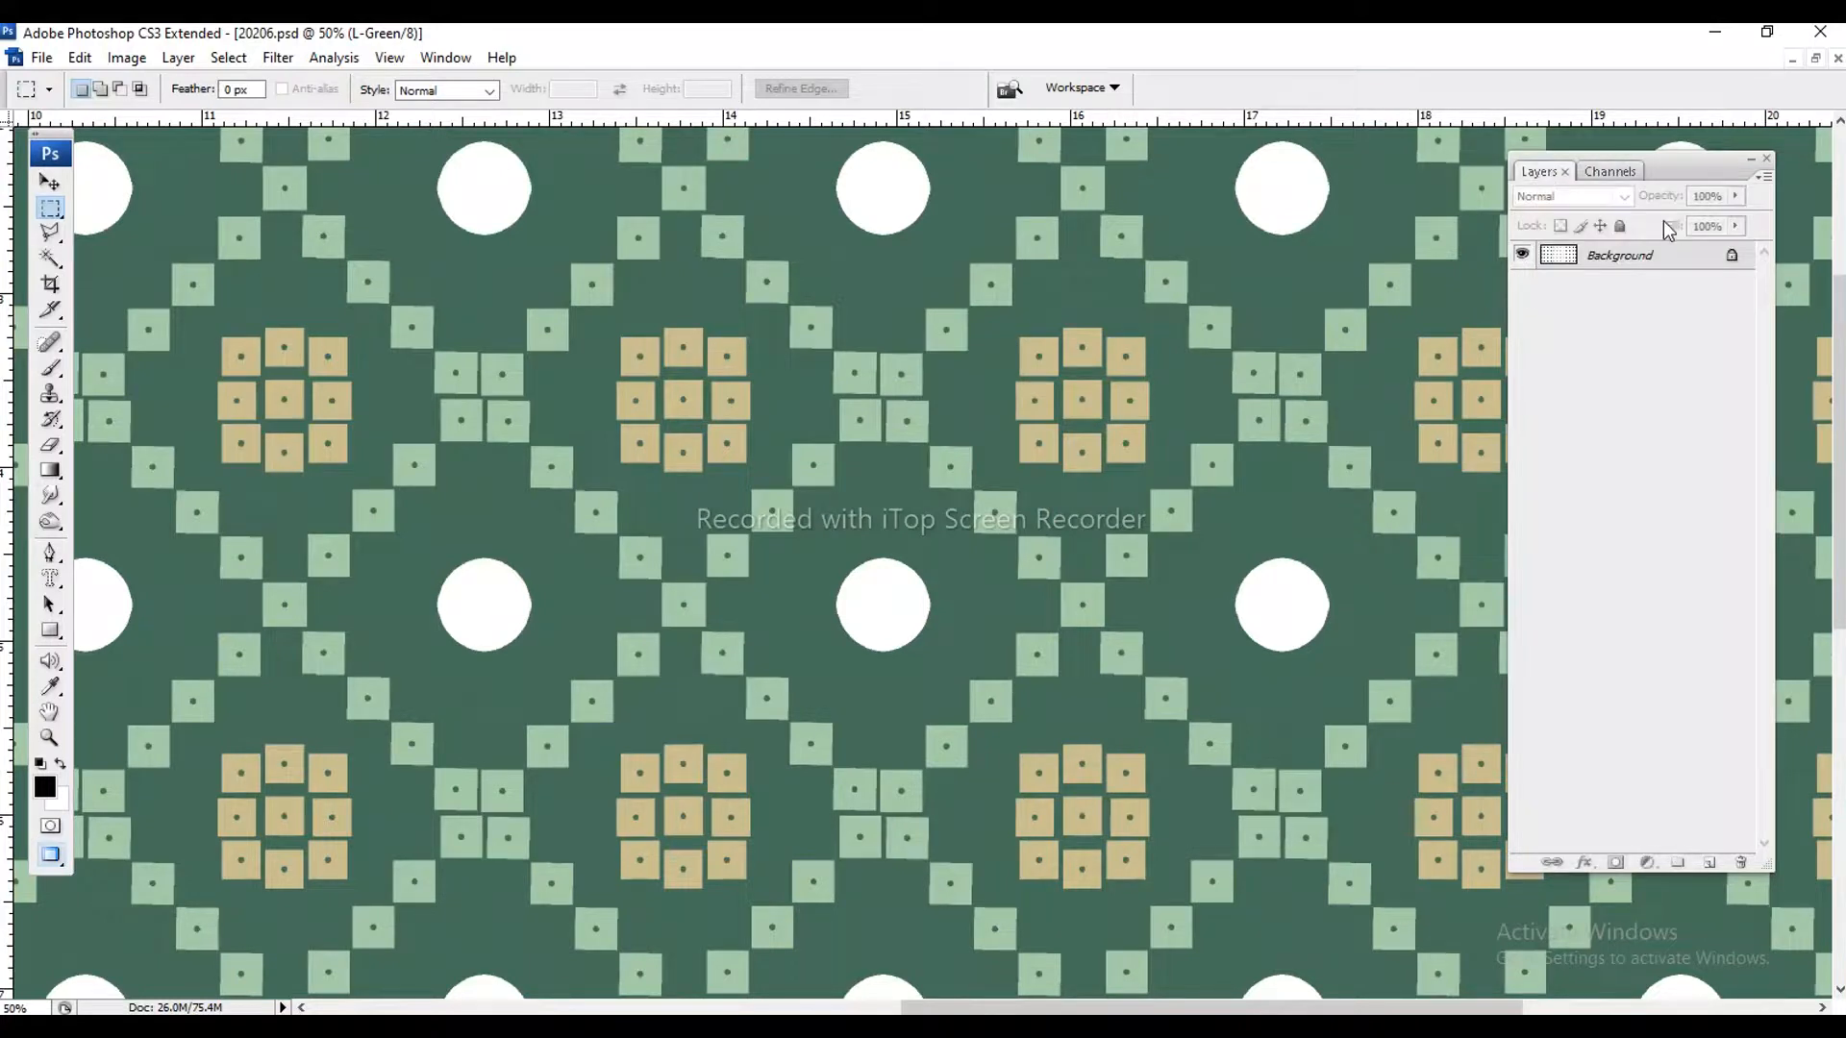
{"action": "left_click", "coordinate": [1610, 172]}
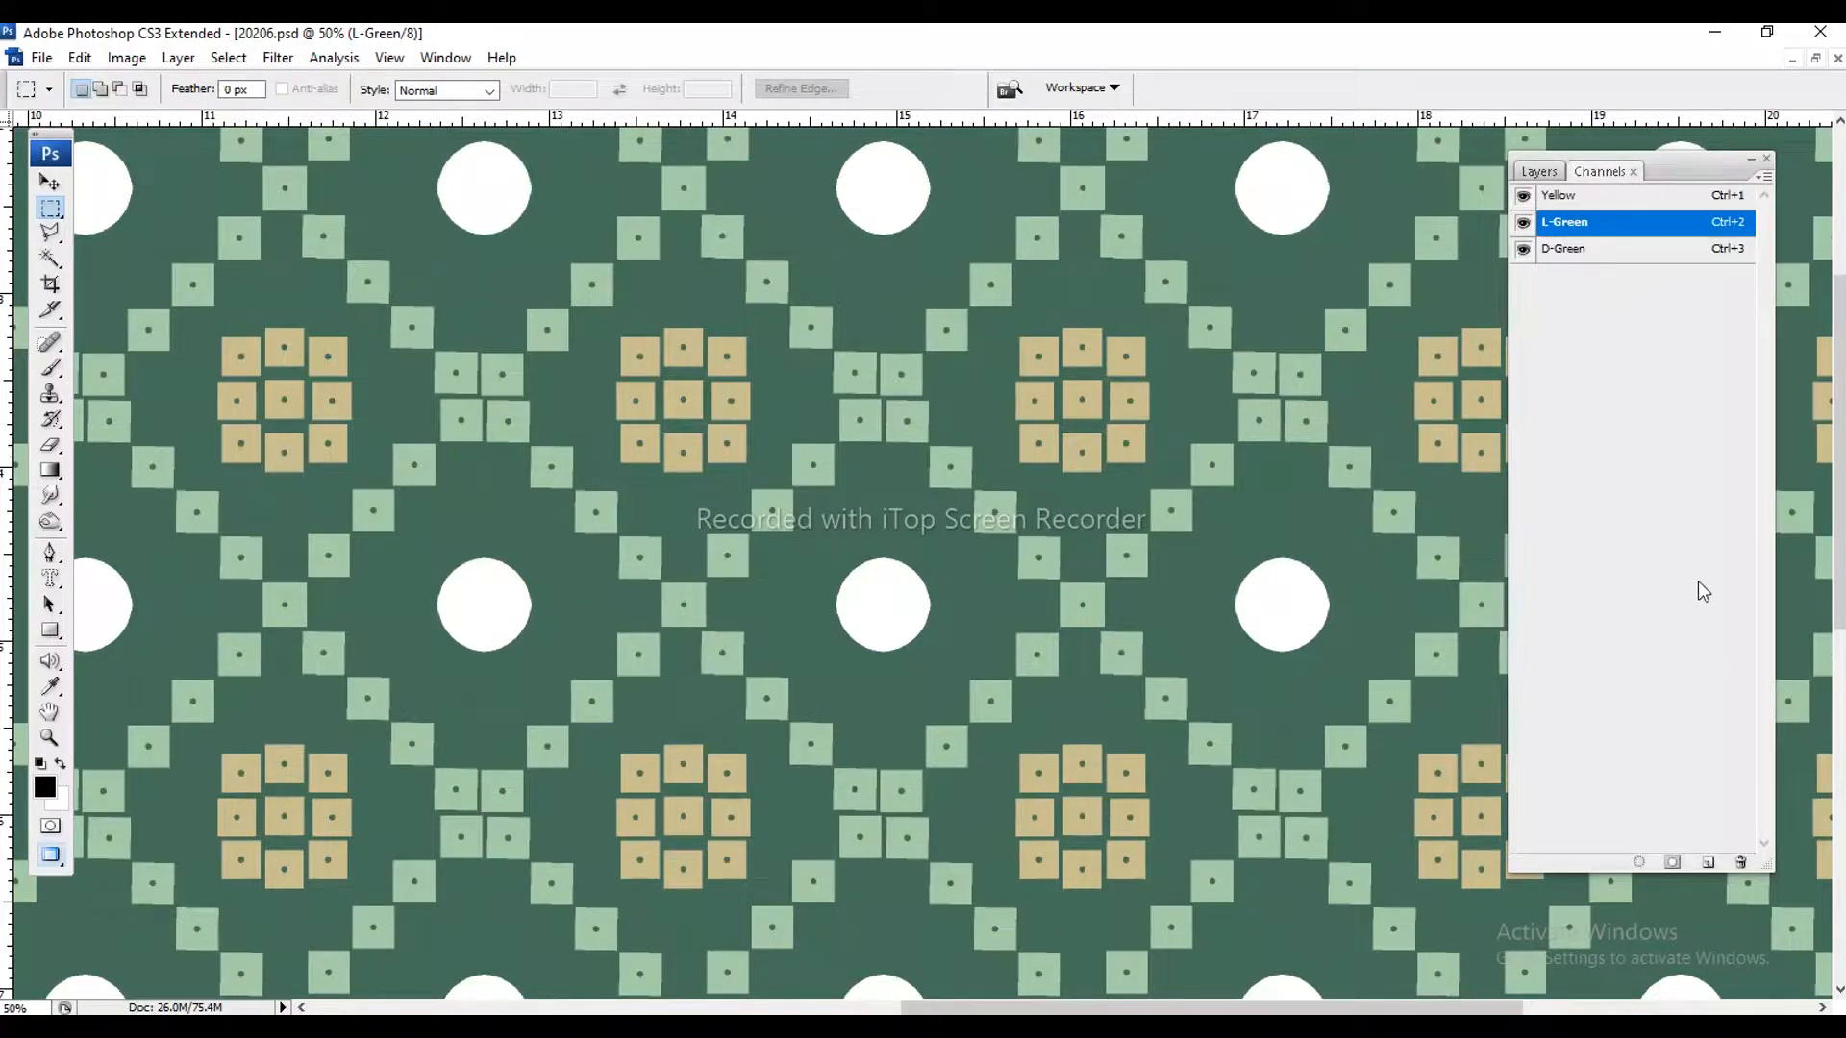
- Create a new alpha channel with the default settings and move it above the Yellow channel
{"action": "left_click", "coordinate": [1766, 176]}
{"action": "left_click", "coordinate": [1730, 182]}
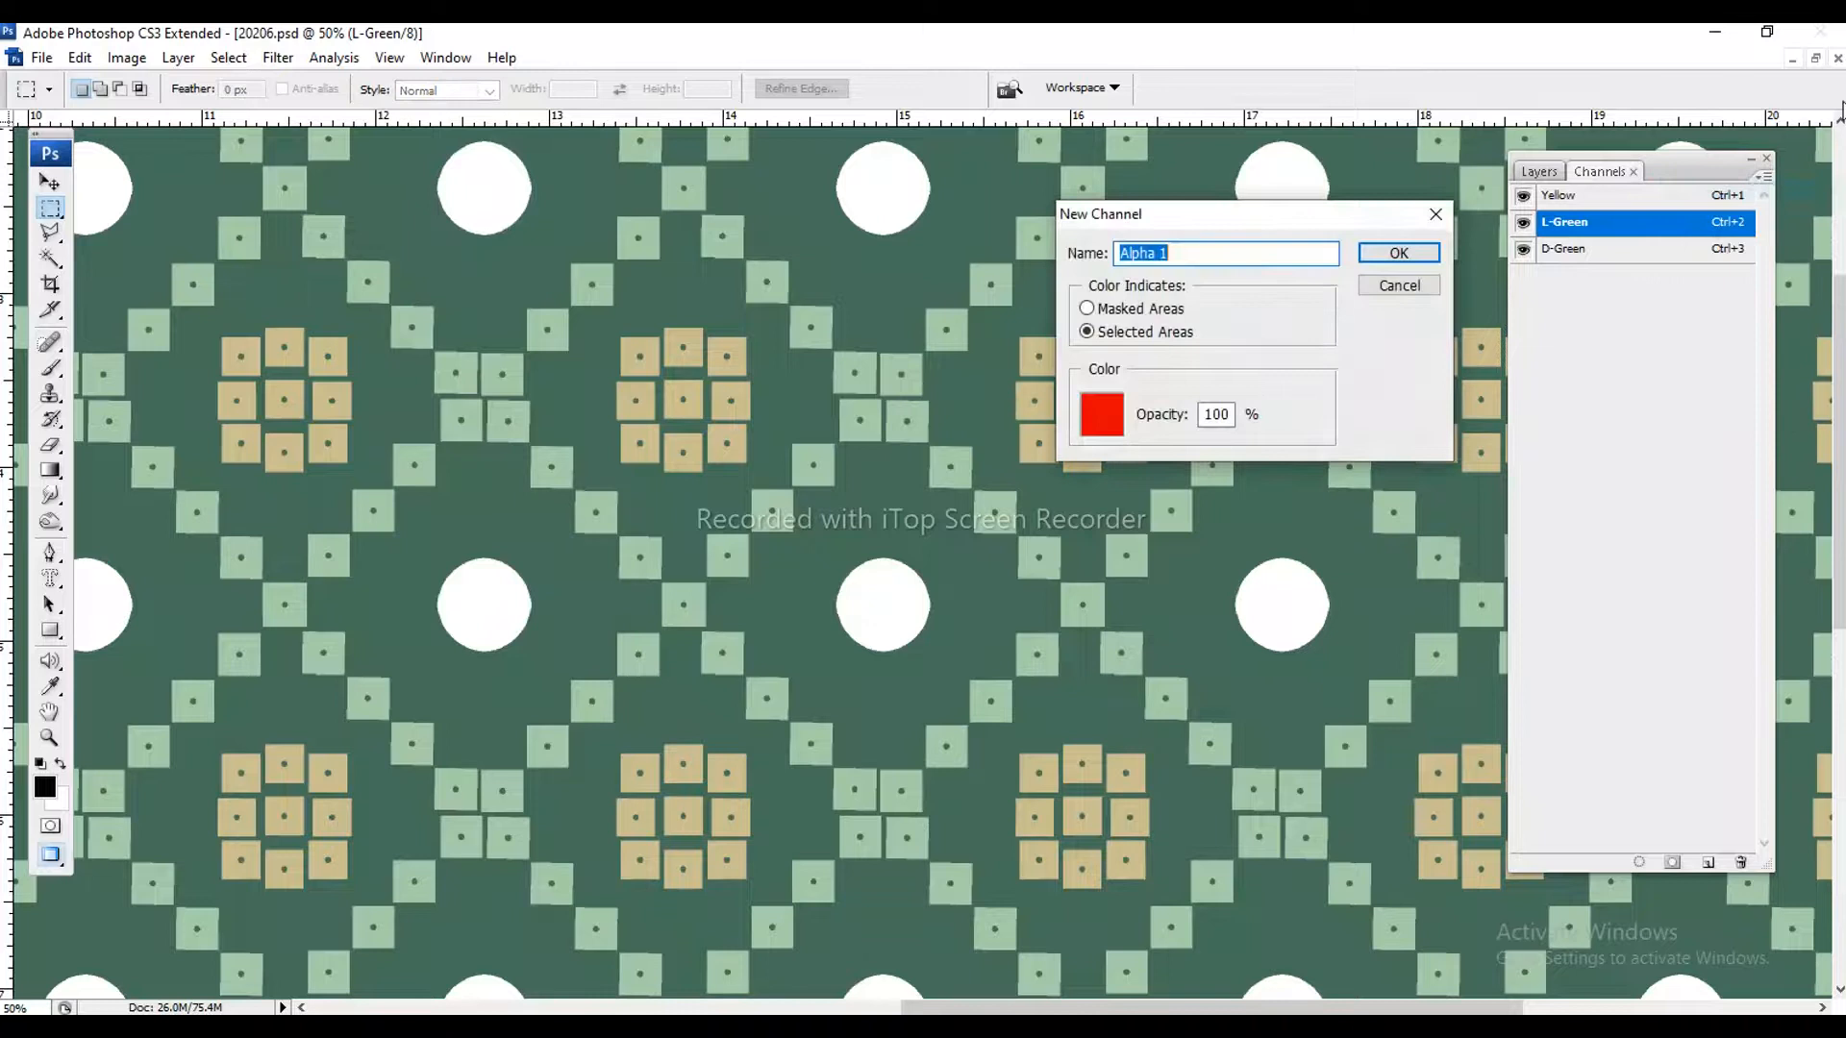
{"action": "left_click", "coordinate": [1398, 254]}
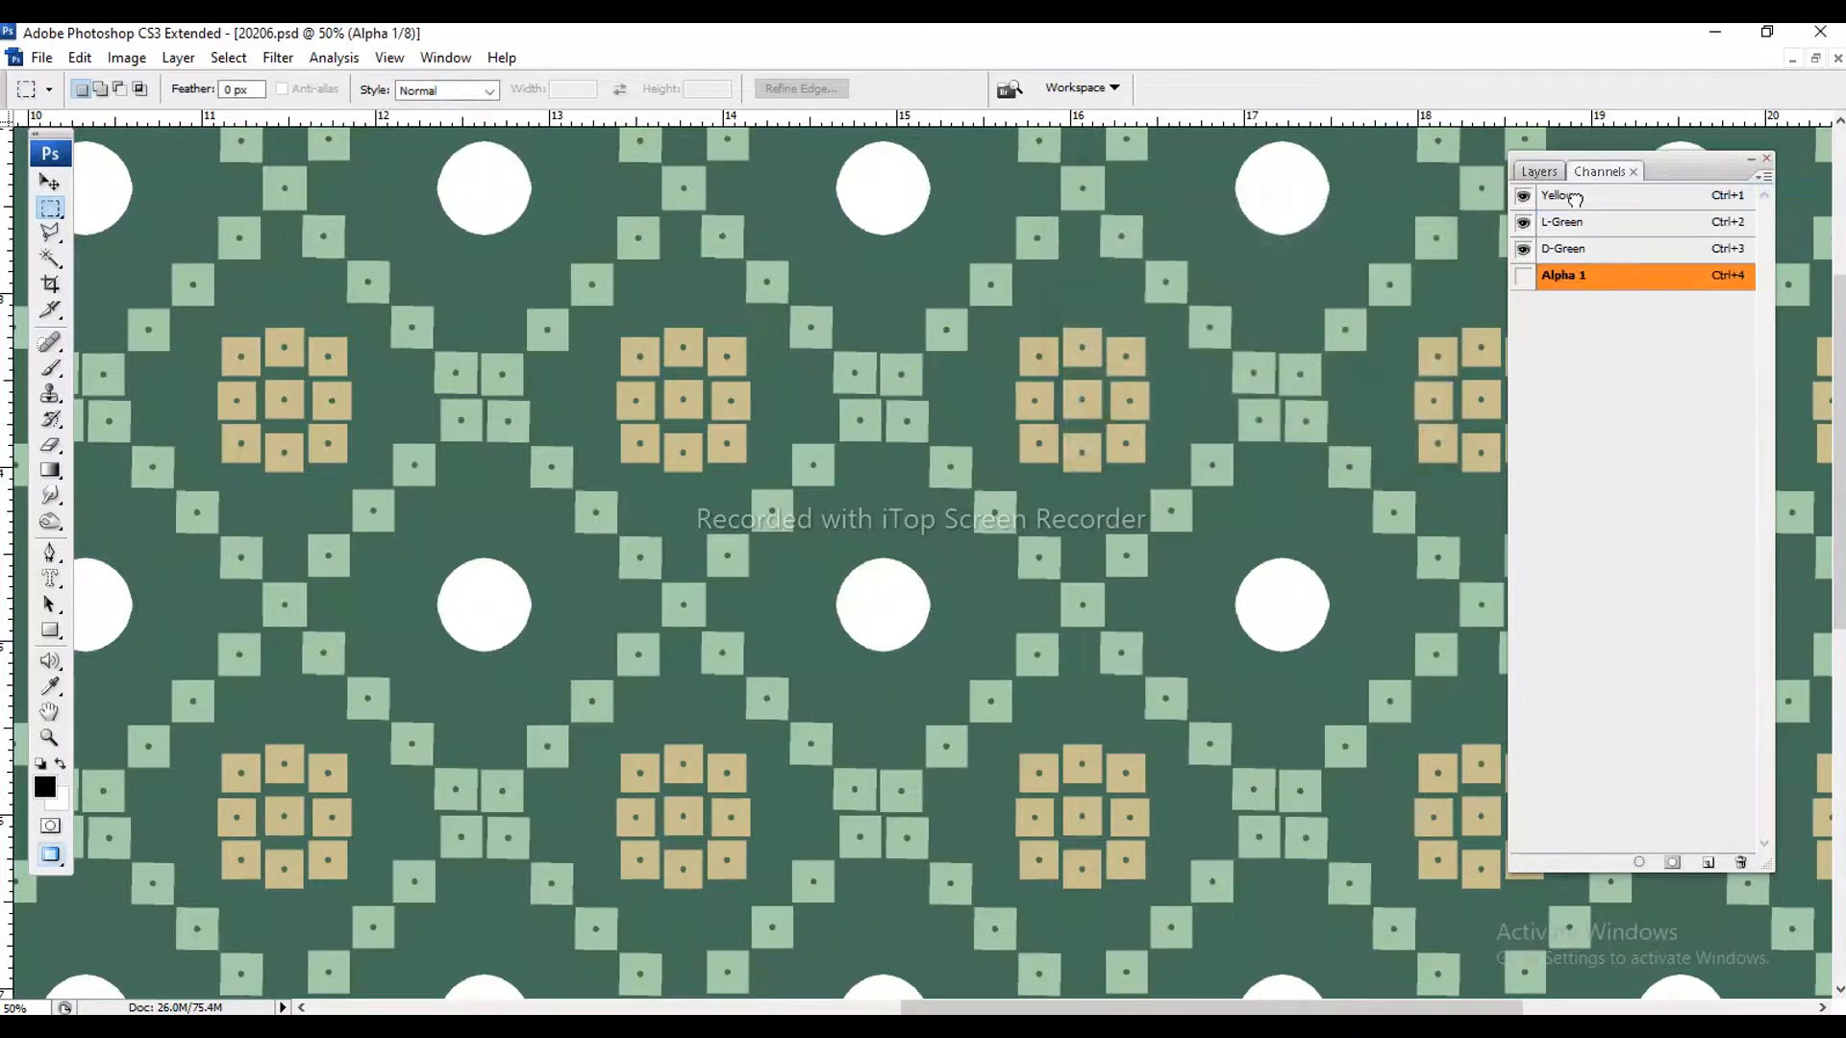
{"action": "left_click_drag", "start_coordinate": [1574, 198], "coordinate": [1577, 197]}
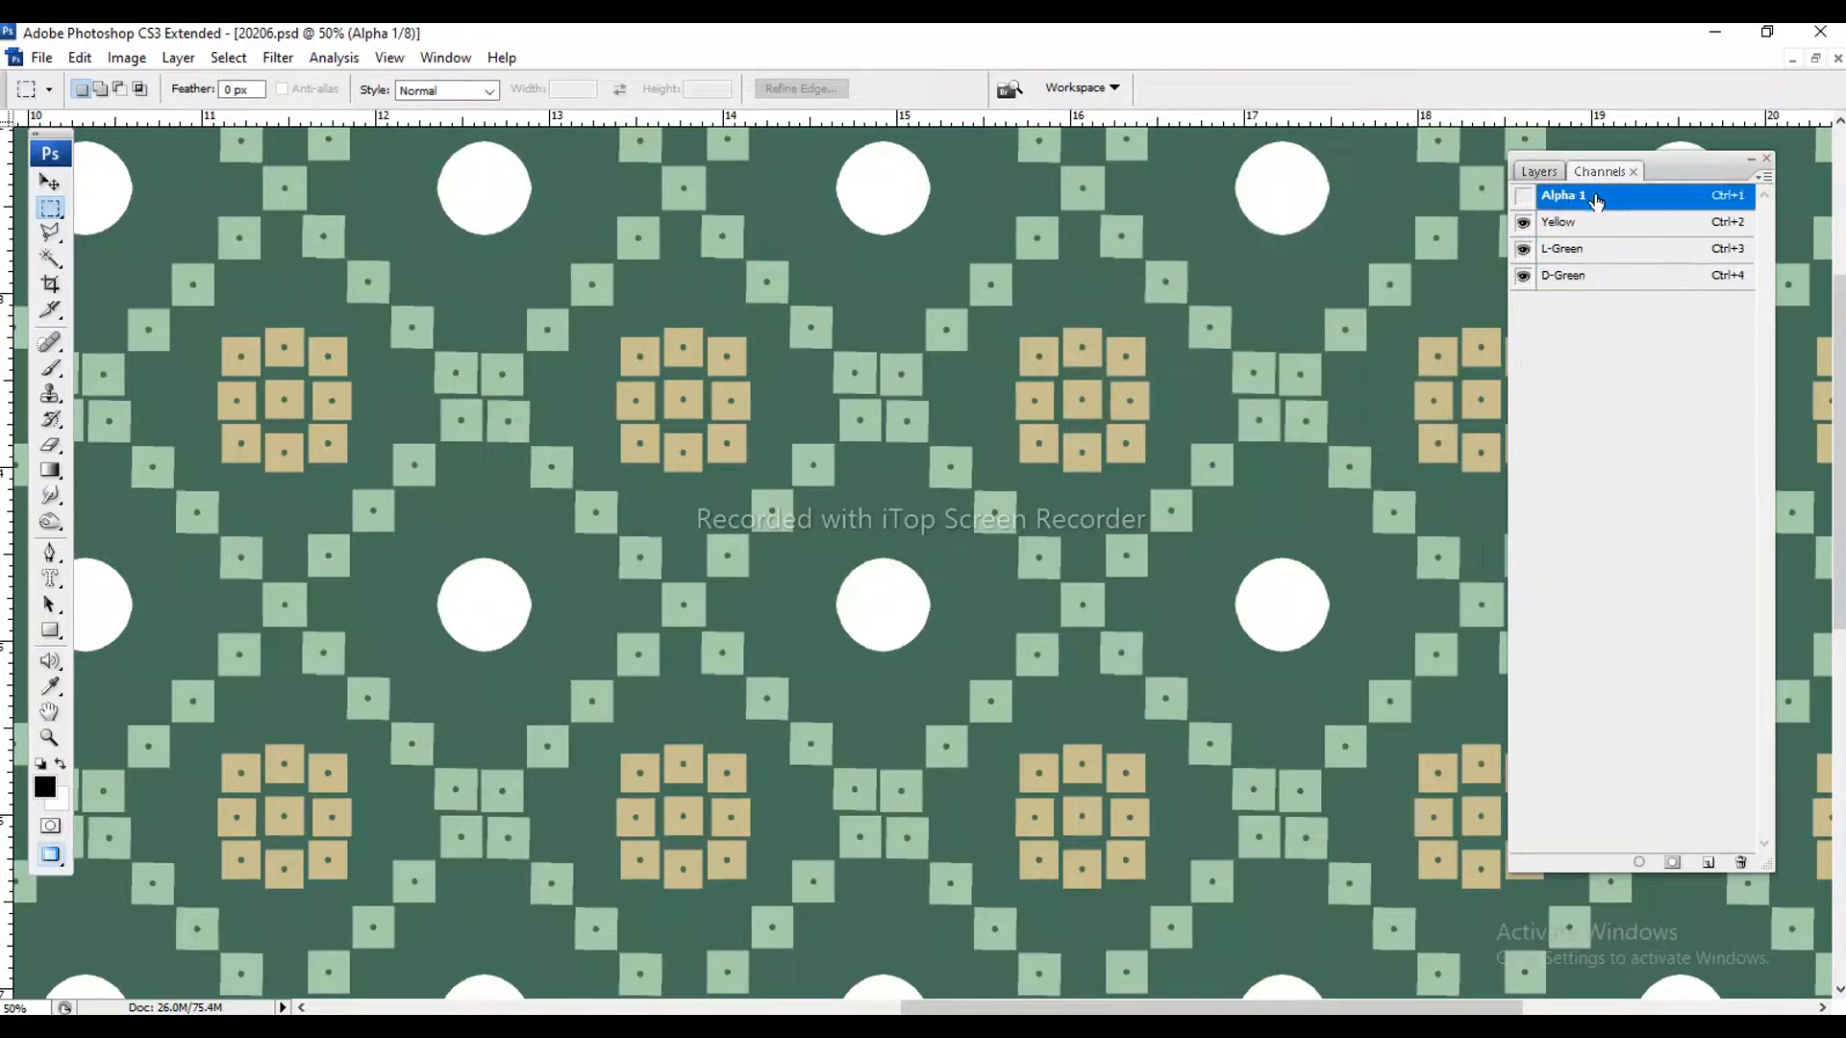
{"action": "left_click", "coordinate": [1536, 173]}
{"action": "left_click", "coordinate": [1610, 173]}
- Convert the multichannel image to Grayscale mode and from there to RGB Color
{"action": "left_click", "coordinate": [126, 57]}
{"action": "mouse_move", "coordinate": [279, 84]}
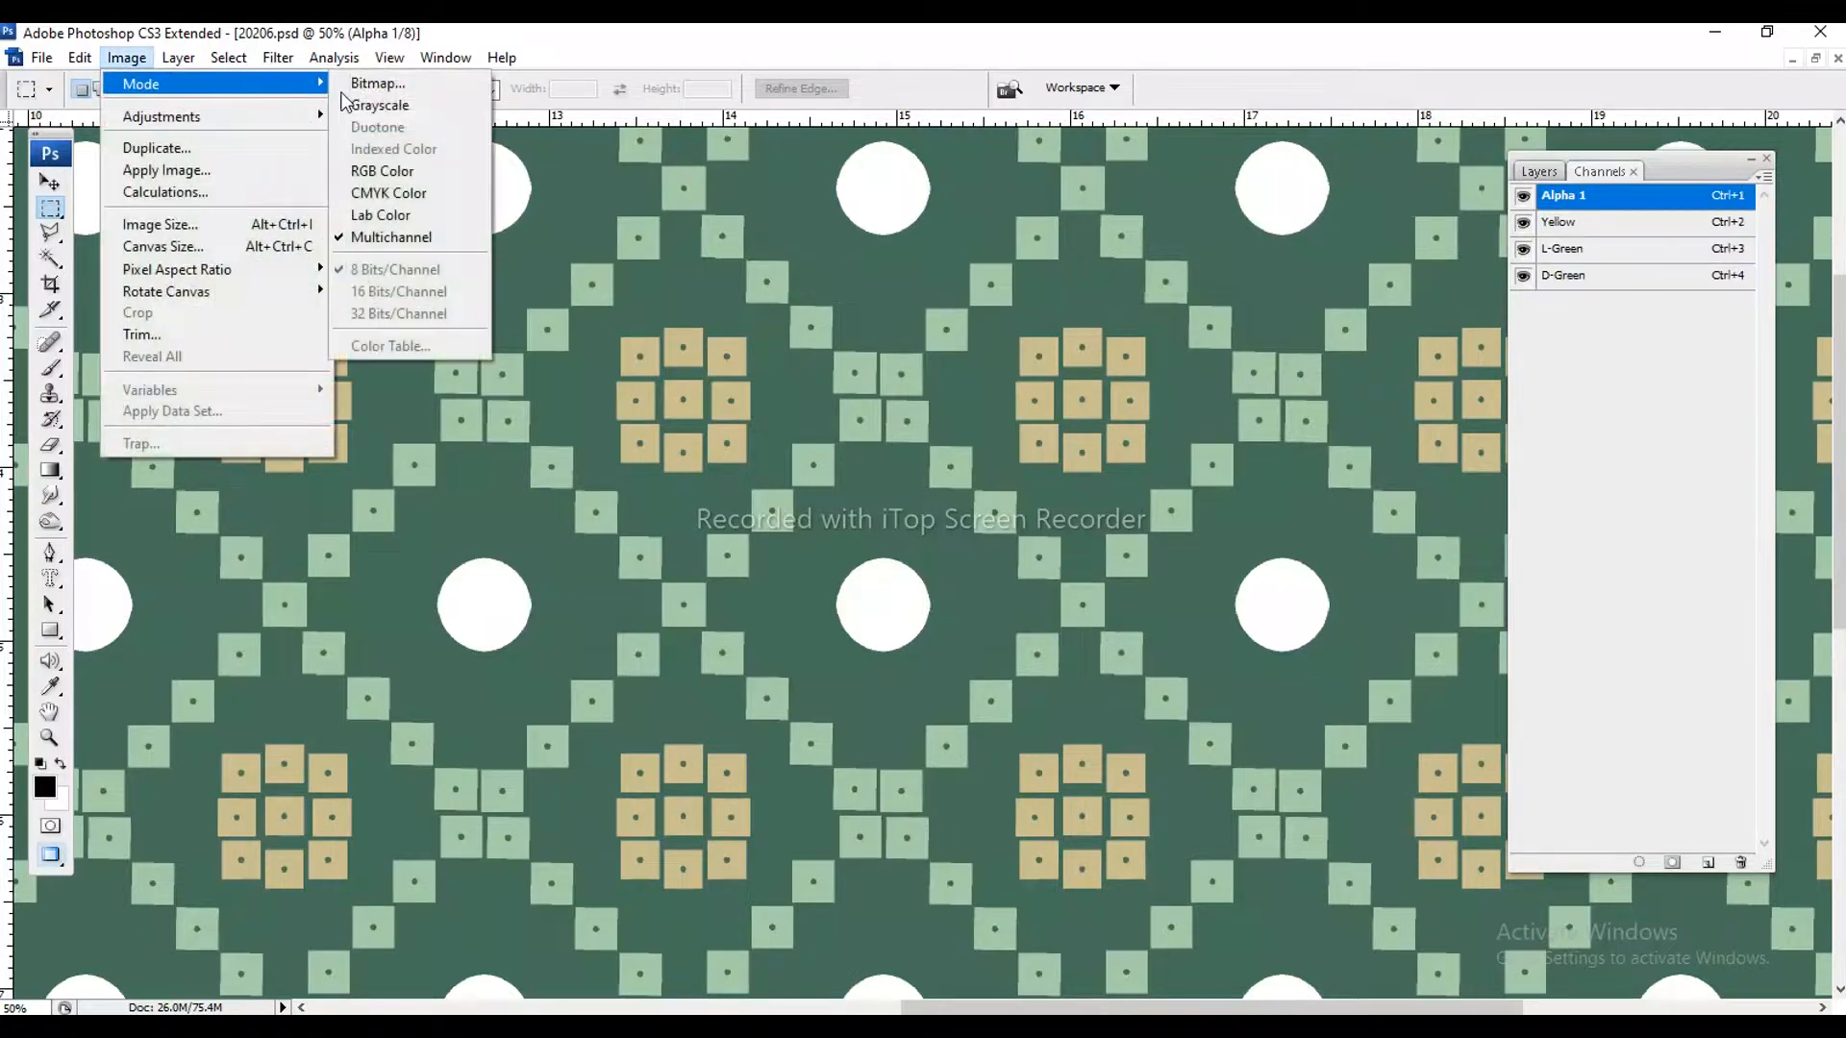
{"action": "left_click", "coordinate": [370, 106]}
{"action": "left_click", "coordinate": [128, 57]}
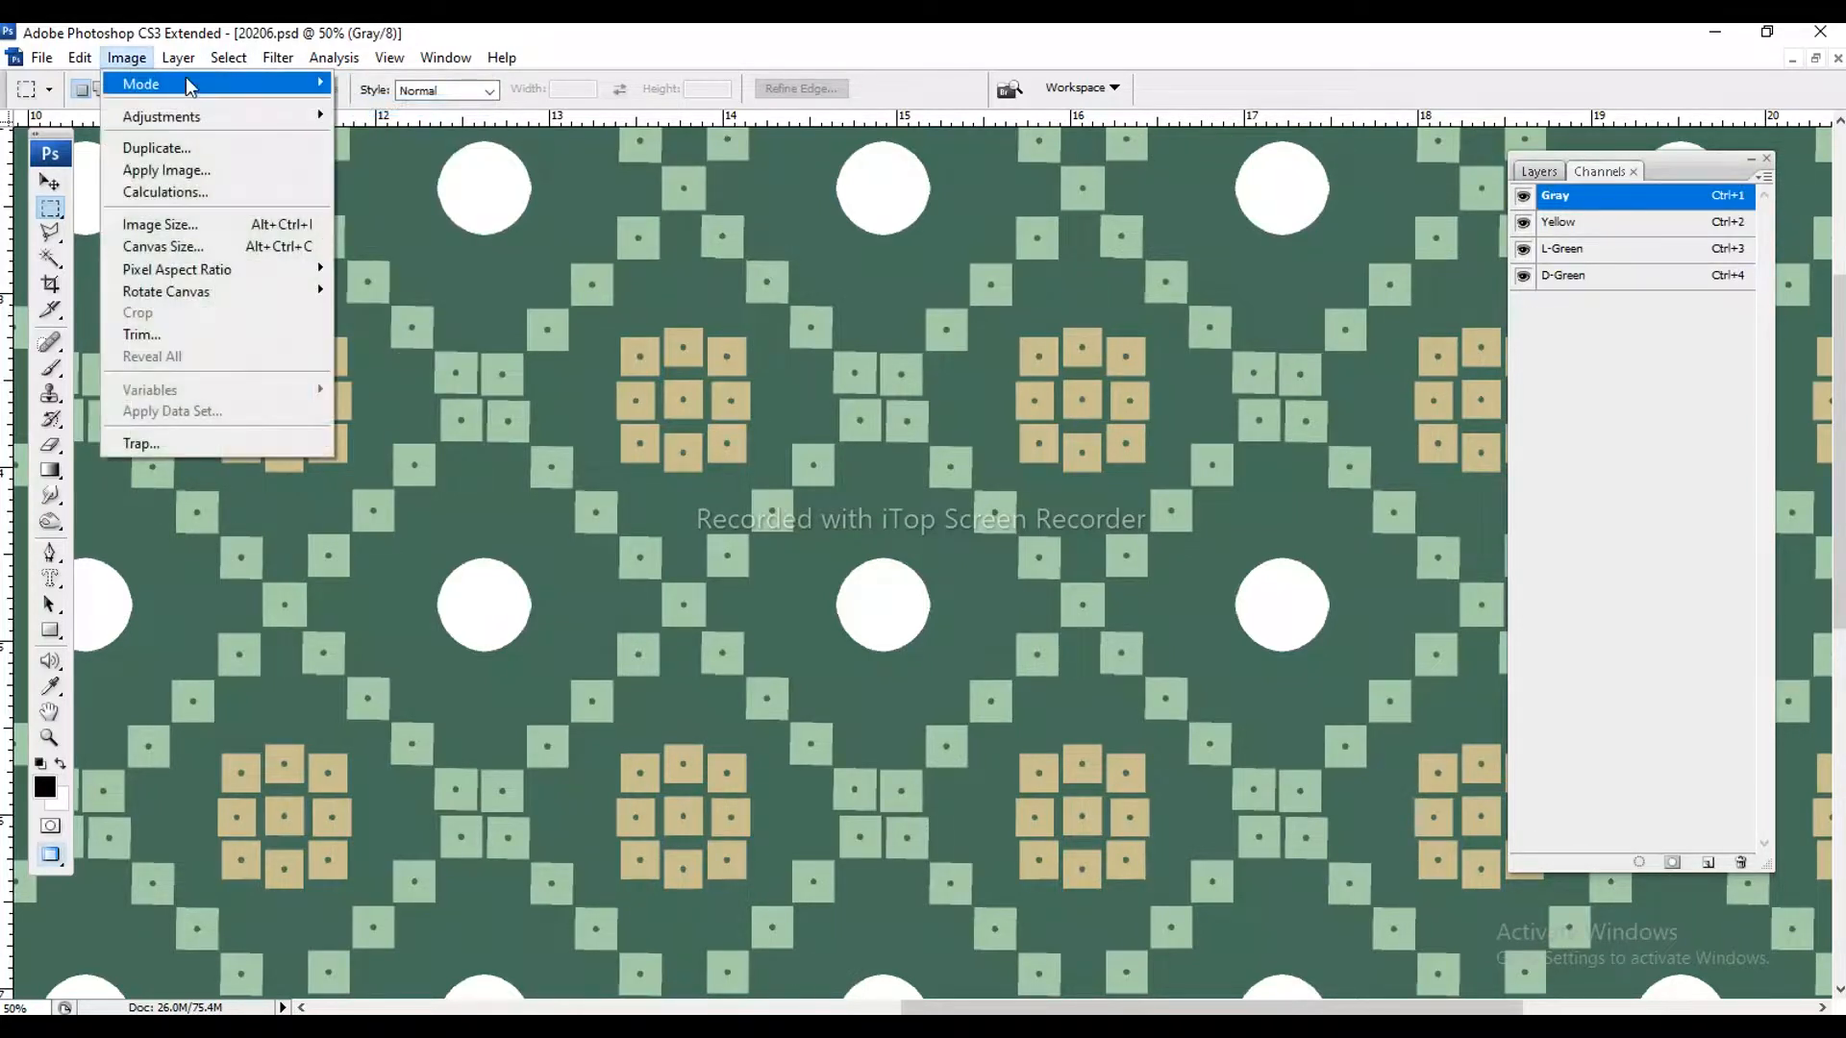
{"action": "left_click", "coordinate": [462, 171]}
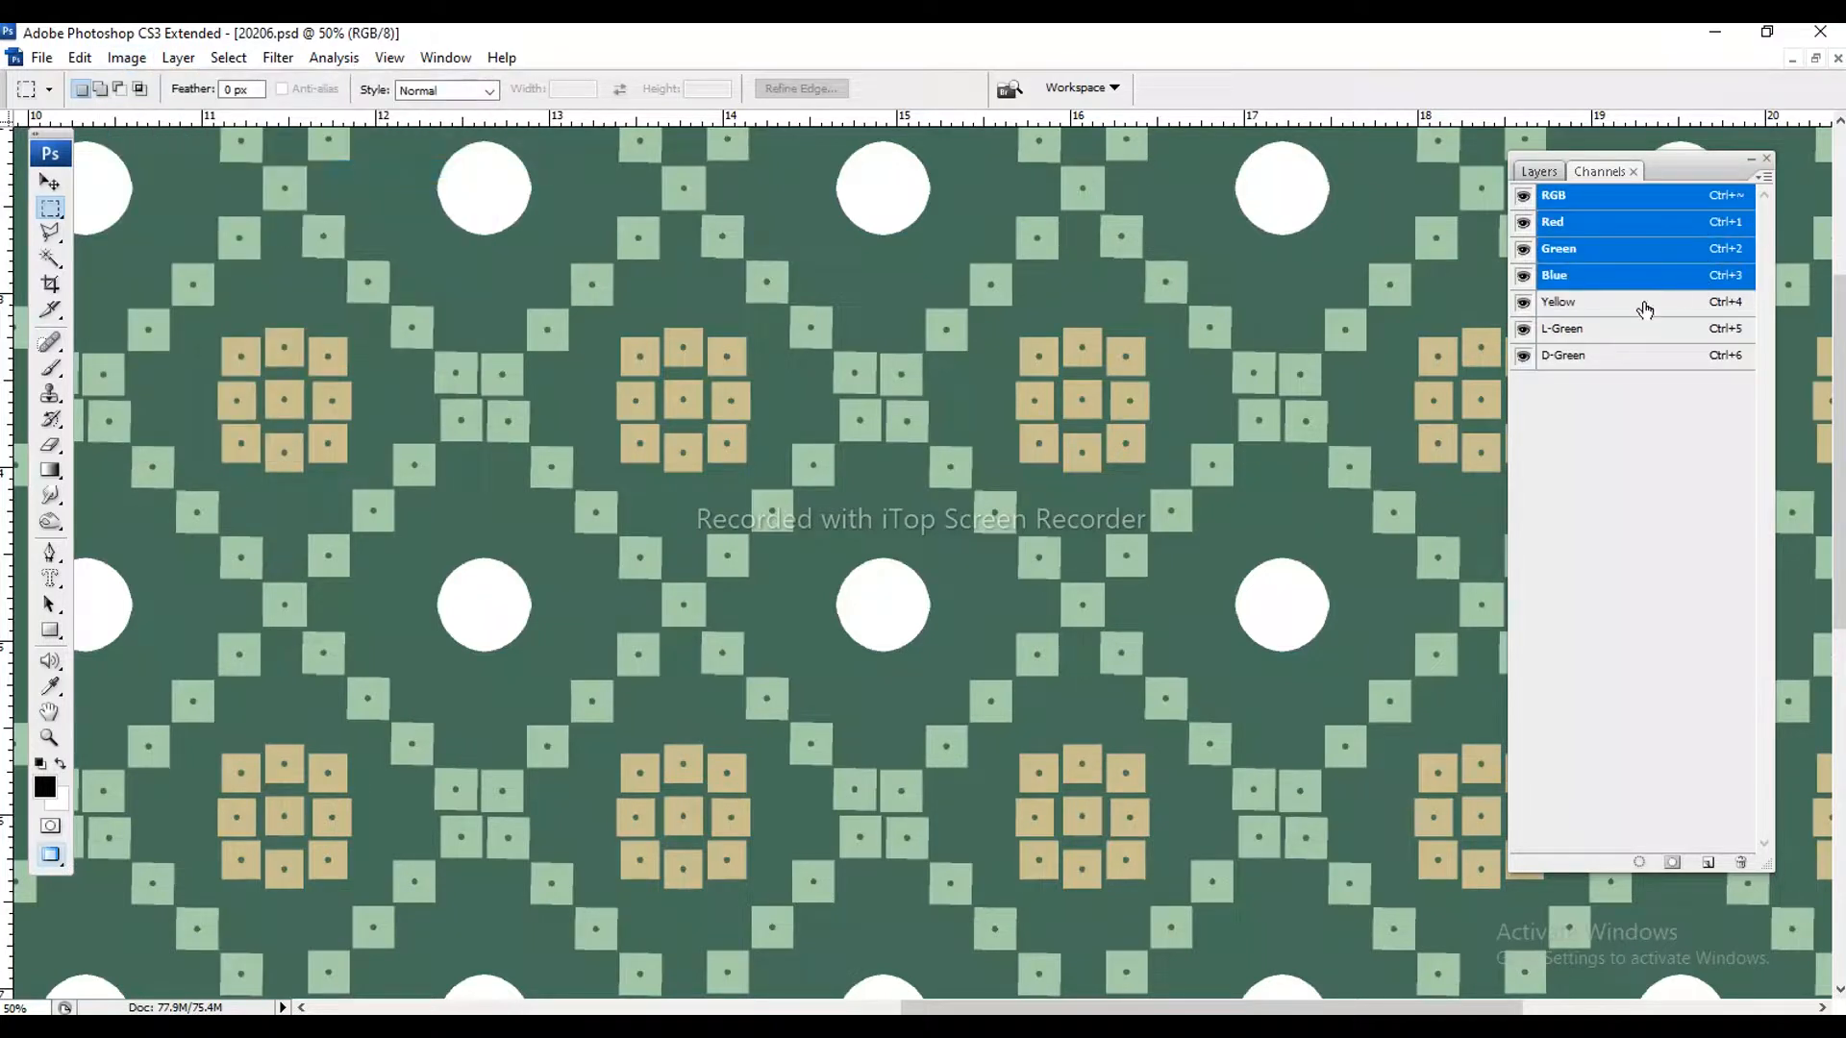
- Merge the Yellow, L-Green and D-Green spot channels into the RGB image
{"action": "left_click", "coordinate": [1645, 309], "text": "shift"}
{"action": "left_click", "coordinate": [1631, 336], "text": "shift"}
{"action": "left_click", "coordinate": [1632, 363], "text": "shift"}
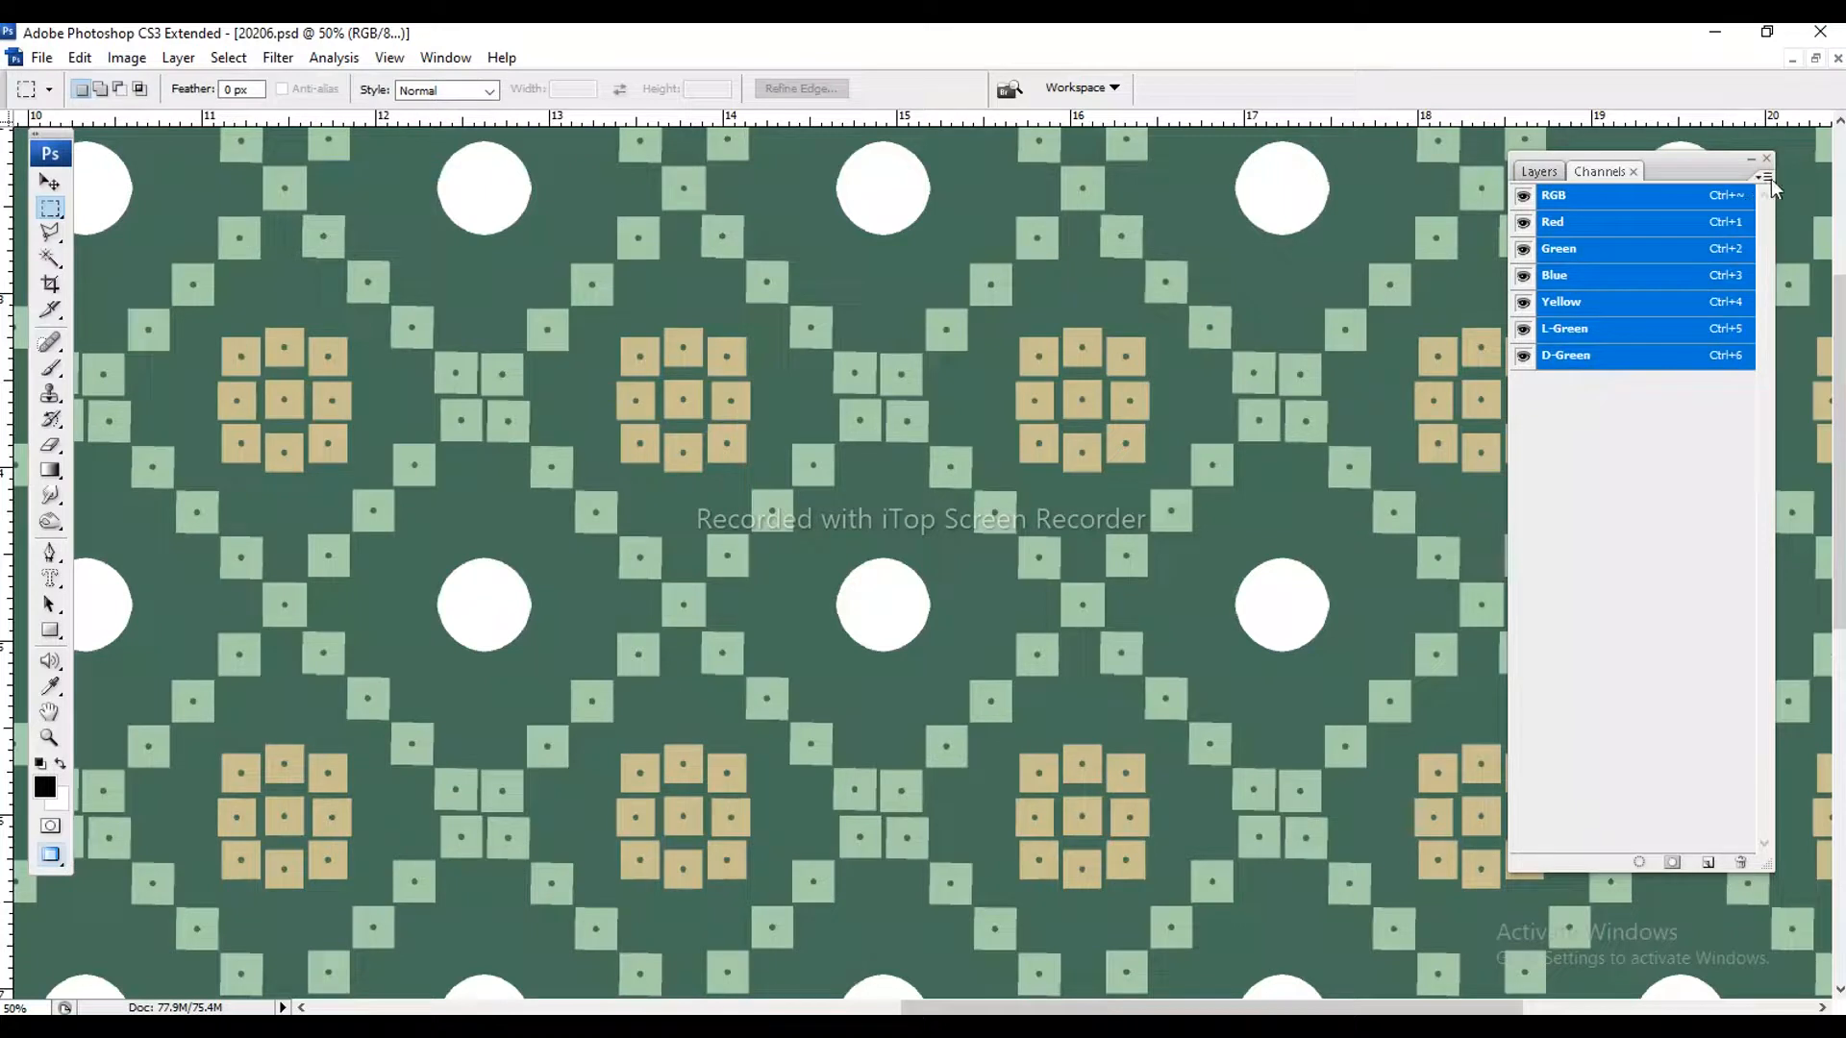
{"action": "left_click", "coordinate": [1771, 179]}
{"action": "left_click", "coordinate": [1718, 285]}
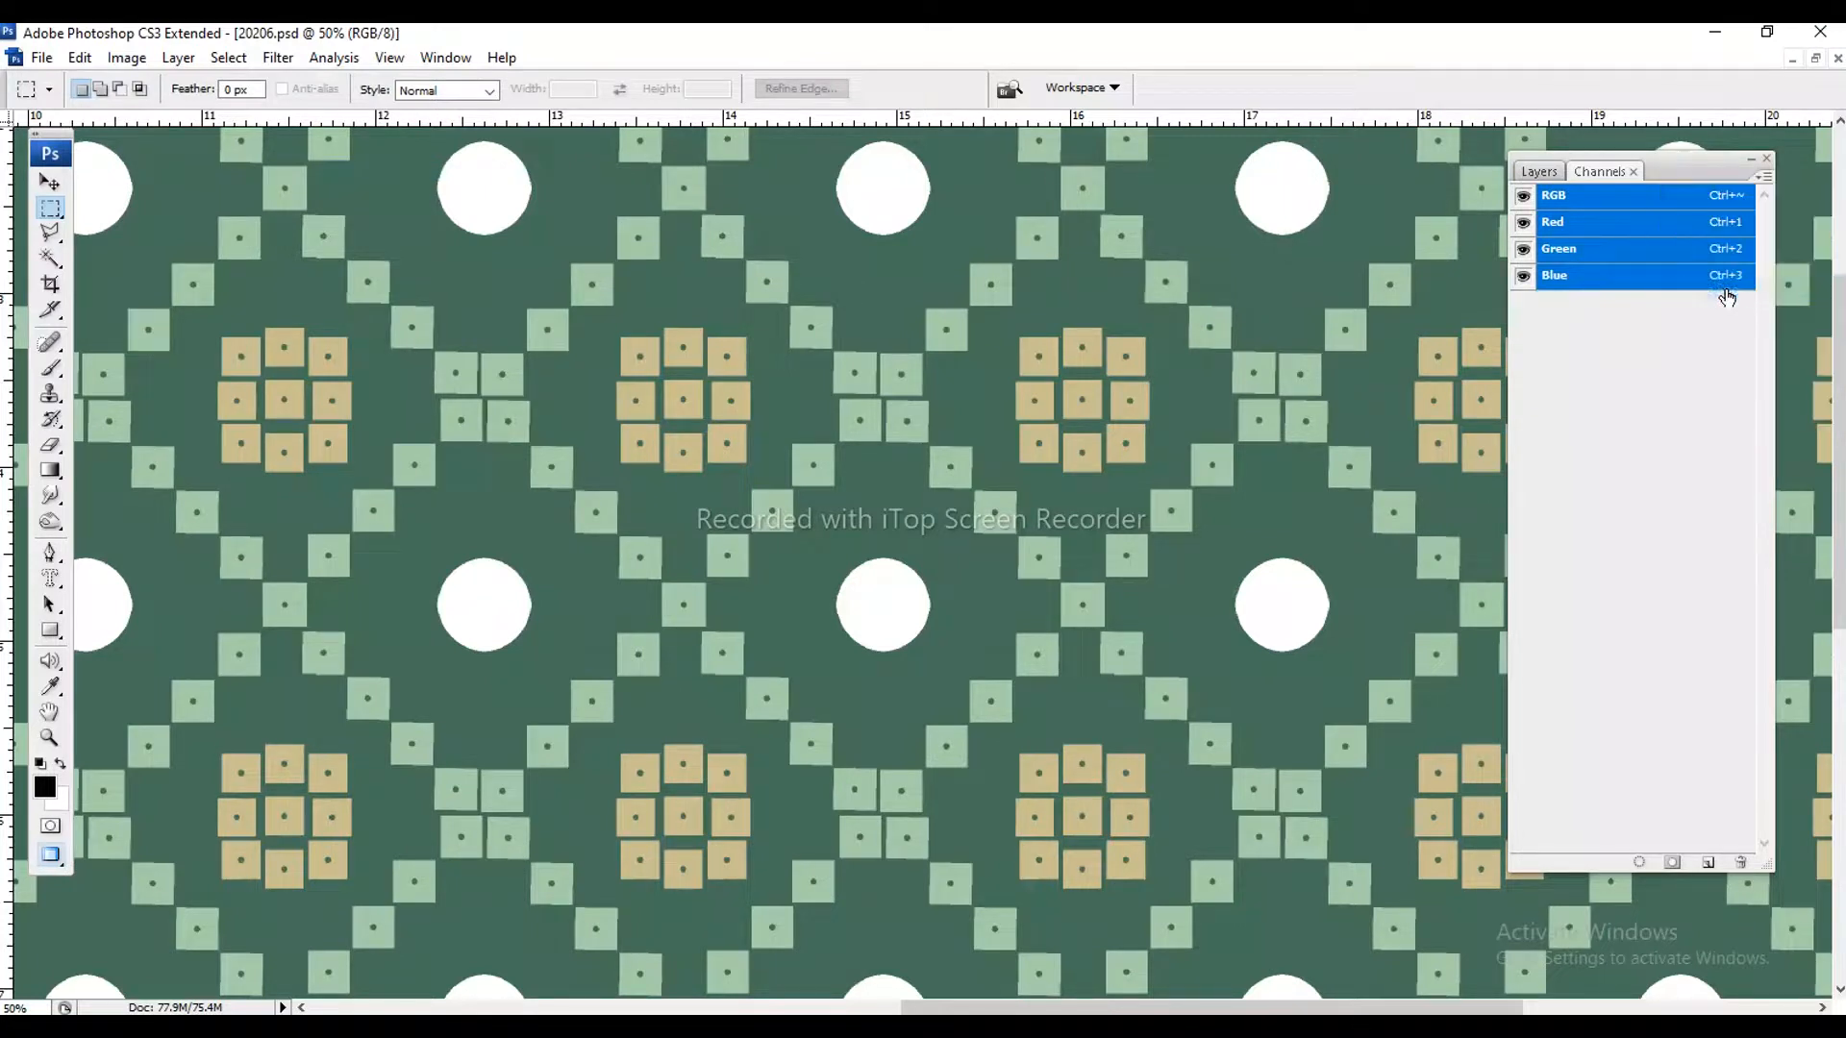
{"action": "left_click", "coordinate": [1536, 173]}
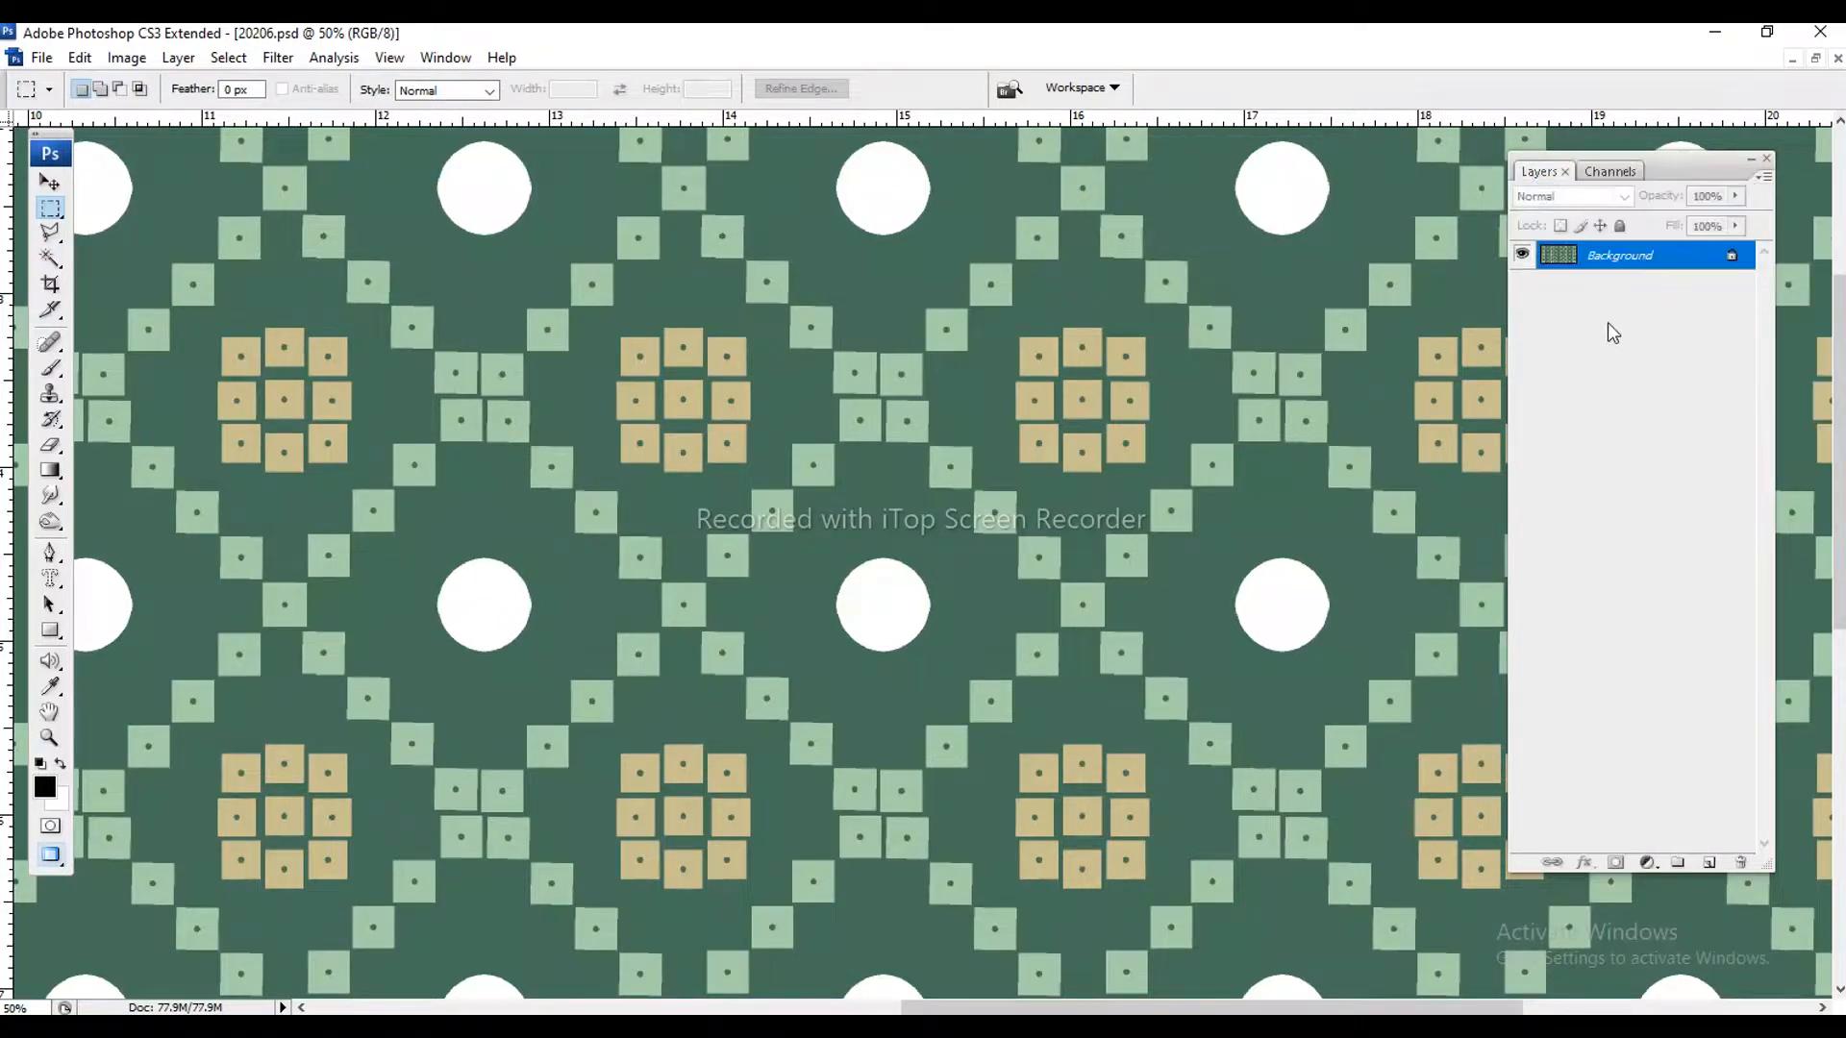
- Inspect the merged pattern up close and undo the spot channel merge
{"action": "scroll", "coordinate": [901, 454], "scroll_direction": "left", "scroll_amount": 1}
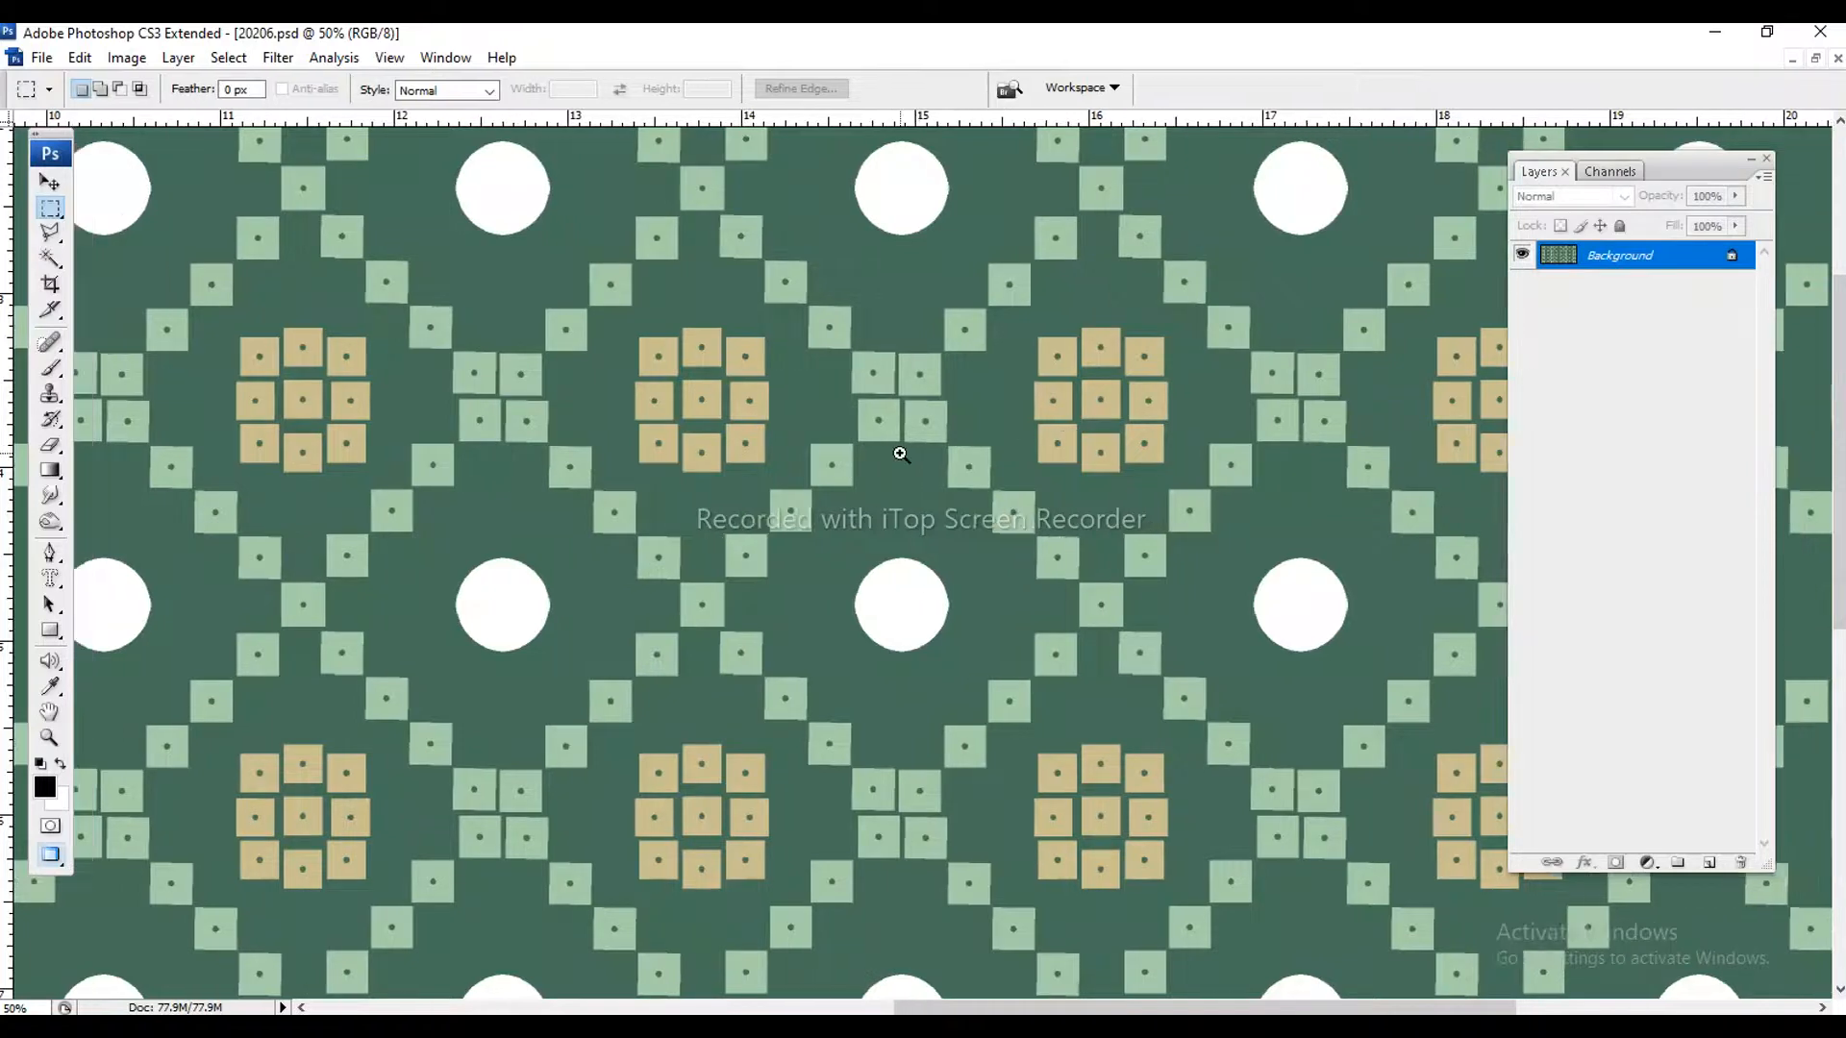
{"action": "left_click", "coordinate": [897, 454]}
{"action": "left_click", "coordinate": [897, 454]}
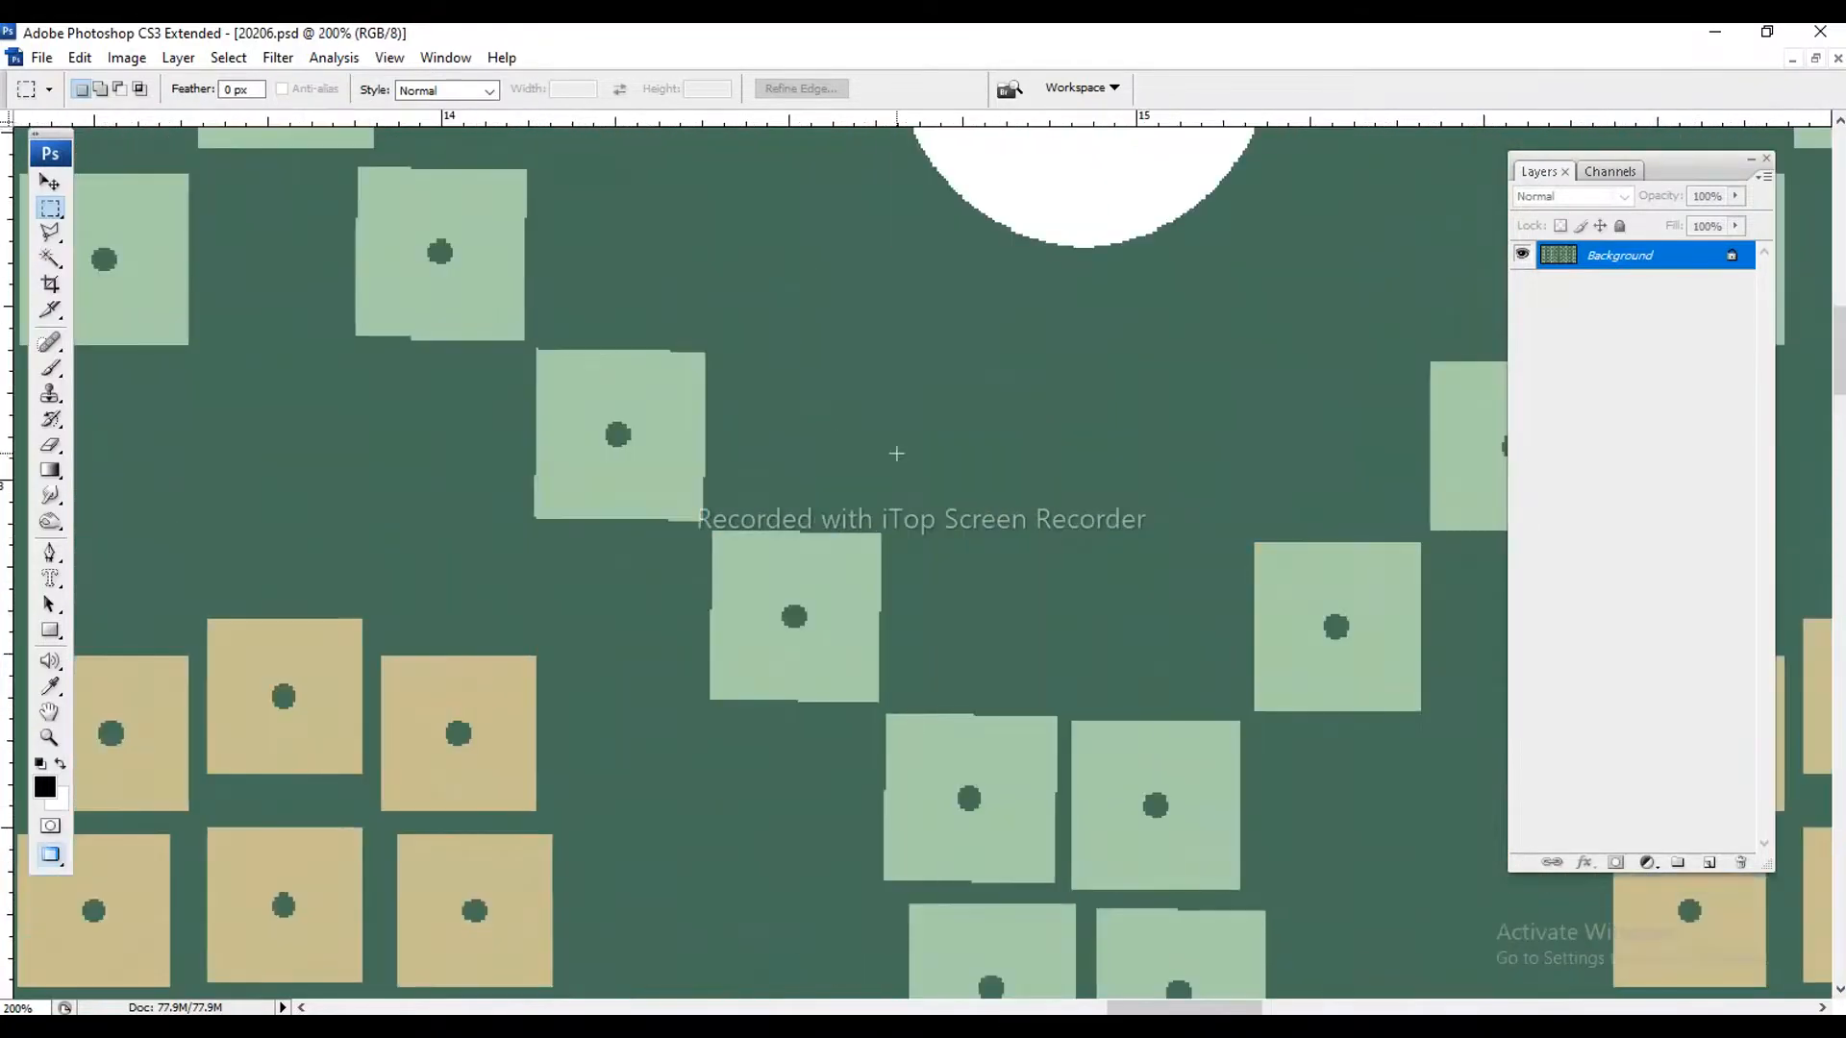
{"action": "key", "text": "ctrl+0"}
{"action": "key", "text": "ctrl+BackSpace"}
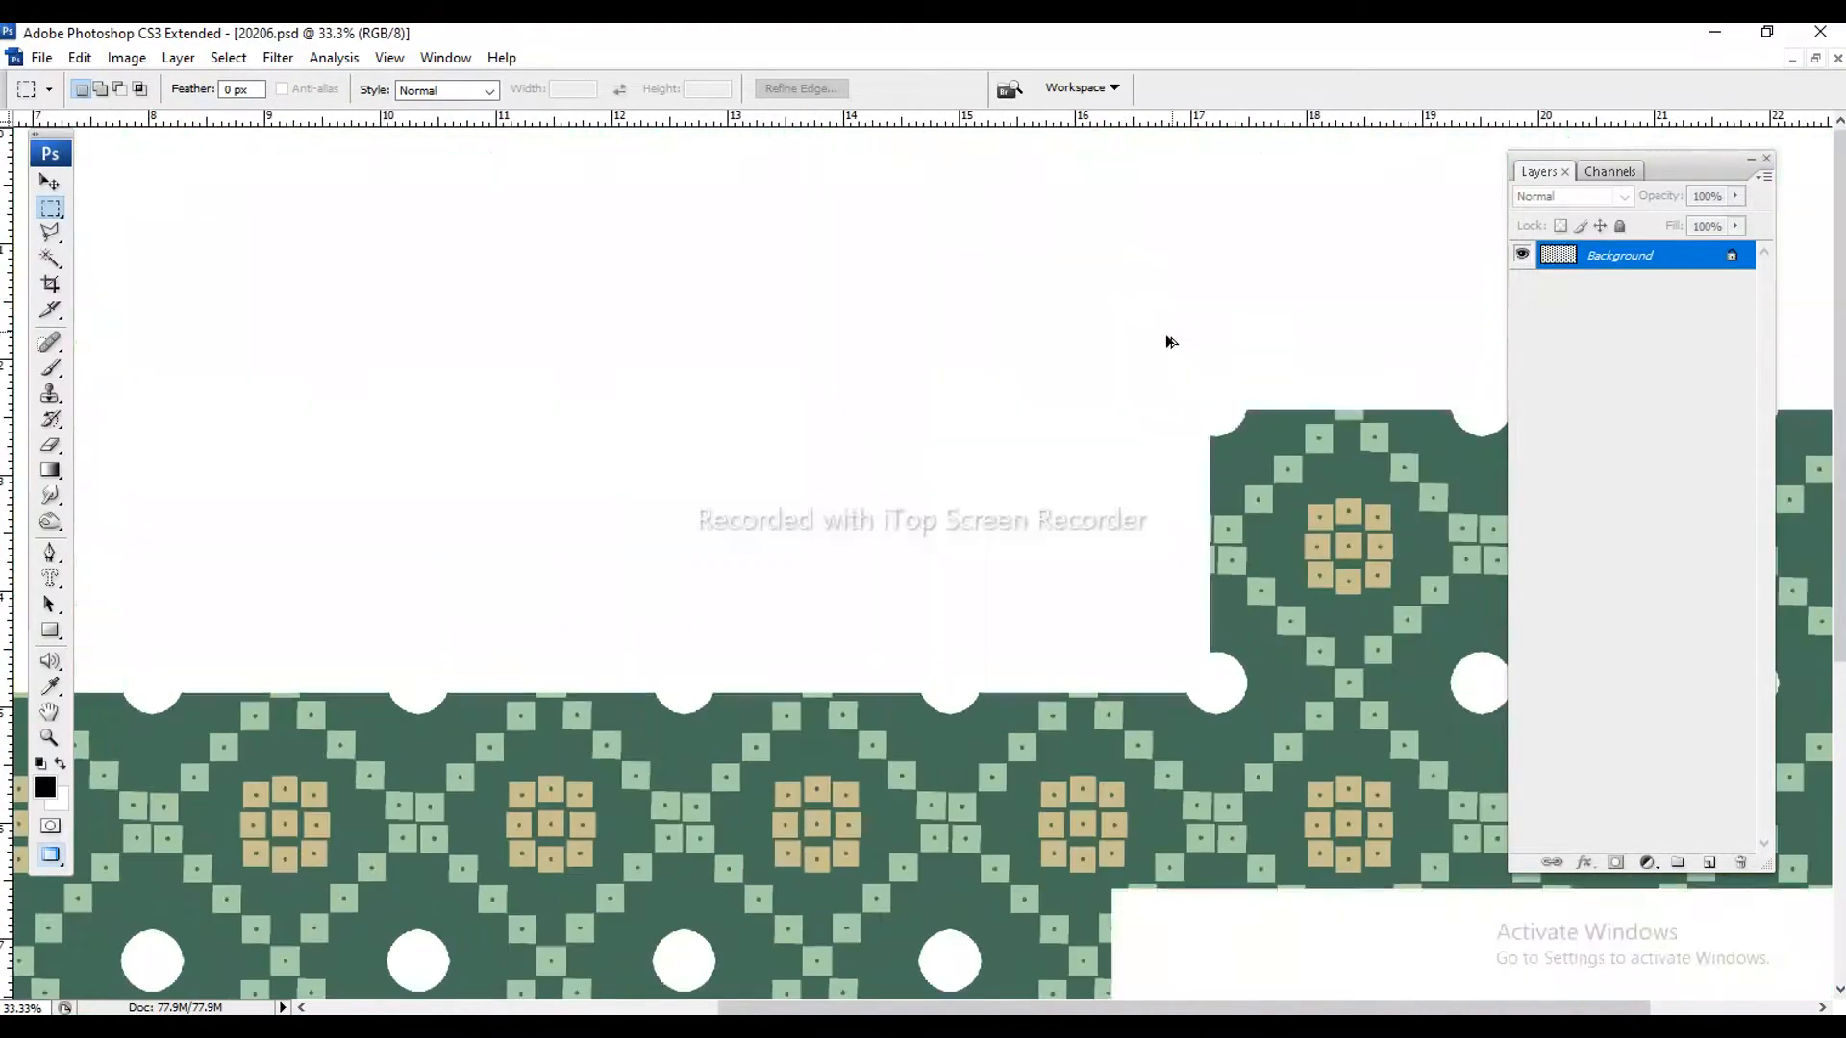
- Examine the Yellow and L-Green spot channels individually and together with all other channels
{"action": "left_click", "coordinate": [1611, 171]}
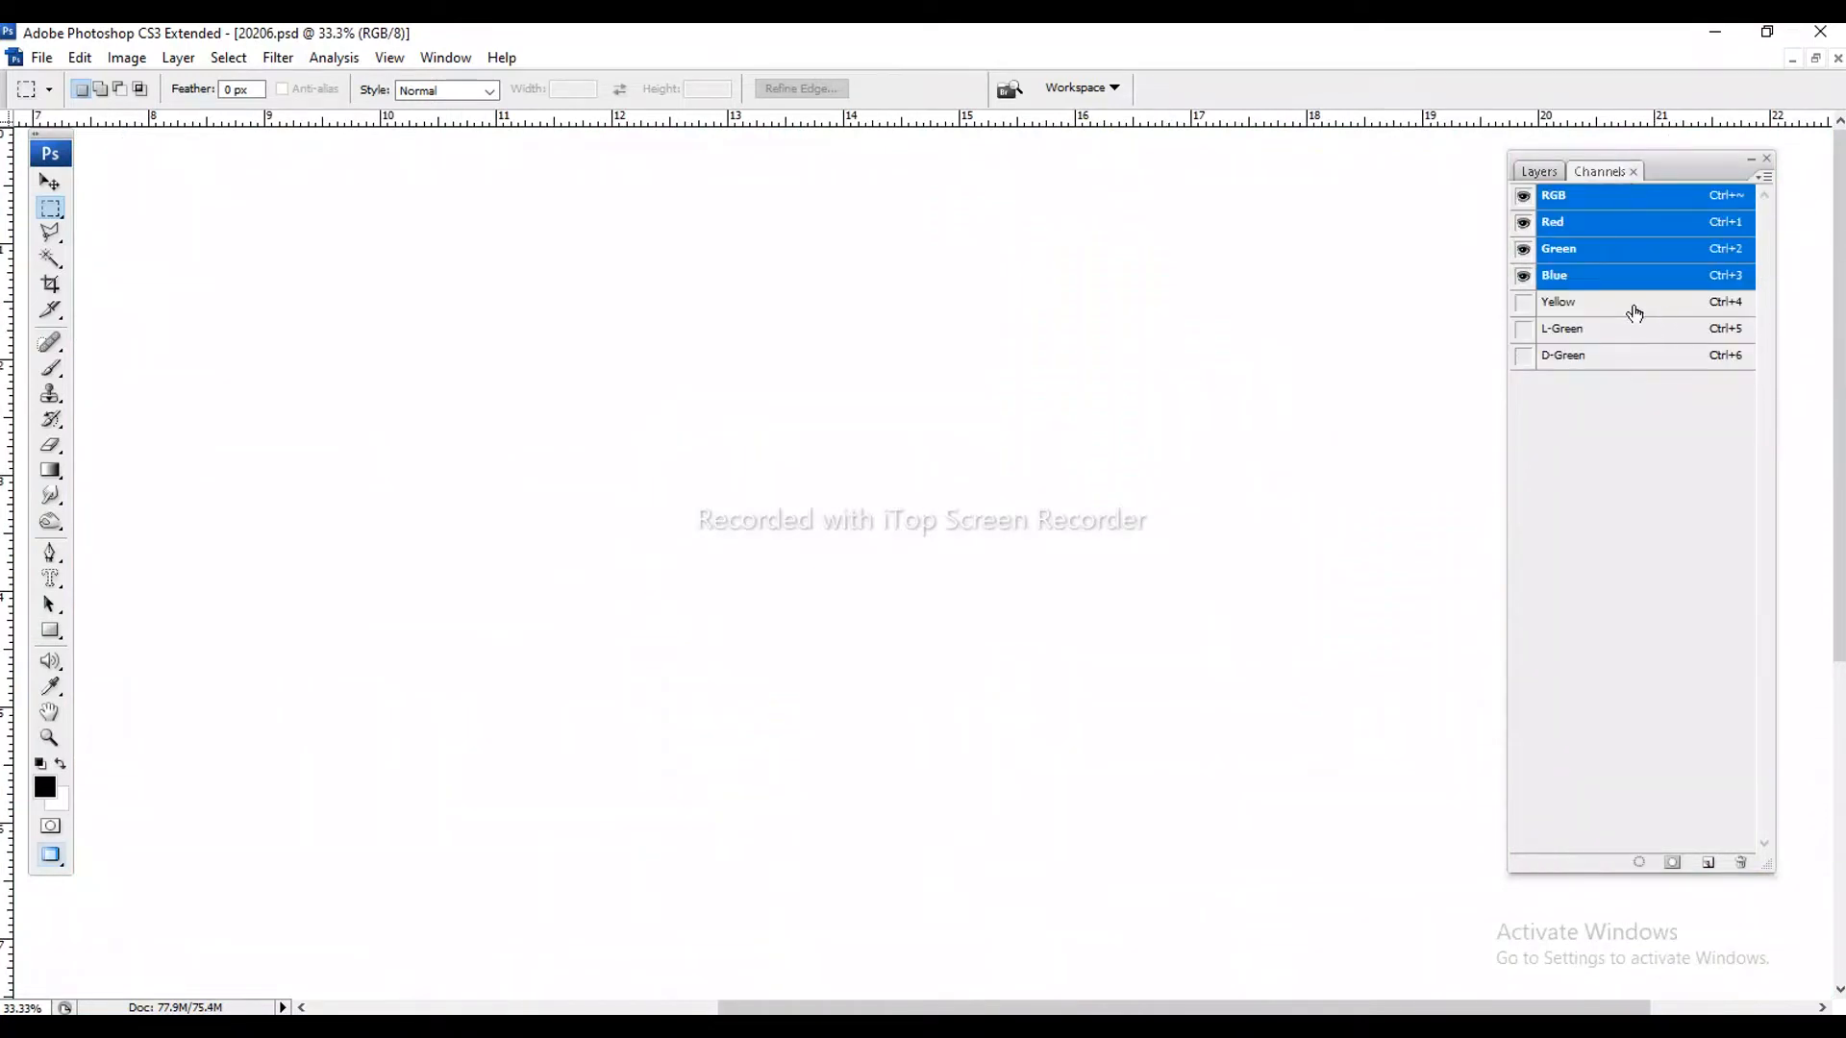
{"action": "left_click", "coordinate": [1590, 306]}
{"action": "left_click", "coordinate": [1585, 338]}
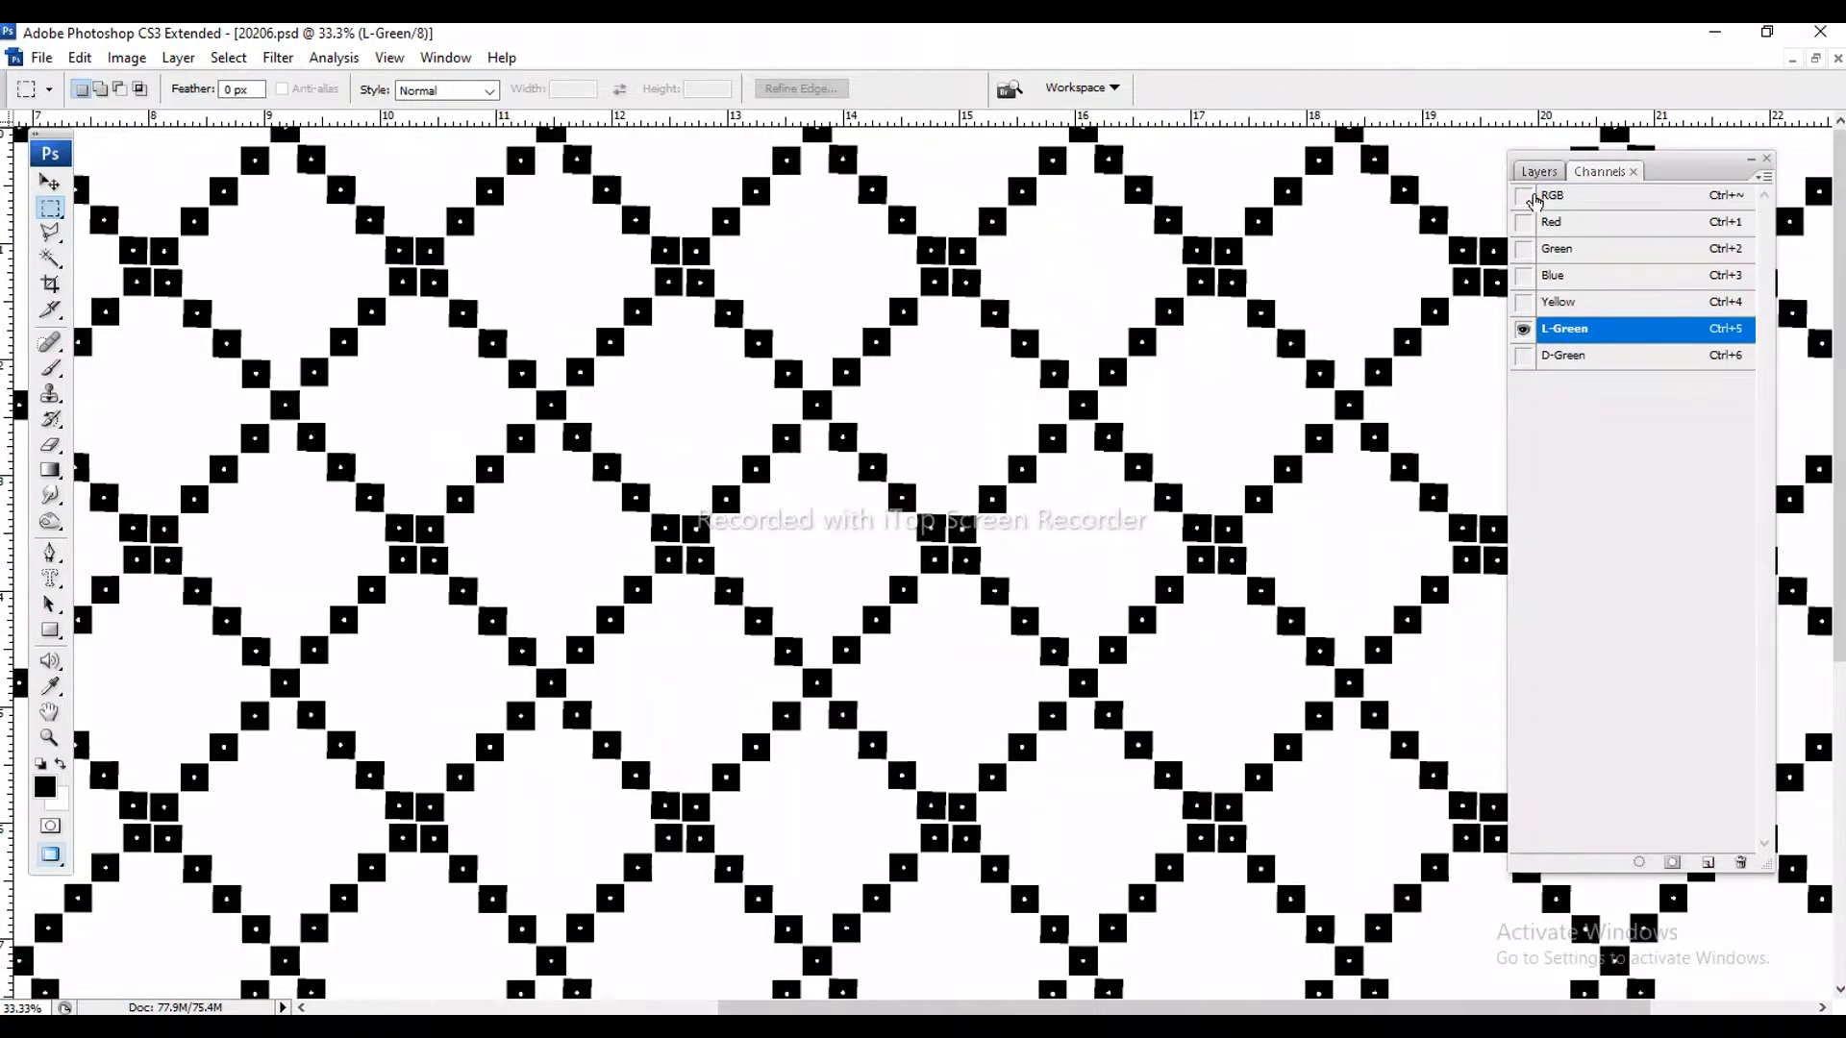
{"action": "left_click_drag", "start_coordinate": [1528, 198], "coordinate": [1524, 381]}
{"action": "left_click_drag", "start_coordinate": [894, 281], "coordinate": [692, 513]}
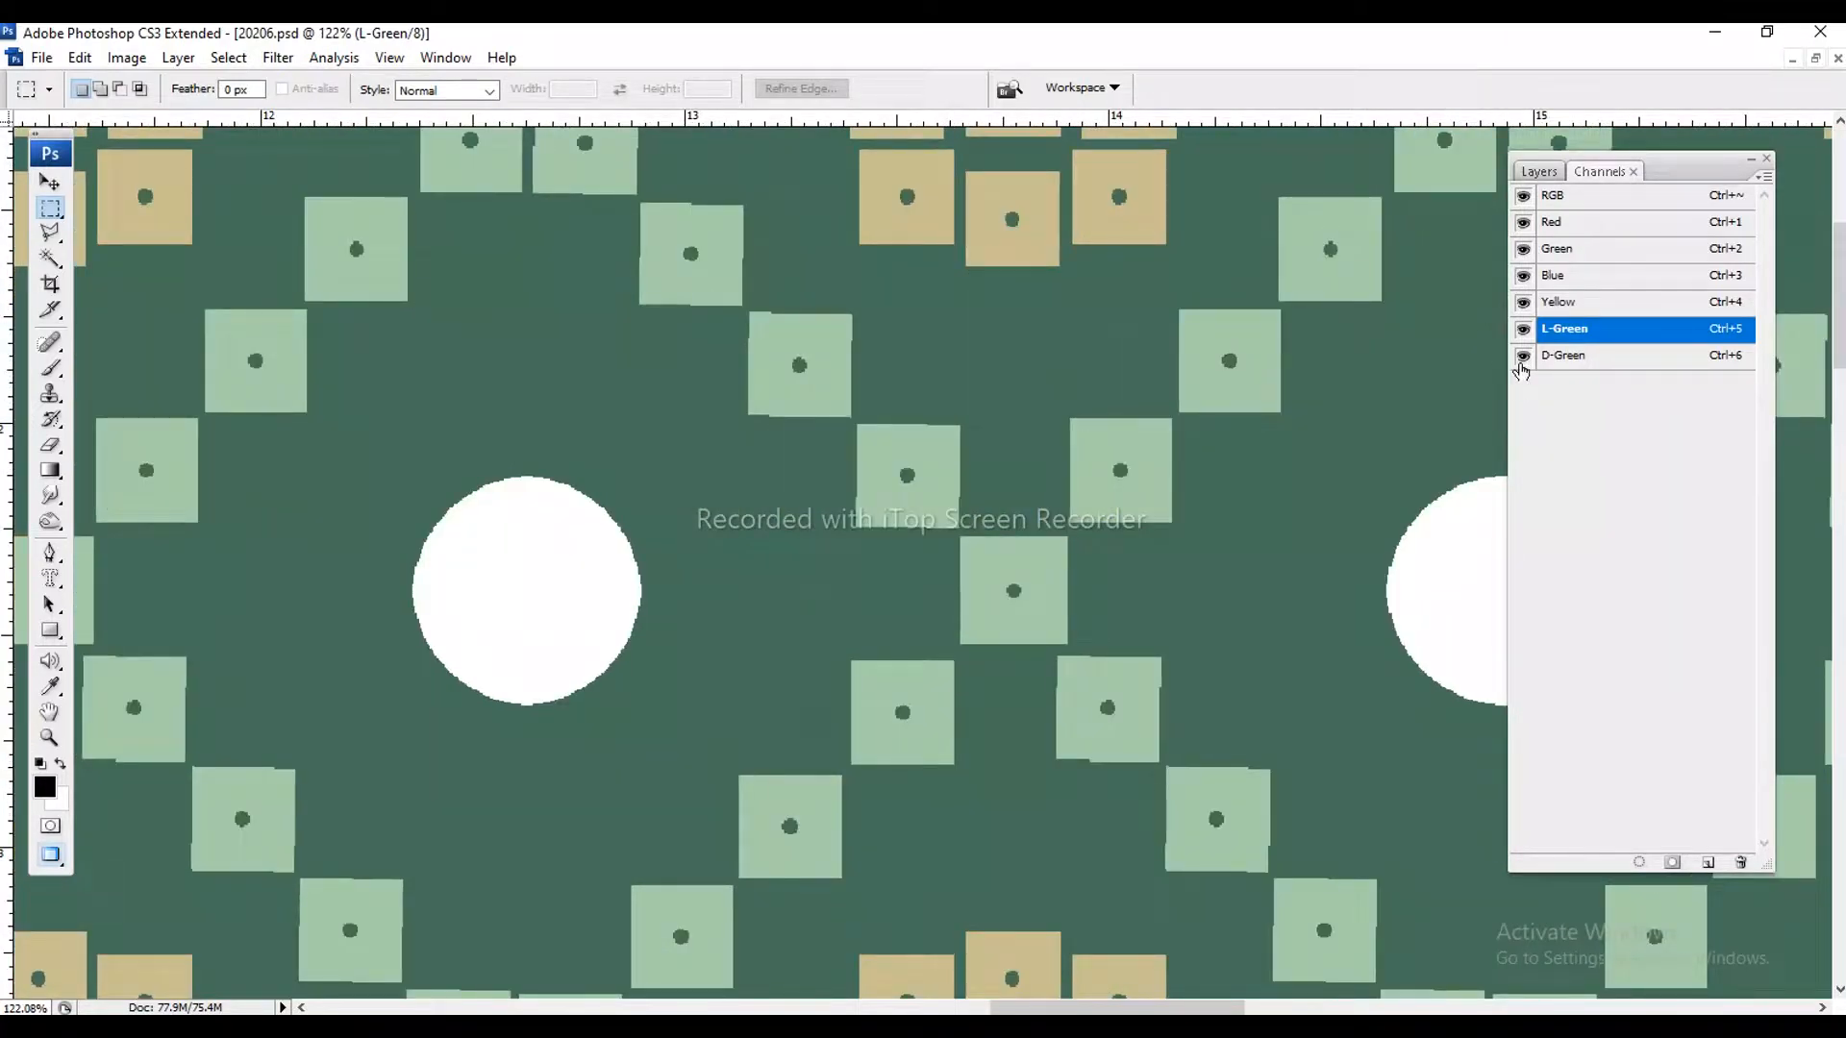
{"action": "left_click_drag", "start_coordinate": [1519, 334], "coordinate": [1523, 357]}
{"action": "left_click", "coordinate": [1568, 307]}
{"action": "left_click", "coordinate": [1580, 339]}
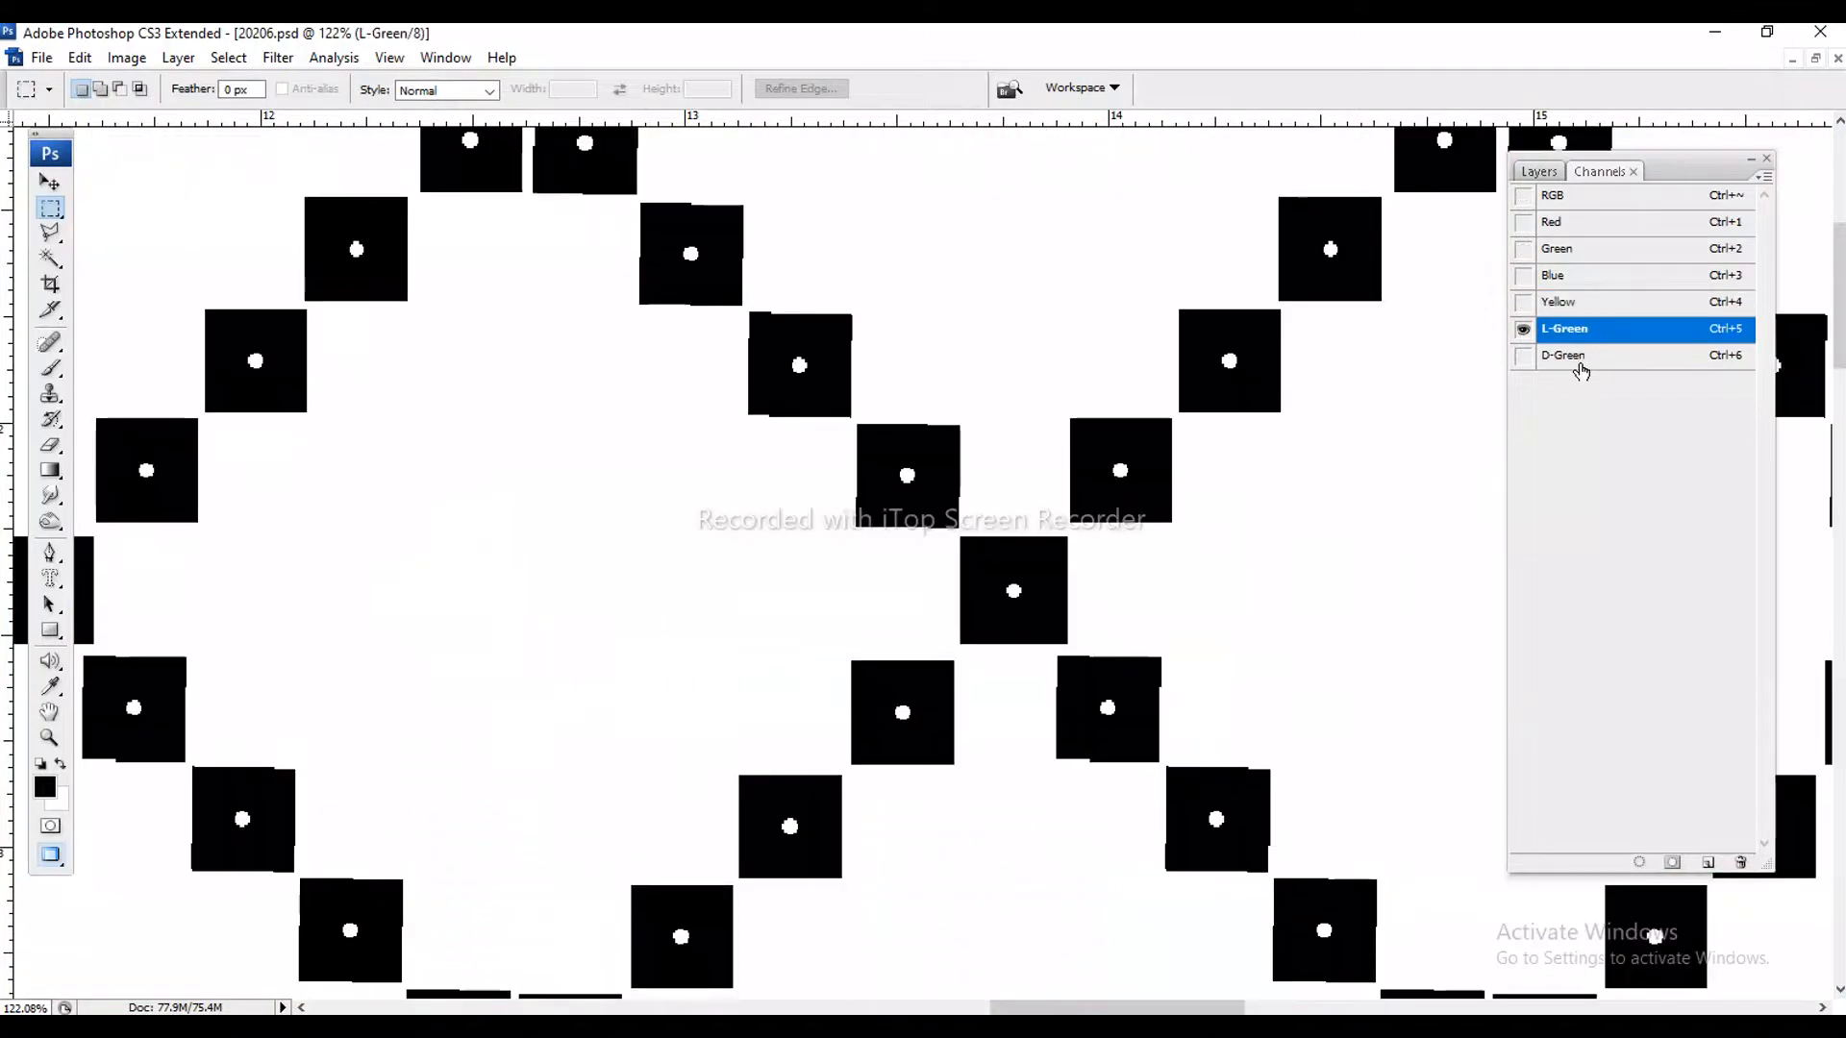
{"action": "key", "text": "ctrl+minus"}
{"action": "key", "text": "ctrl+minus"}
{"action": "key", "text": "ctrl+minus"}
{"action": "key", "text": "ctrl+minus"}
- Activate the RGB composite channel and add a new layer with default settings above the Background
{"action": "left_click", "coordinate": [1573, 198]}
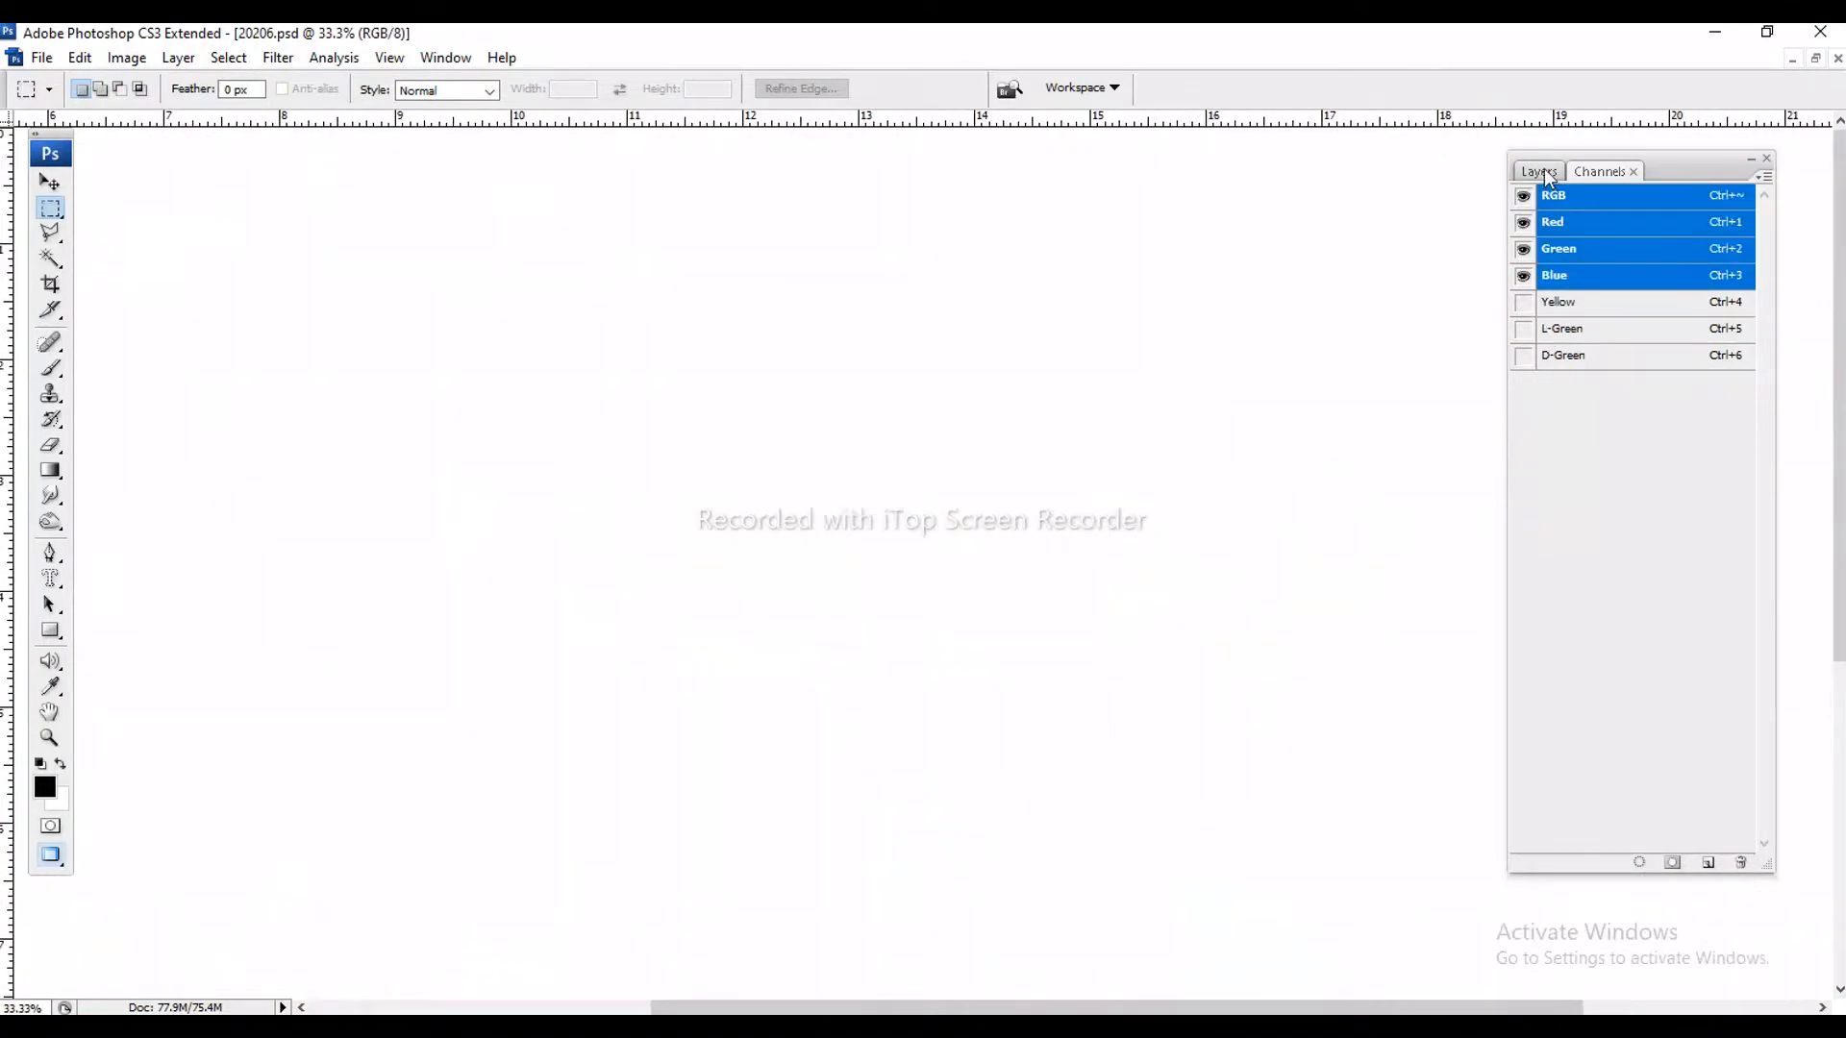
{"action": "left_click", "coordinate": [1538, 172]}
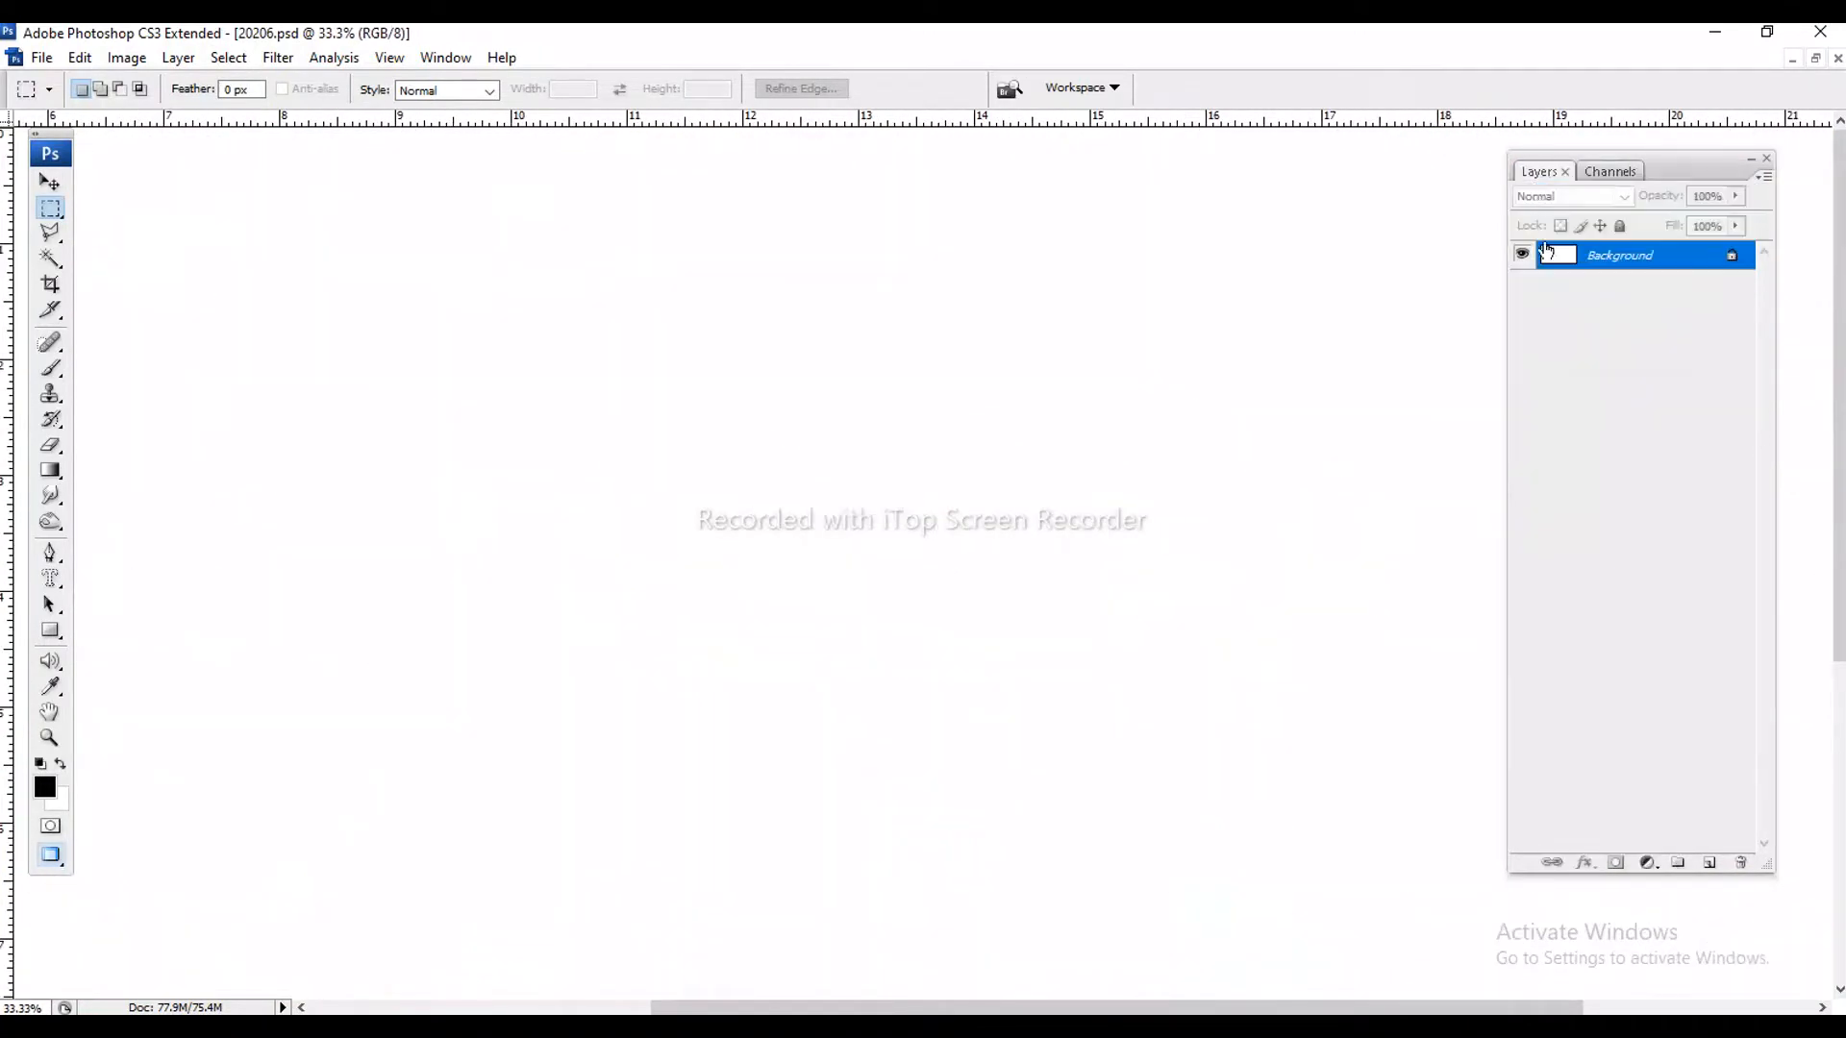
{"action": "left_click", "coordinate": [1765, 176]}
{"action": "left_click", "coordinate": [1653, 191]}
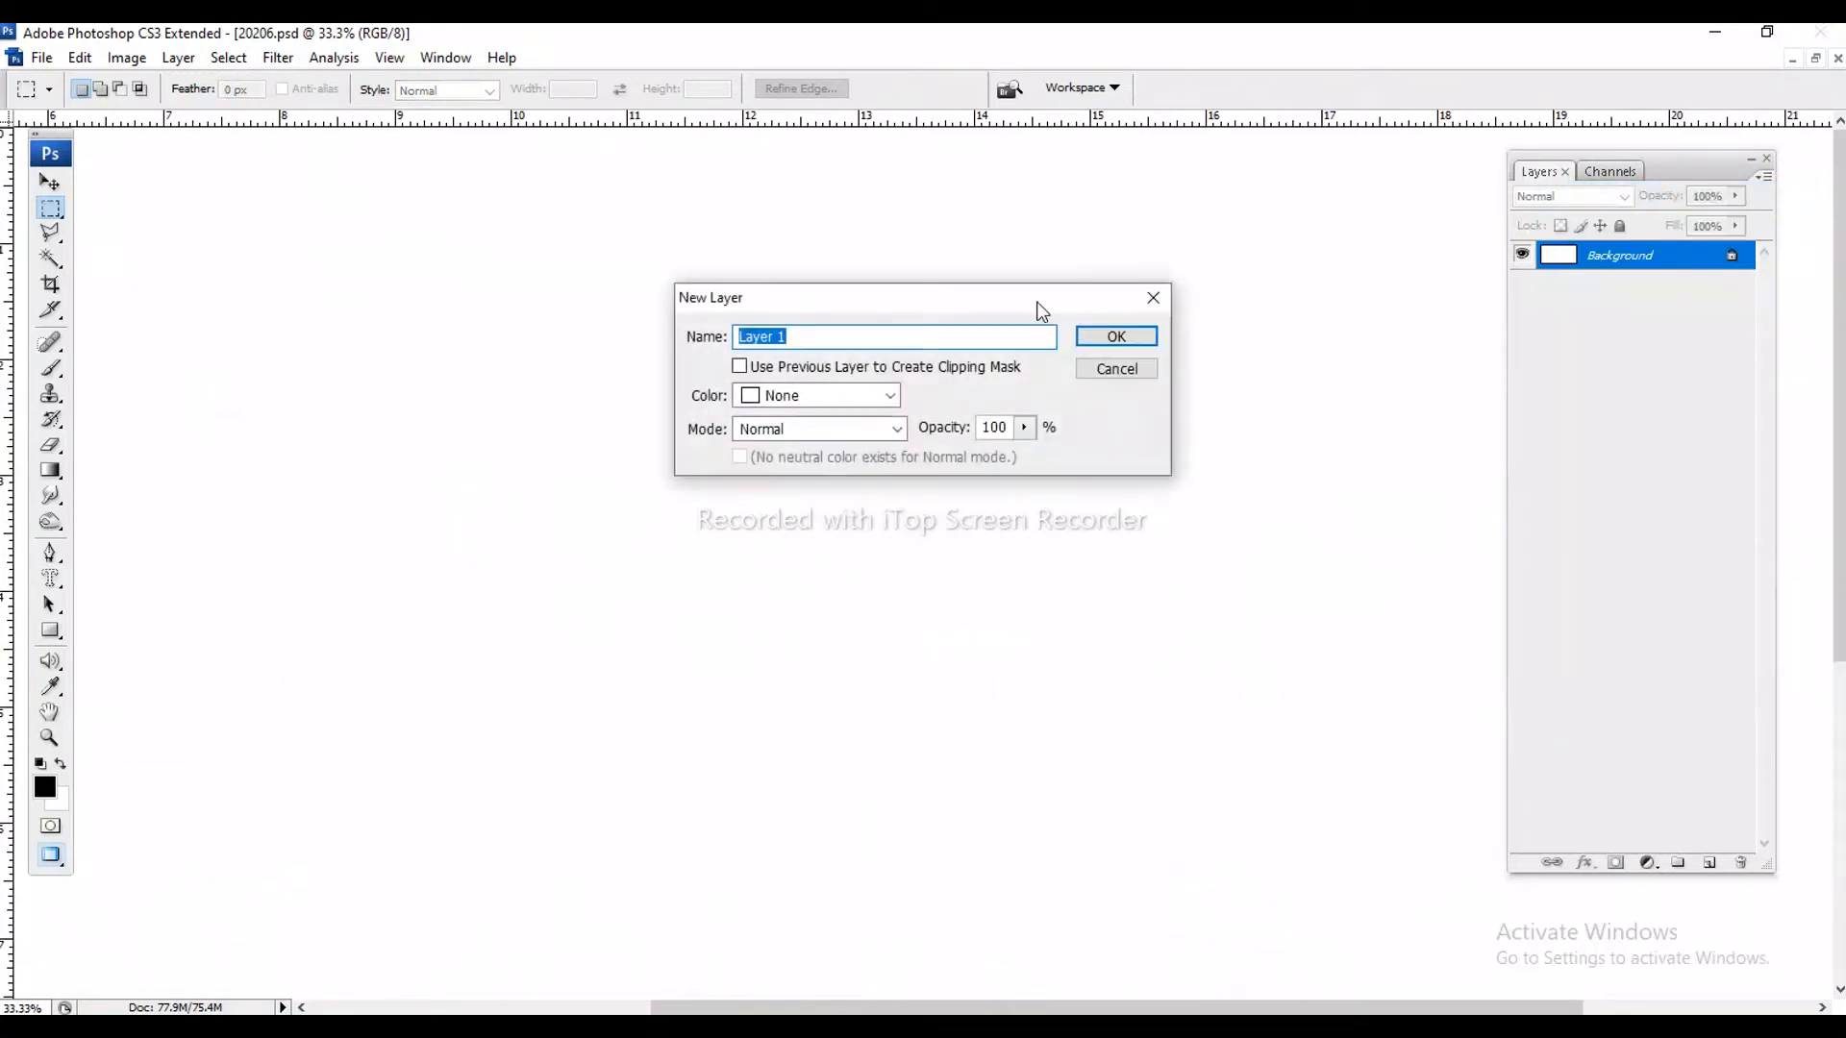
{"action": "key", "text": "Return"}
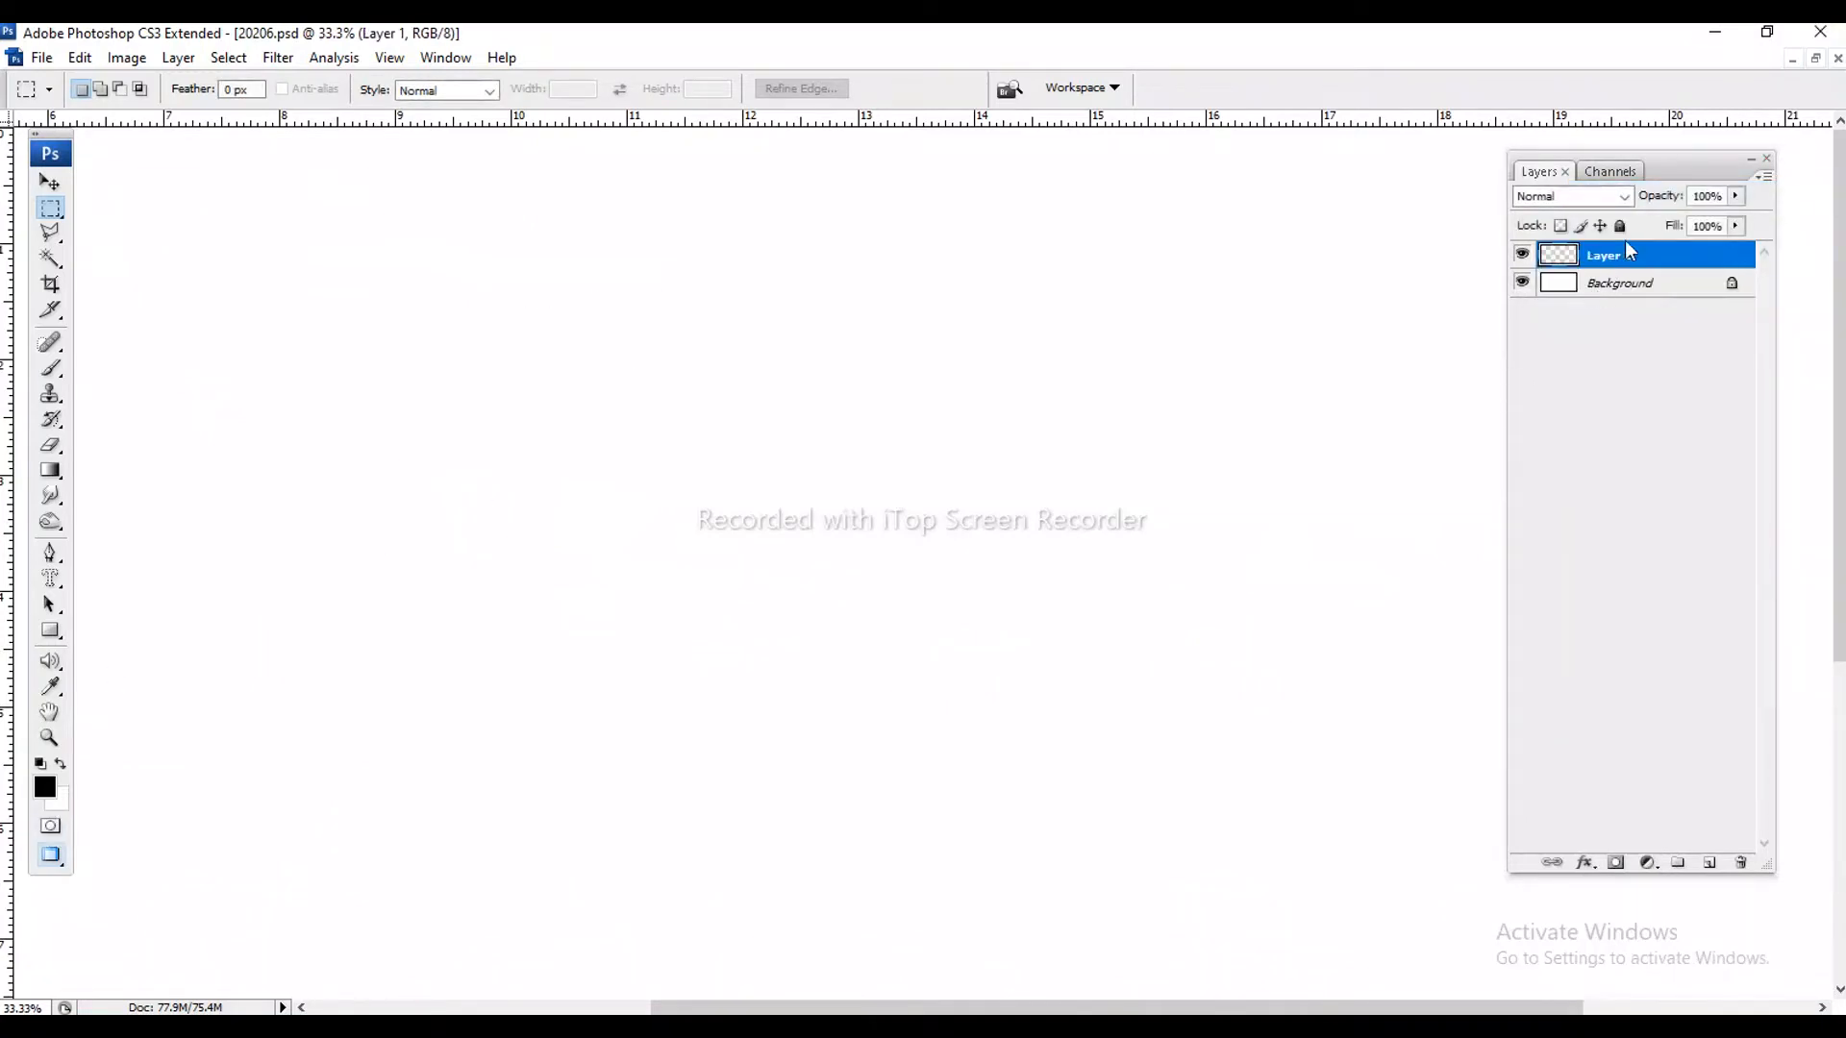
{"action": "left_click_drag", "start_coordinate": [1680, 168], "coordinate": [1506, 162]}
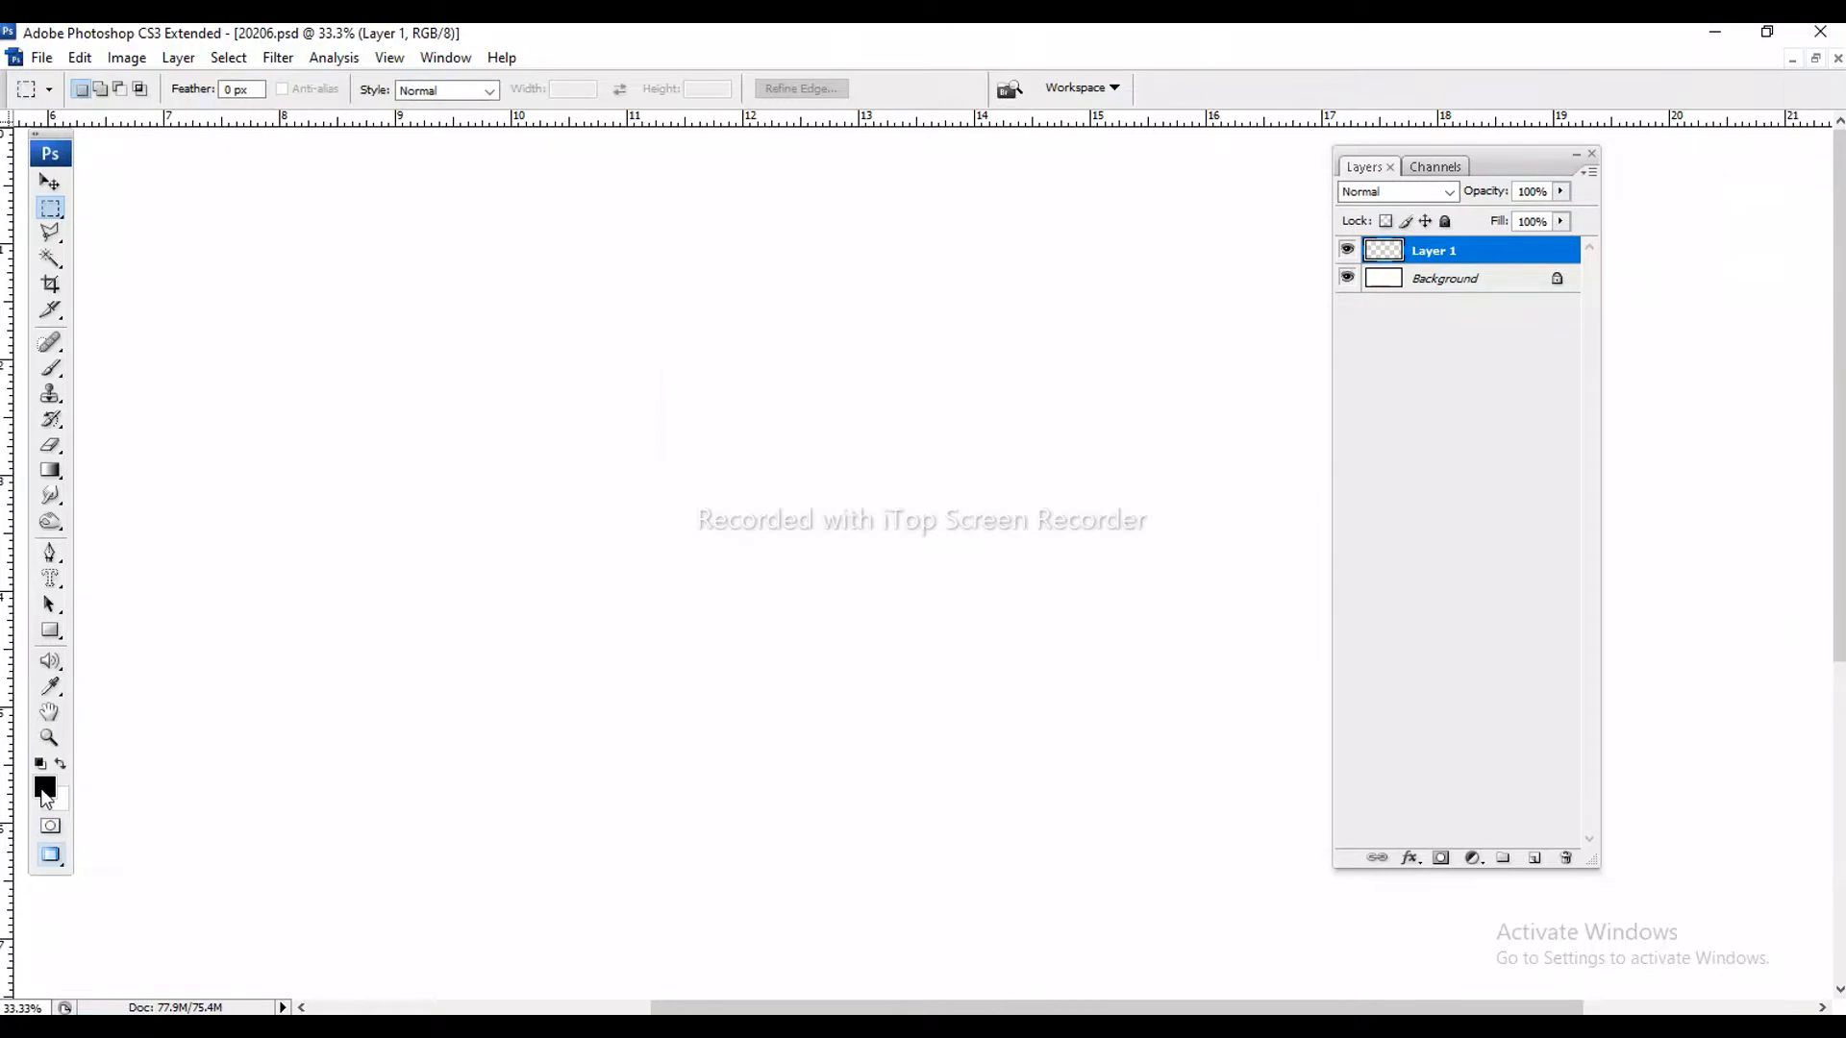
- Copy the hex color code of the Yellow spot channel from its ink color settings
{"action": "left_click", "coordinate": [44, 790]}
{"action": "left_click", "coordinate": [1517, 159]}
{"action": "left_click", "coordinate": [1424, 166]}
{"action": "left_click", "coordinate": [1409, 302]}
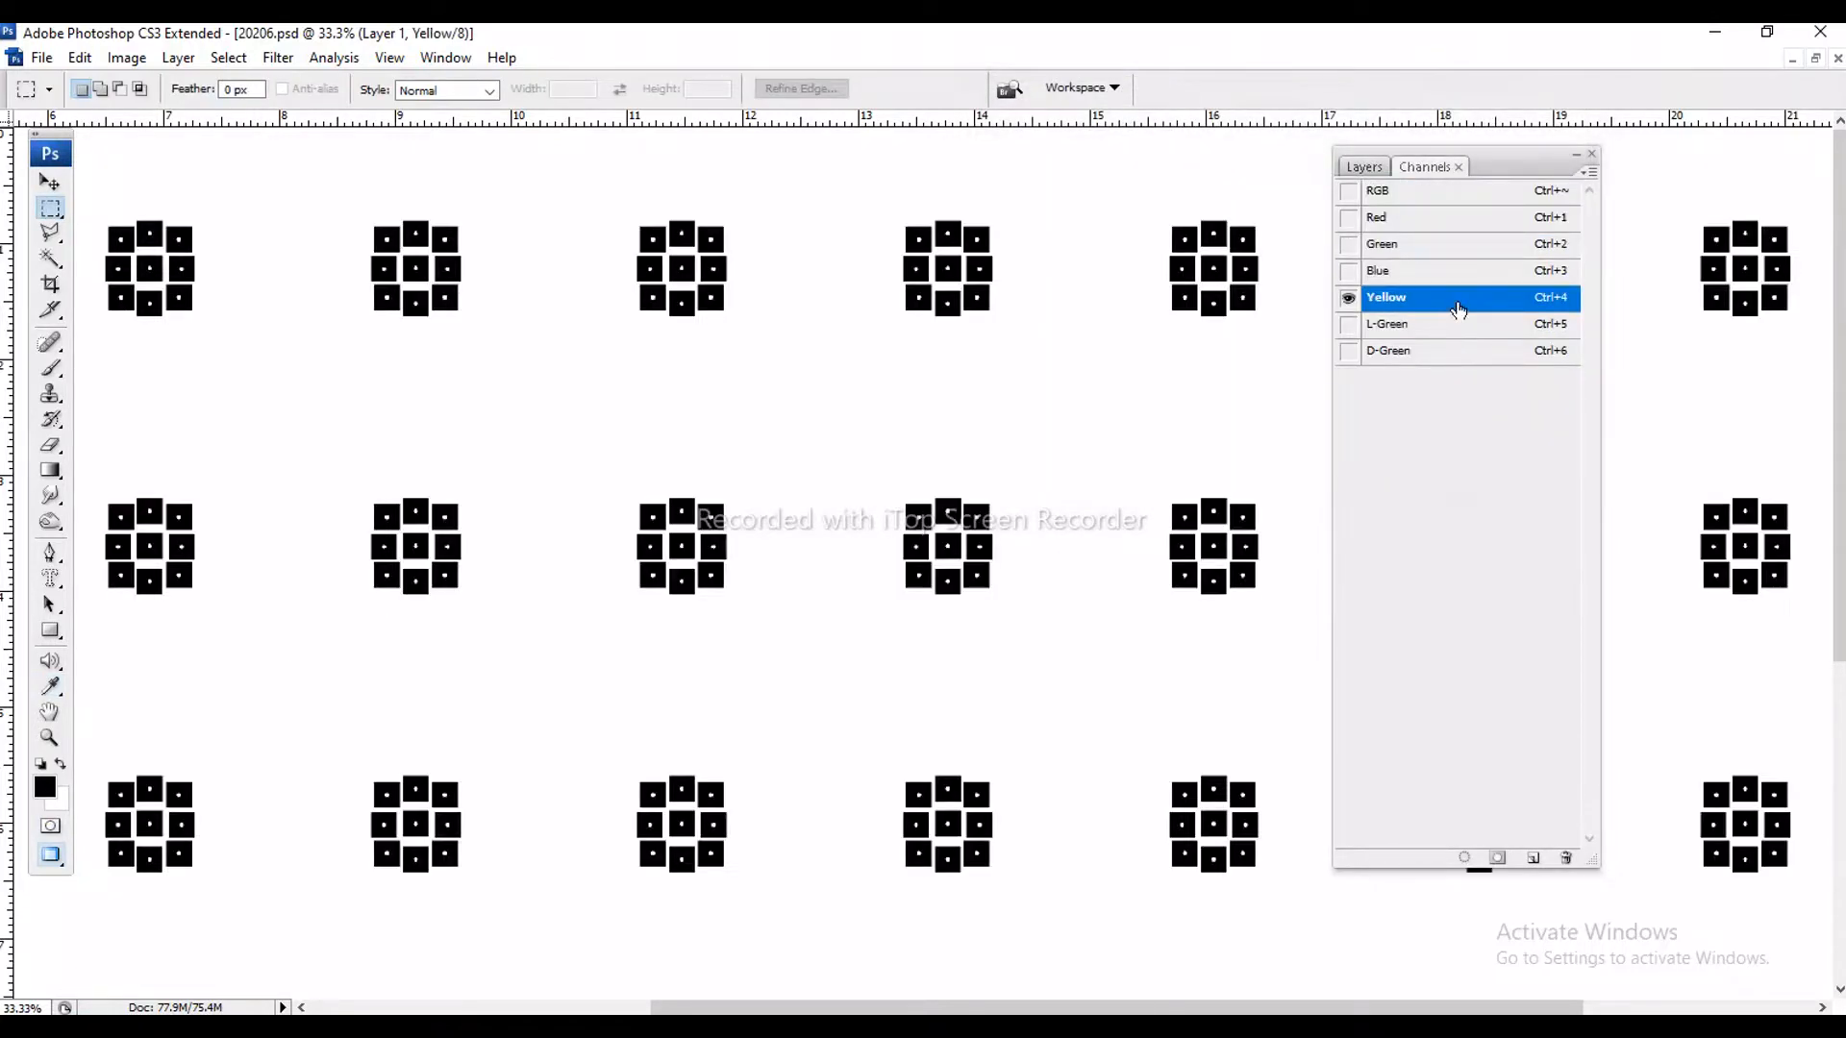
{"action": "double_click", "coordinate": [1458, 305]}
{"action": "left_click_drag", "start_coordinate": [1173, 144], "coordinate": [1054, 157]}
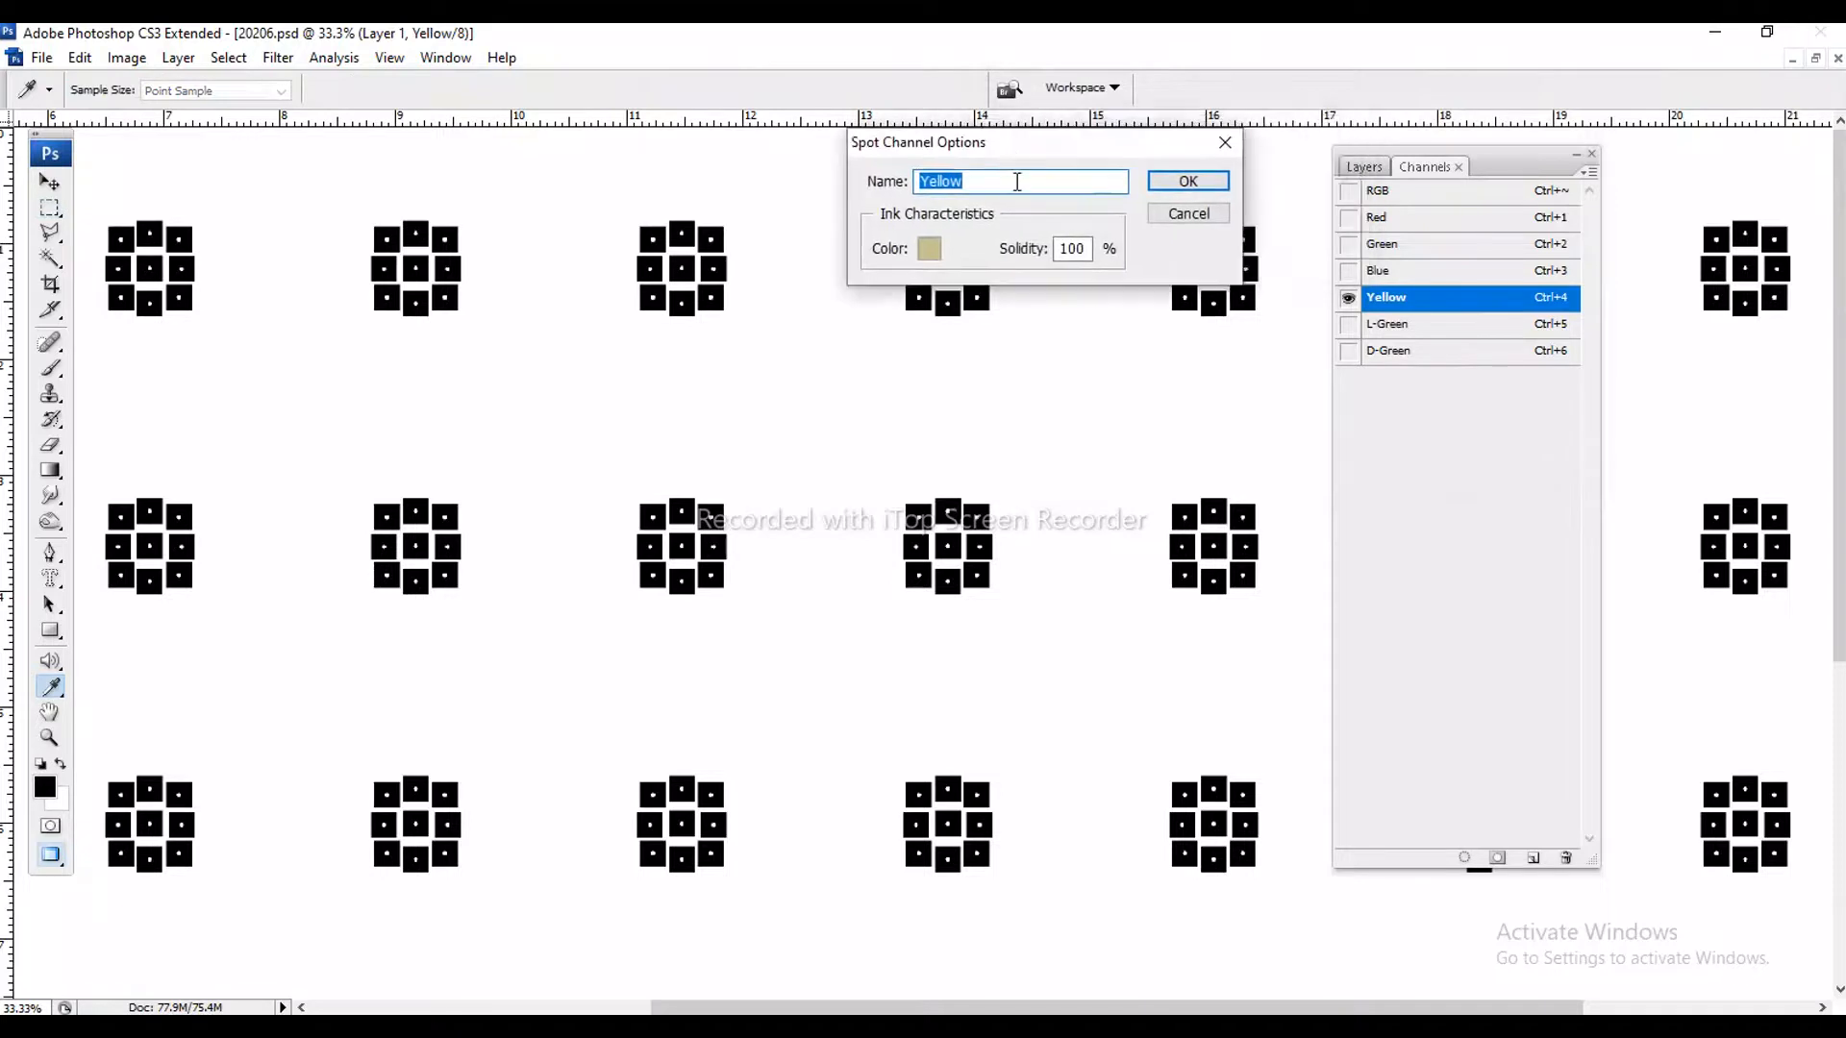
{"action": "left_click", "coordinate": [930, 250]}
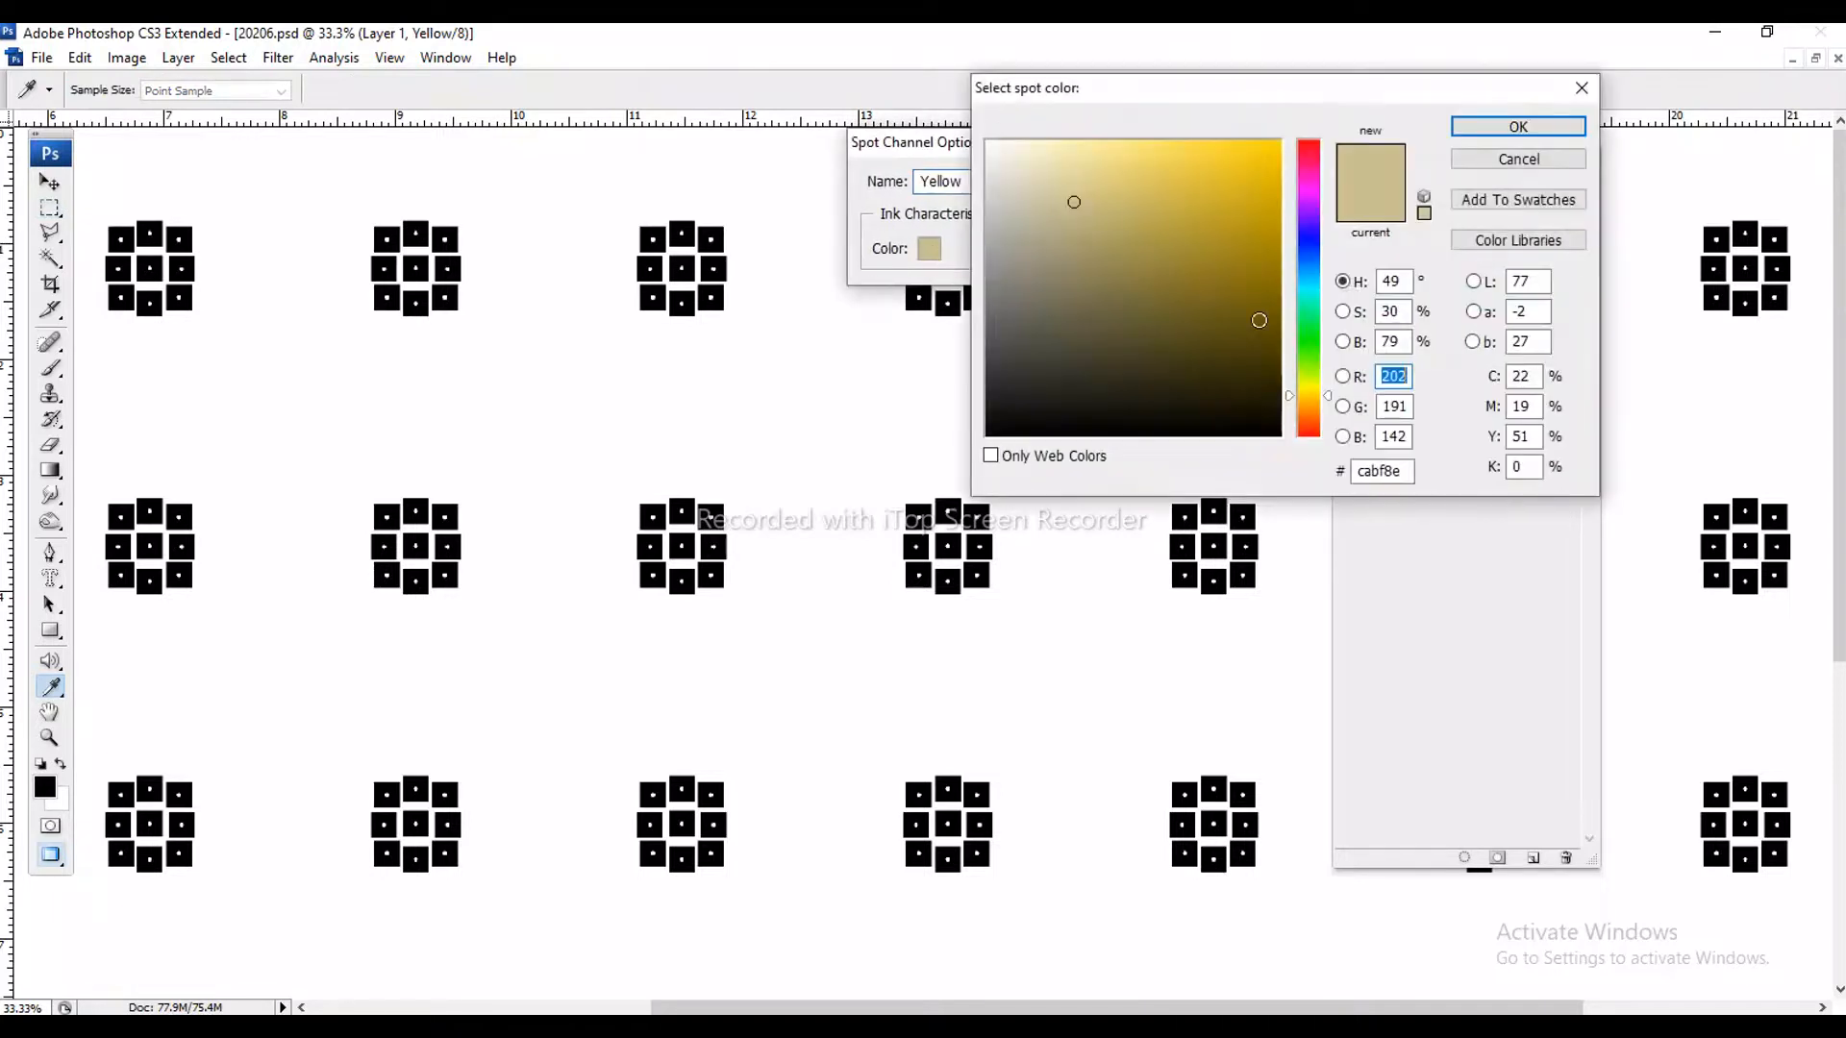
{"action": "left_click", "coordinate": [1401, 472]}
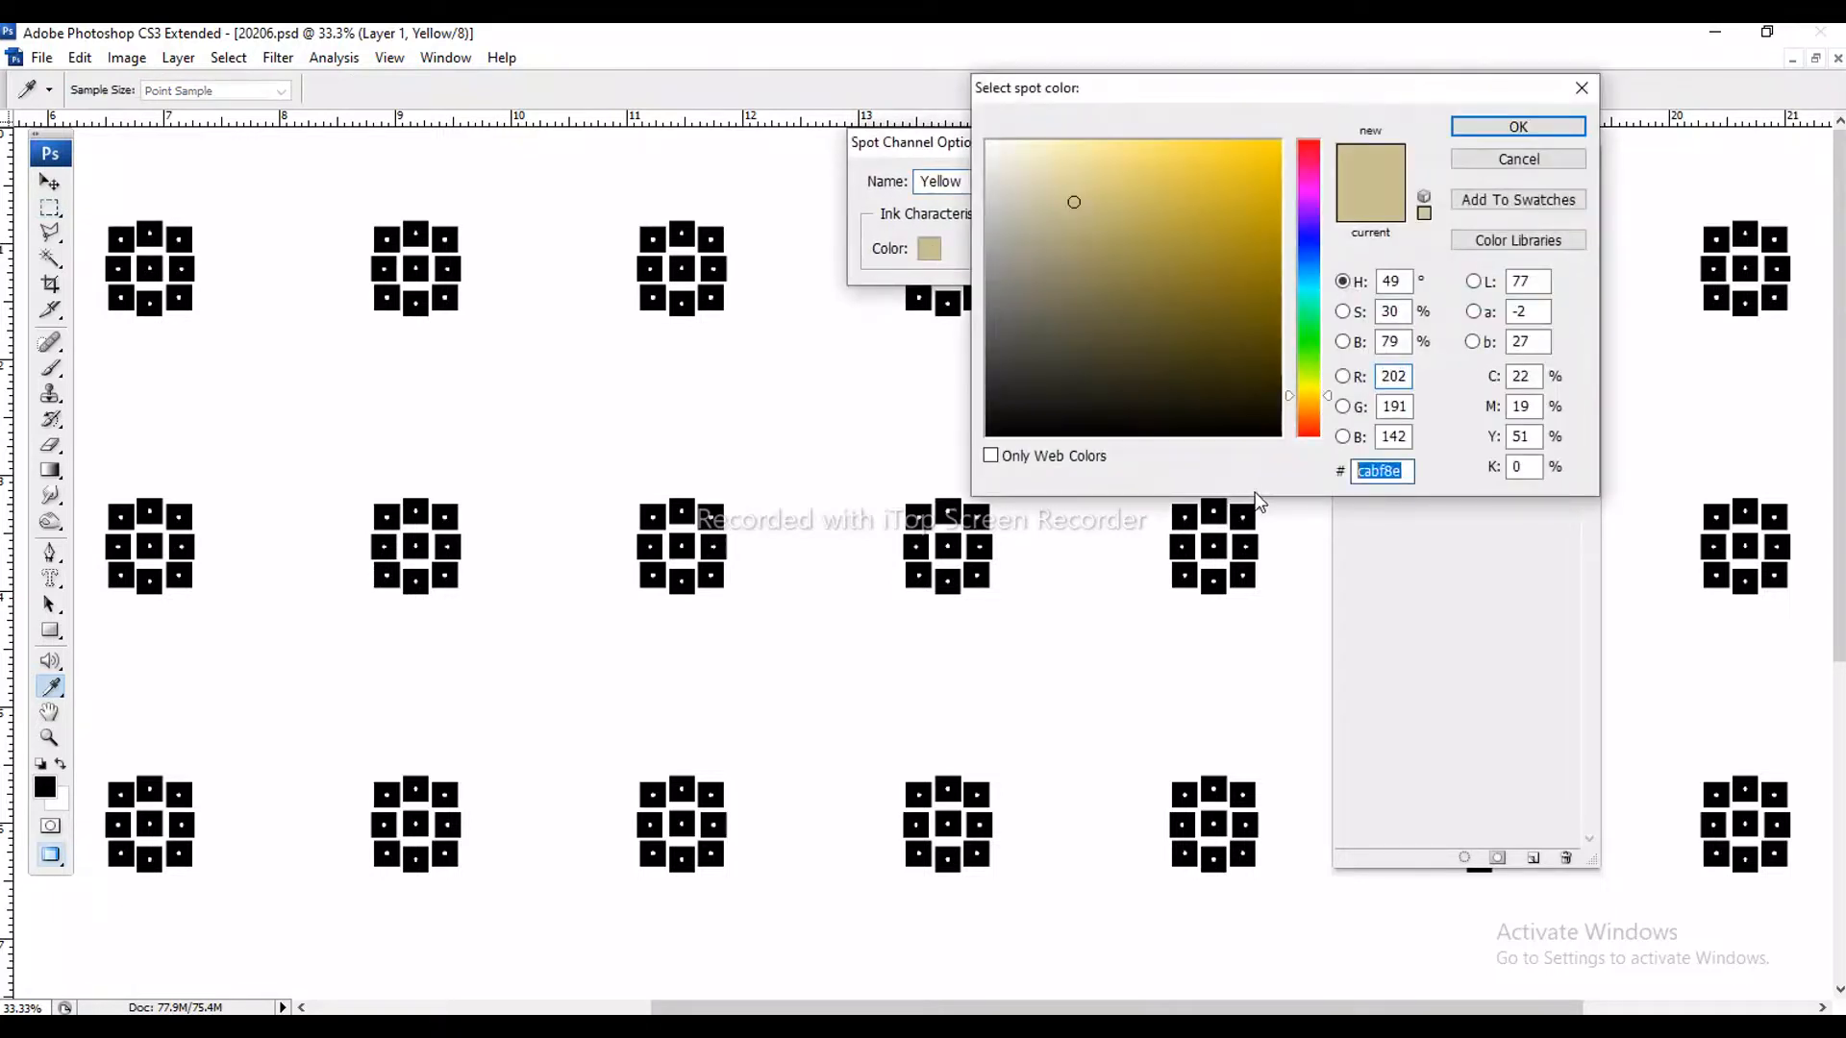
{"action": "left_click", "coordinate": [1496, 130]}
{"action": "left_click", "coordinate": [1185, 184]}
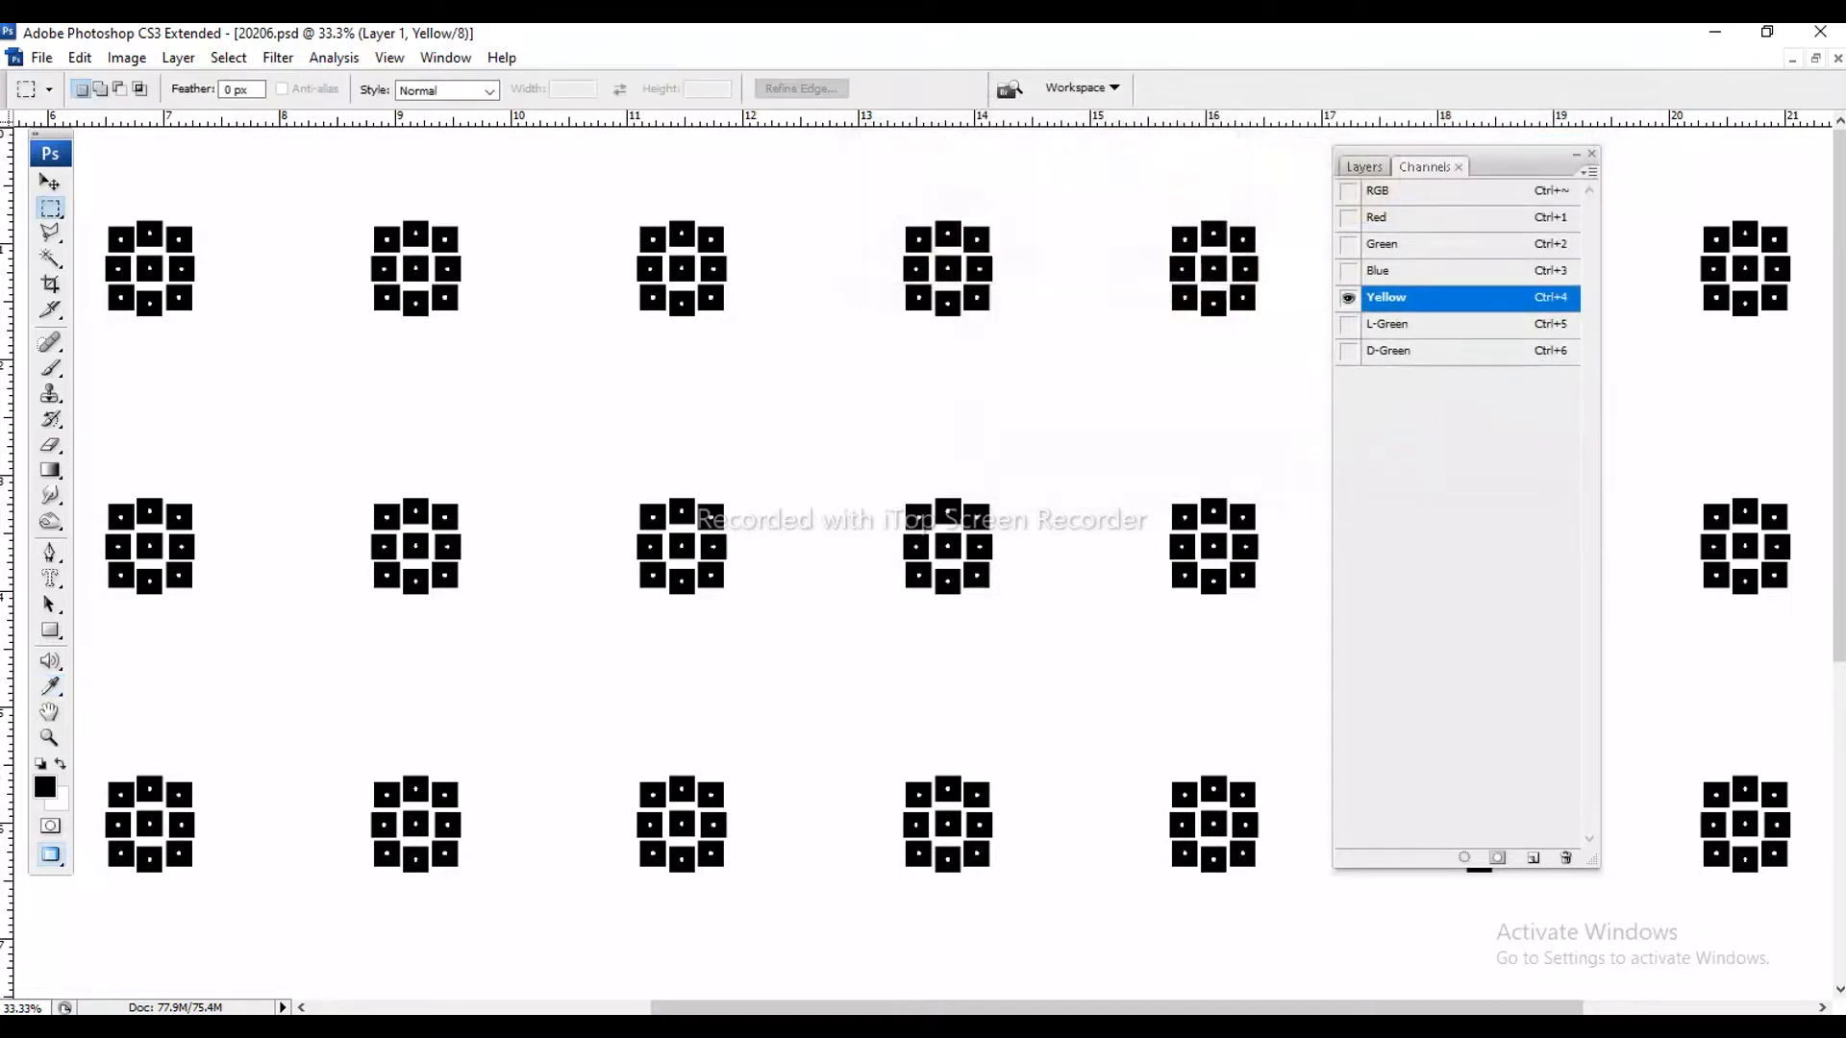
- Load the Yellow channel as a selection, then return to the RGB composite with Layer 1 active
{"action": "left_click", "coordinate": [1452, 304], "text": "ctrl"}
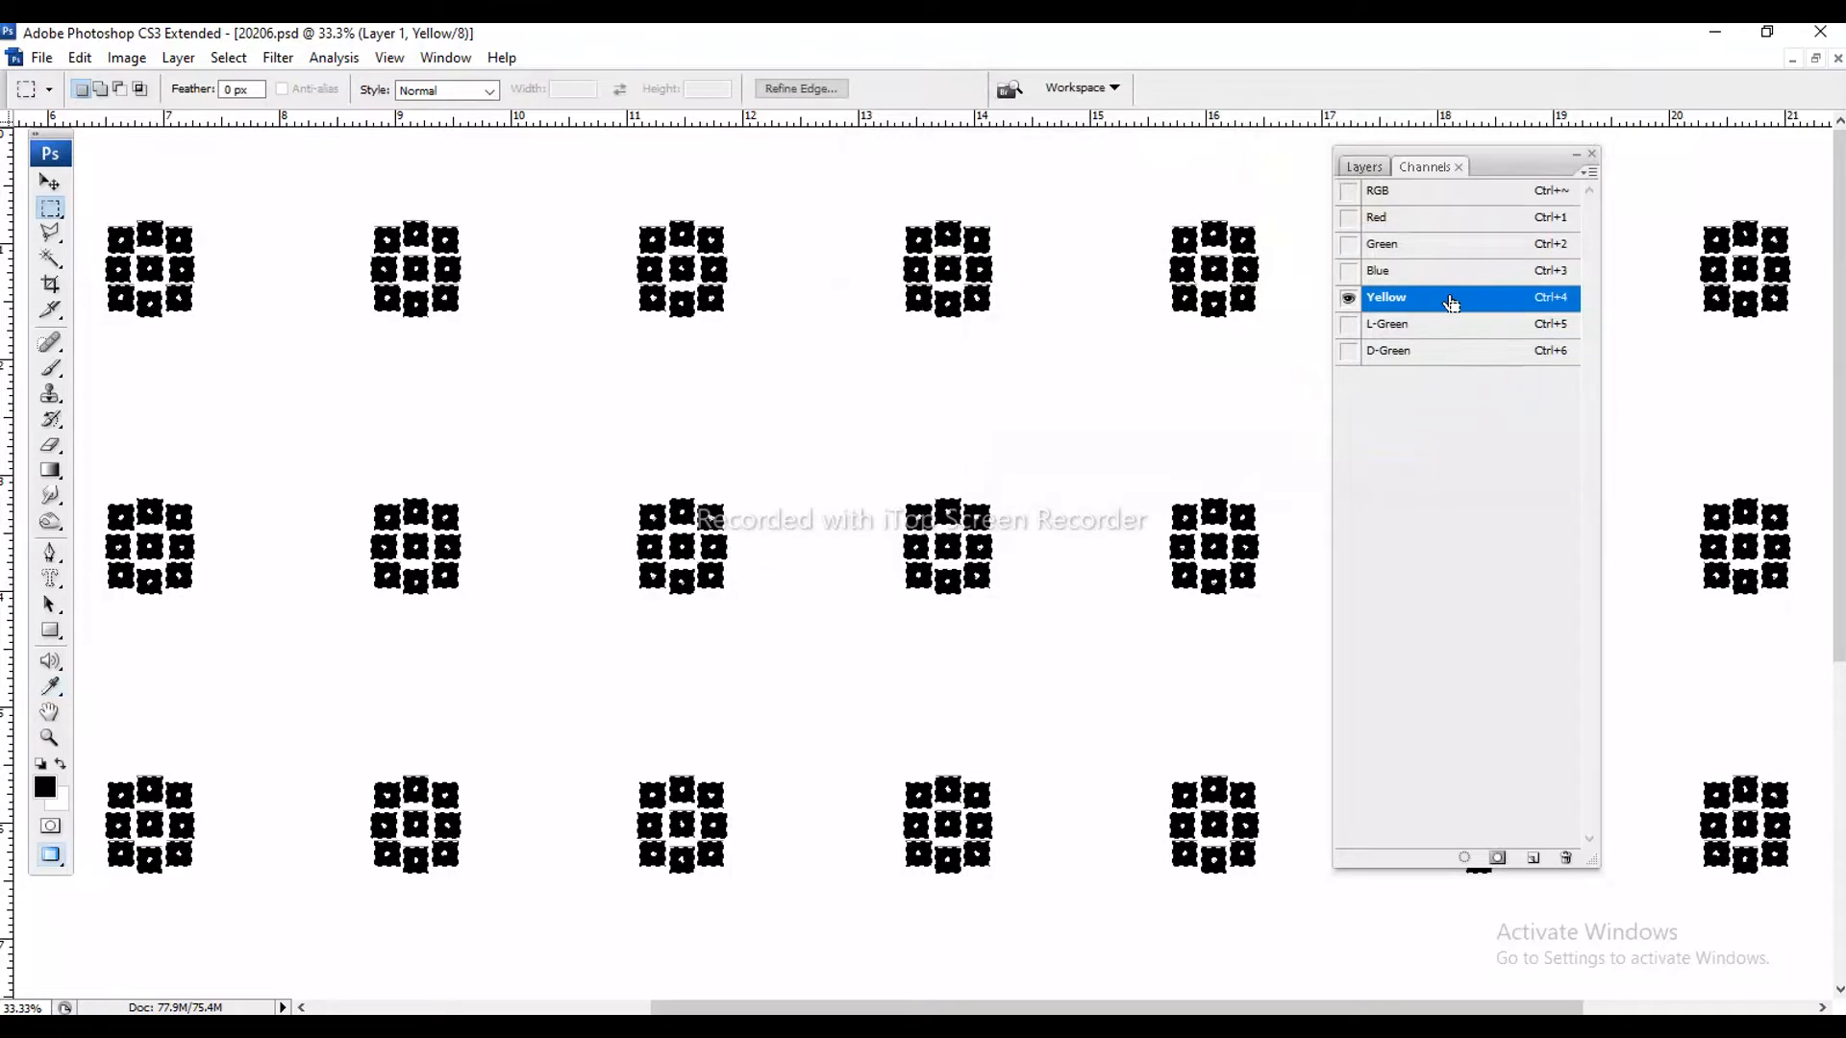
{"action": "left_click", "coordinate": [1432, 193]}
{"action": "left_click", "coordinate": [1350, 165]}
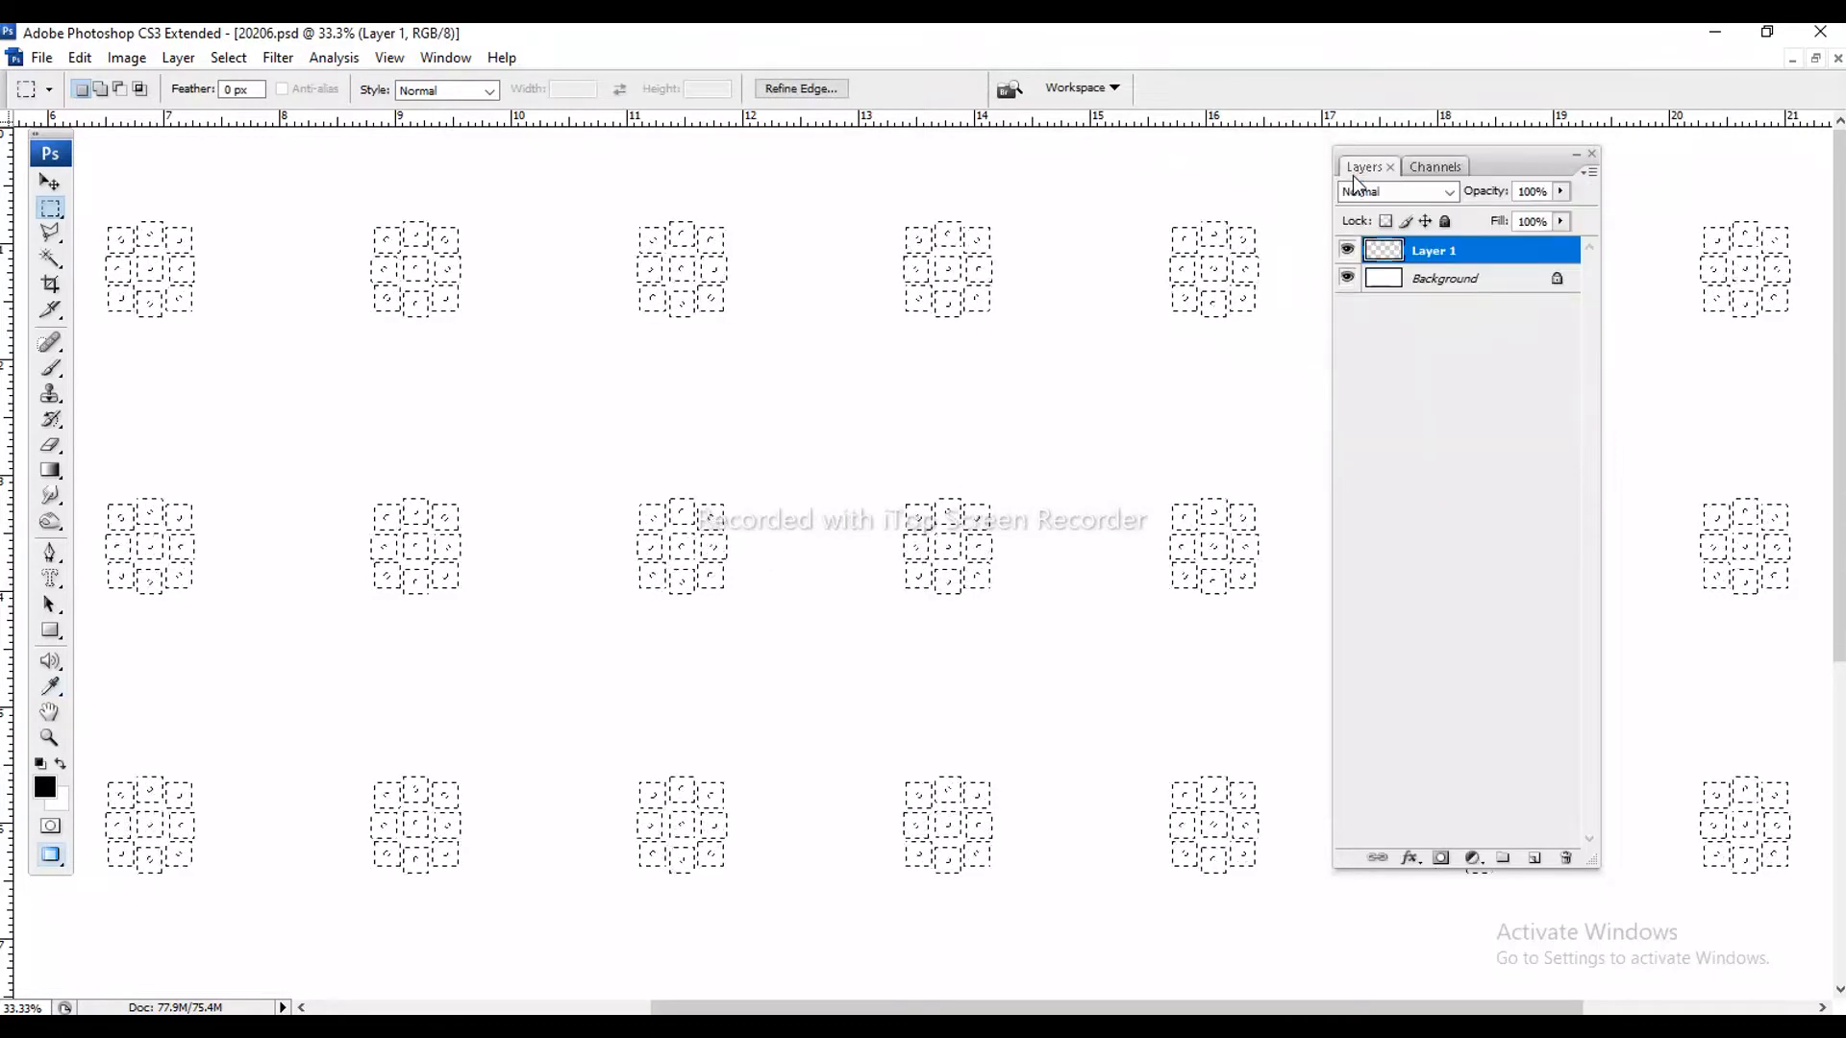
- Reload the Yellow spot channel as a selection, then return to the RGB composite with Layer 1 active
{"action": "left_click", "coordinate": [44, 788]}
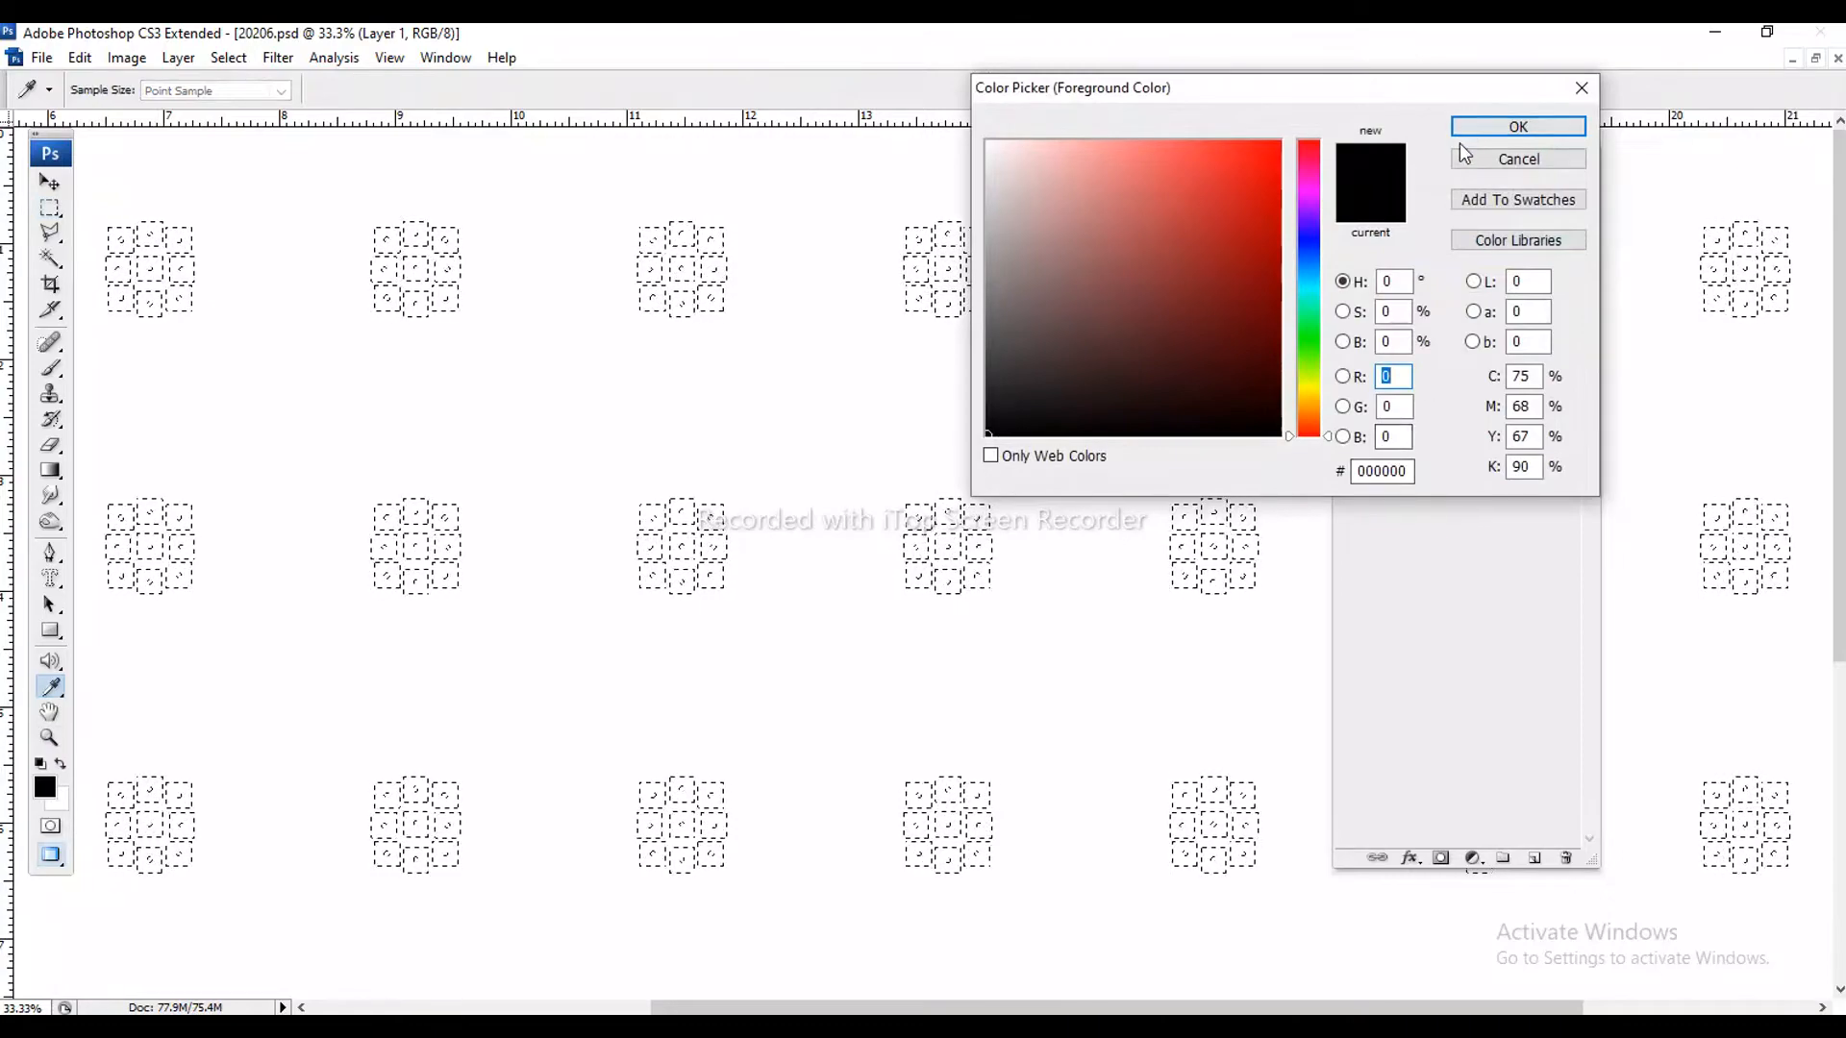
{"action": "left_click", "coordinate": [1518, 159]}
{"action": "left_click", "coordinate": [1434, 166]}
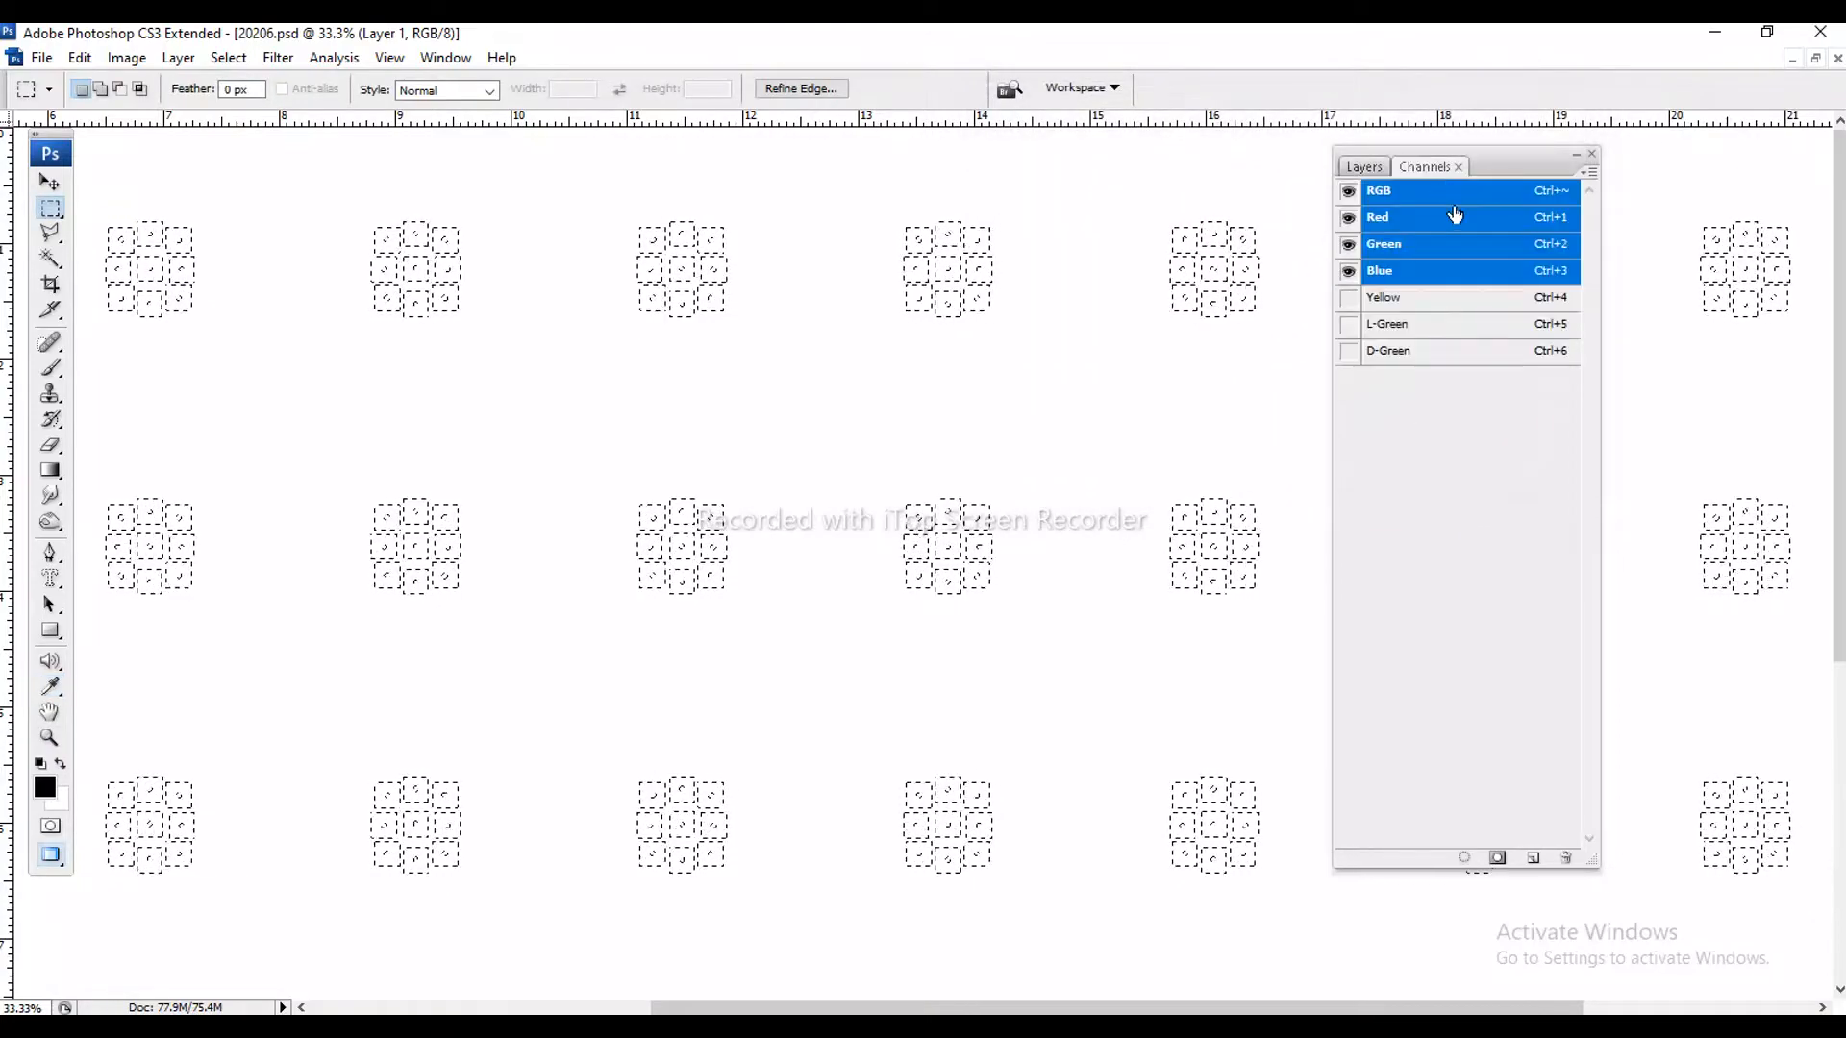
{"action": "left_click", "coordinate": [1426, 299]}
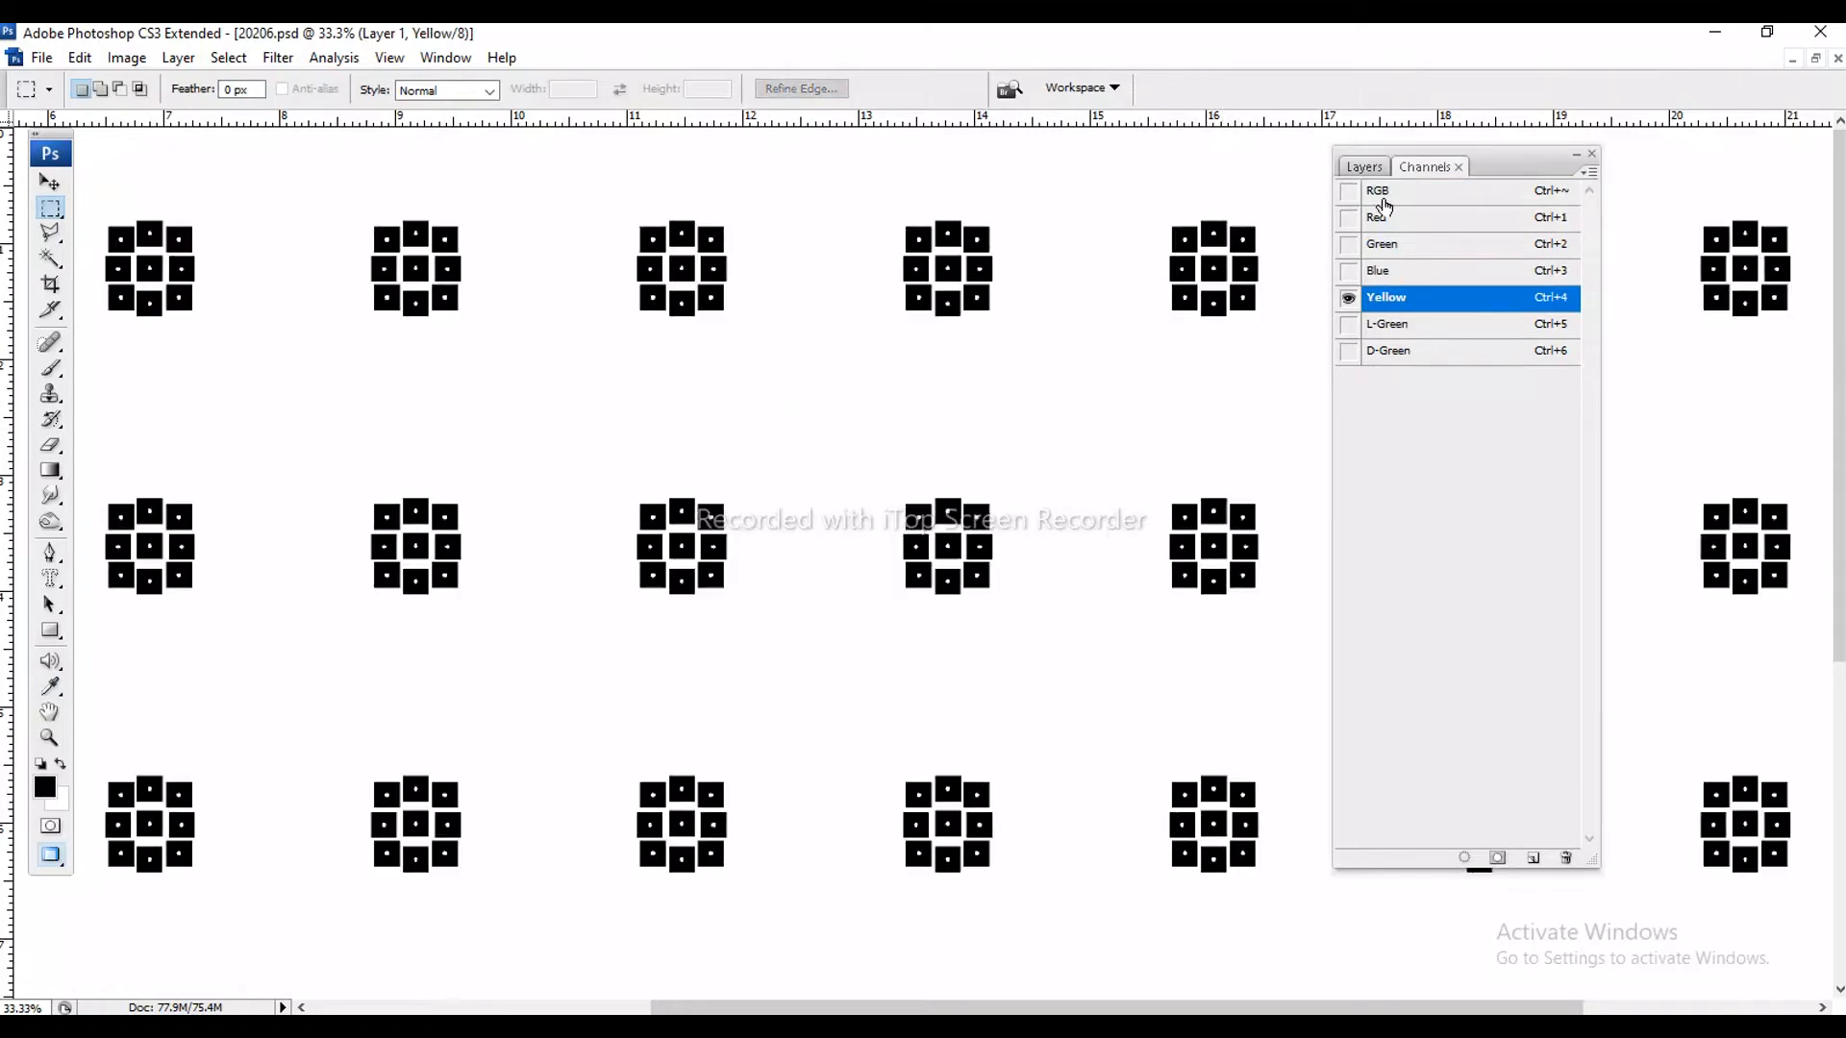
{"action": "left_click", "coordinate": [1381, 196]}
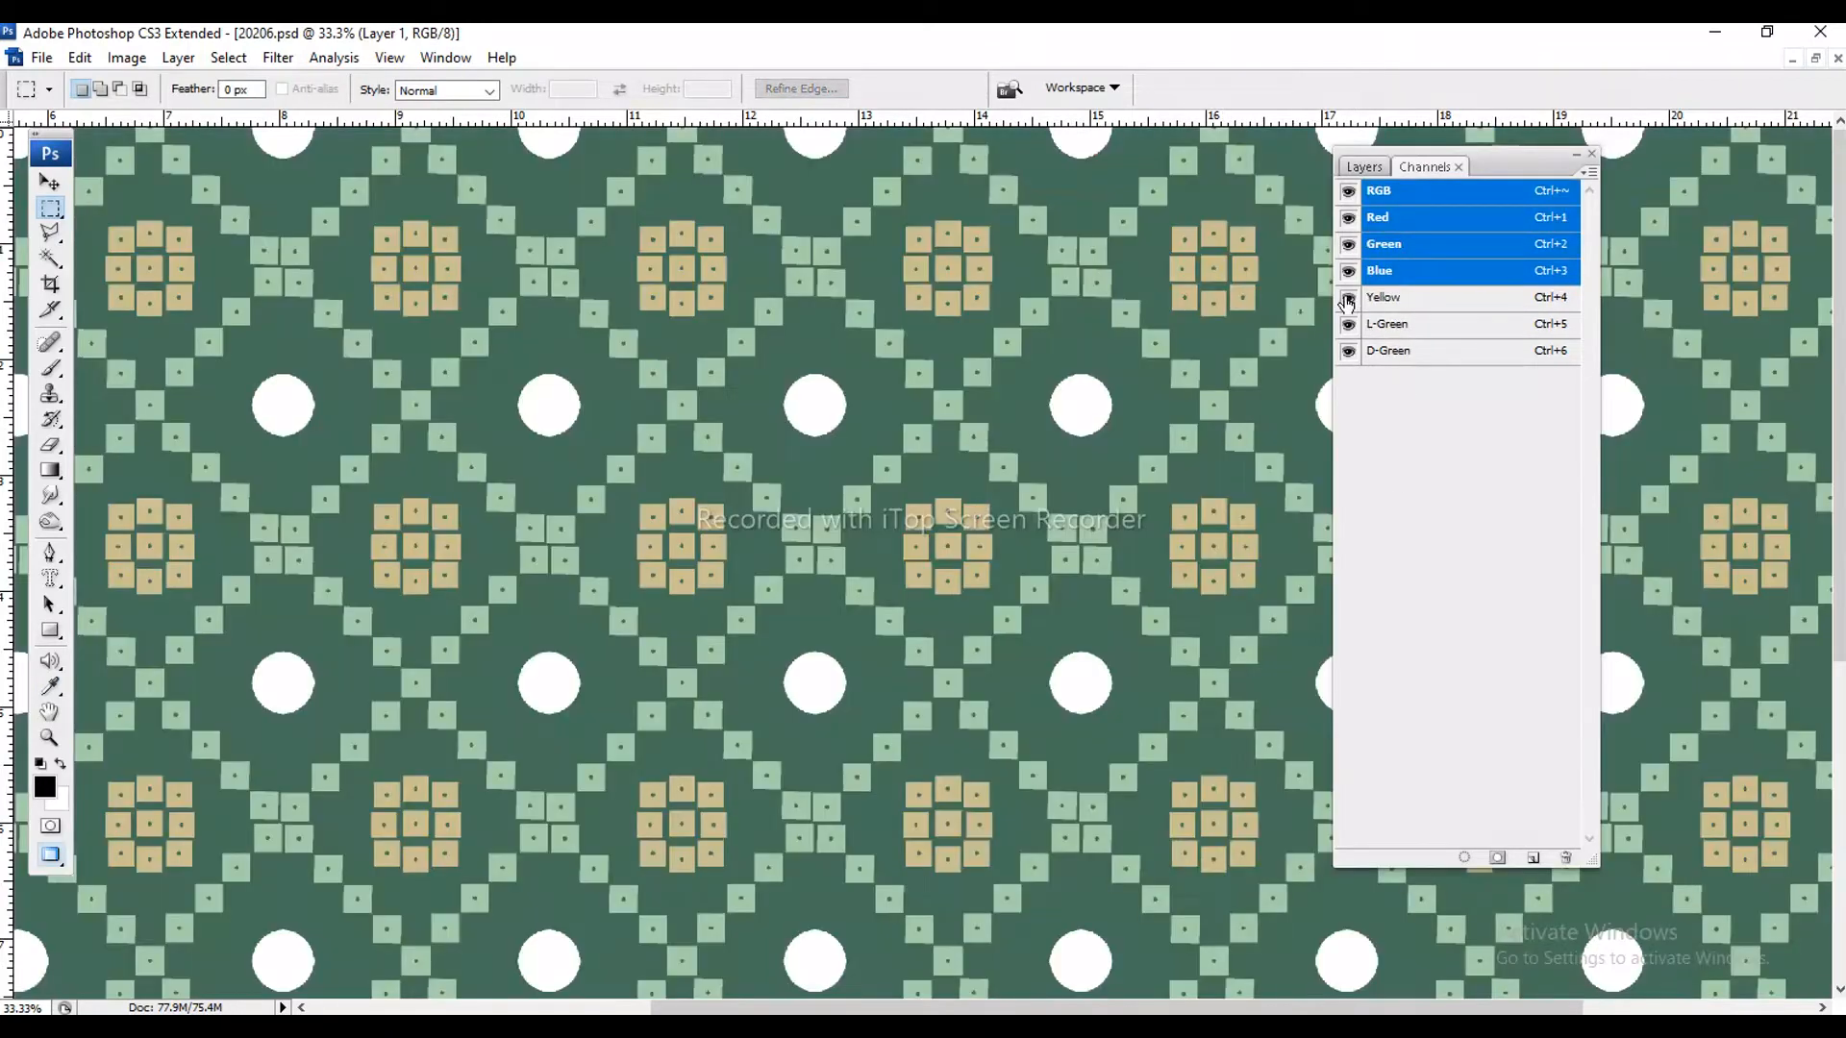
{"action": "left_click", "coordinate": [1442, 299]}
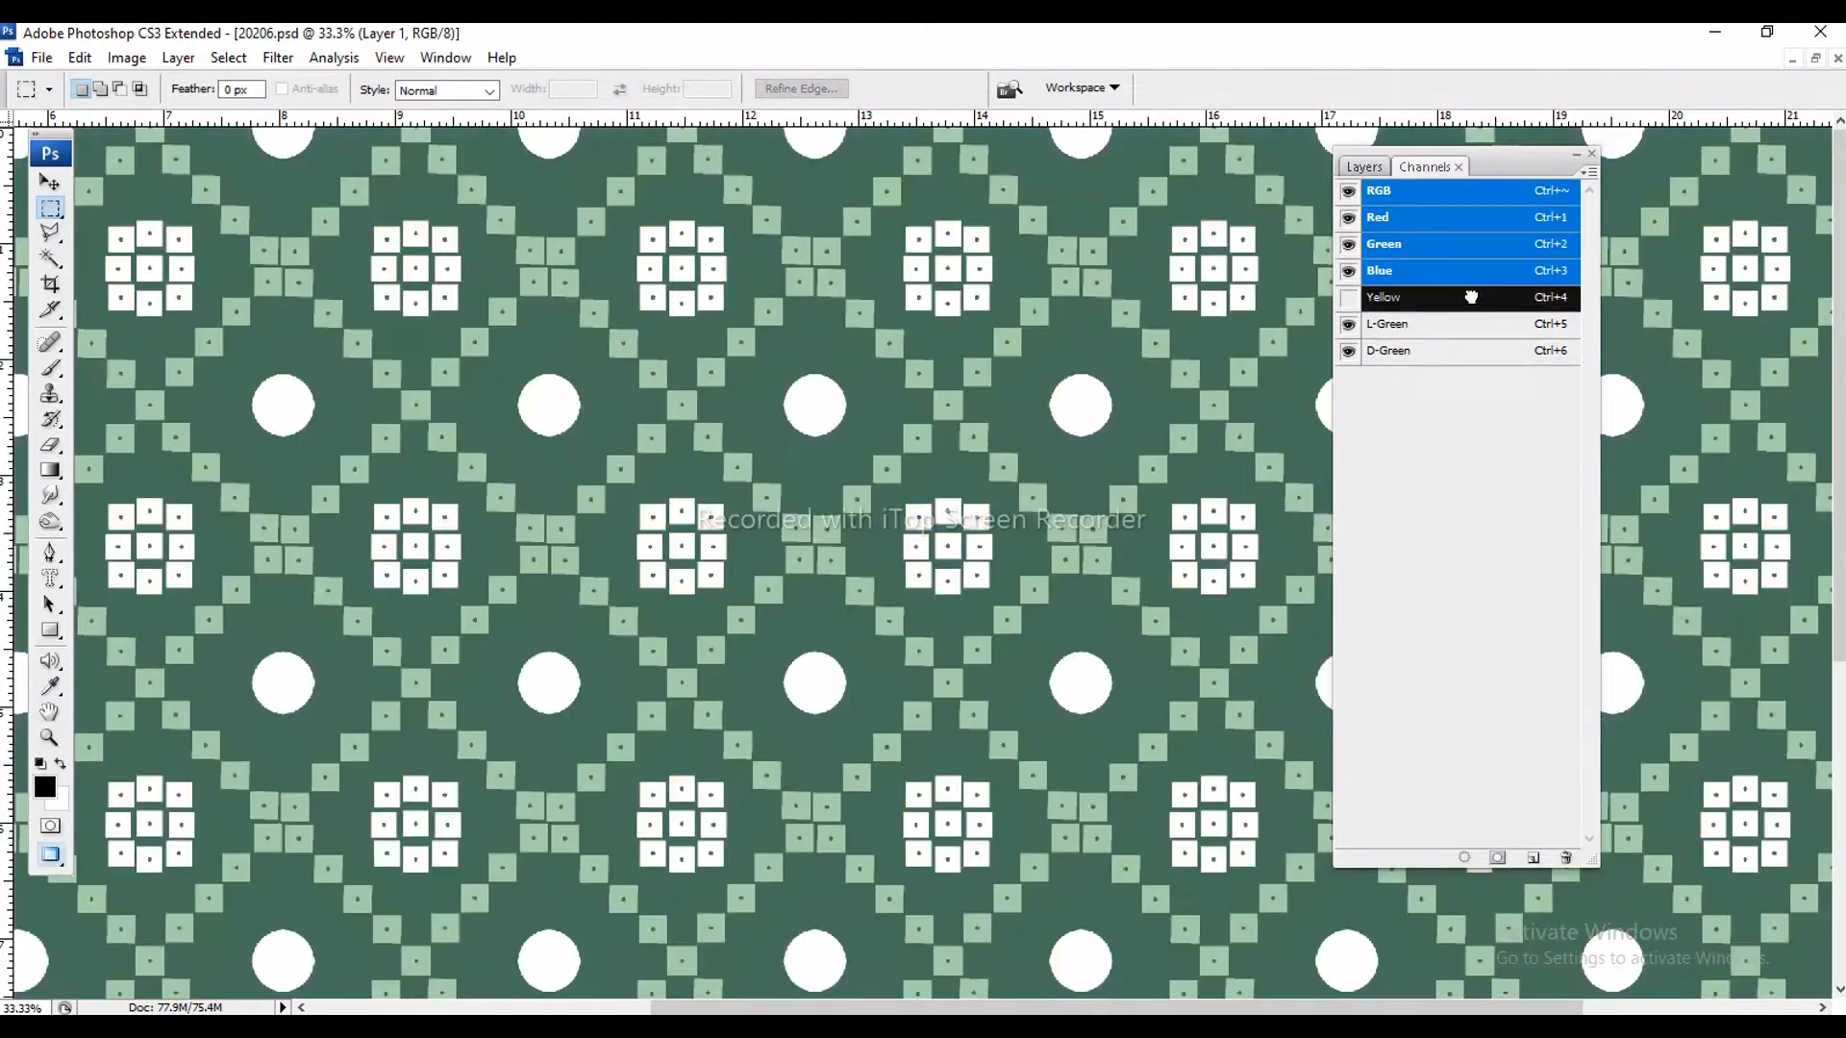
{"action": "left_click", "coordinate": [1451, 306], "text": "ctrl"}
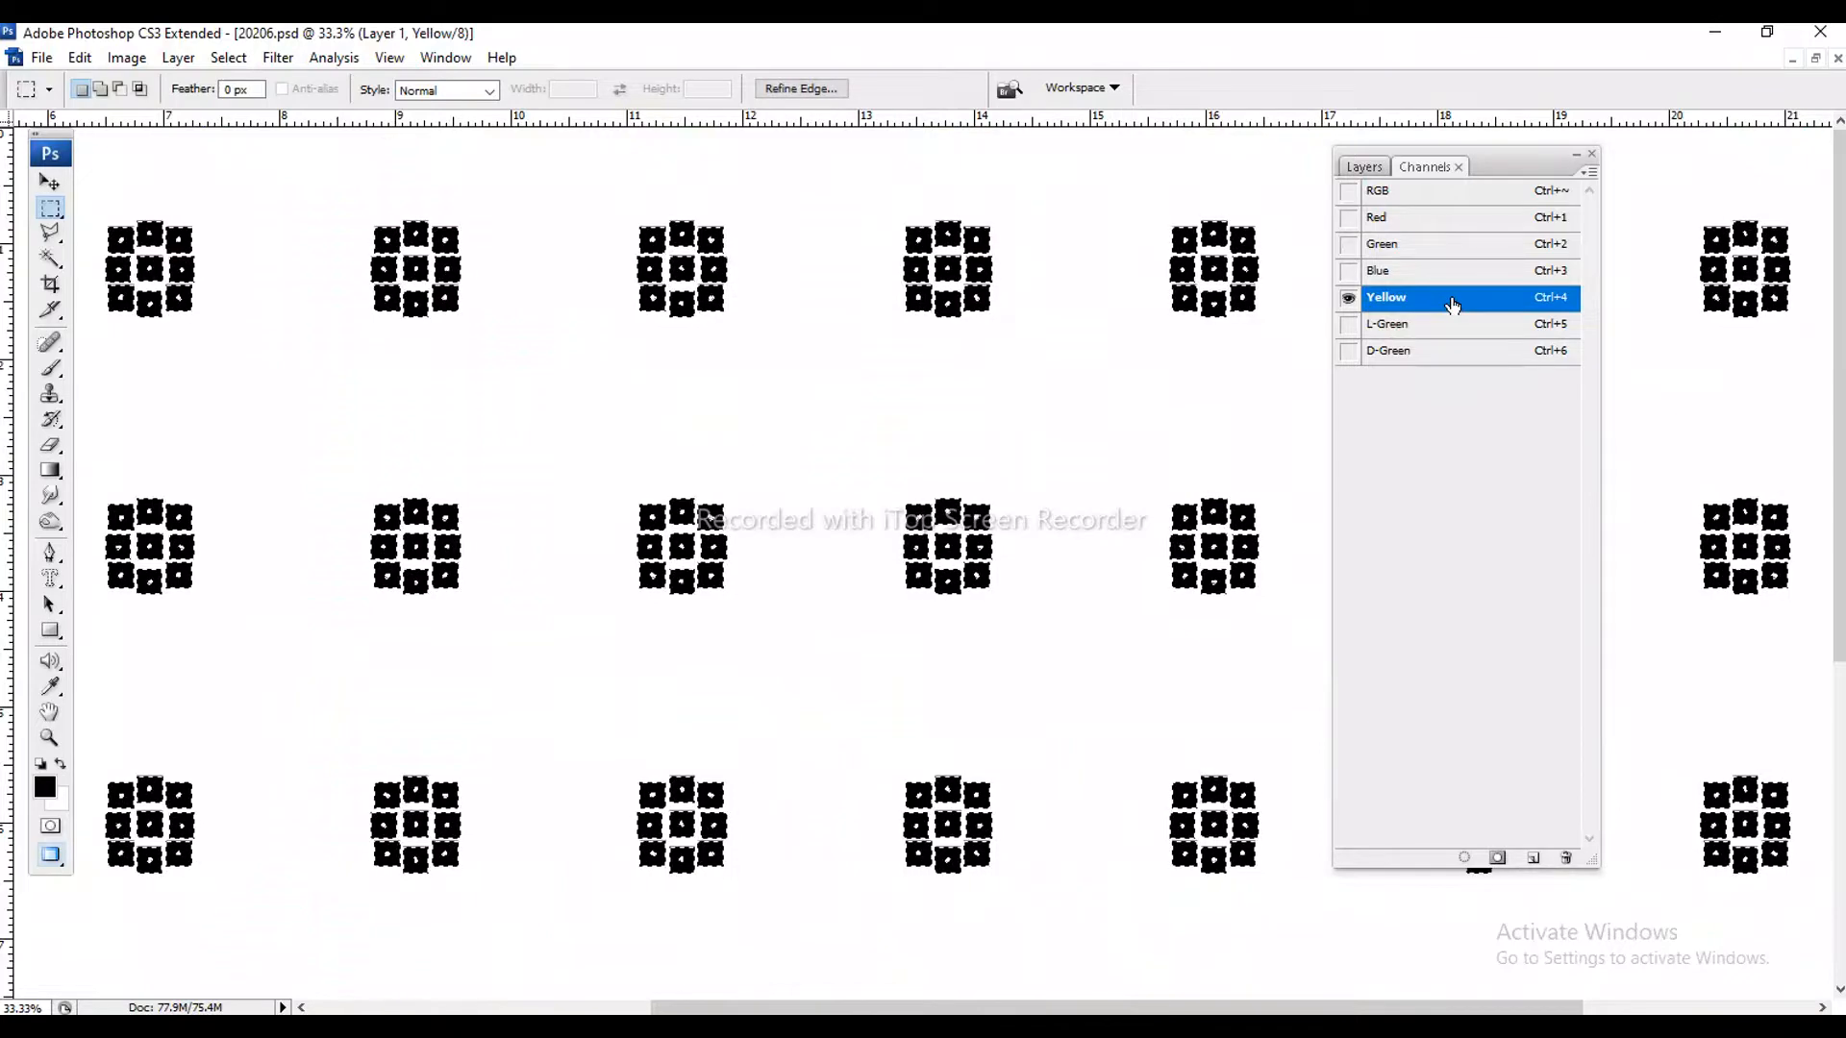
{"action": "left_click", "coordinate": [1387, 197]}
{"action": "left_click", "coordinate": [1364, 168]}
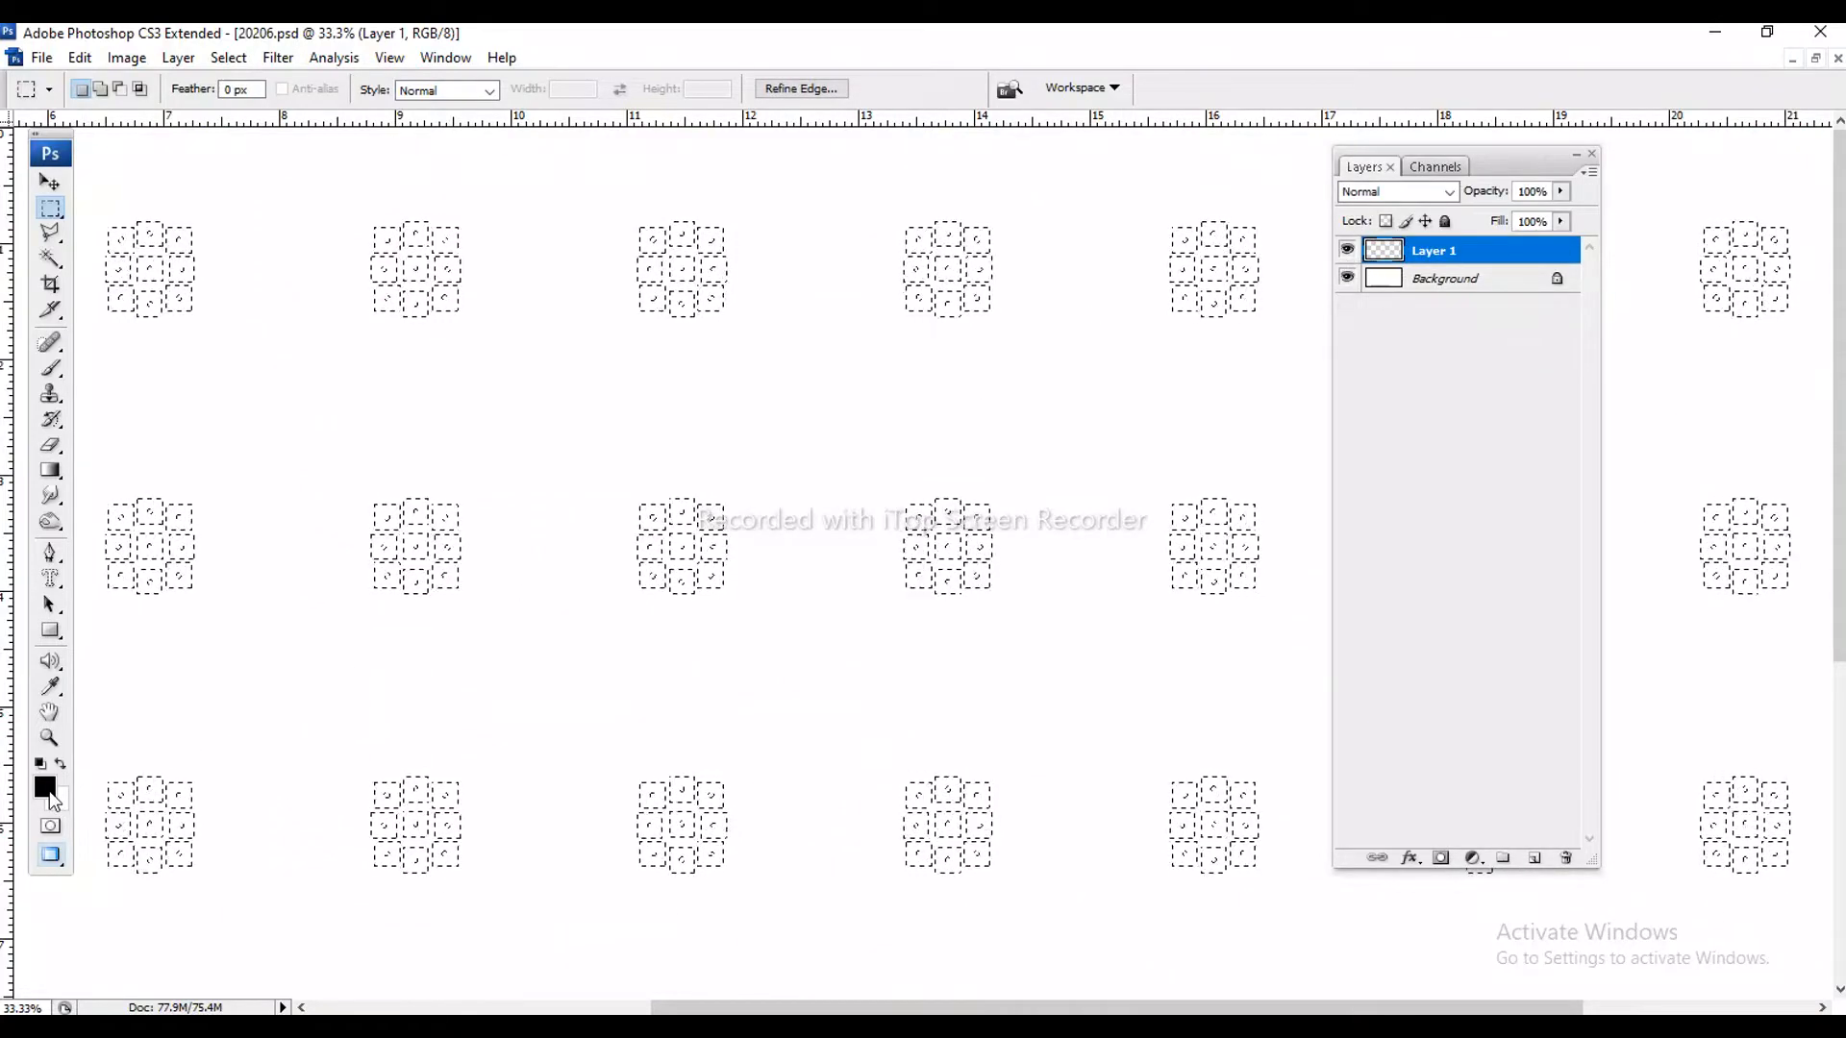
- Fill the Yellow channel selection with black on Layer 1, then deselect
{"action": "key", "text": "x"}
{"action": "key", "text": "ctrl+BackSpace"}
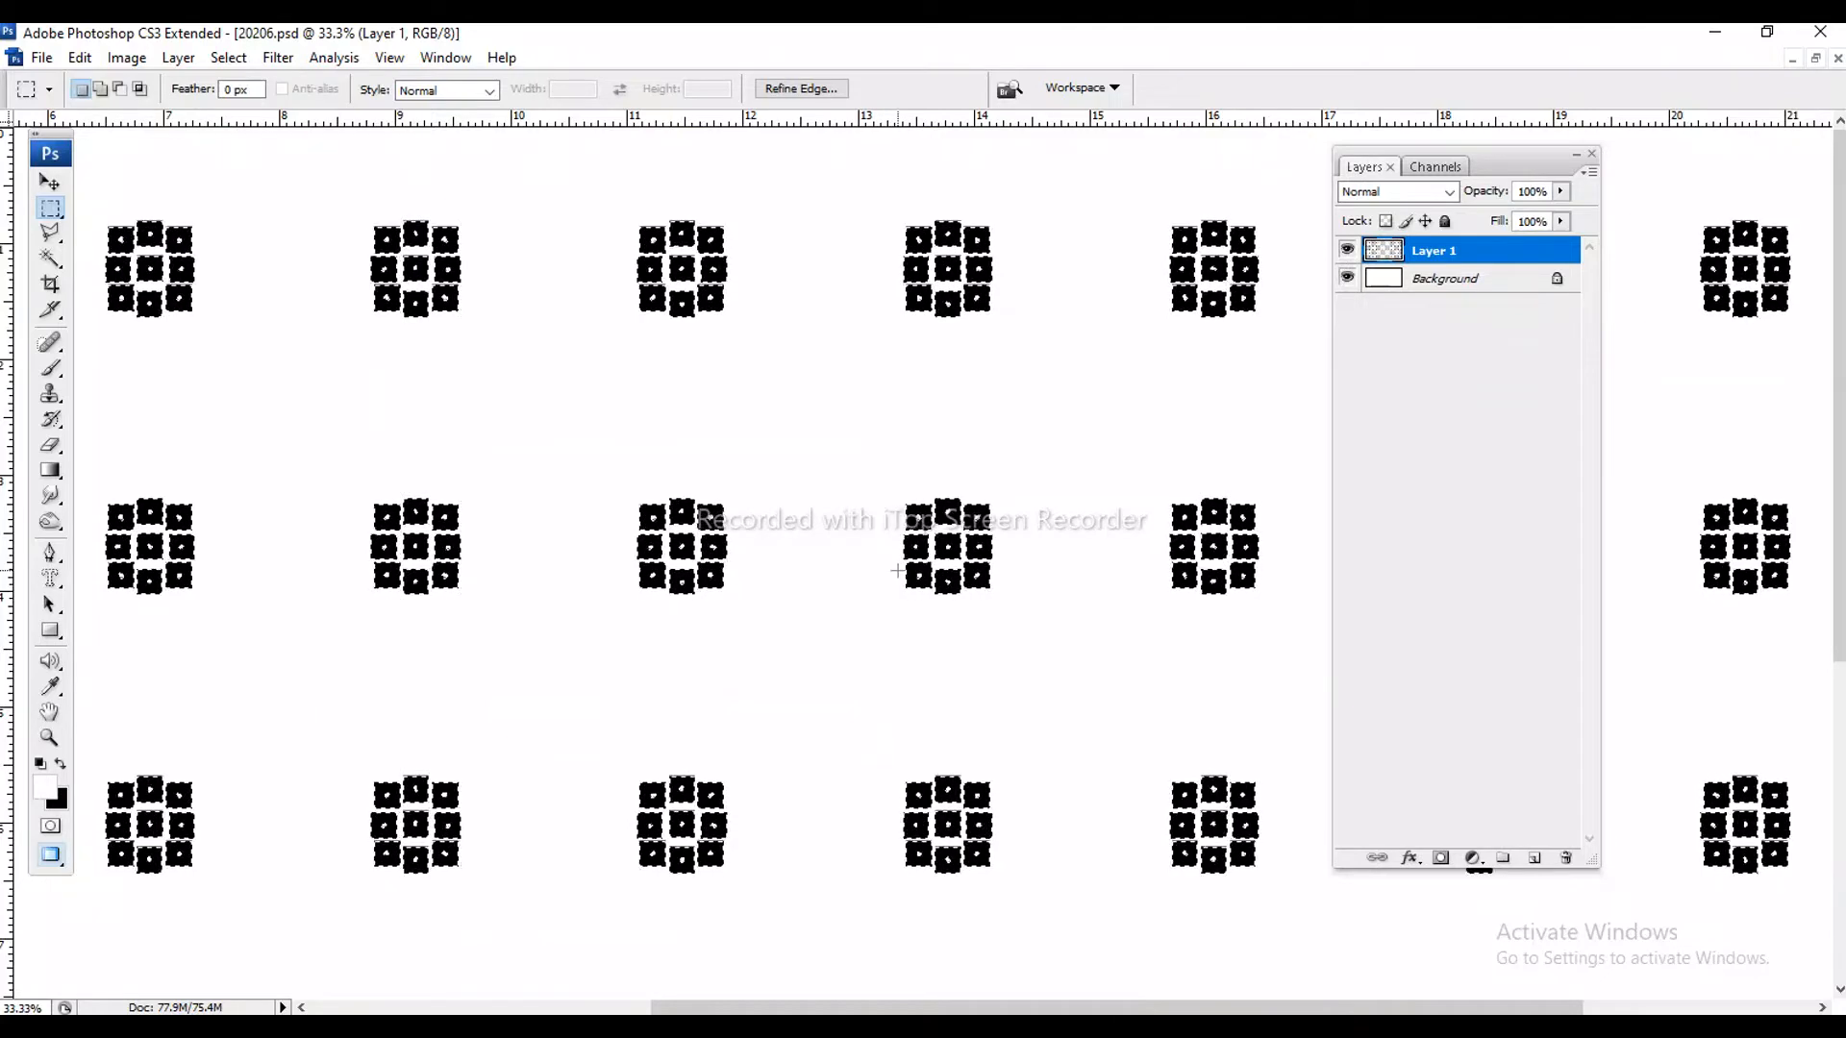
{"action": "key", "text": "ctrl+d"}
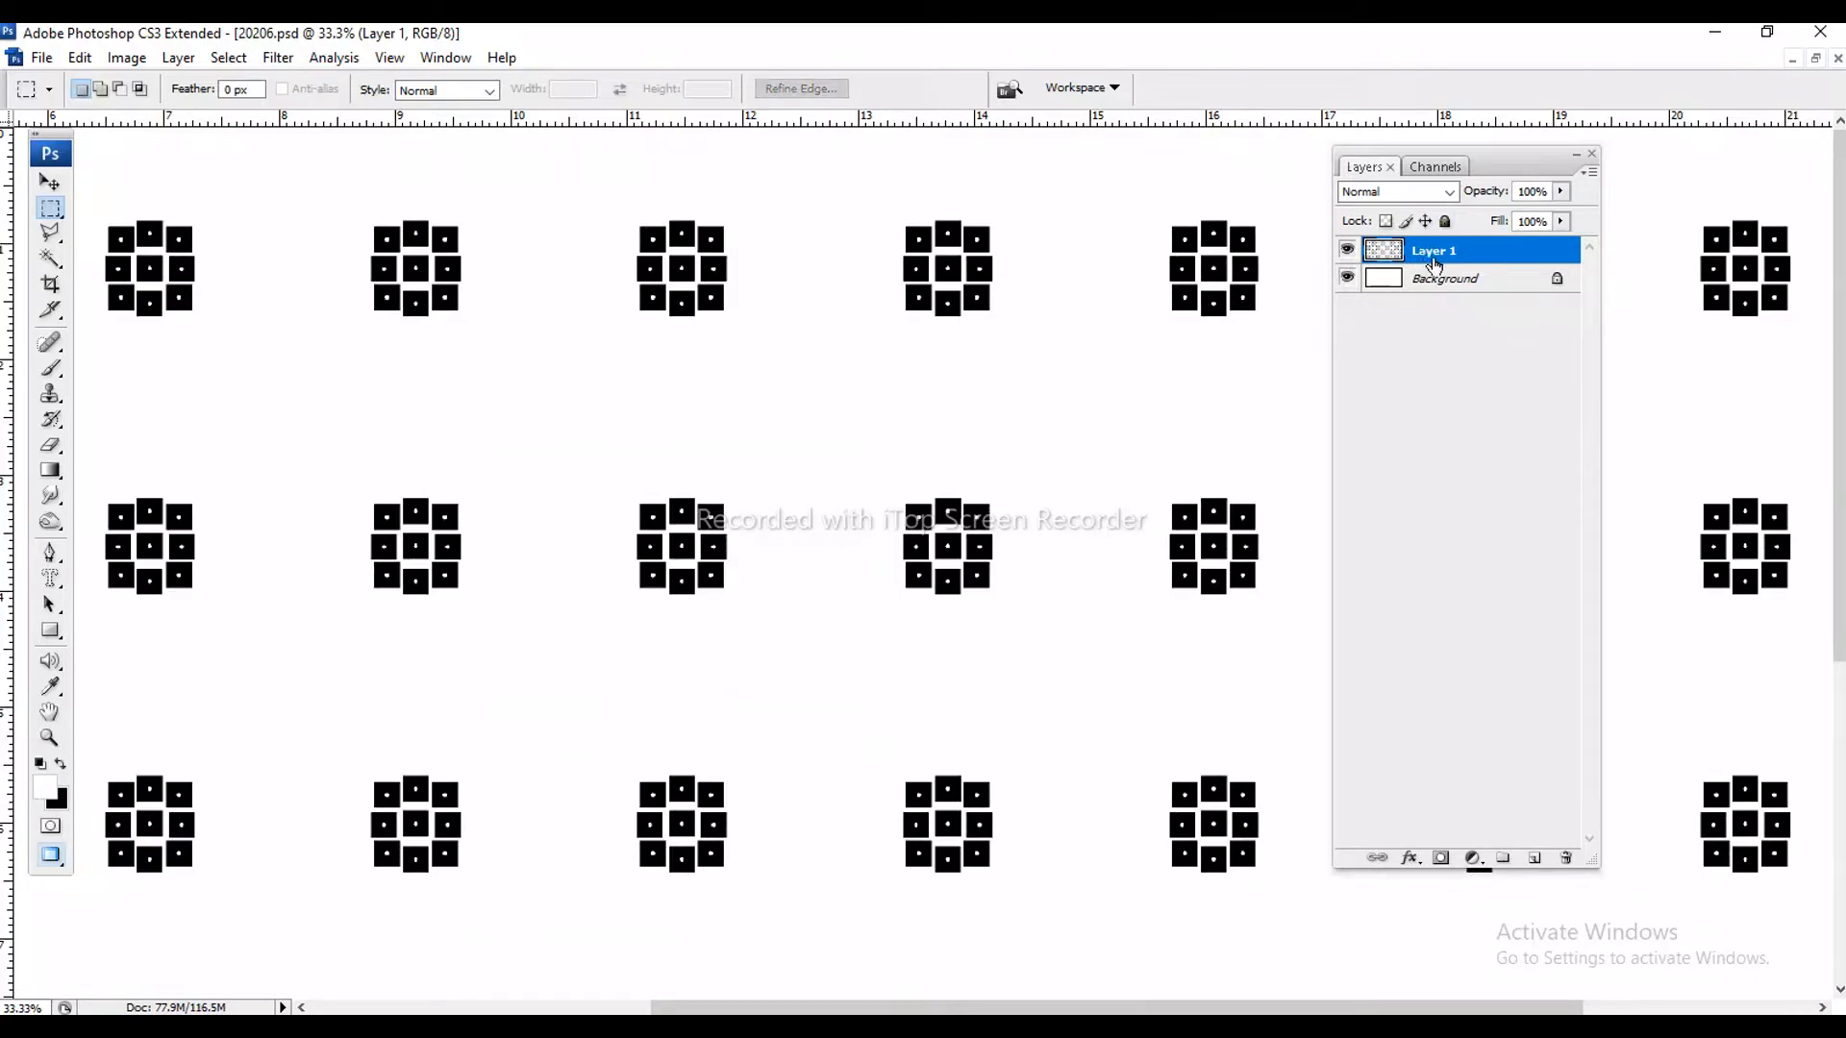
- Isolate the L-Green spot channel and load it as a selection
{"action": "left_click", "coordinate": [1432, 169]}
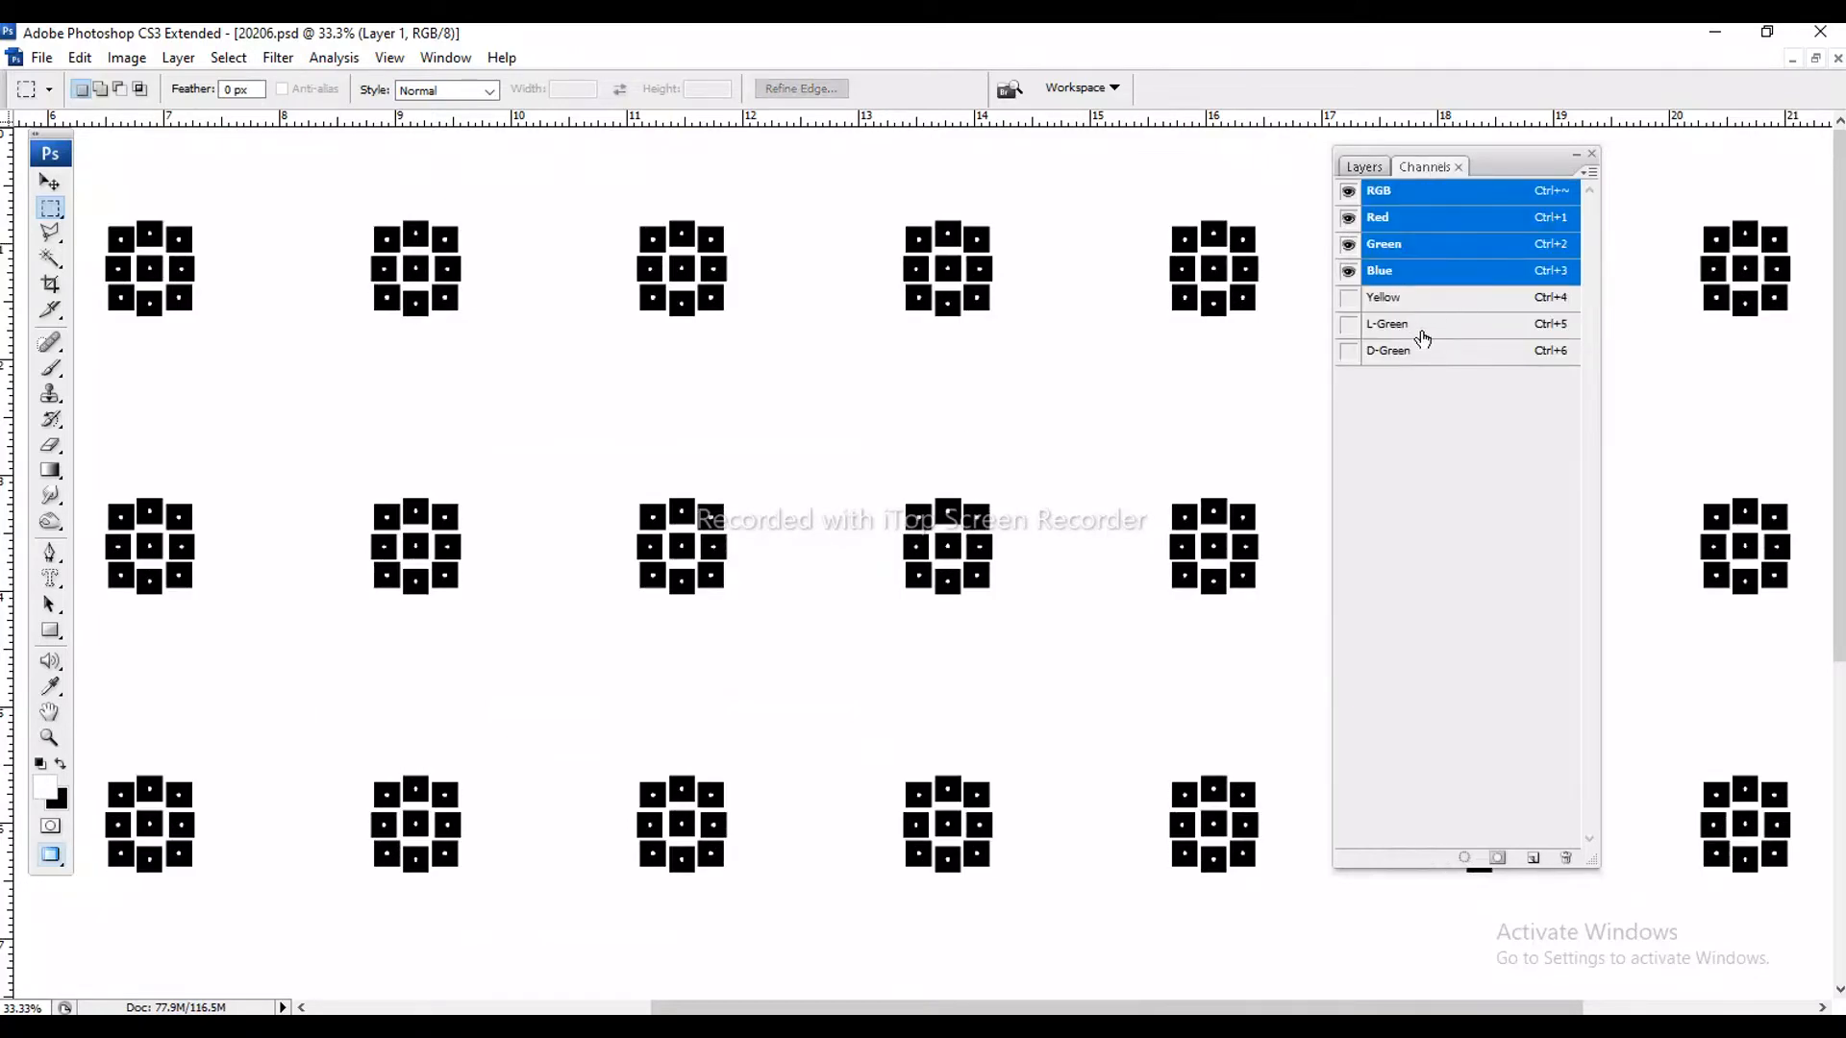
{"action": "left_click", "coordinate": [1421, 306]}
{"action": "left_click", "coordinate": [1445, 327]}
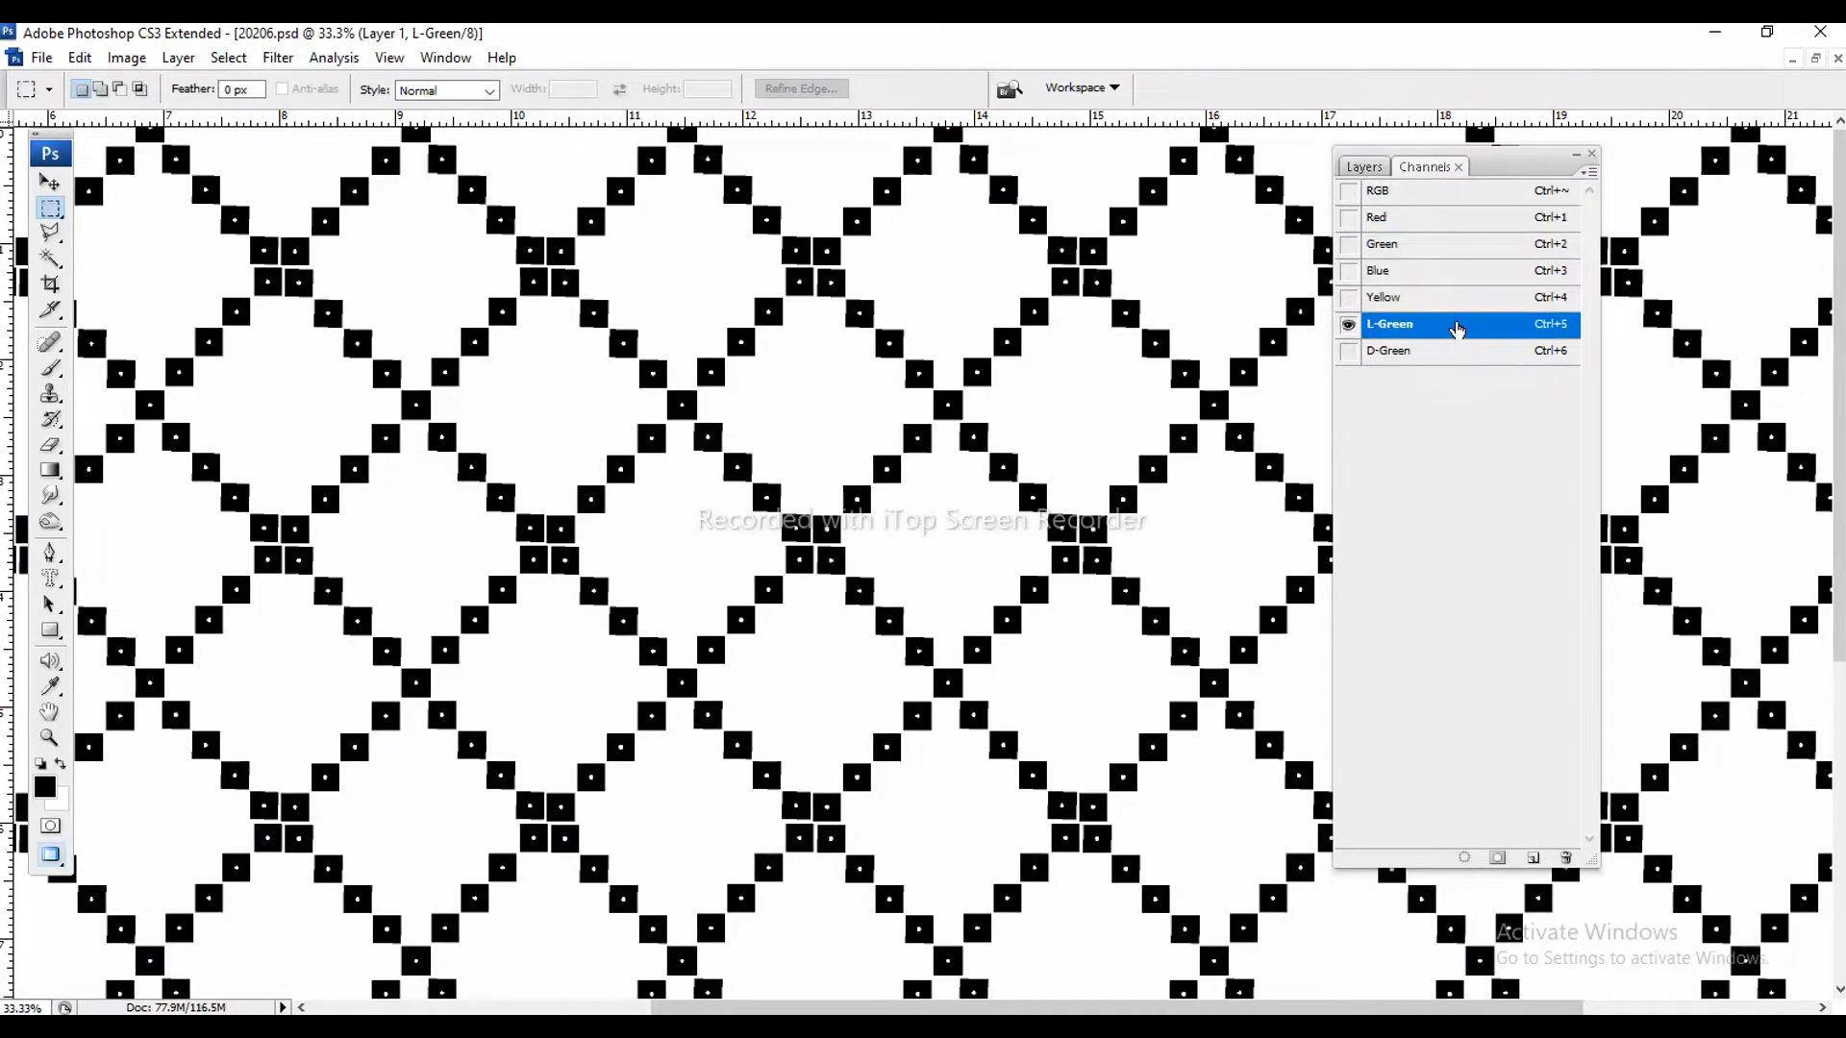
{"action": "left_click", "coordinate": [1460, 330], "text": "ctrl"}
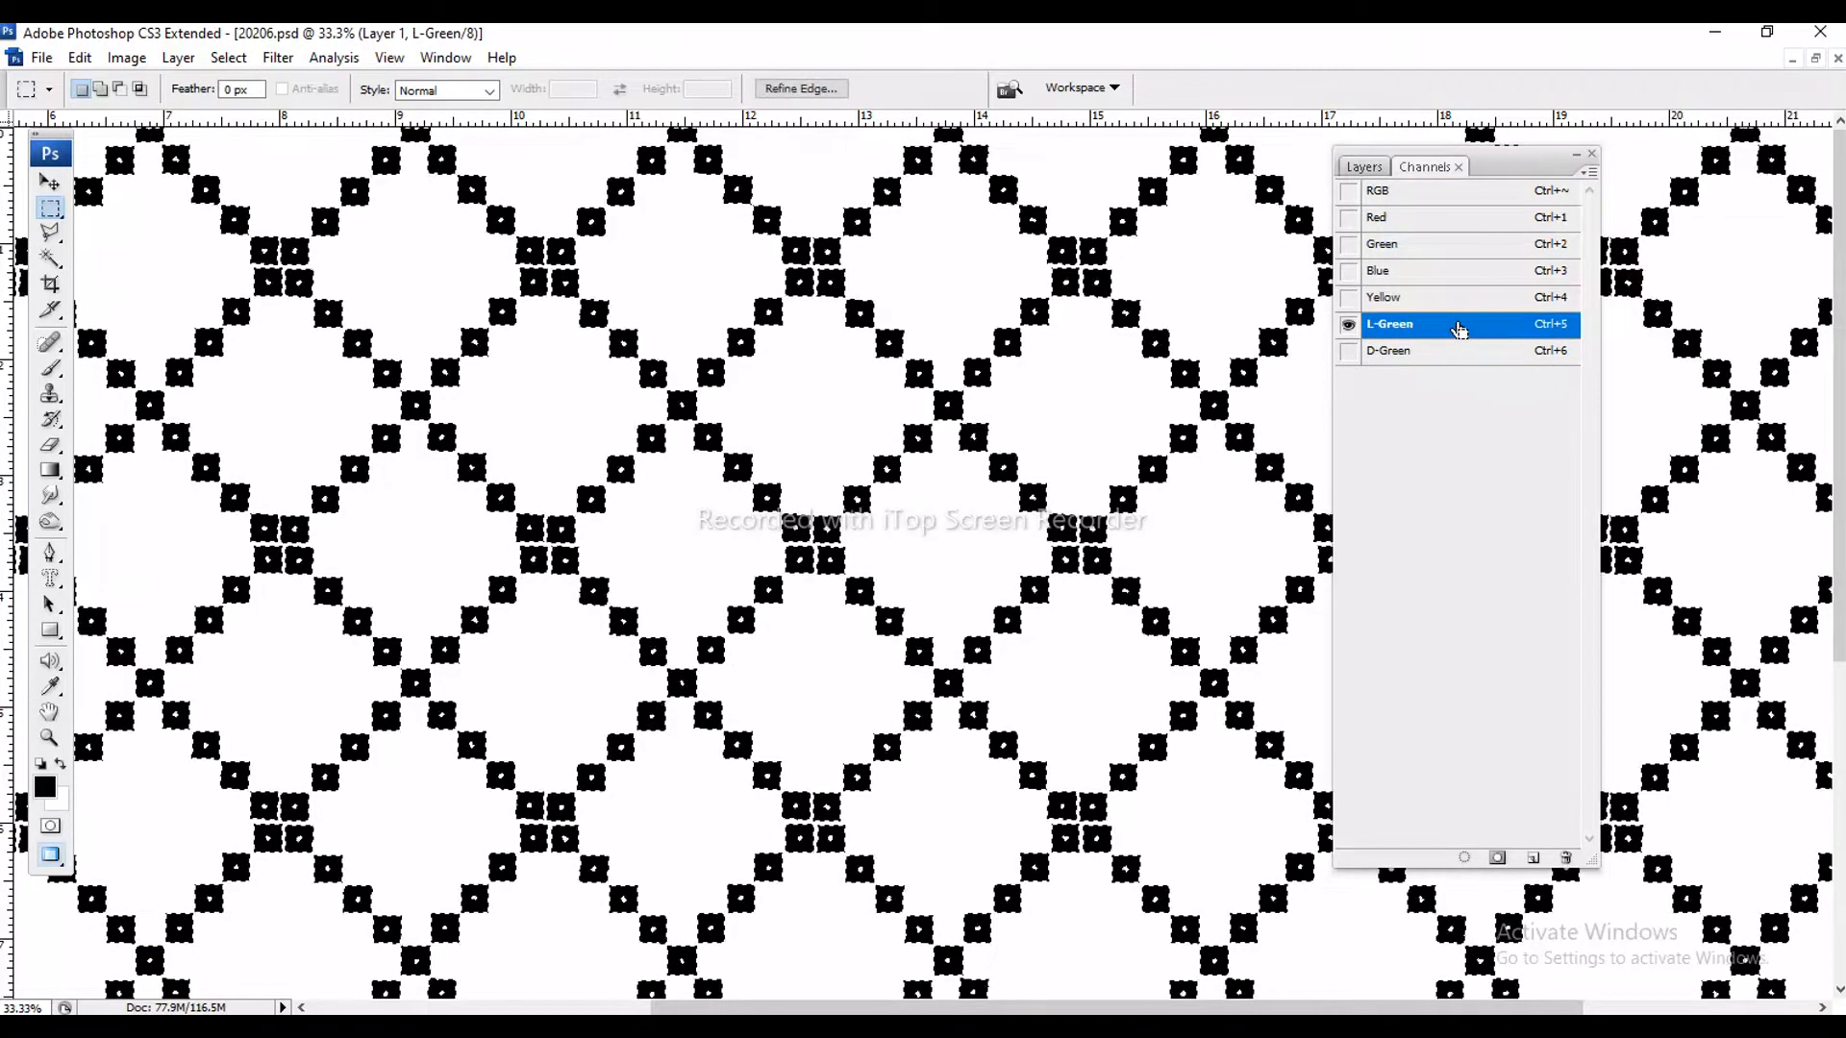
- Add a new layer named Layer 2 with default settings above Layer 1
{"action": "left_click", "coordinate": [1371, 169]}
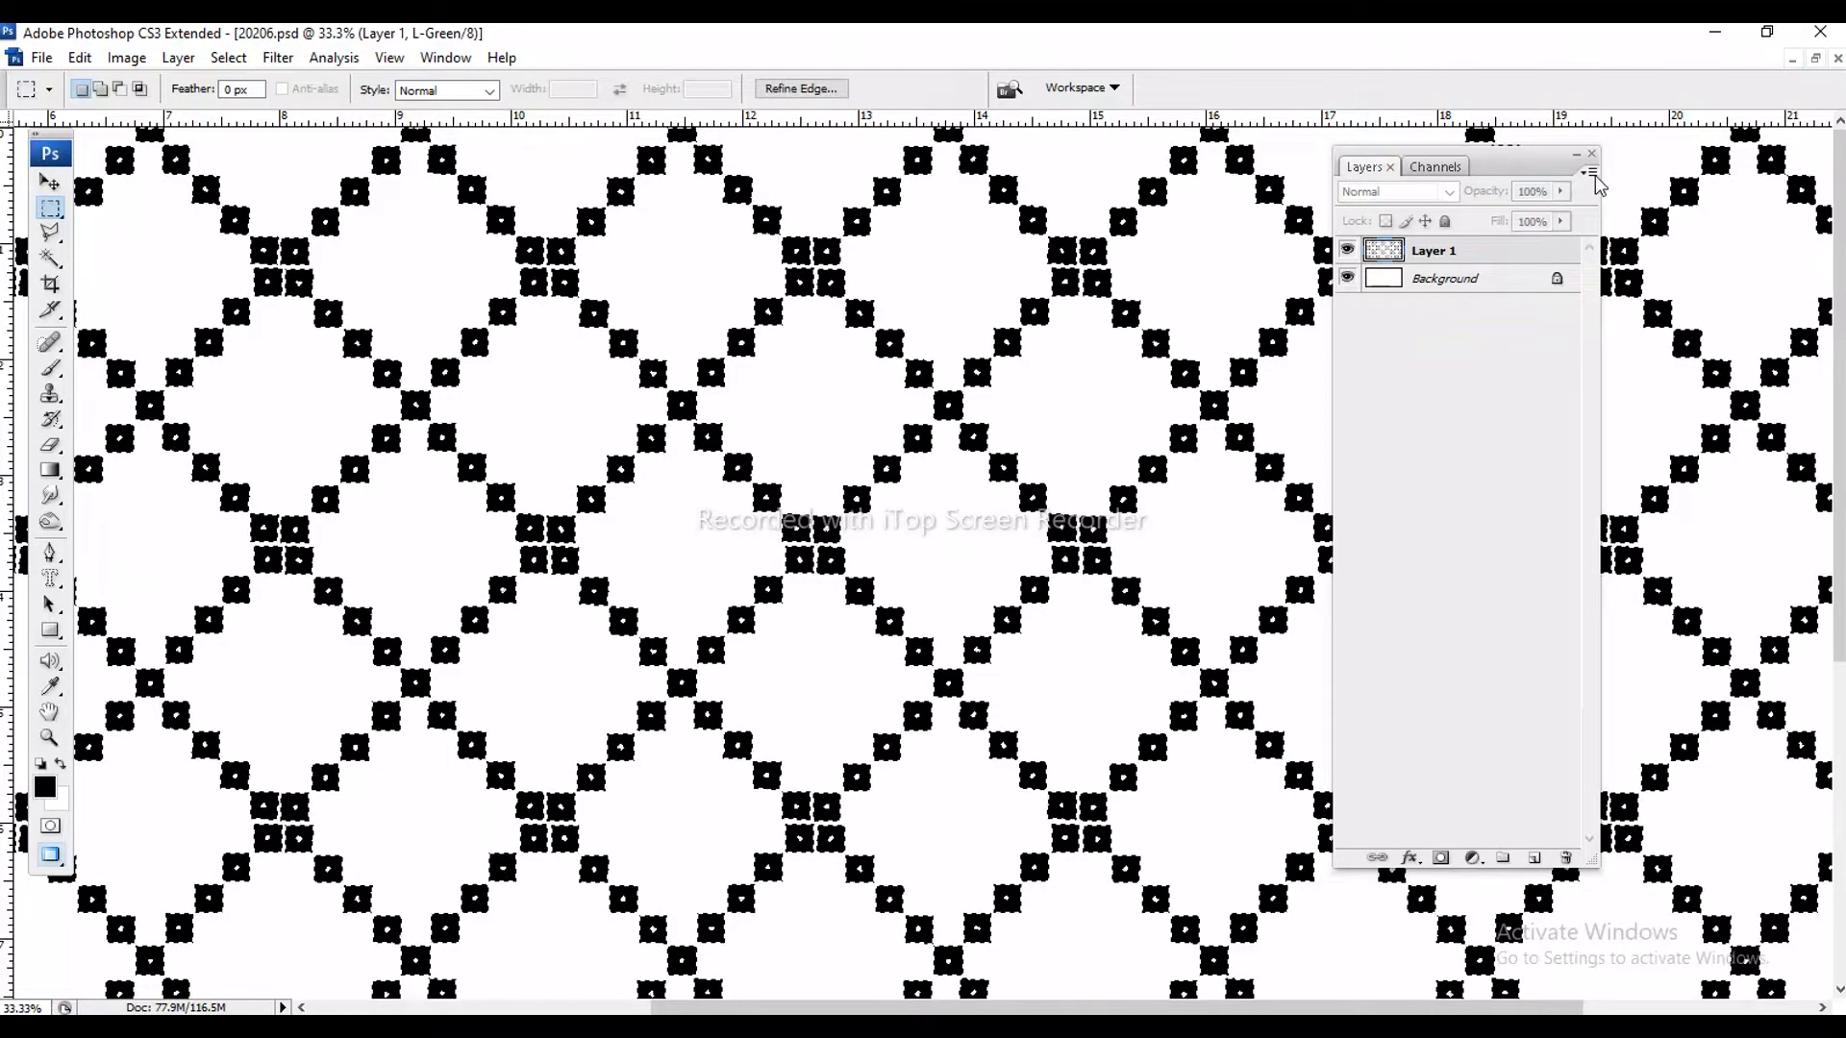
{"action": "left_click", "coordinate": [1588, 171]}
{"action": "left_click", "coordinate": [1630, 182]}
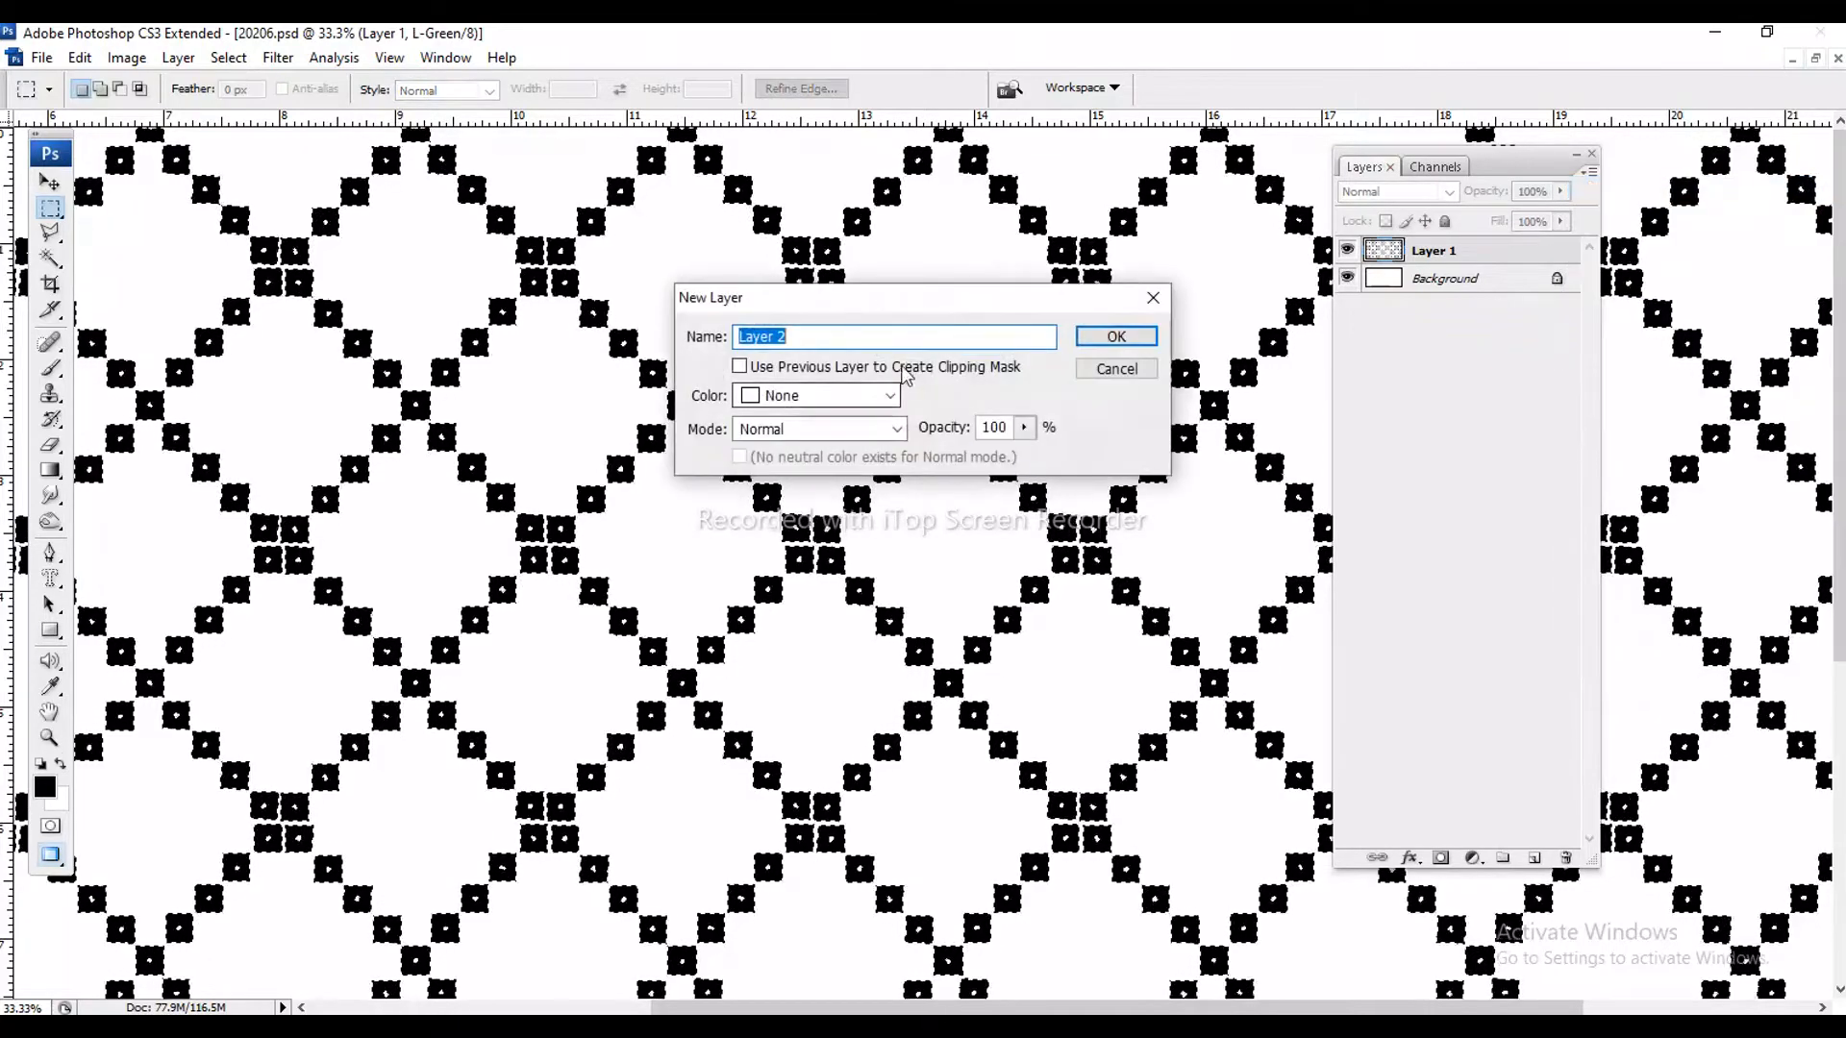
{"action": "left_click", "coordinate": [1115, 337]}
- Hide the L-Green channel from the RGB view, then fill the selection on Layer 2 with black and deselect
{"action": "left_click", "coordinate": [1349, 278]}
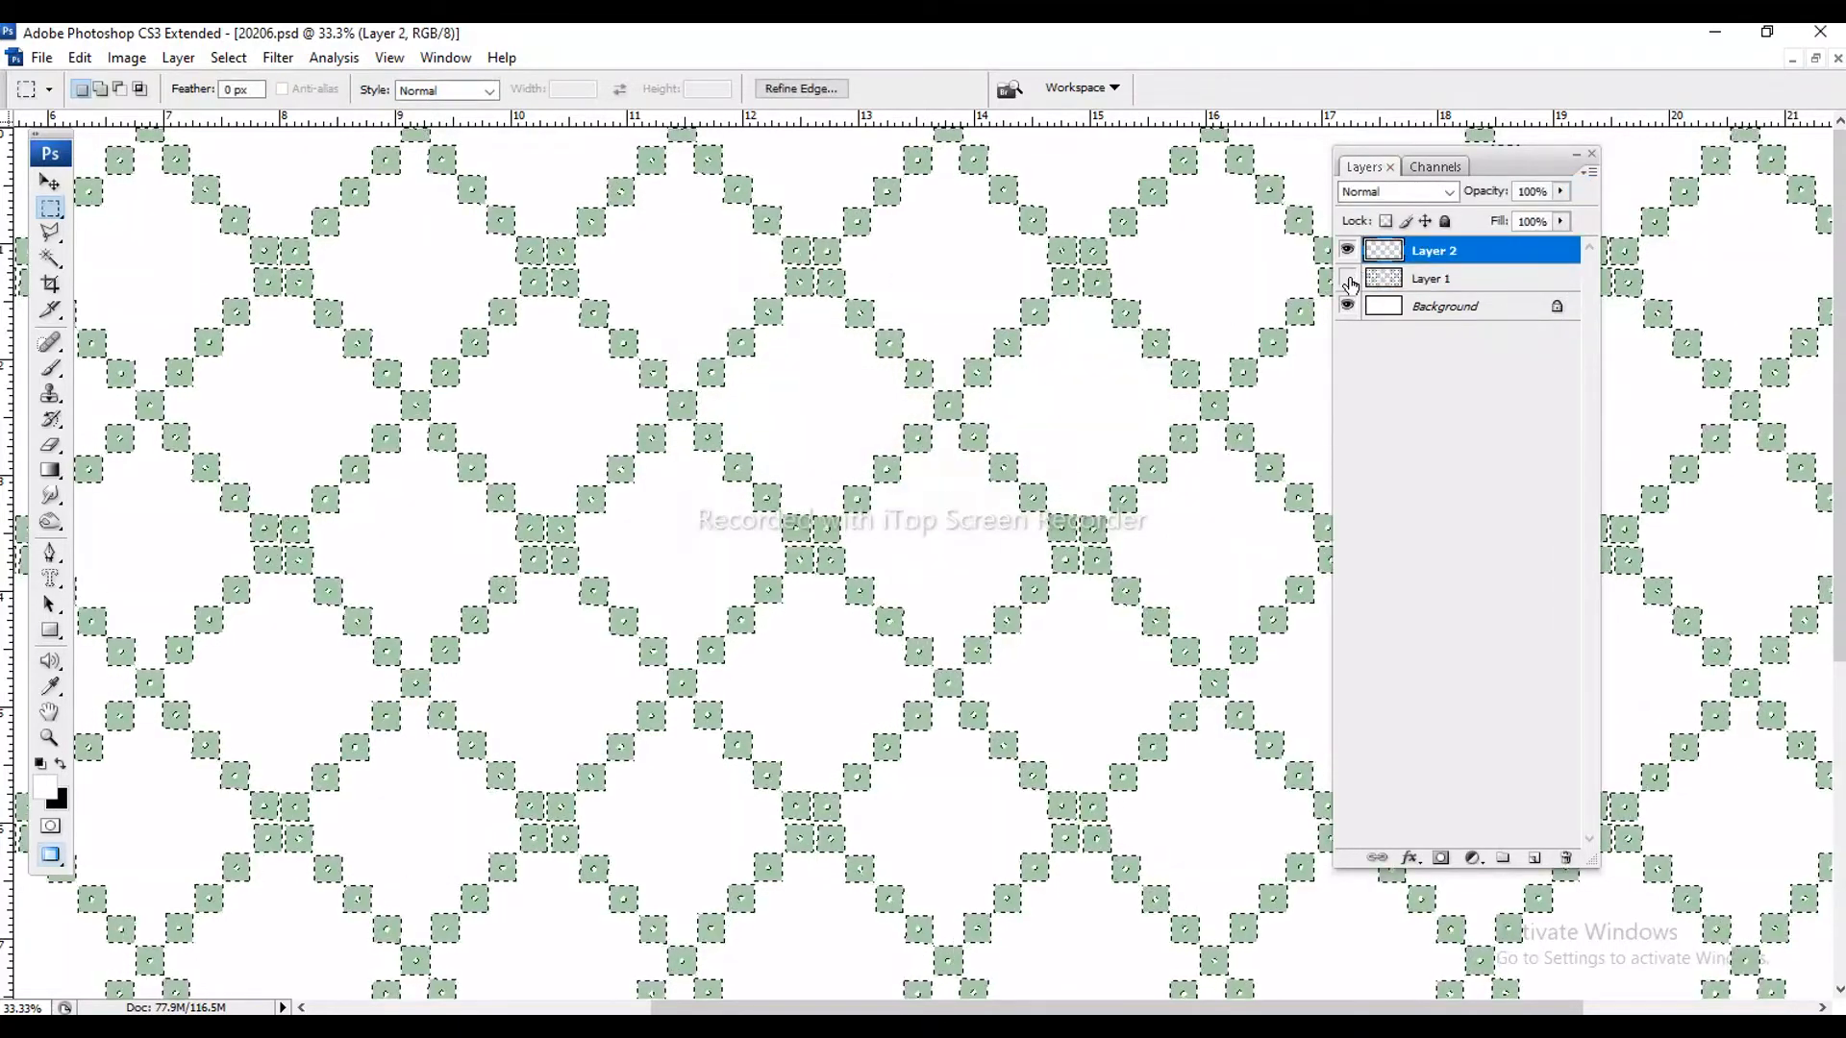
{"action": "left_click", "coordinate": [1435, 166]}
{"action": "left_click", "coordinate": [1348, 324]}
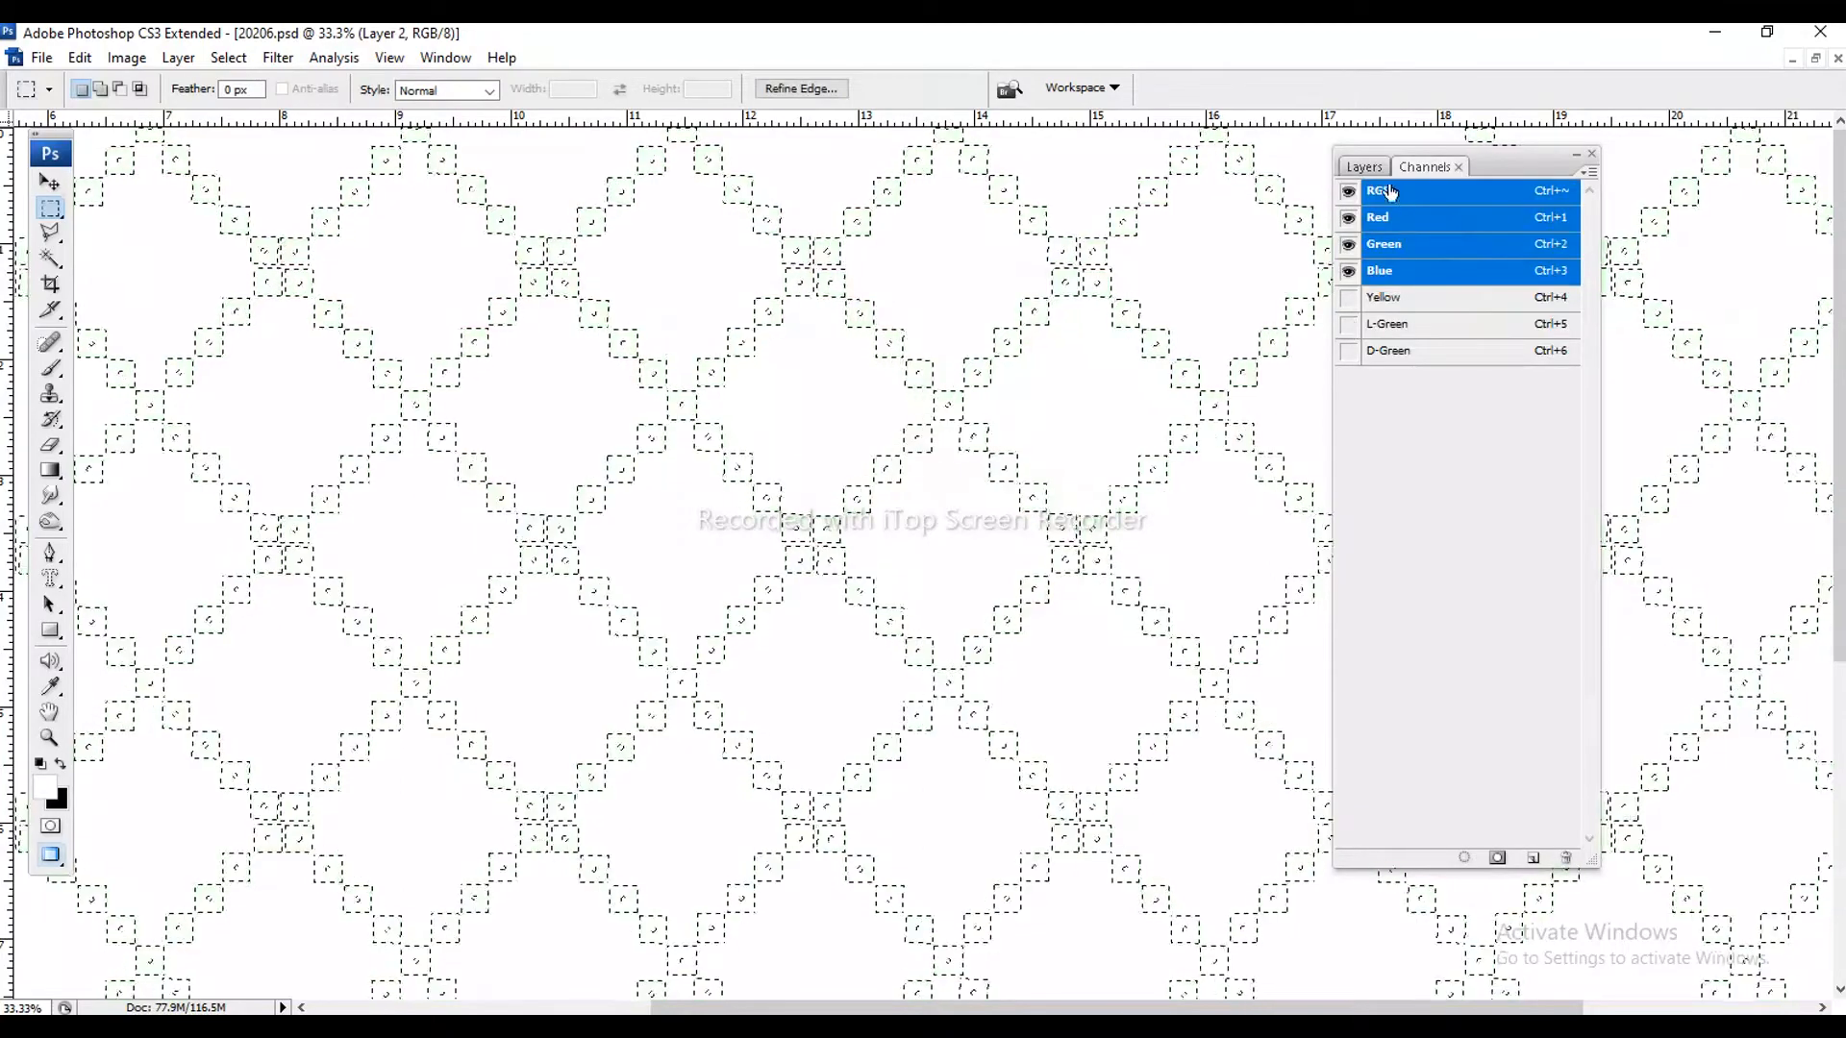
{"action": "left_click", "coordinate": [1364, 167]}
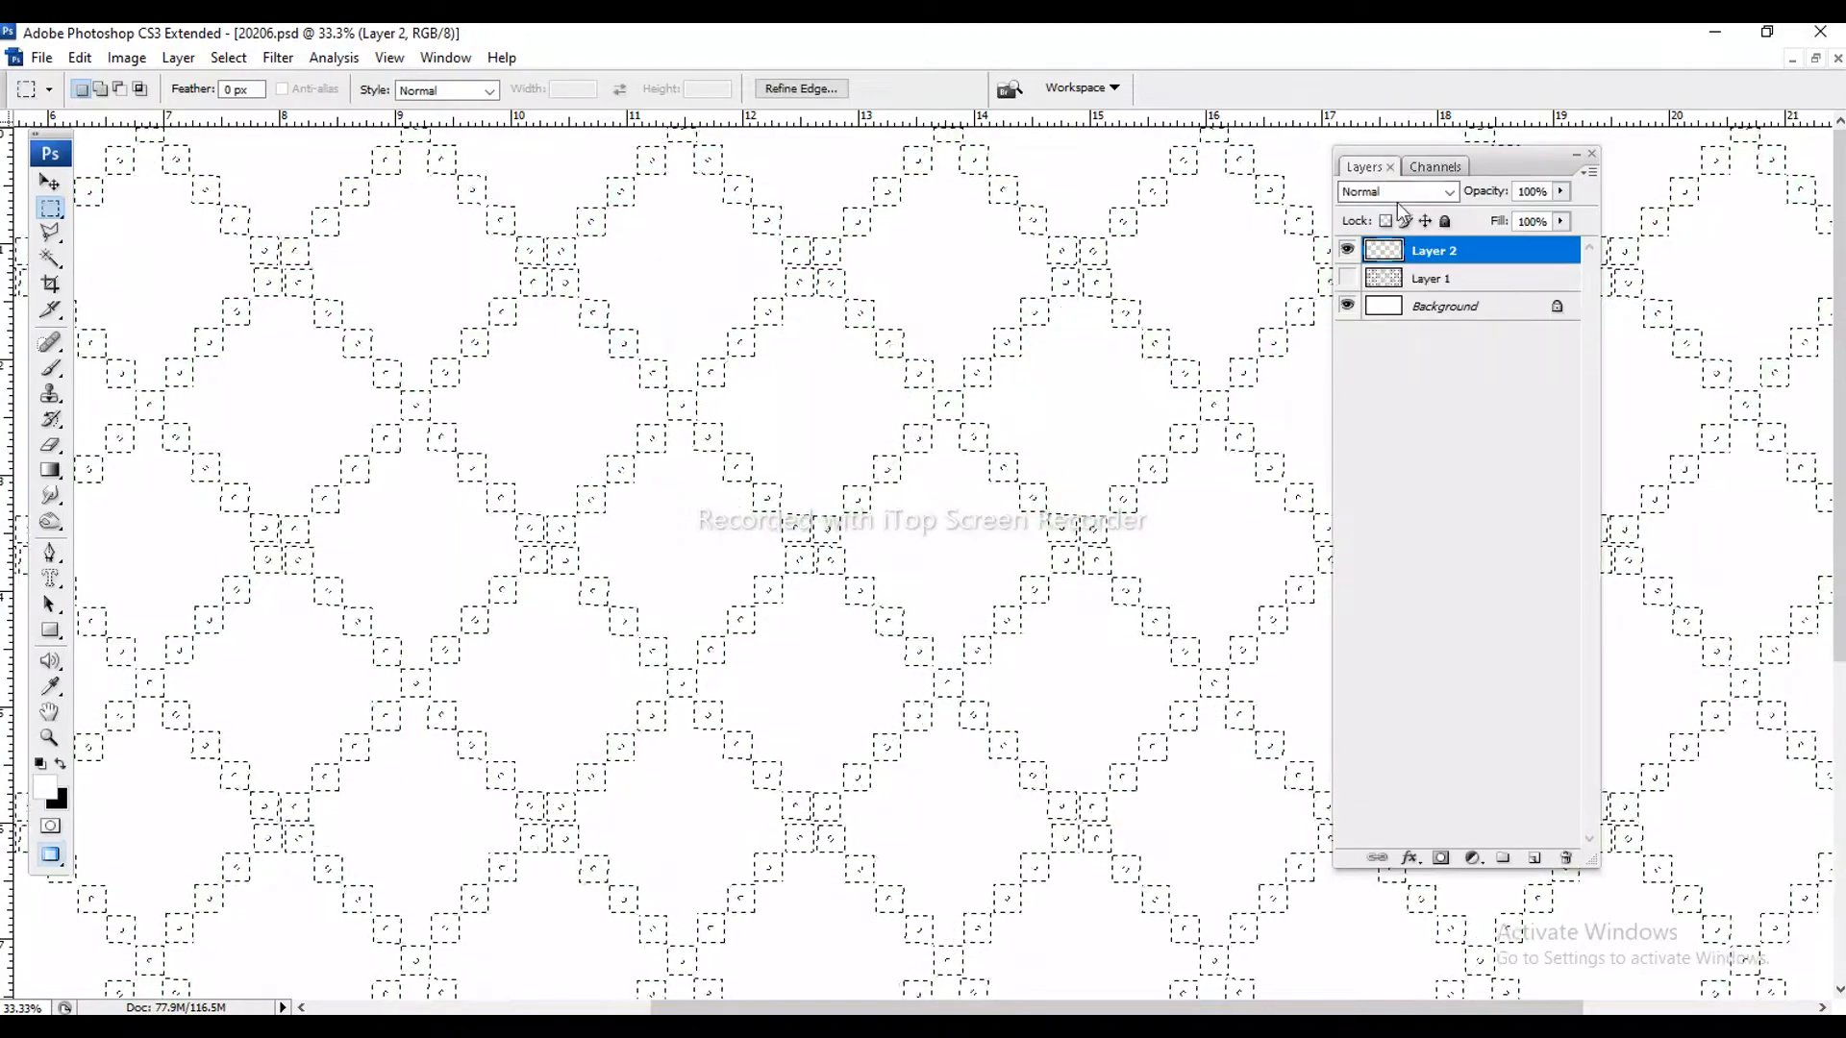
{"action": "left_click", "coordinate": [1347, 278]}
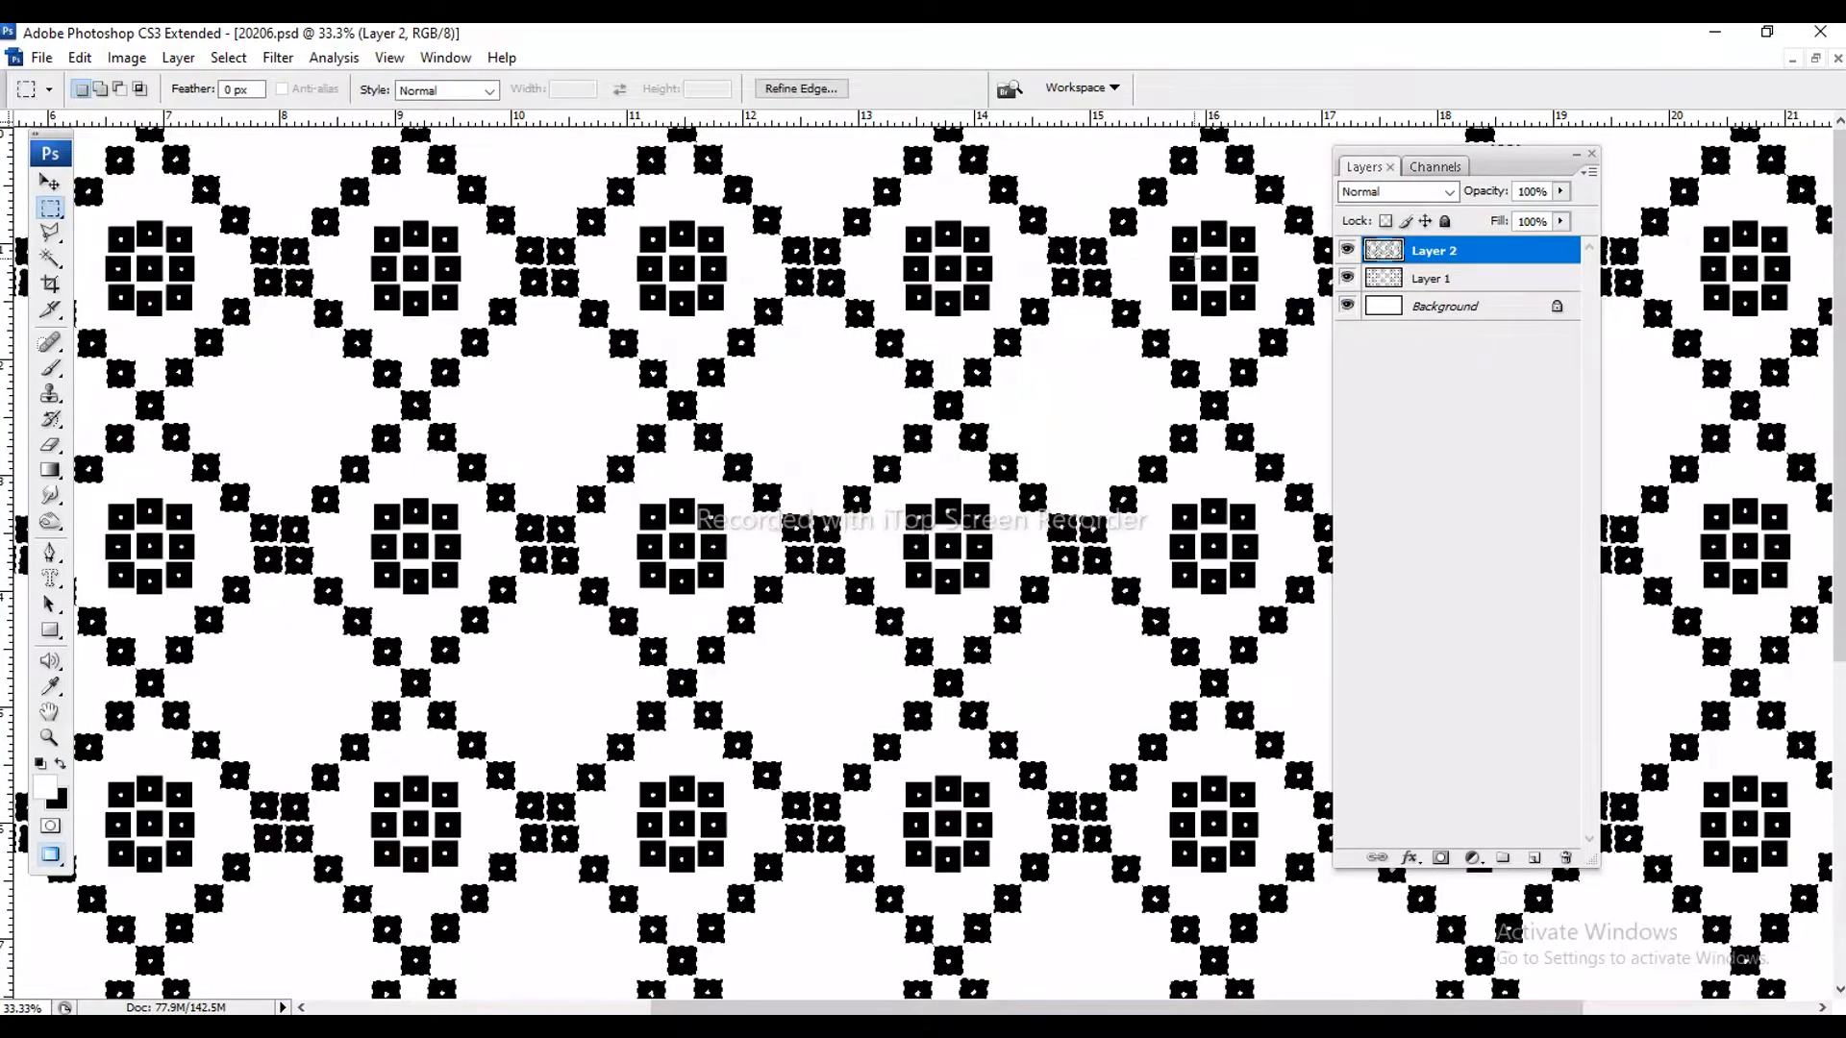
- Load the D-Green spot channel as a selection and return to the RGB composite
{"action": "left_click", "coordinate": [1438, 168]}
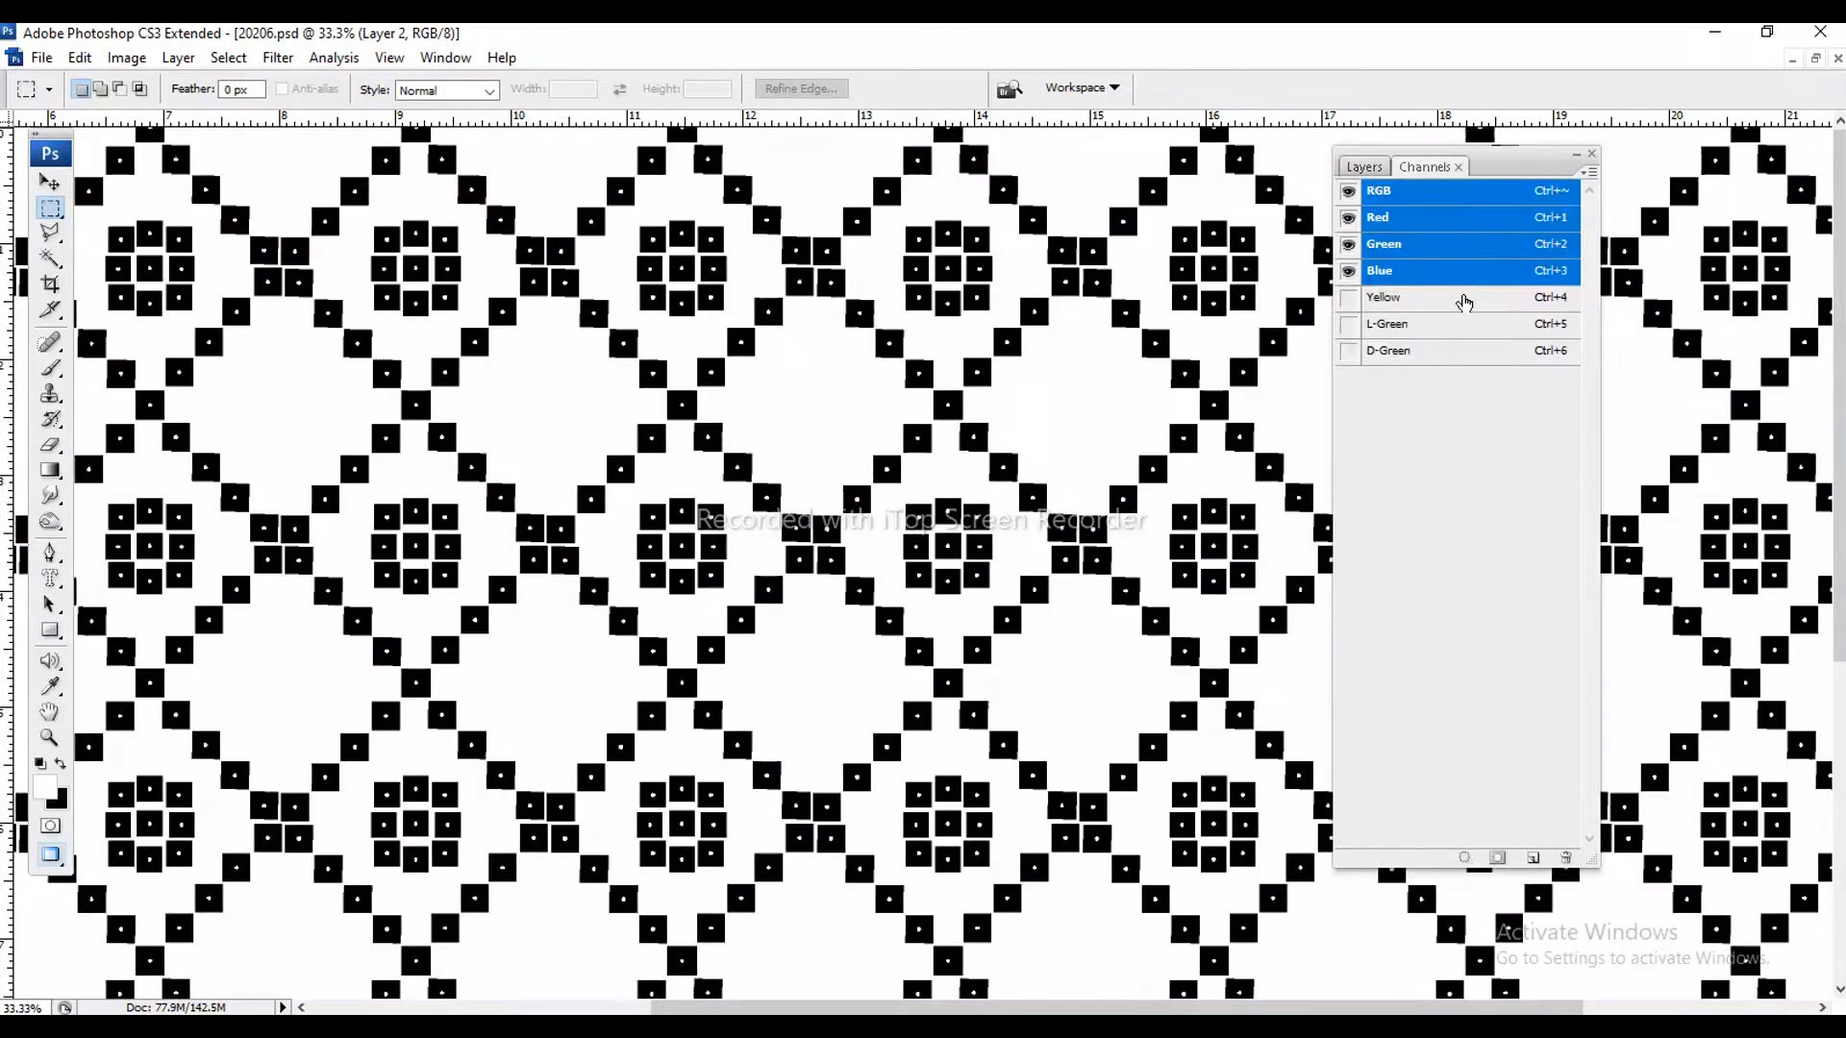
{"action": "left_click", "coordinate": [1413, 352]}
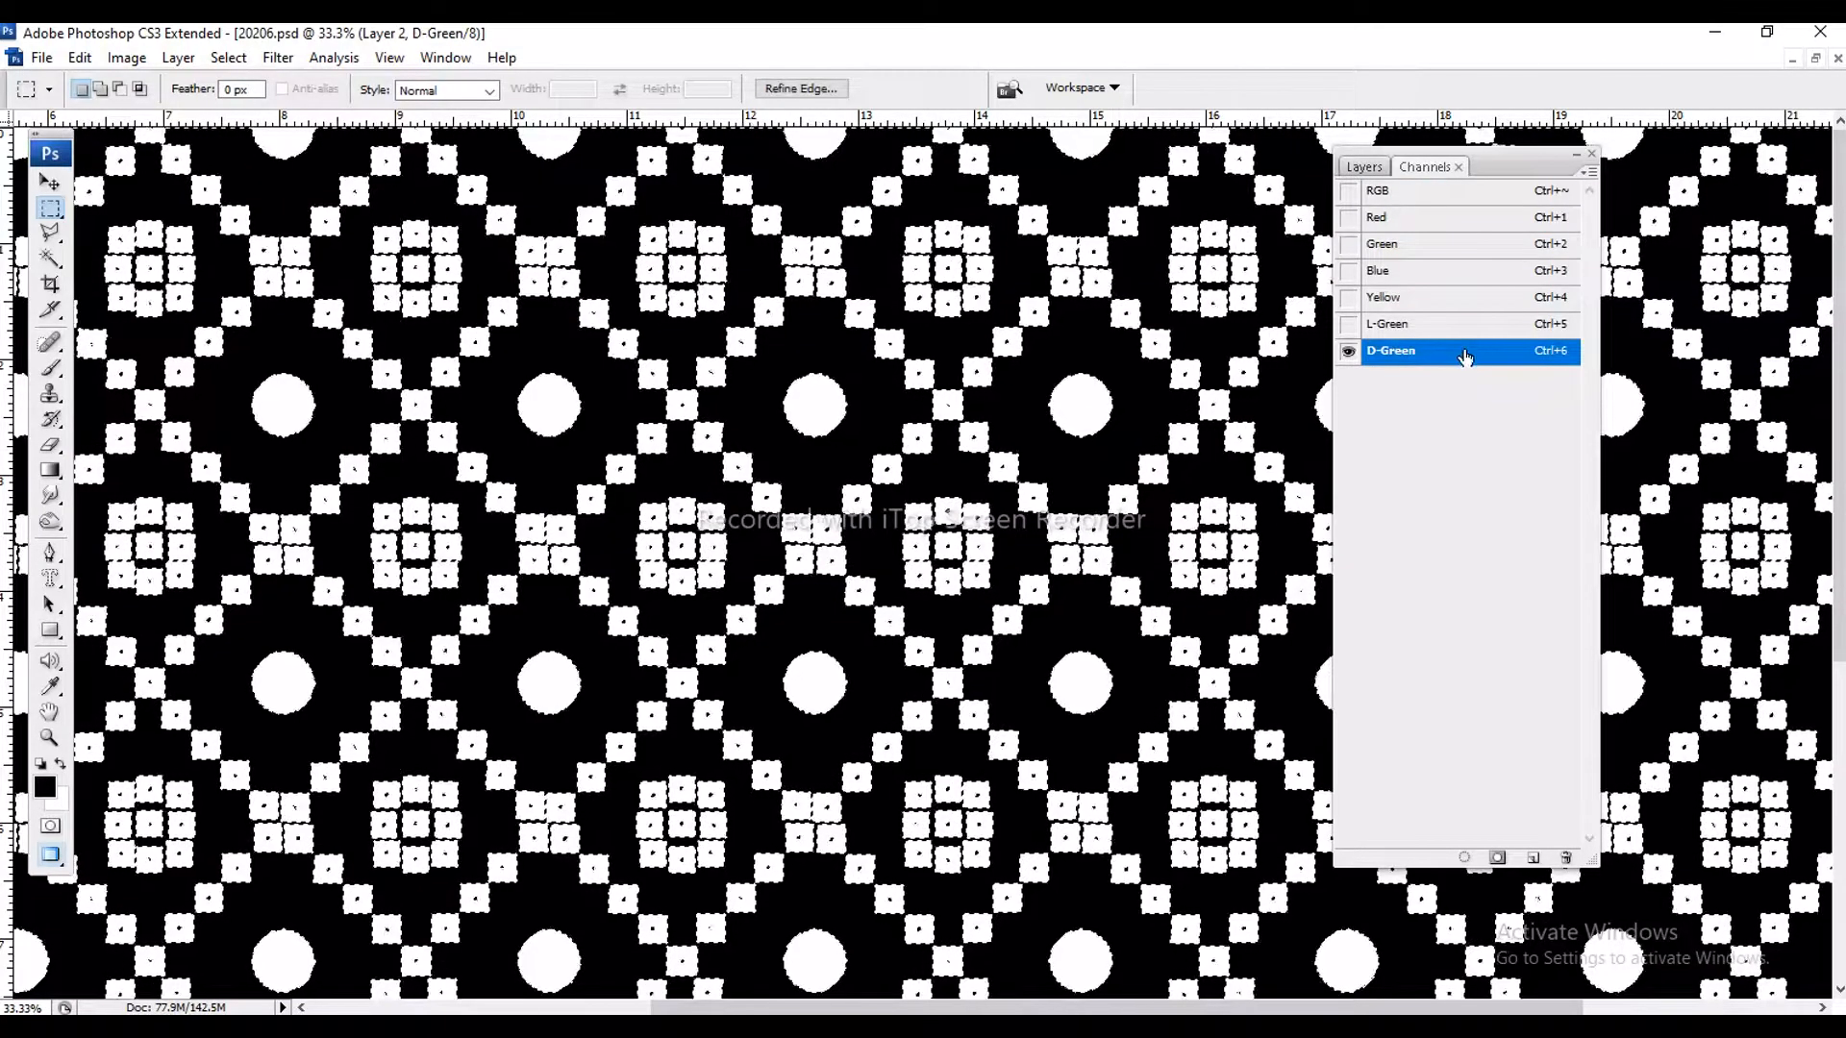
{"action": "left_click", "coordinate": [1384, 192]}
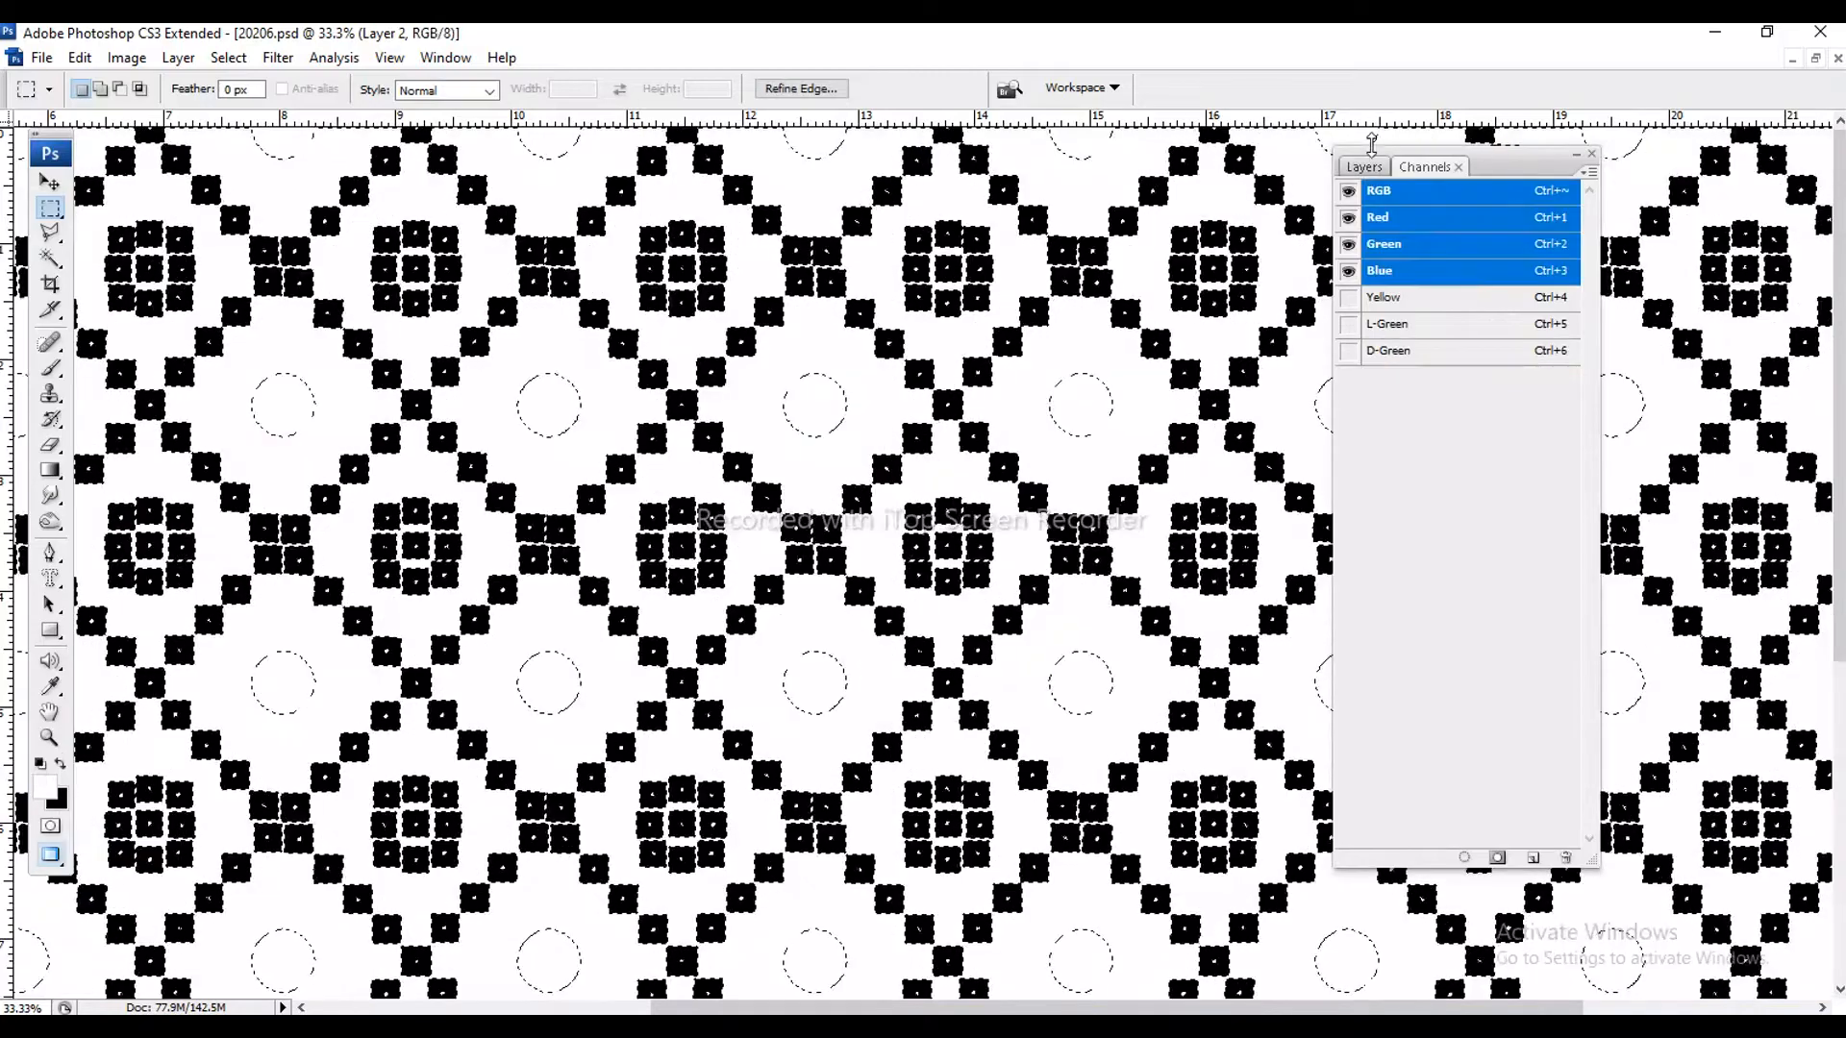
- Add a new layer named Layer 3 with default settings above Layer 2
{"action": "left_click", "coordinate": [1364, 168]}
{"action": "left_click", "coordinate": [1588, 172]}
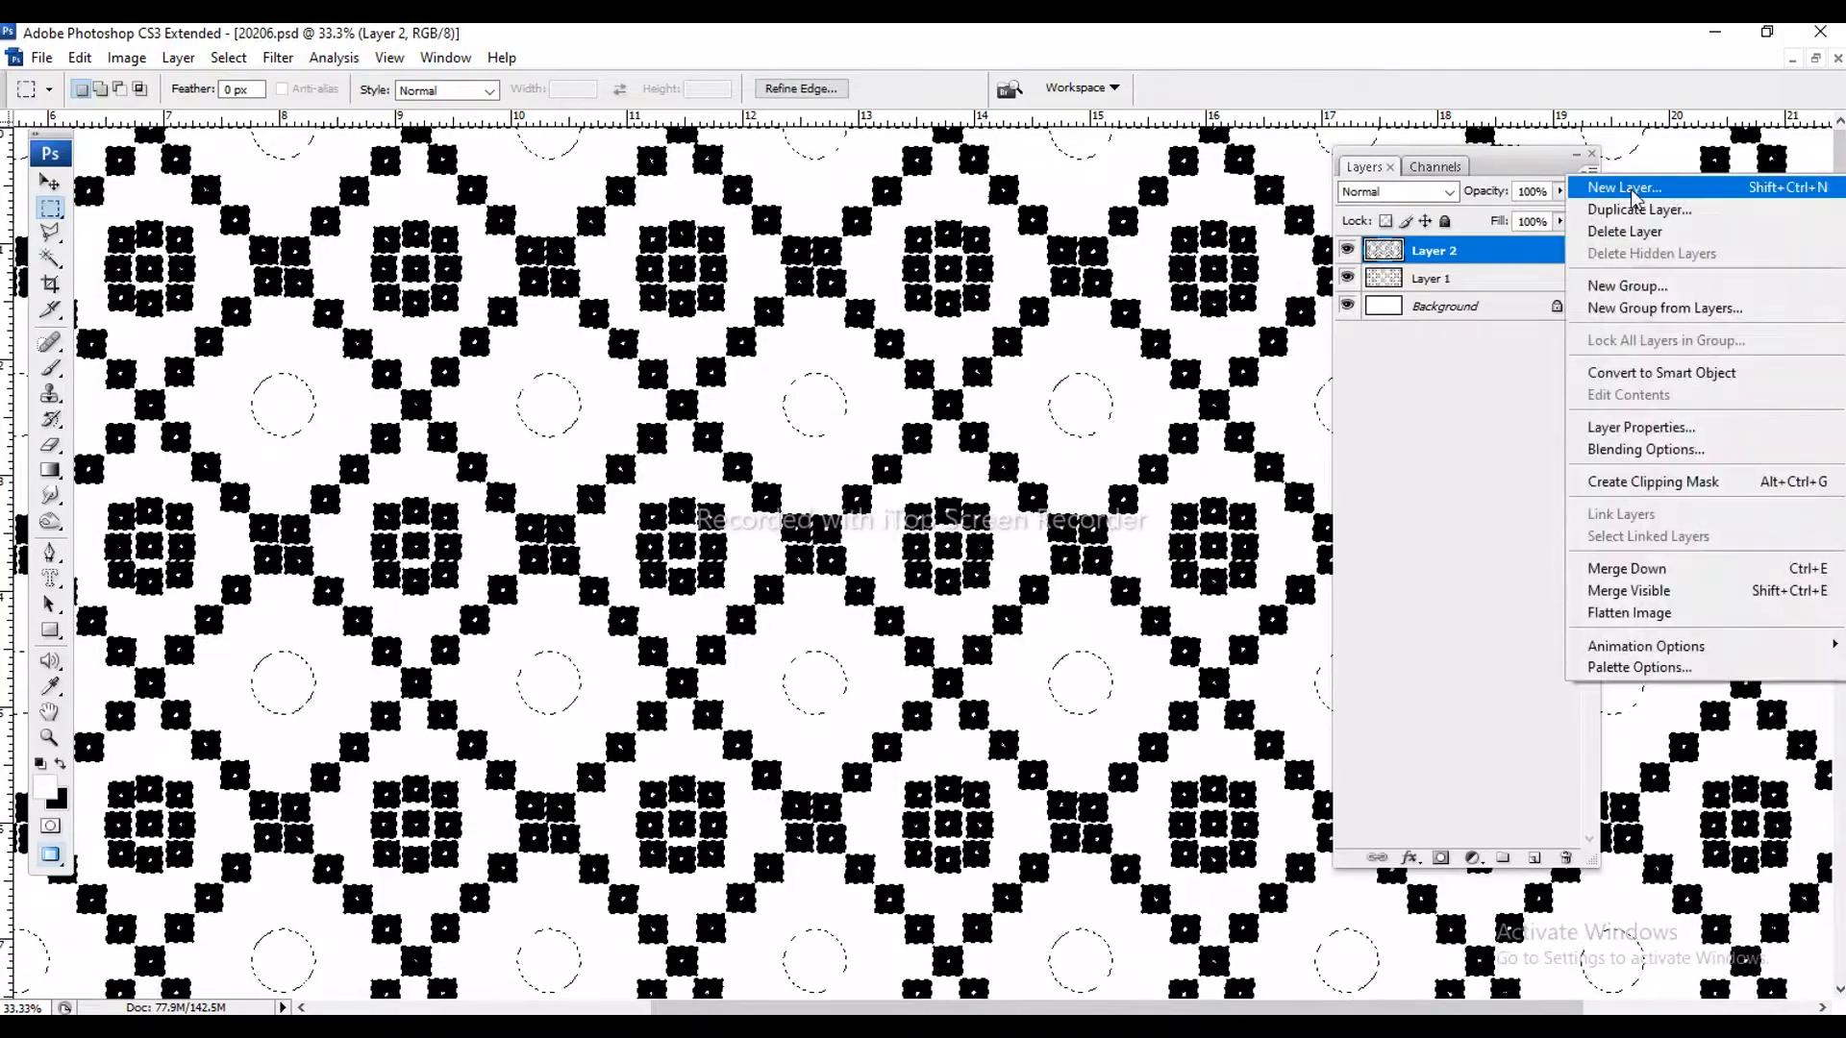
{"action": "left_click", "coordinate": [1609, 188]}
{"action": "left_click", "coordinate": [1112, 336]}
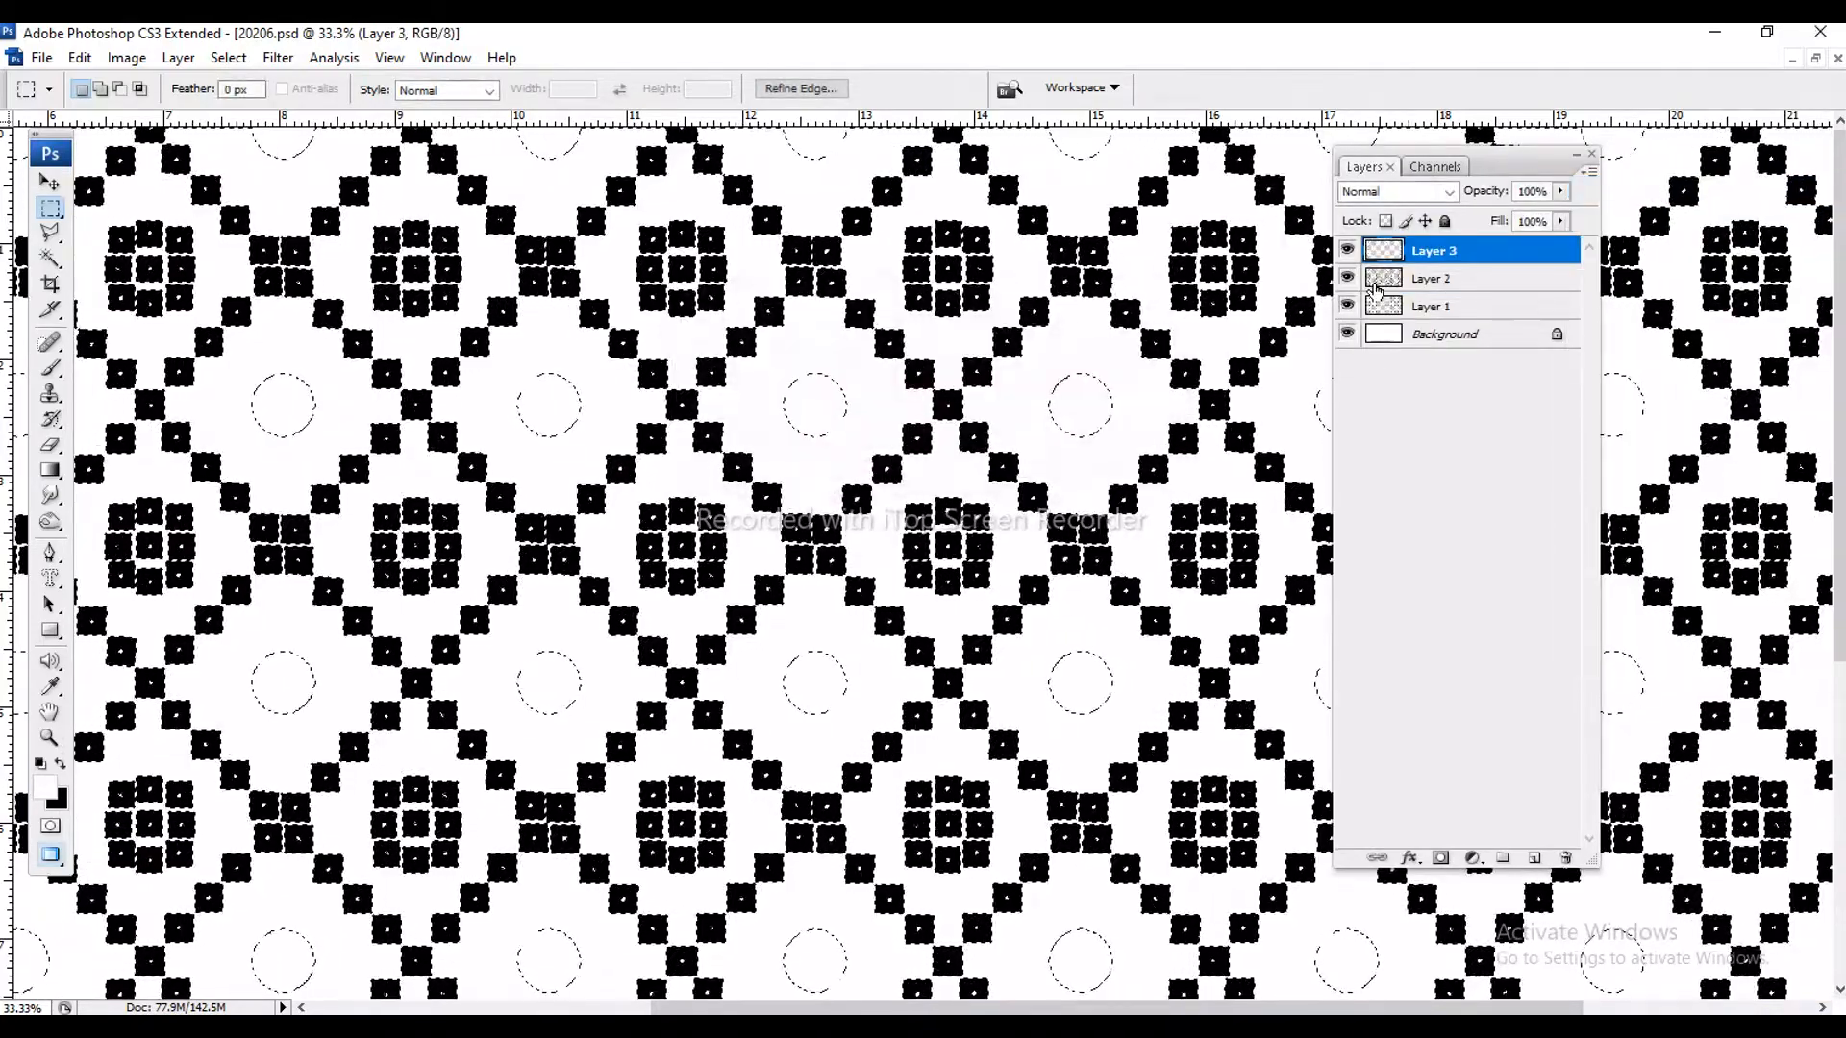
- Hide the layers below Layer 3, fill its selection with black and deselect, then show Layers 1 and 2 again
{"action": "left_click_drag", "start_coordinate": [1348, 278], "coordinate": [1354, 359]}
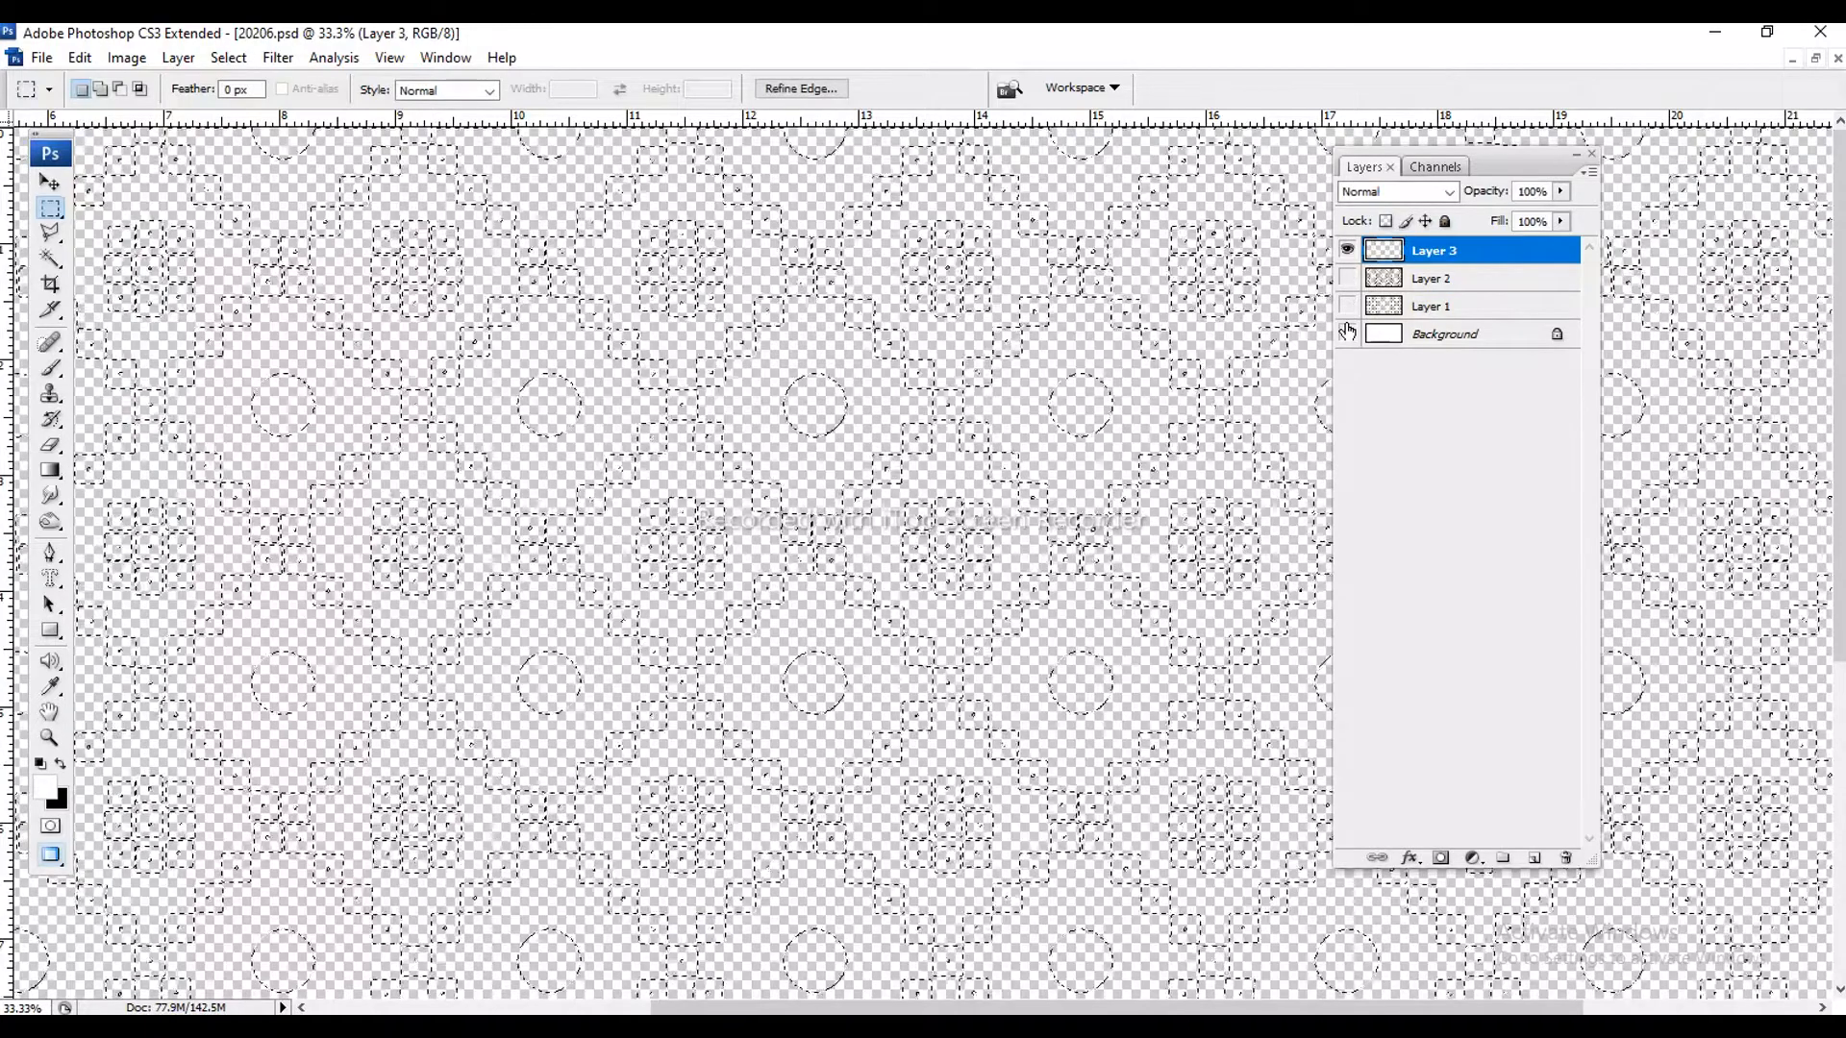
{"action": "key", "text": "ctrl+BackSpace"}
{"action": "key", "text": "ctrl+d"}
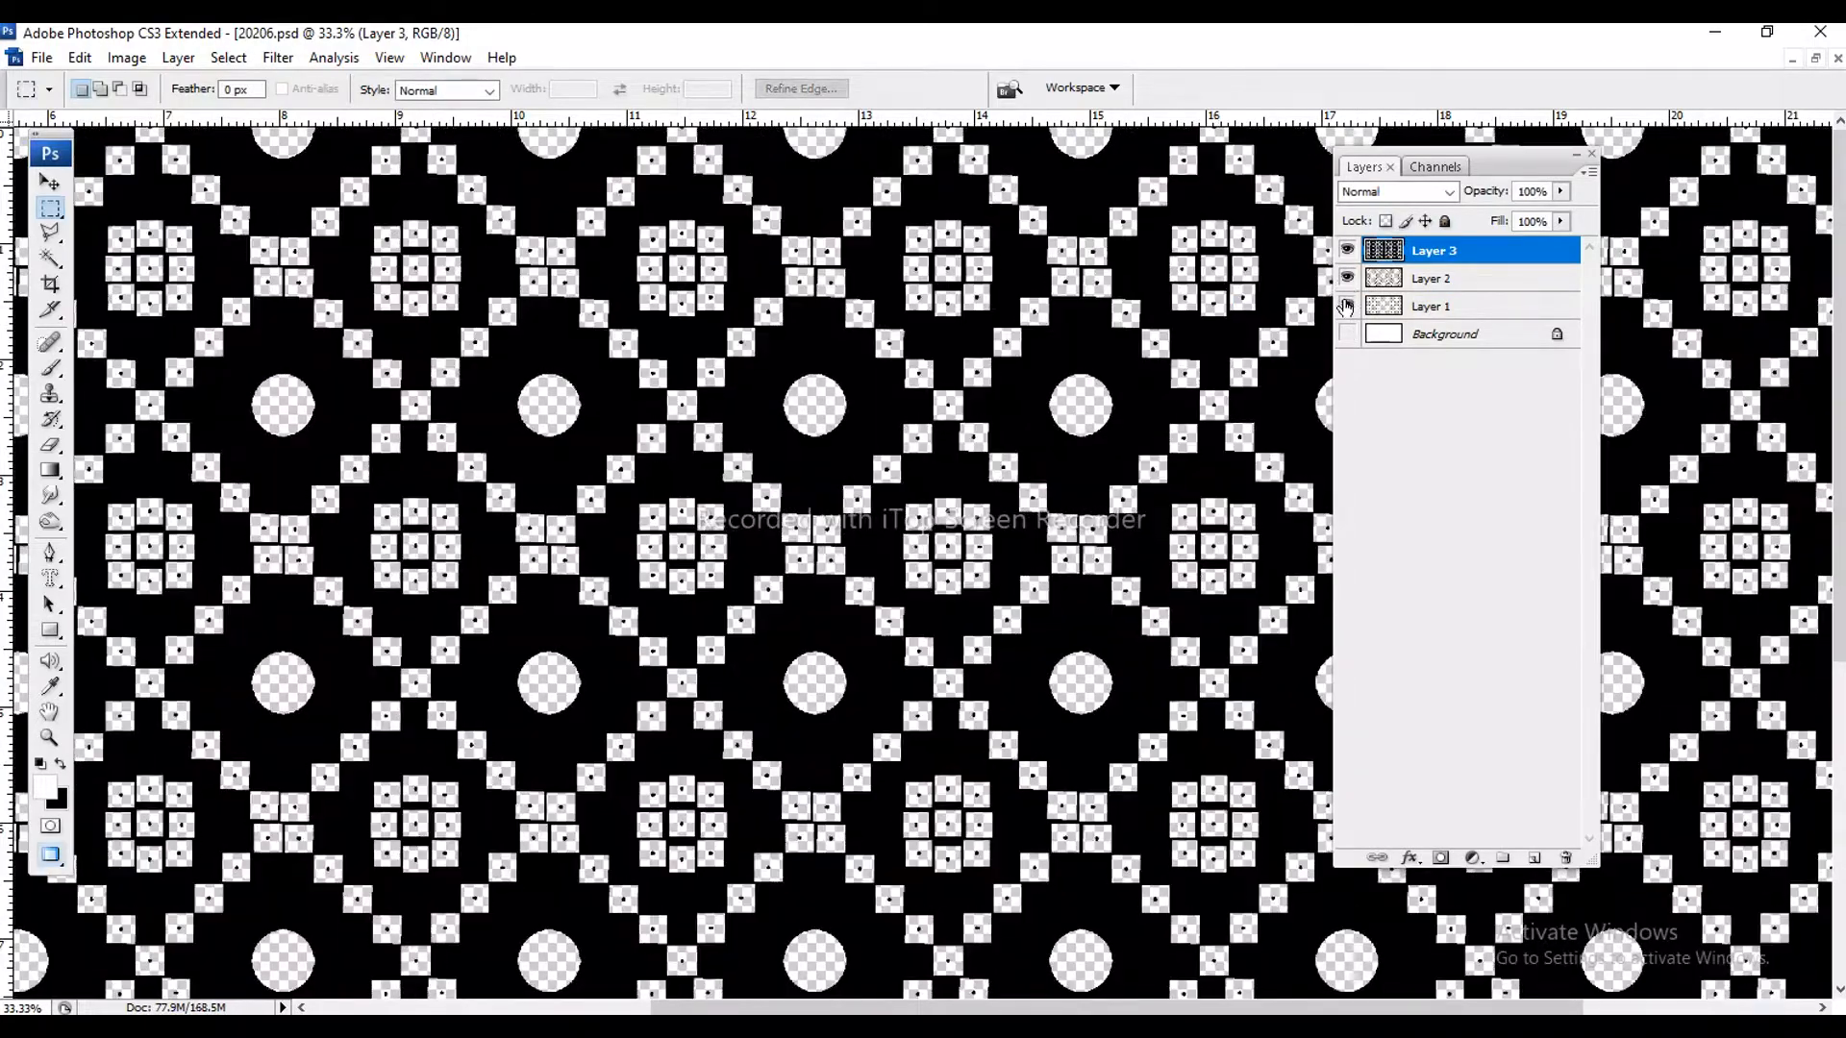
{"action": "left_click", "coordinate": [1347, 306]}
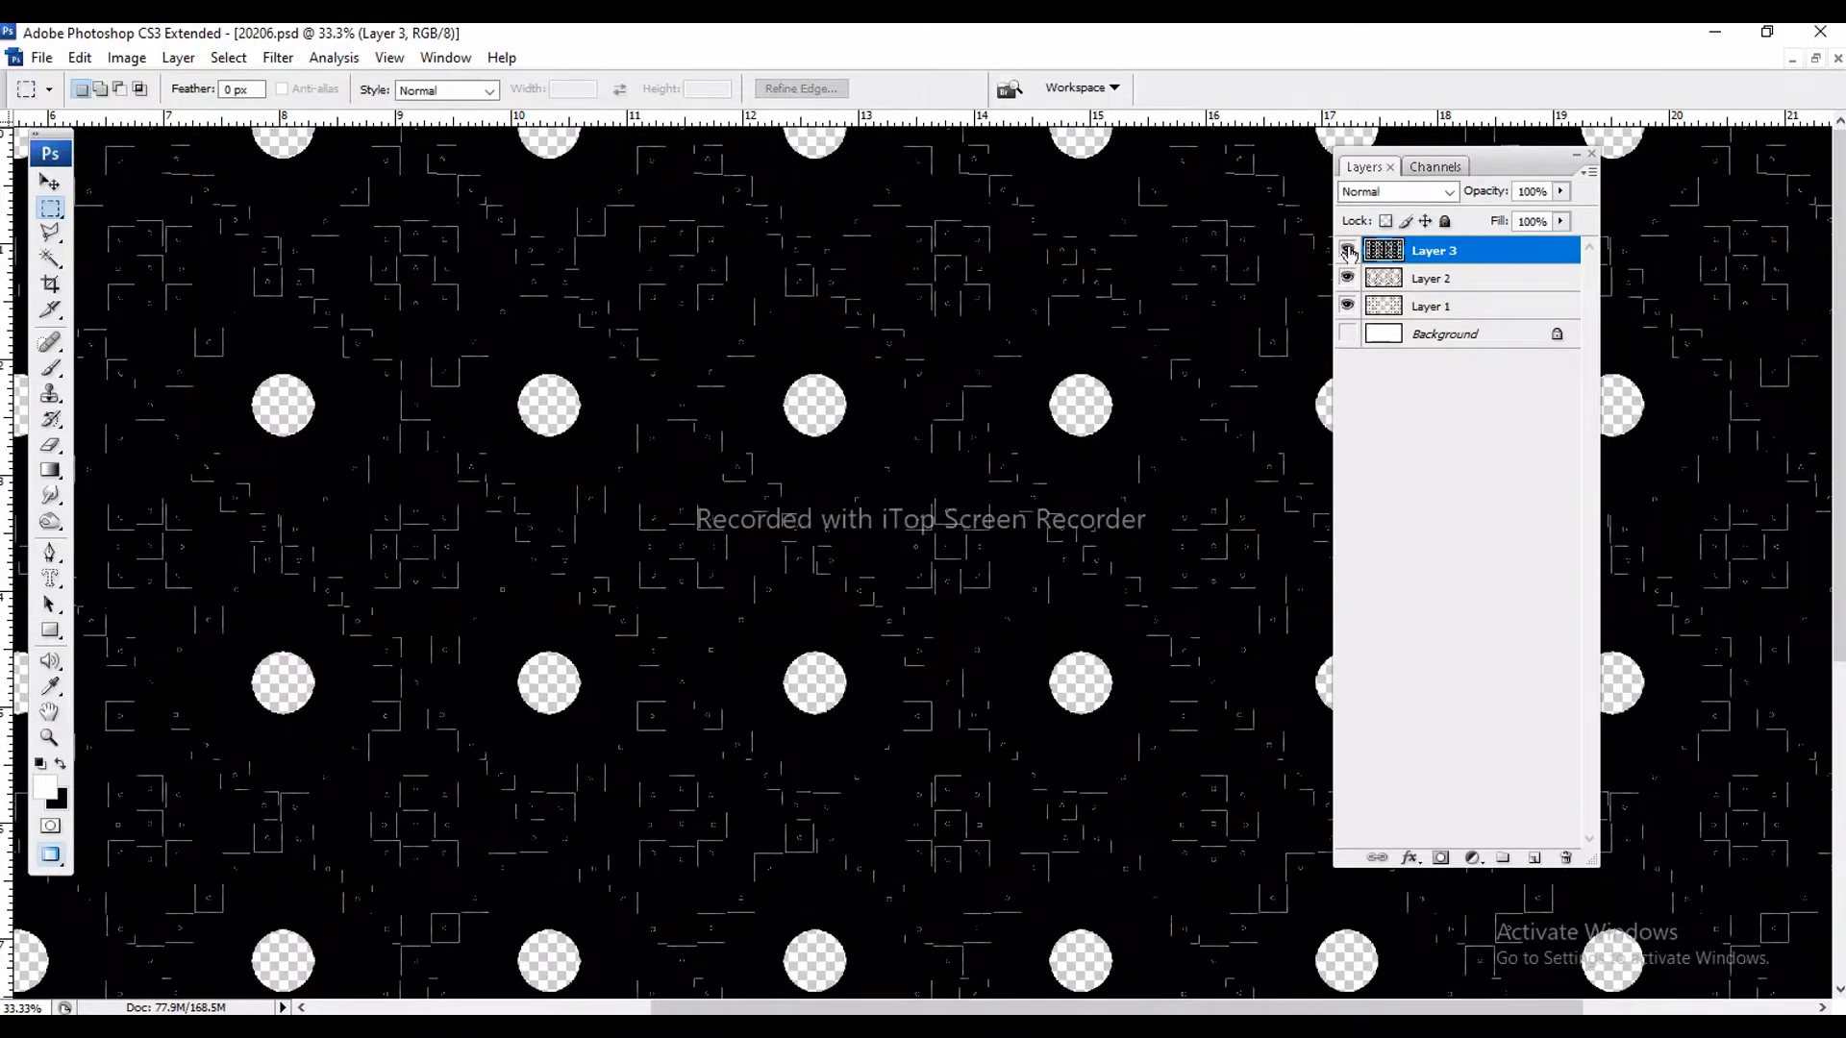
- Copy the hex color code from the Yellow spot channel's ink color and keep its channel options
{"action": "left_click", "coordinate": [1437, 166]}
{"action": "double_click", "coordinate": [1430, 299]}
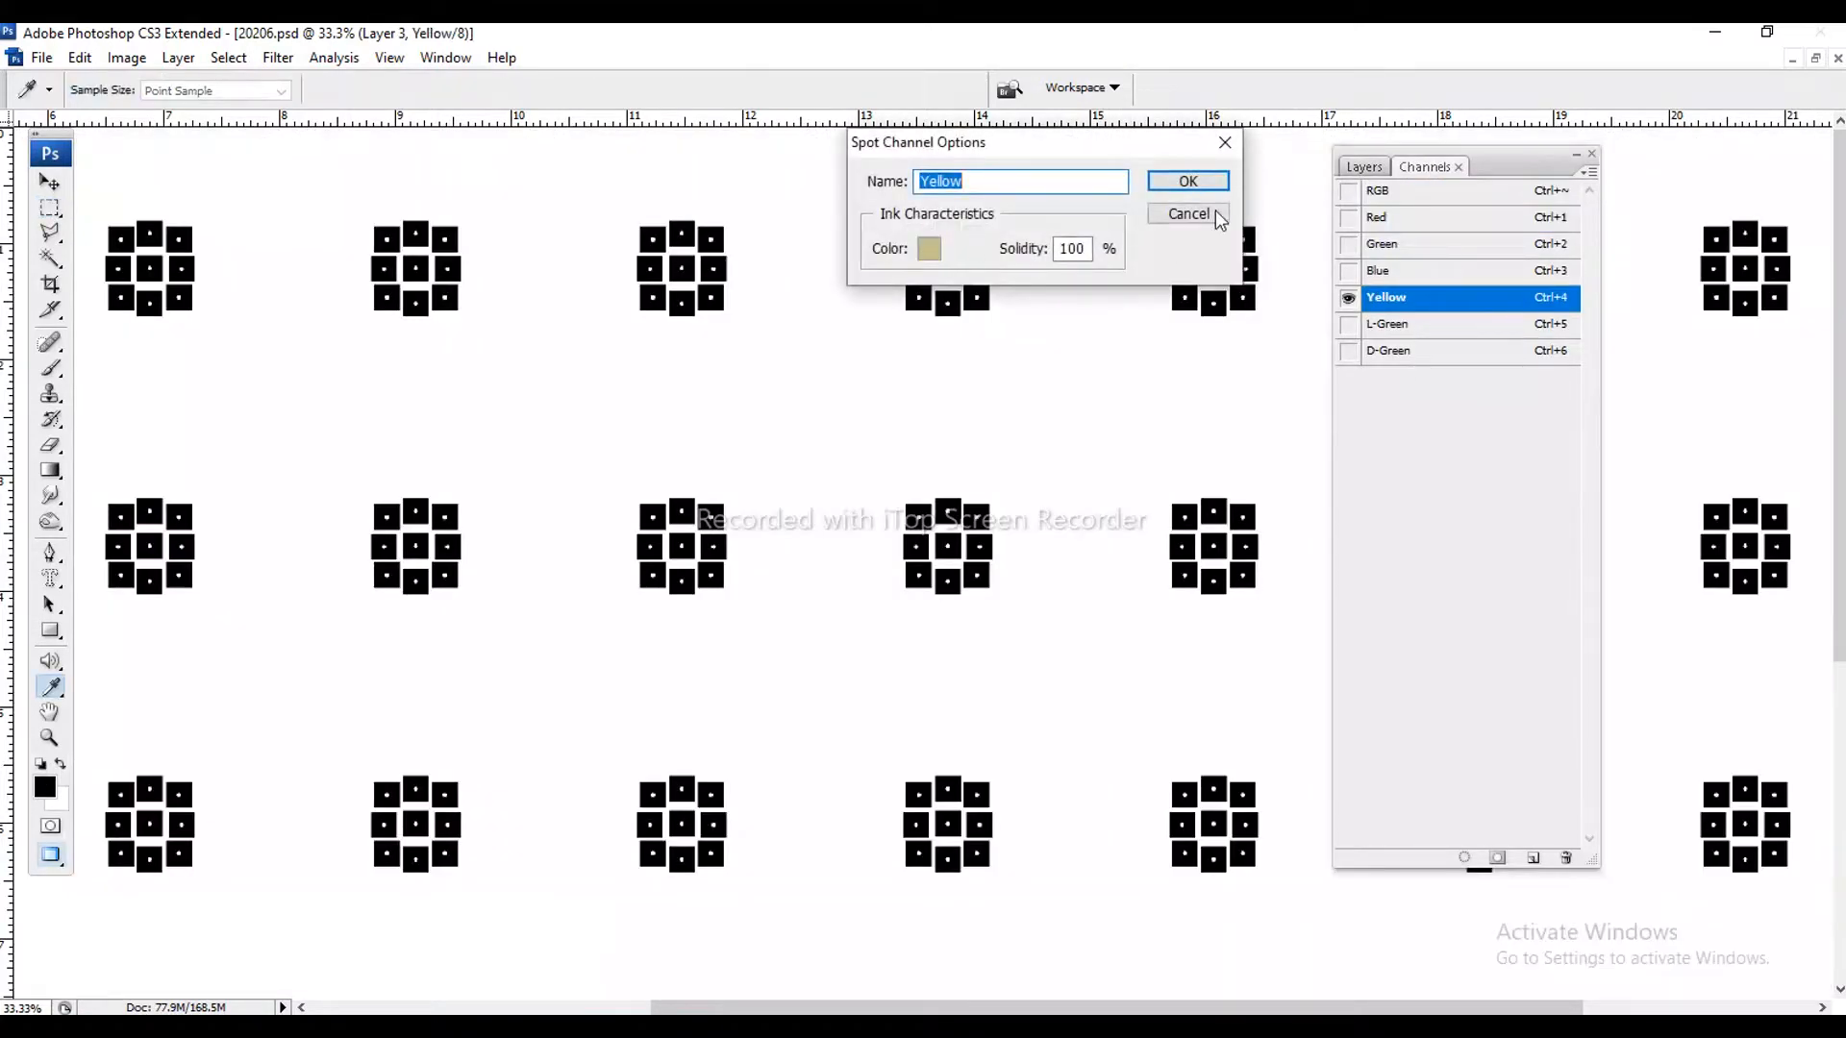
{"action": "left_click", "coordinate": [1216, 216]}
{"action": "double_click", "coordinate": [1431, 298]}
{"action": "left_click", "coordinate": [918, 254]}
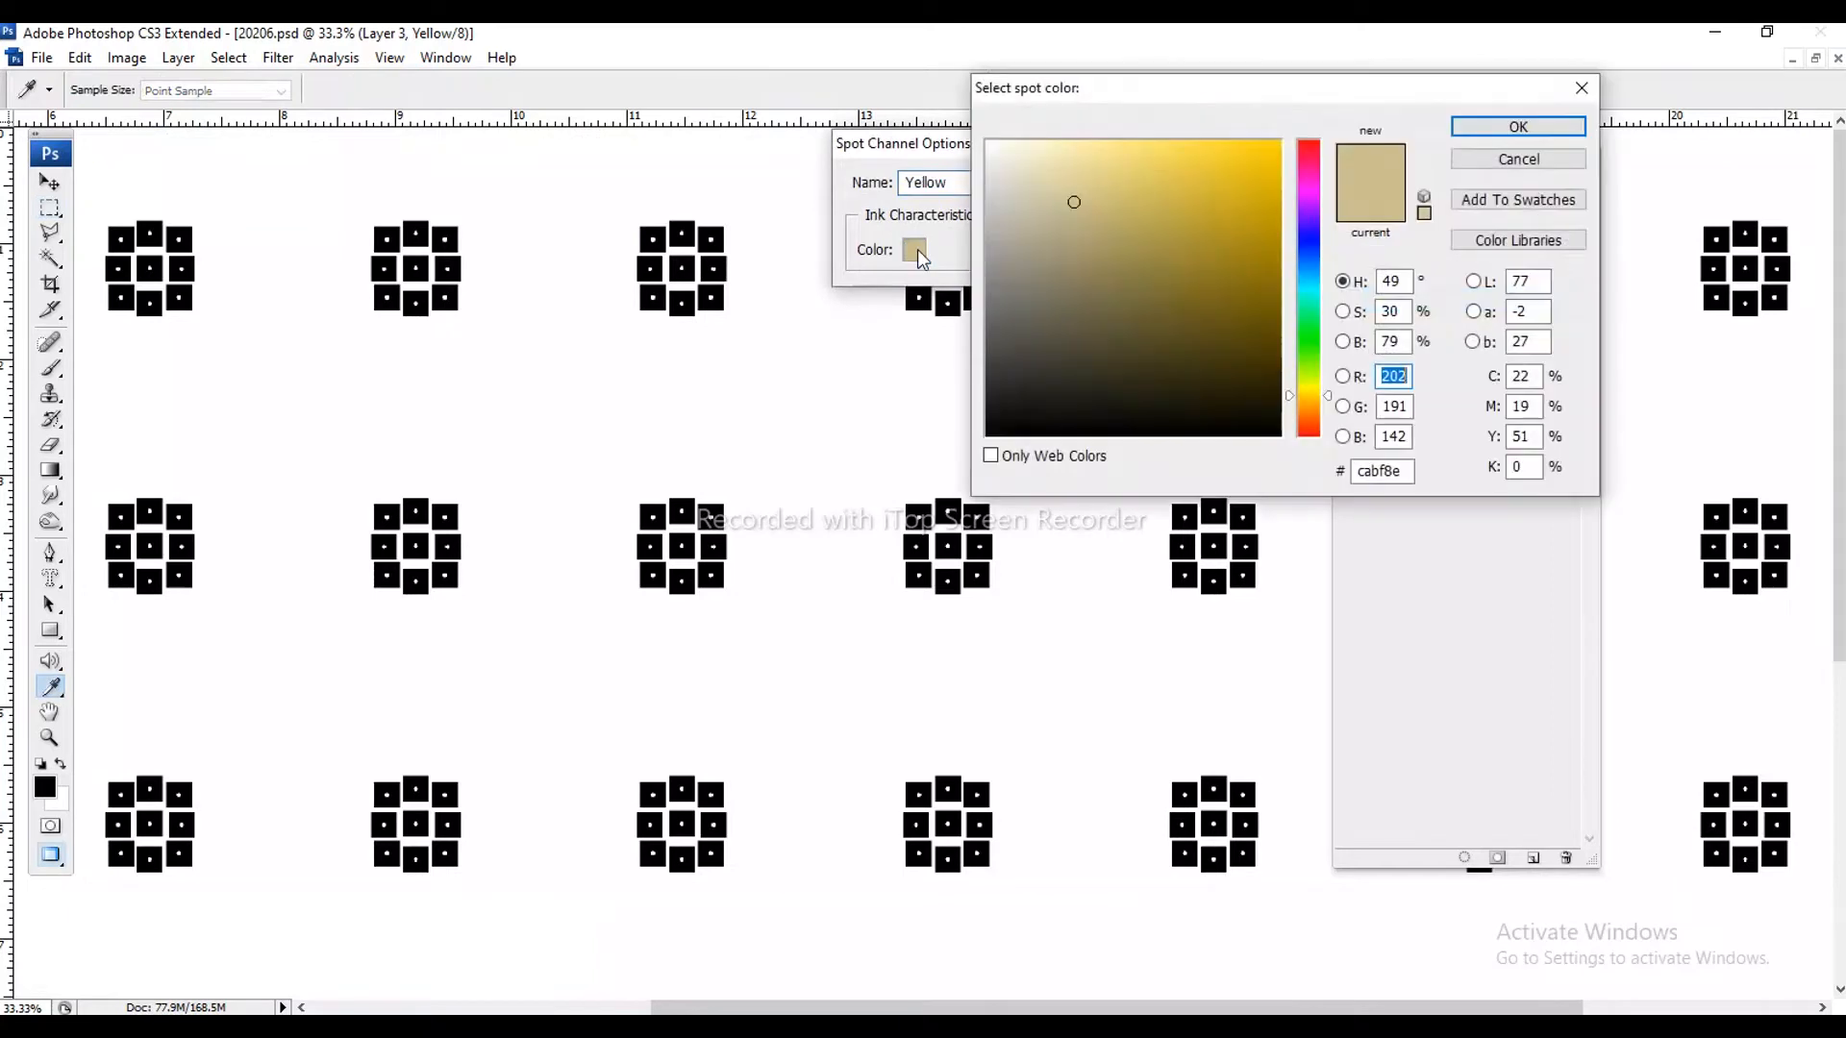
{"action": "double_click", "coordinate": [1384, 471]}
{"action": "key", "text": "ctrl+c"}
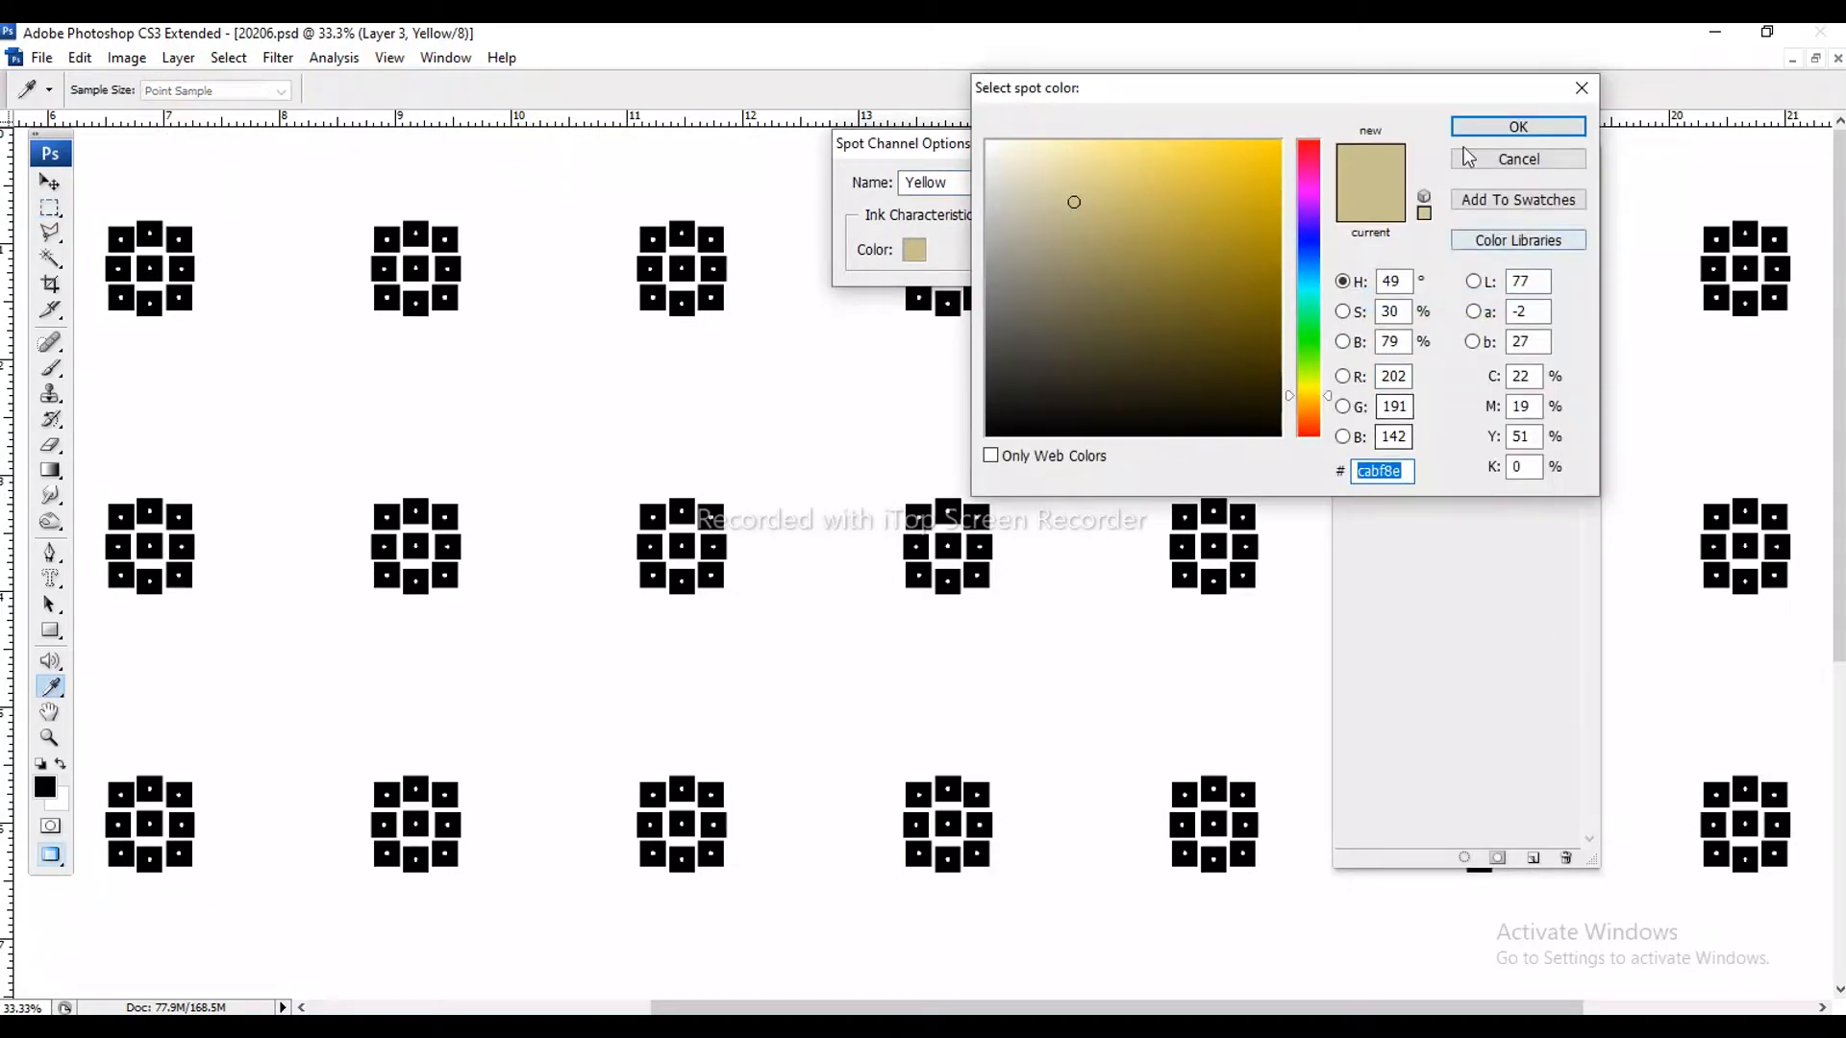
{"action": "left_click", "coordinate": [1518, 127]}
{"action": "left_click", "coordinate": [1175, 183]}
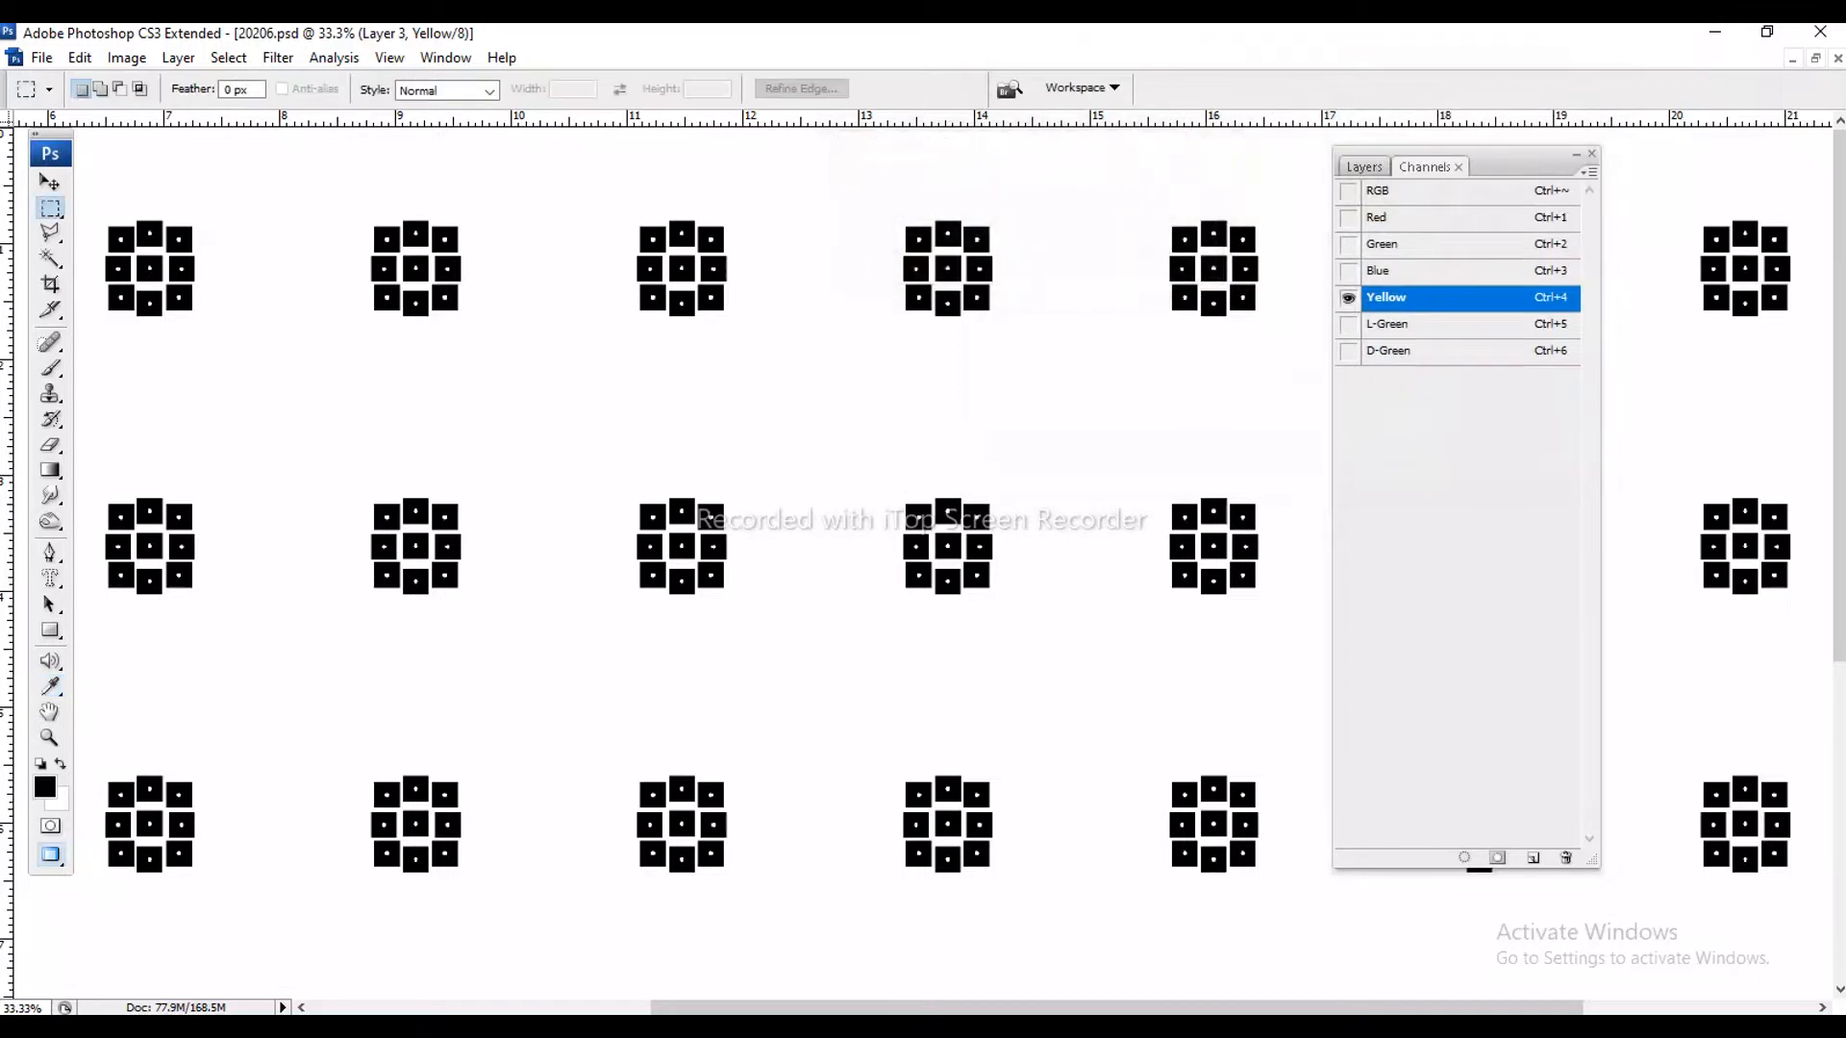
- Make Layer 1 active and the only visible layer, then bring up the document's channels
{"action": "left_click", "coordinate": [1365, 168]}
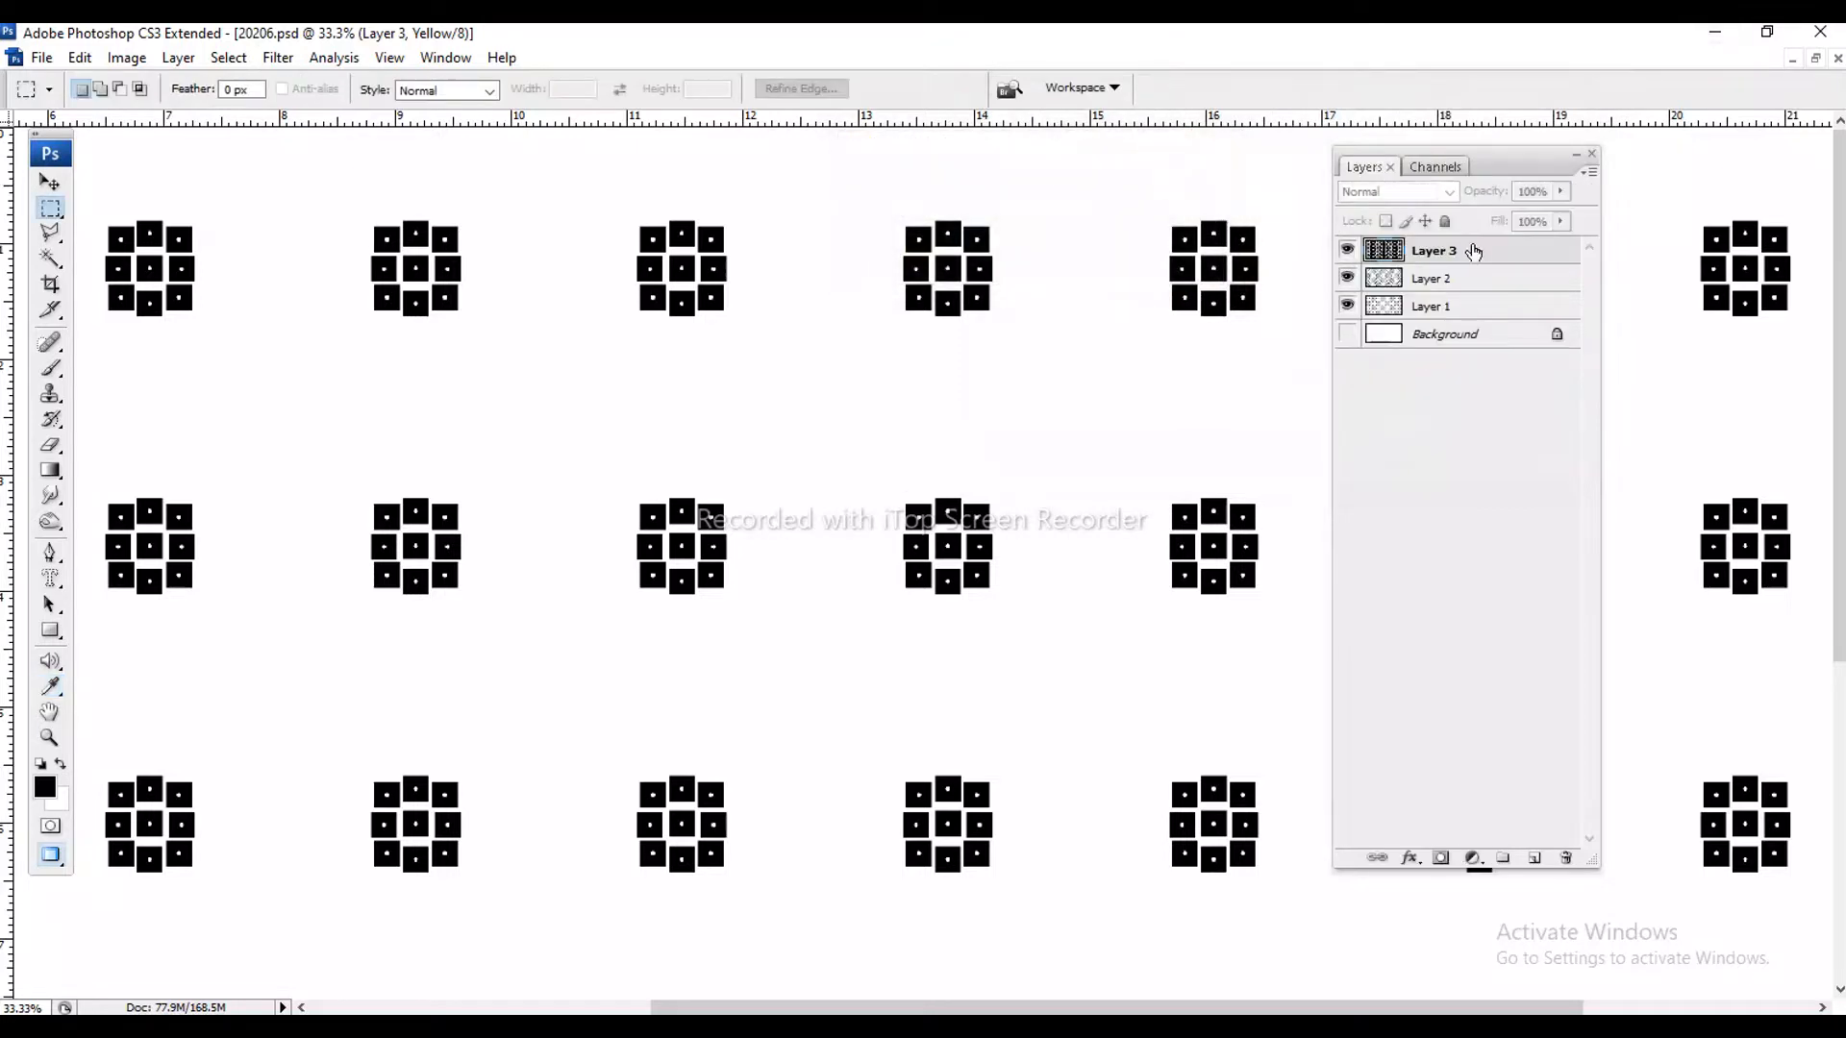
{"action": "left_click", "coordinate": [1347, 306]}
{"action": "left_click", "coordinate": [1447, 306]}
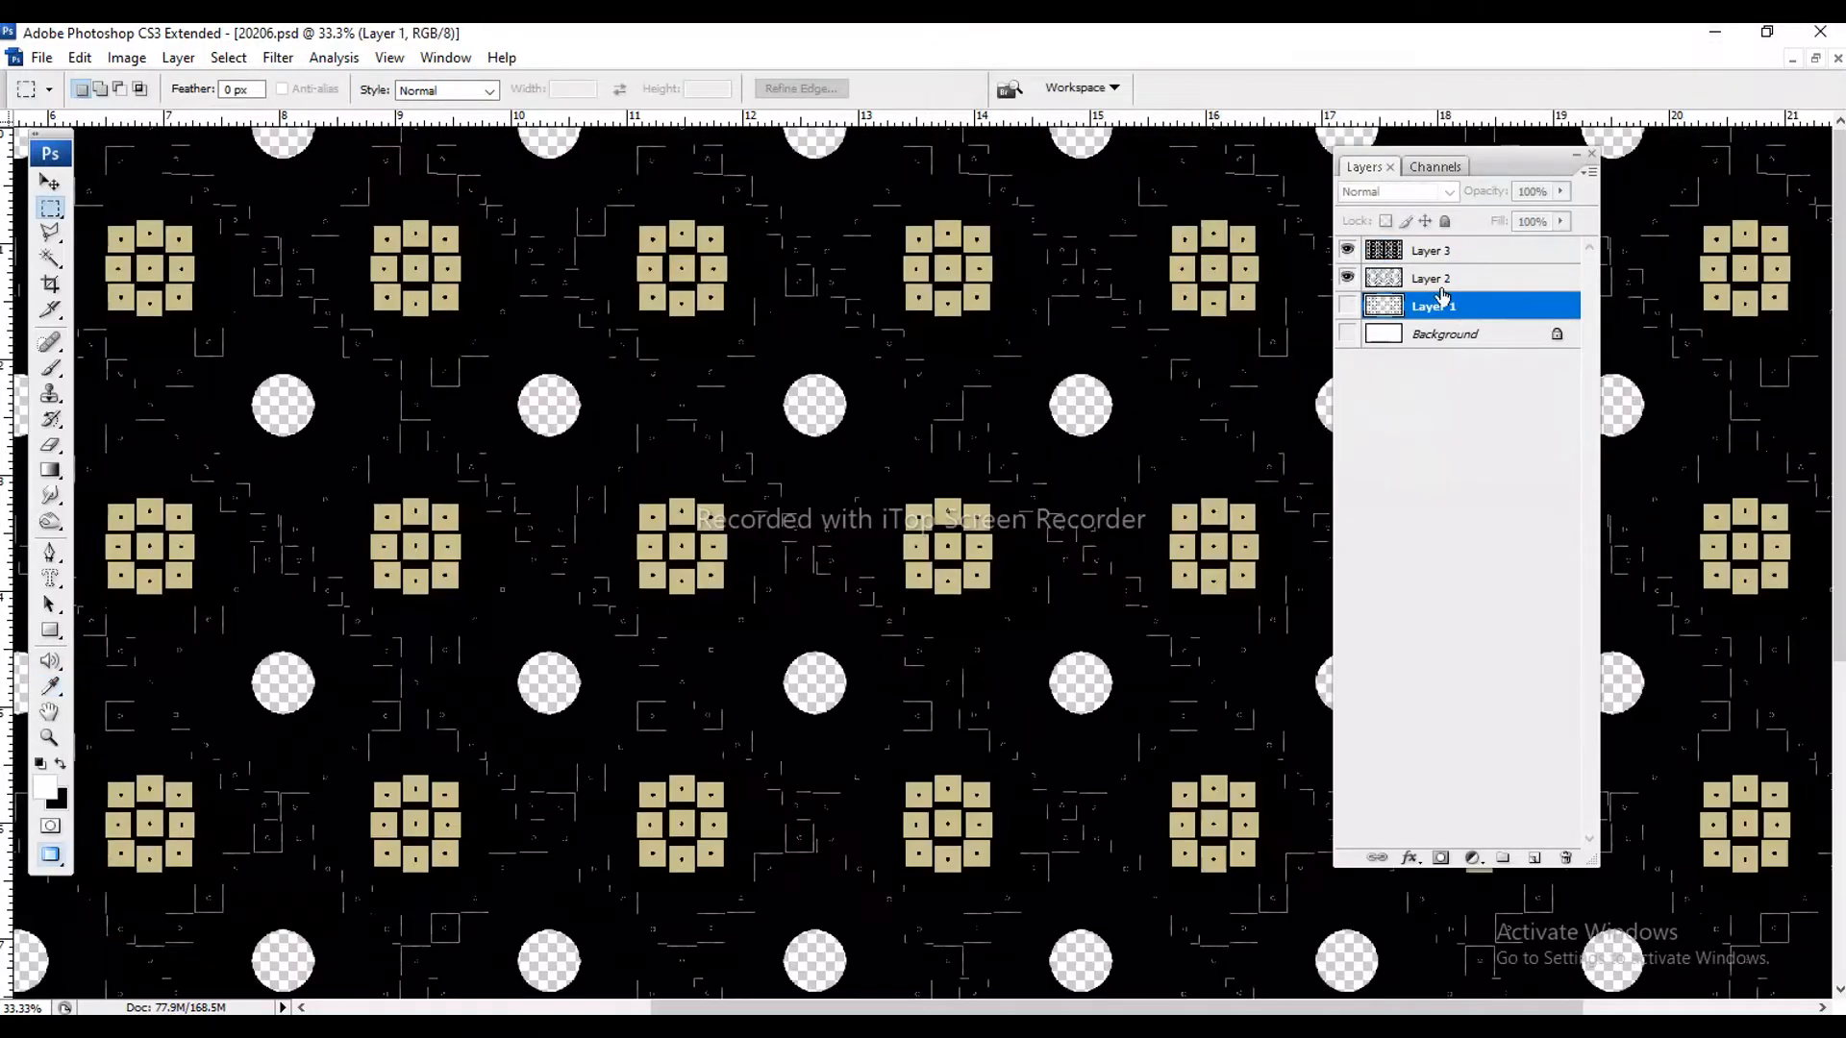
{"action": "left_click", "coordinate": [1346, 278]}
{"action": "left_click", "coordinate": [1447, 278]}
{"action": "left_click", "coordinate": [1421, 300]}
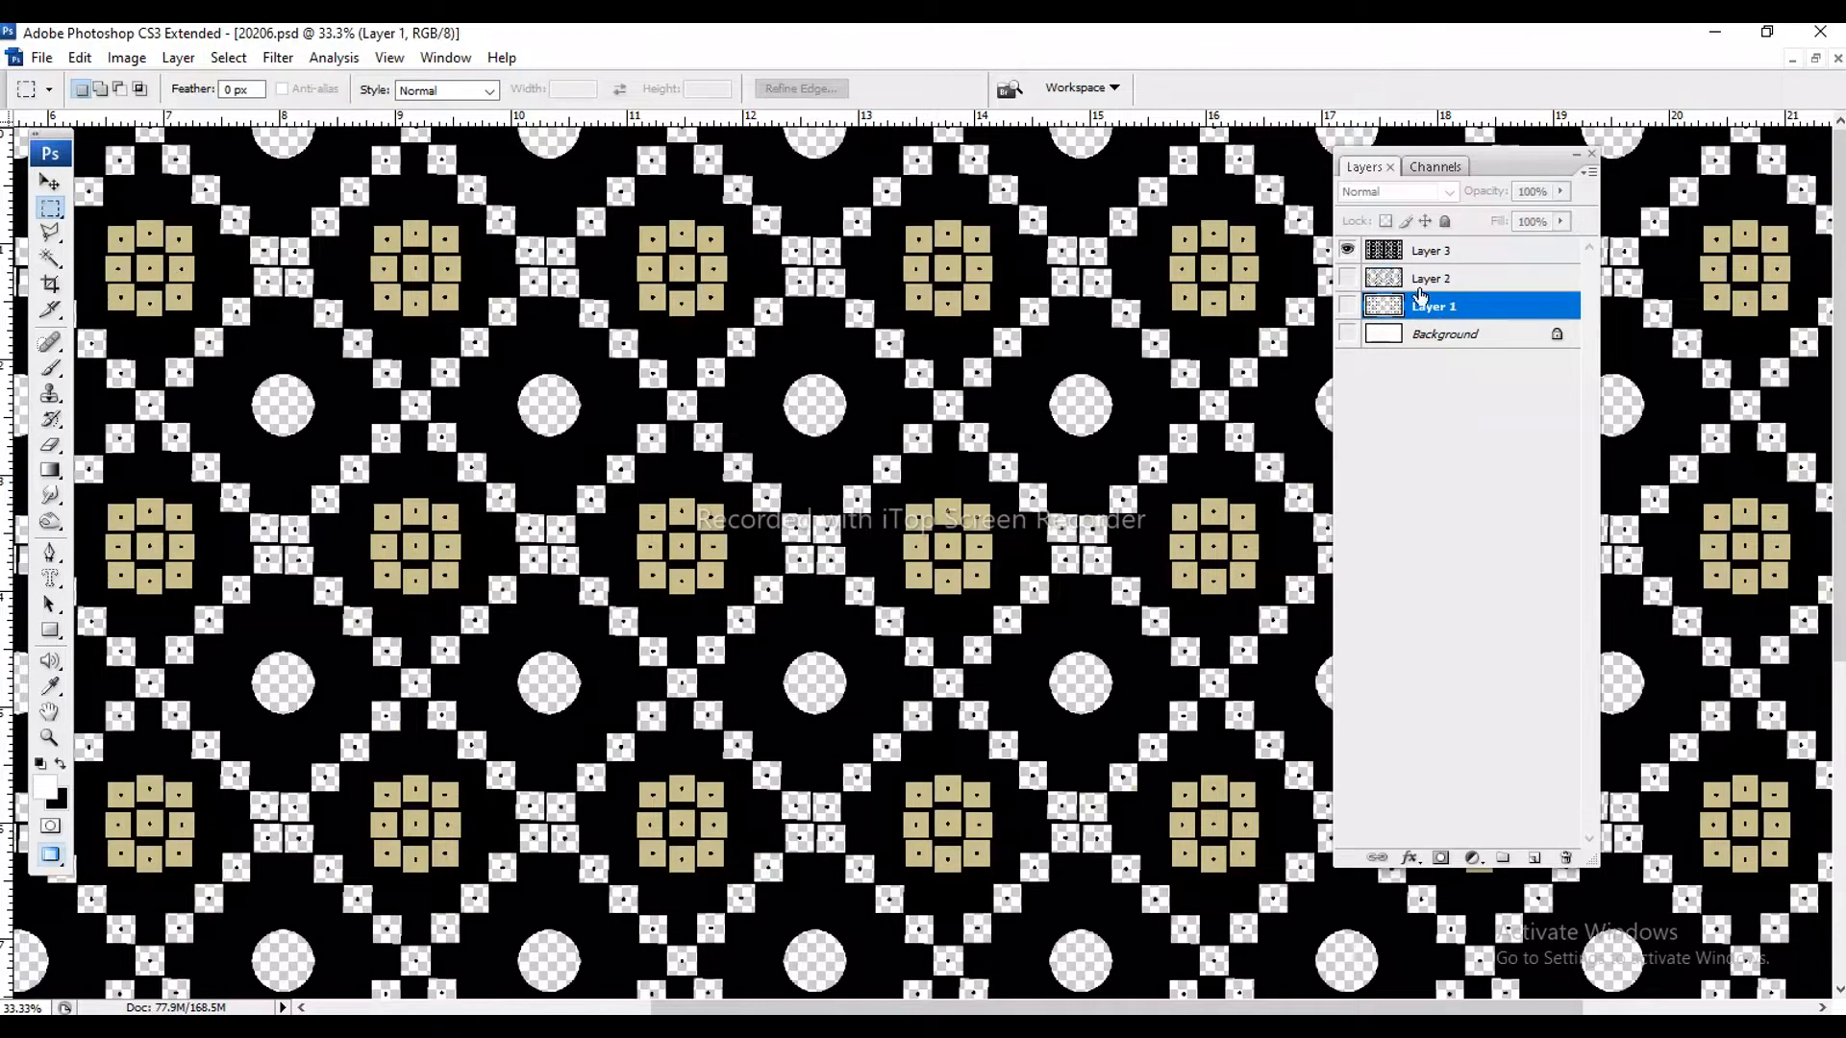
{"action": "left_click", "coordinate": [1347, 250]}
{"action": "left_click", "coordinate": [1347, 305]}
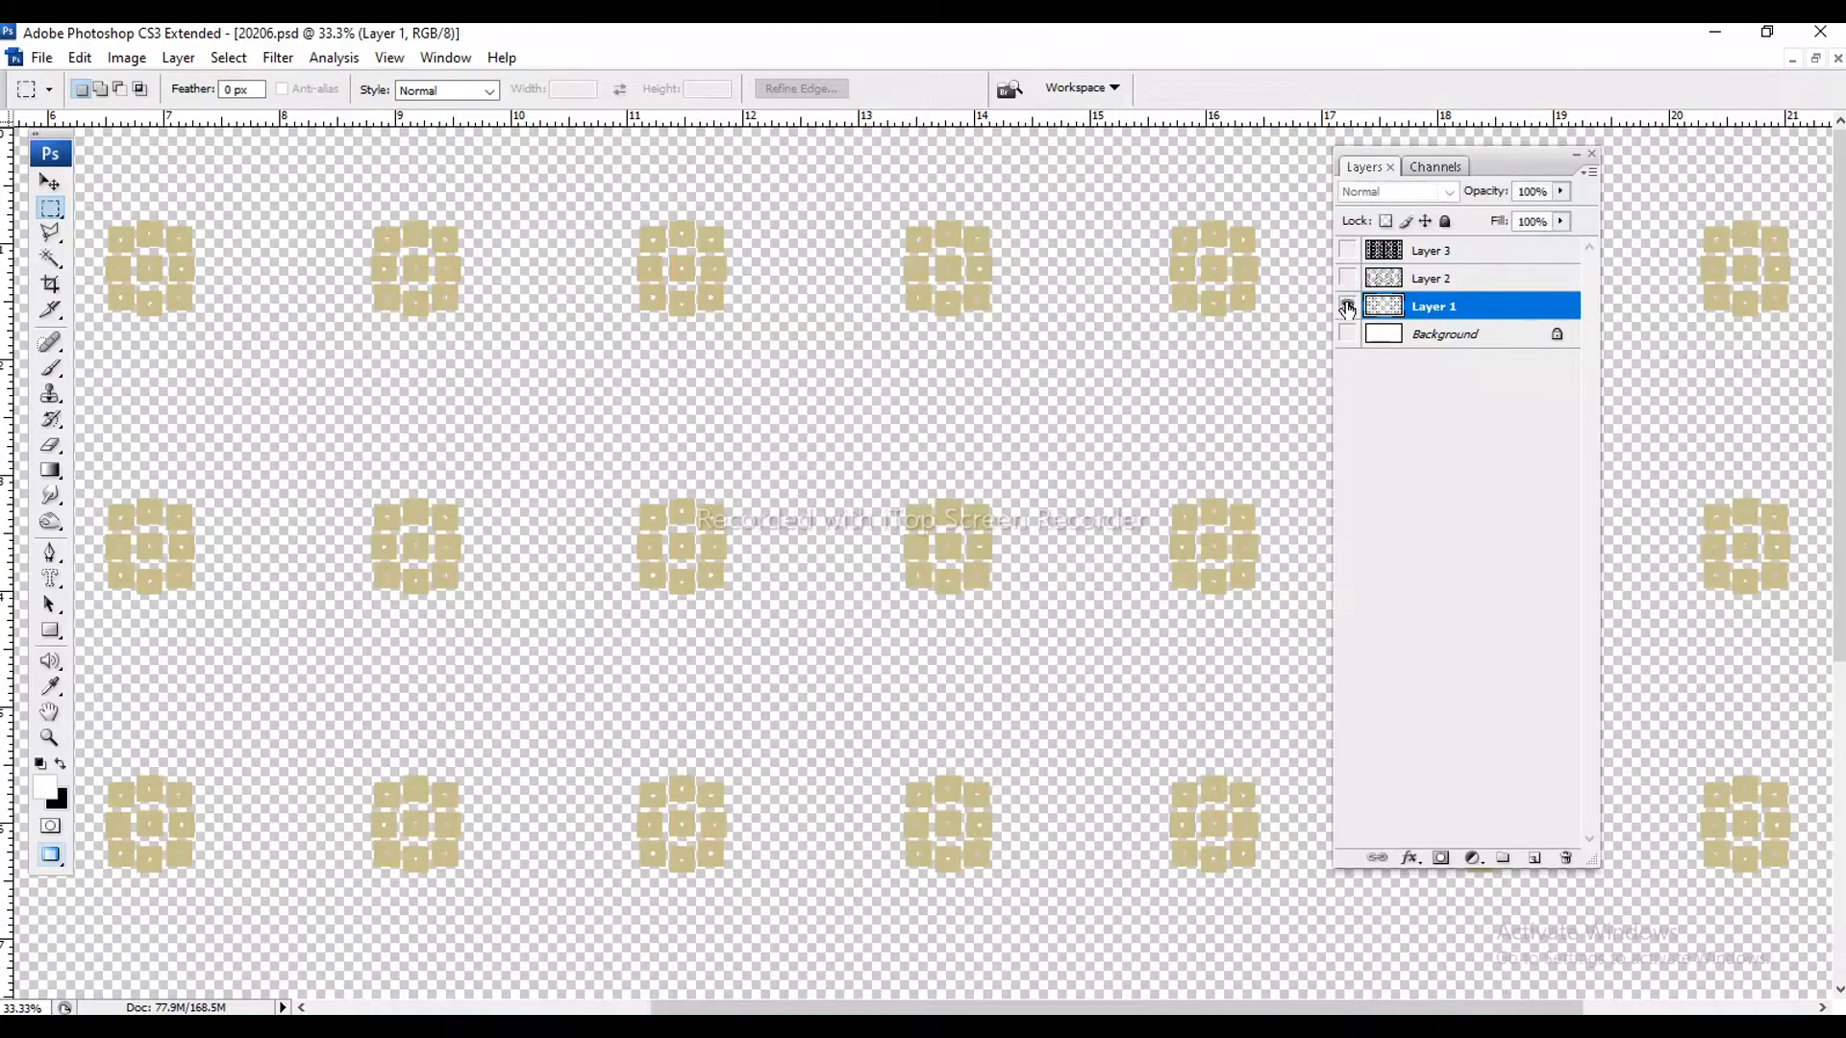
{"action": "double_click", "coordinate": [1415, 170]}
{"action": "left_click", "coordinate": [1439, 166]}
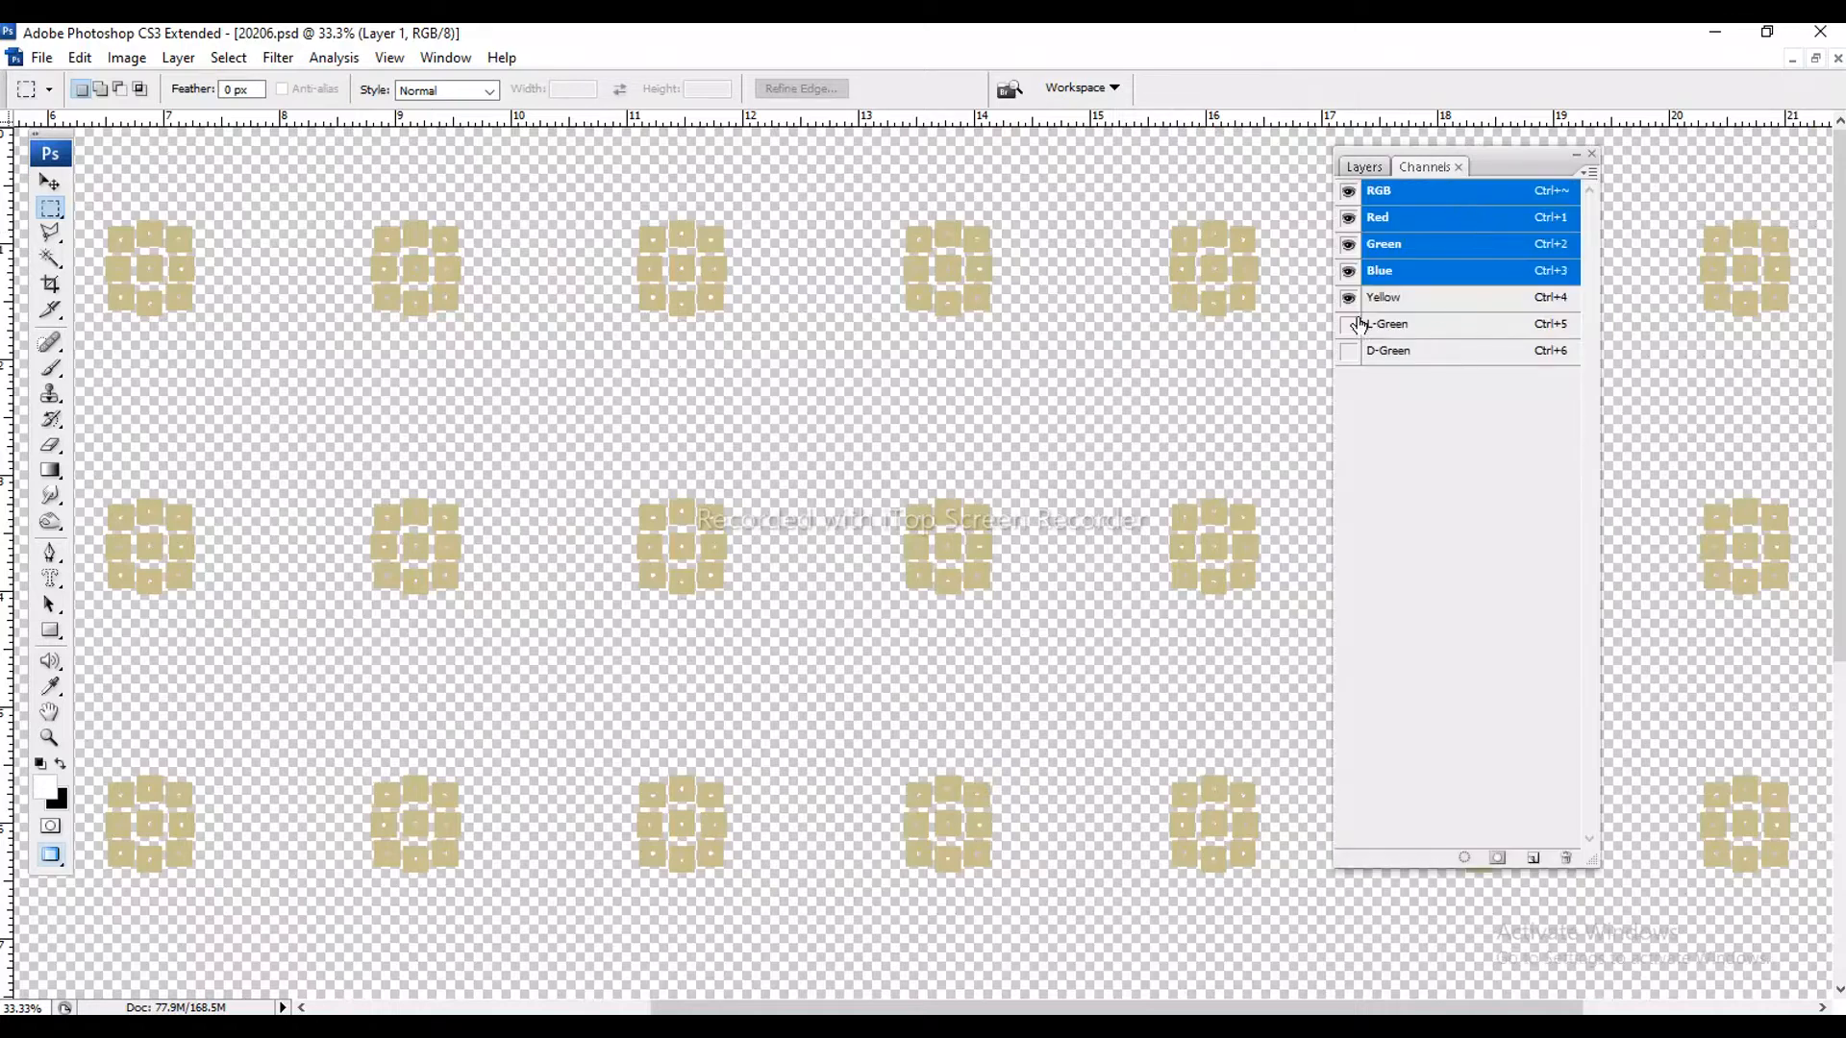
- Load Layer 1's pixels as a selection, set the background color to hex cabf8e and fill the selection with it
{"action": "left_click", "coordinate": [1354, 324]}
{"action": "left_click", "coordinate": [1365, 167]}
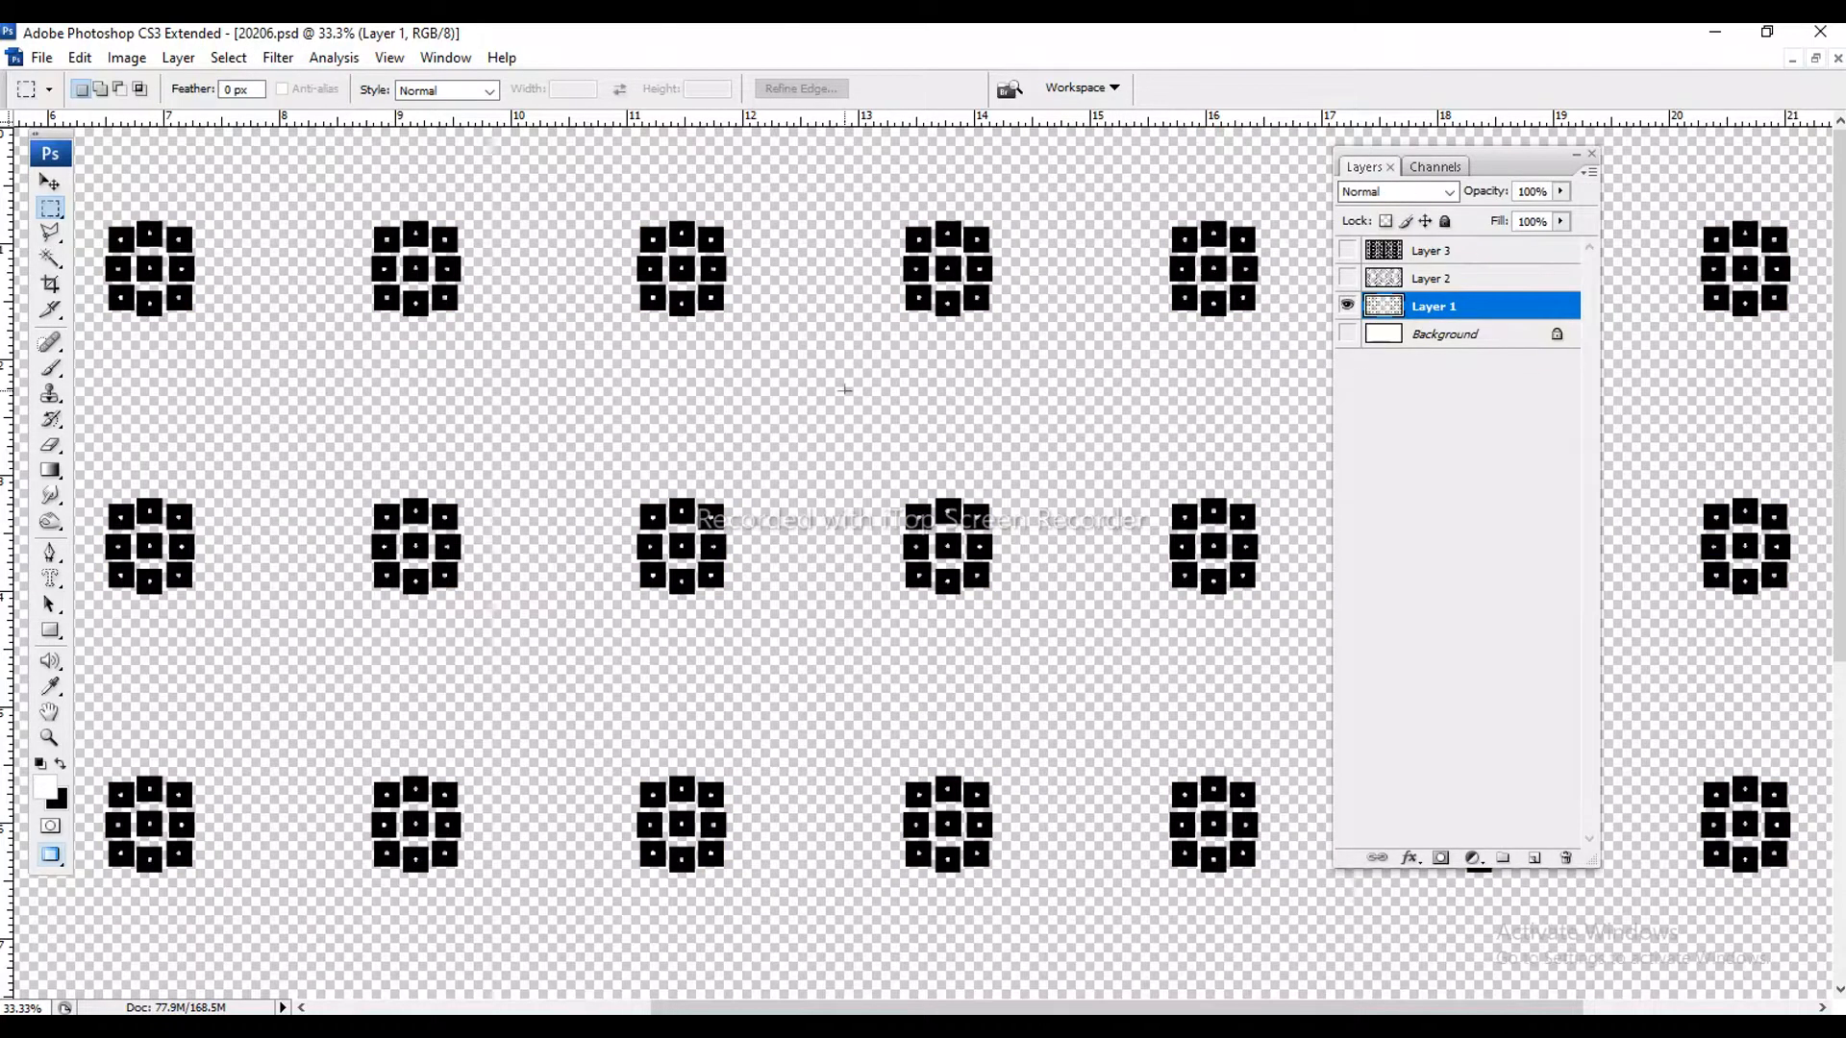
{"action": "left_click", "coordinate": [1399, 317], "text": "ctrl"}
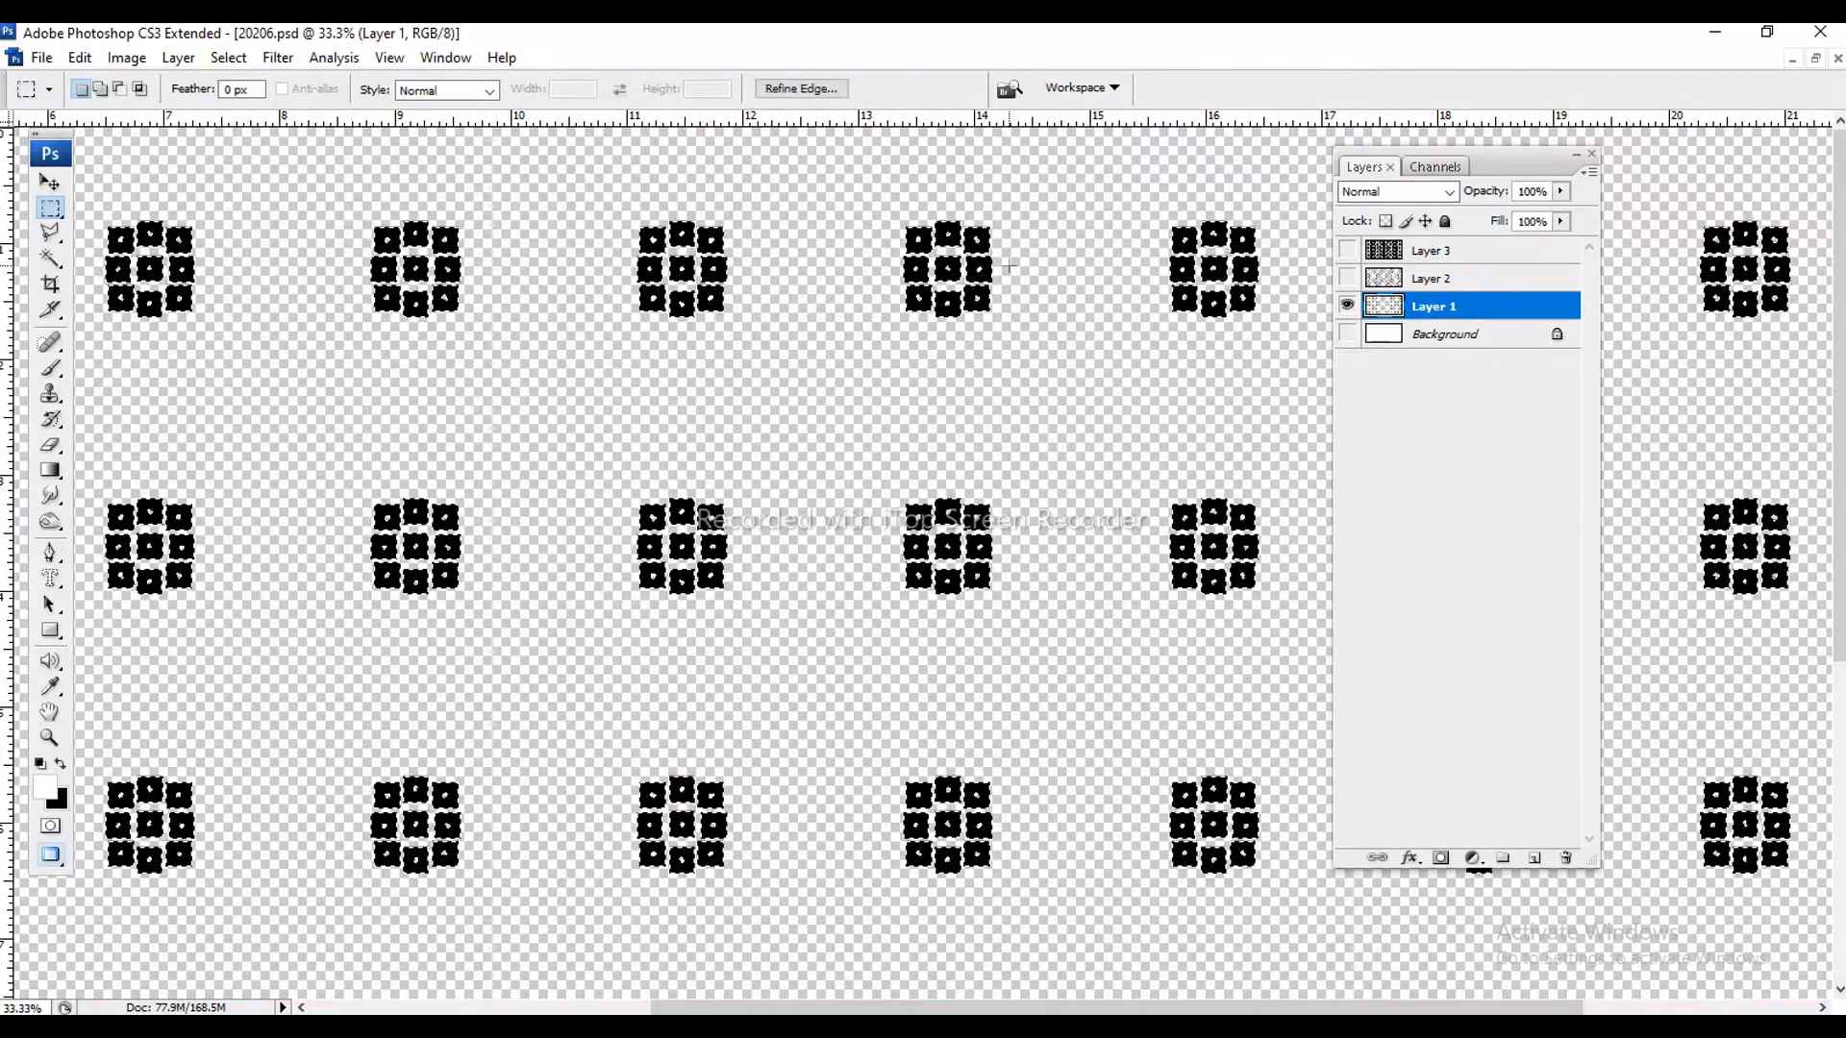
{"action": "left_click", "coordinate": [57, 800]}
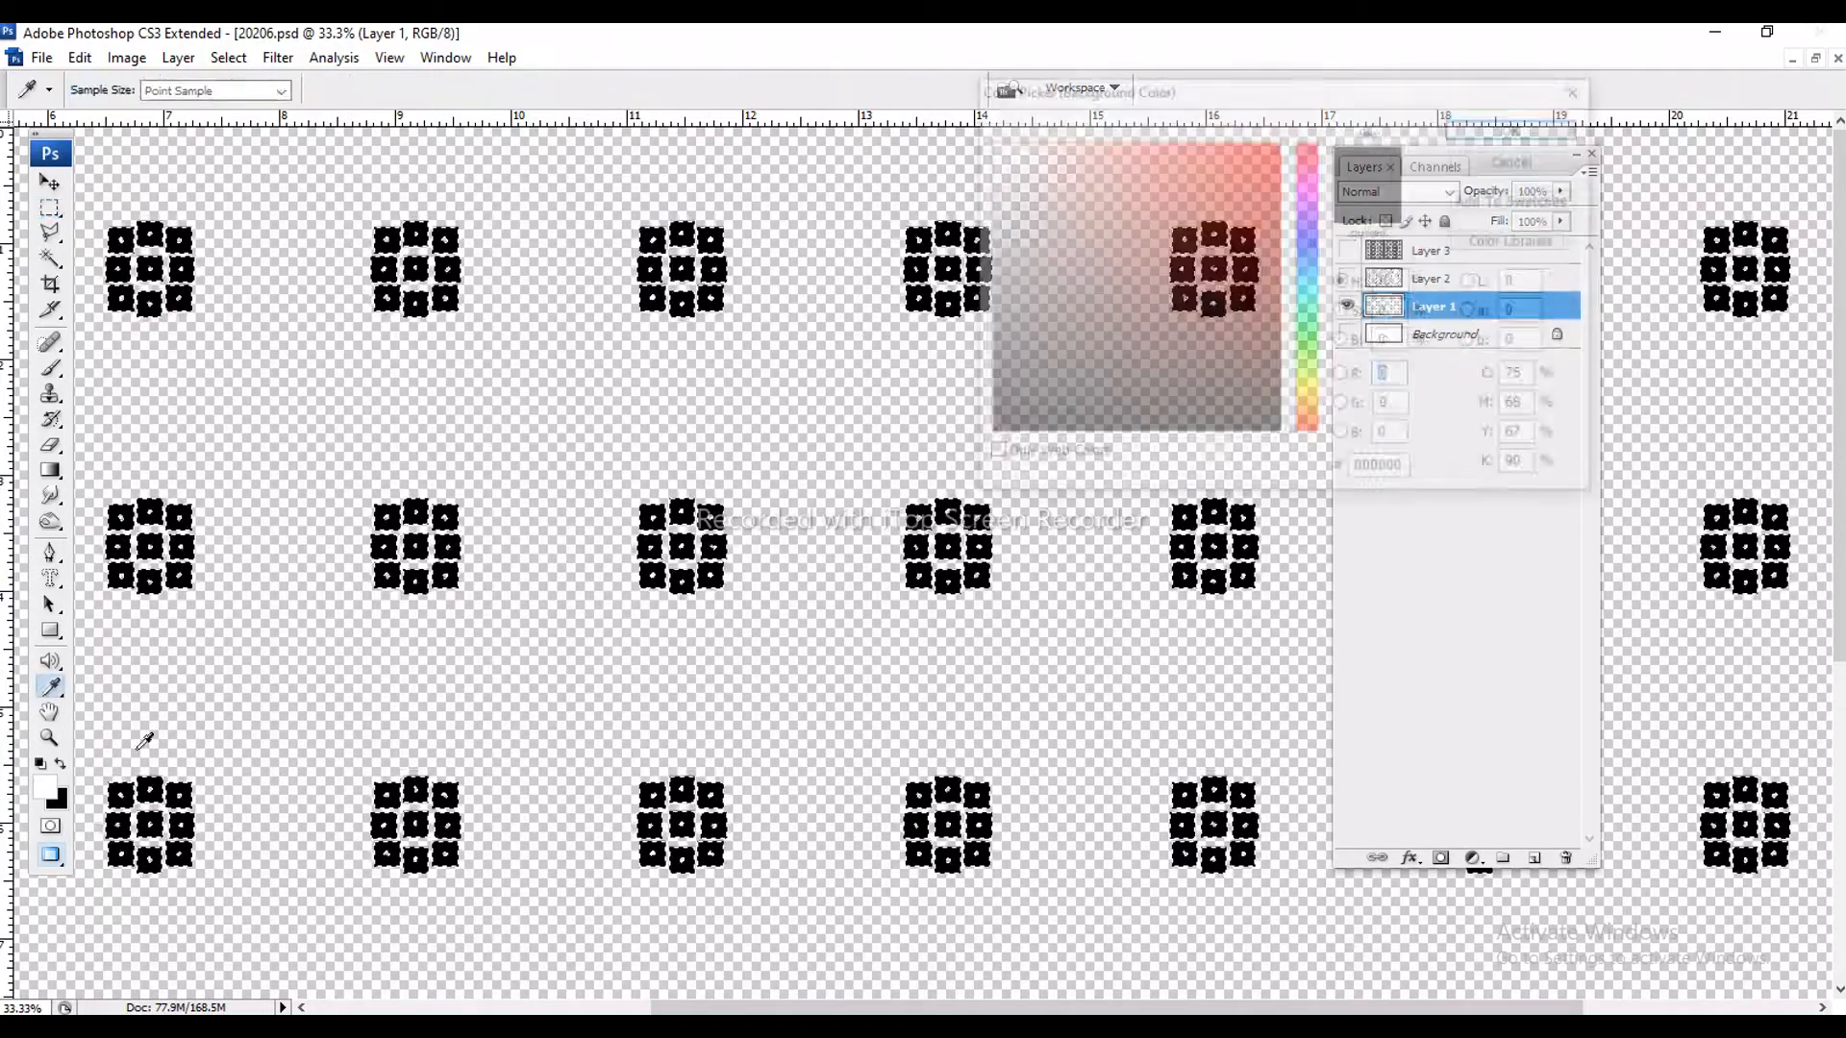
{"action": "left_click", "coordinate": [1383, 471]}
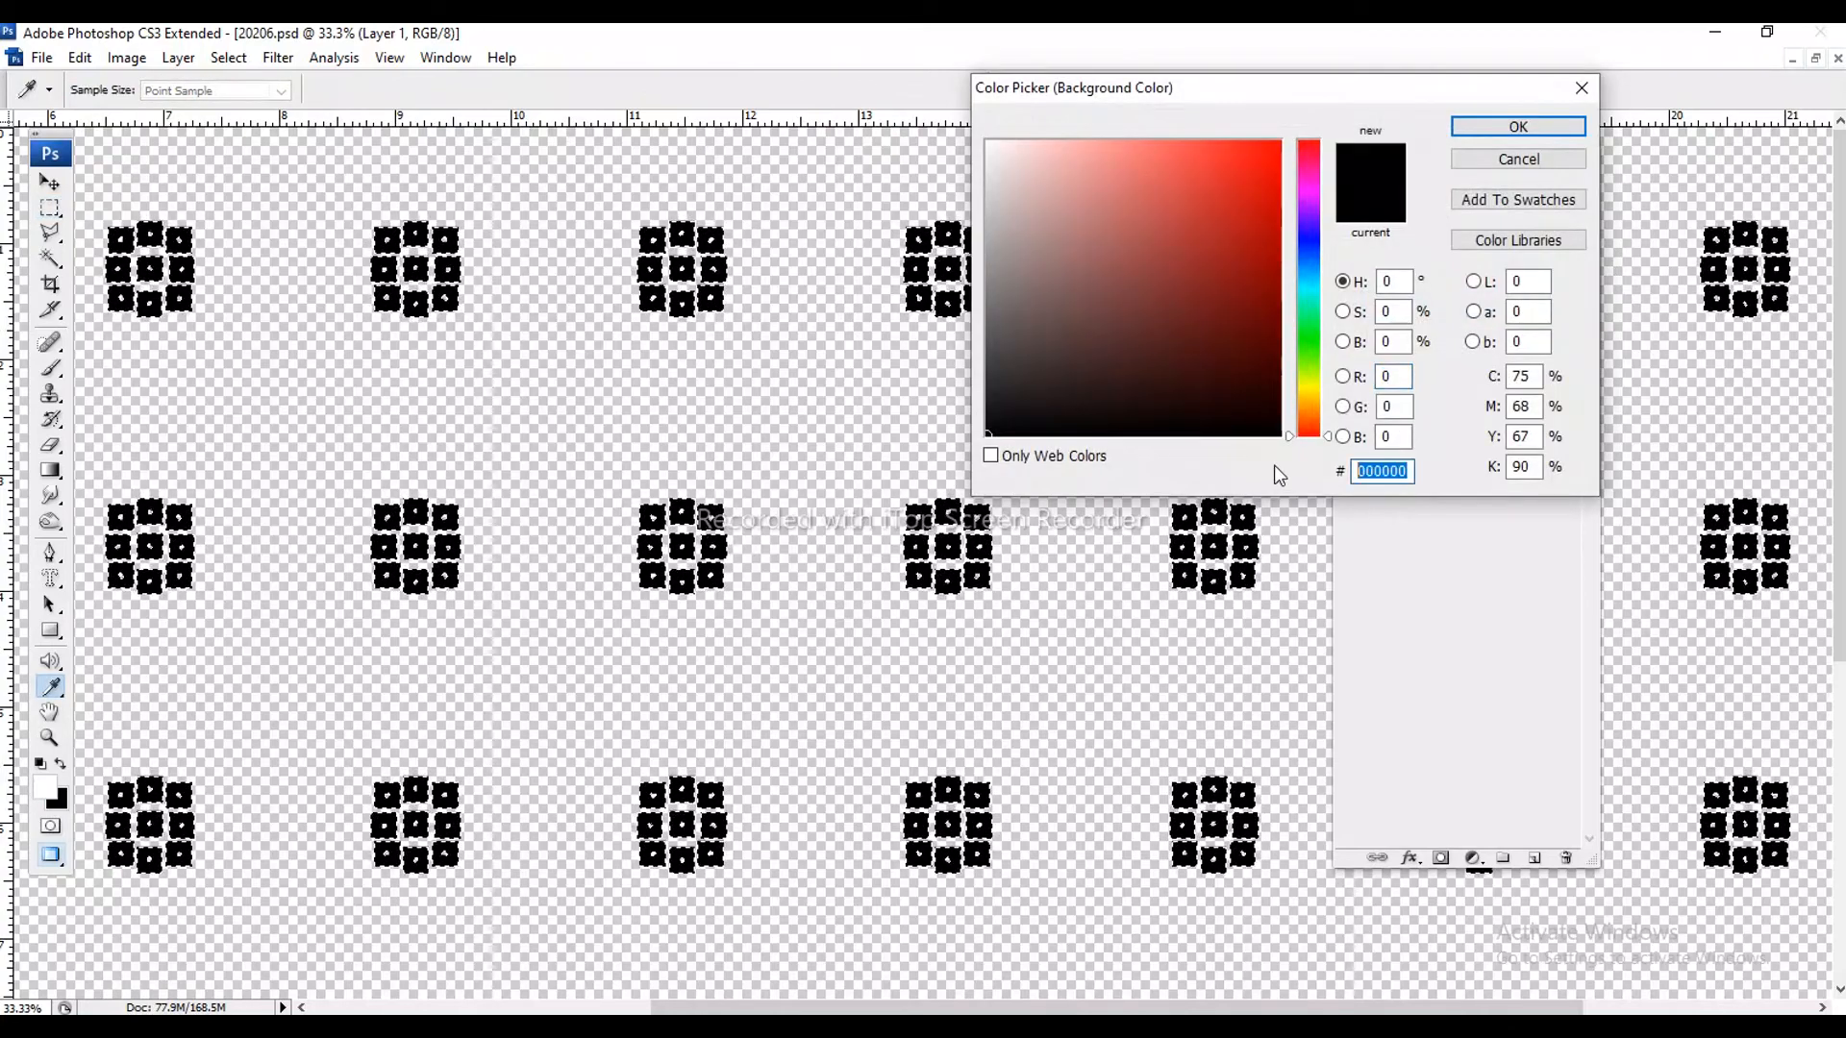
{"action": "key", "text": "ctrl+v"}
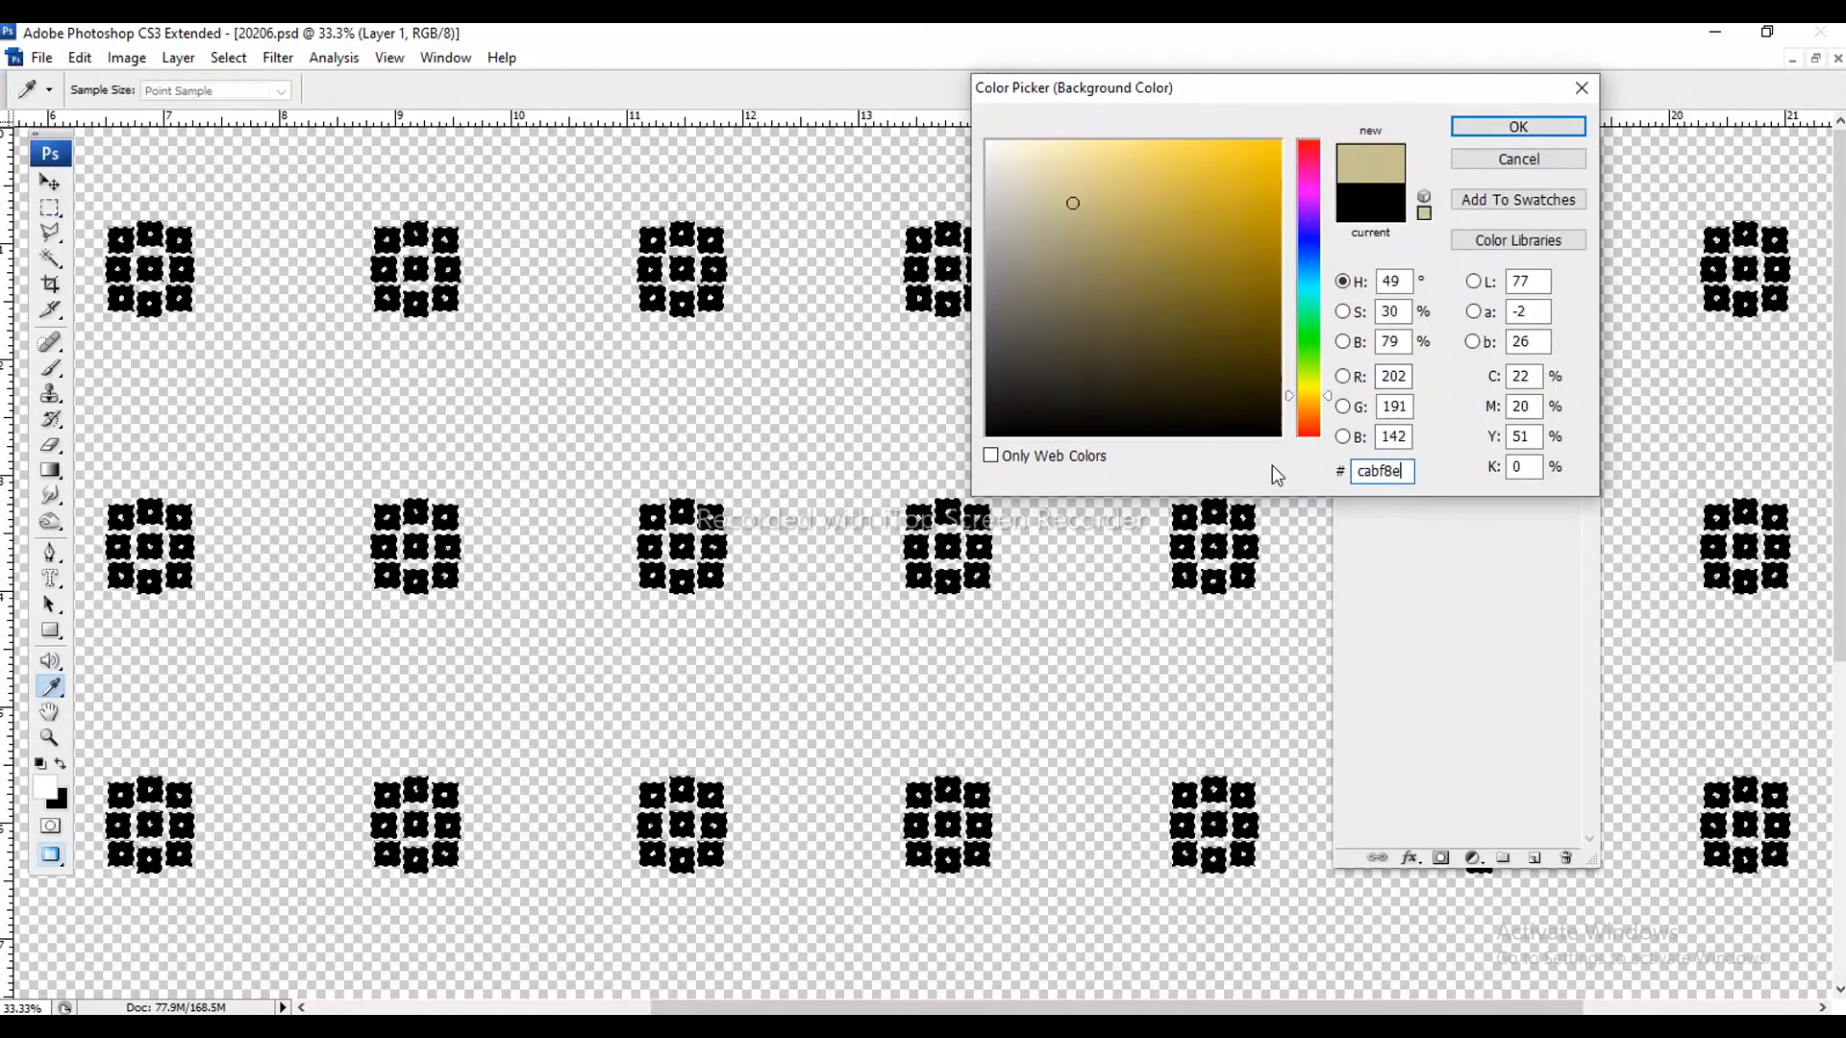
{"action": "left_click", "coordinate": [1474, 130]}
{"action": "key", "text": "ctrl+shift+BackSpace"}
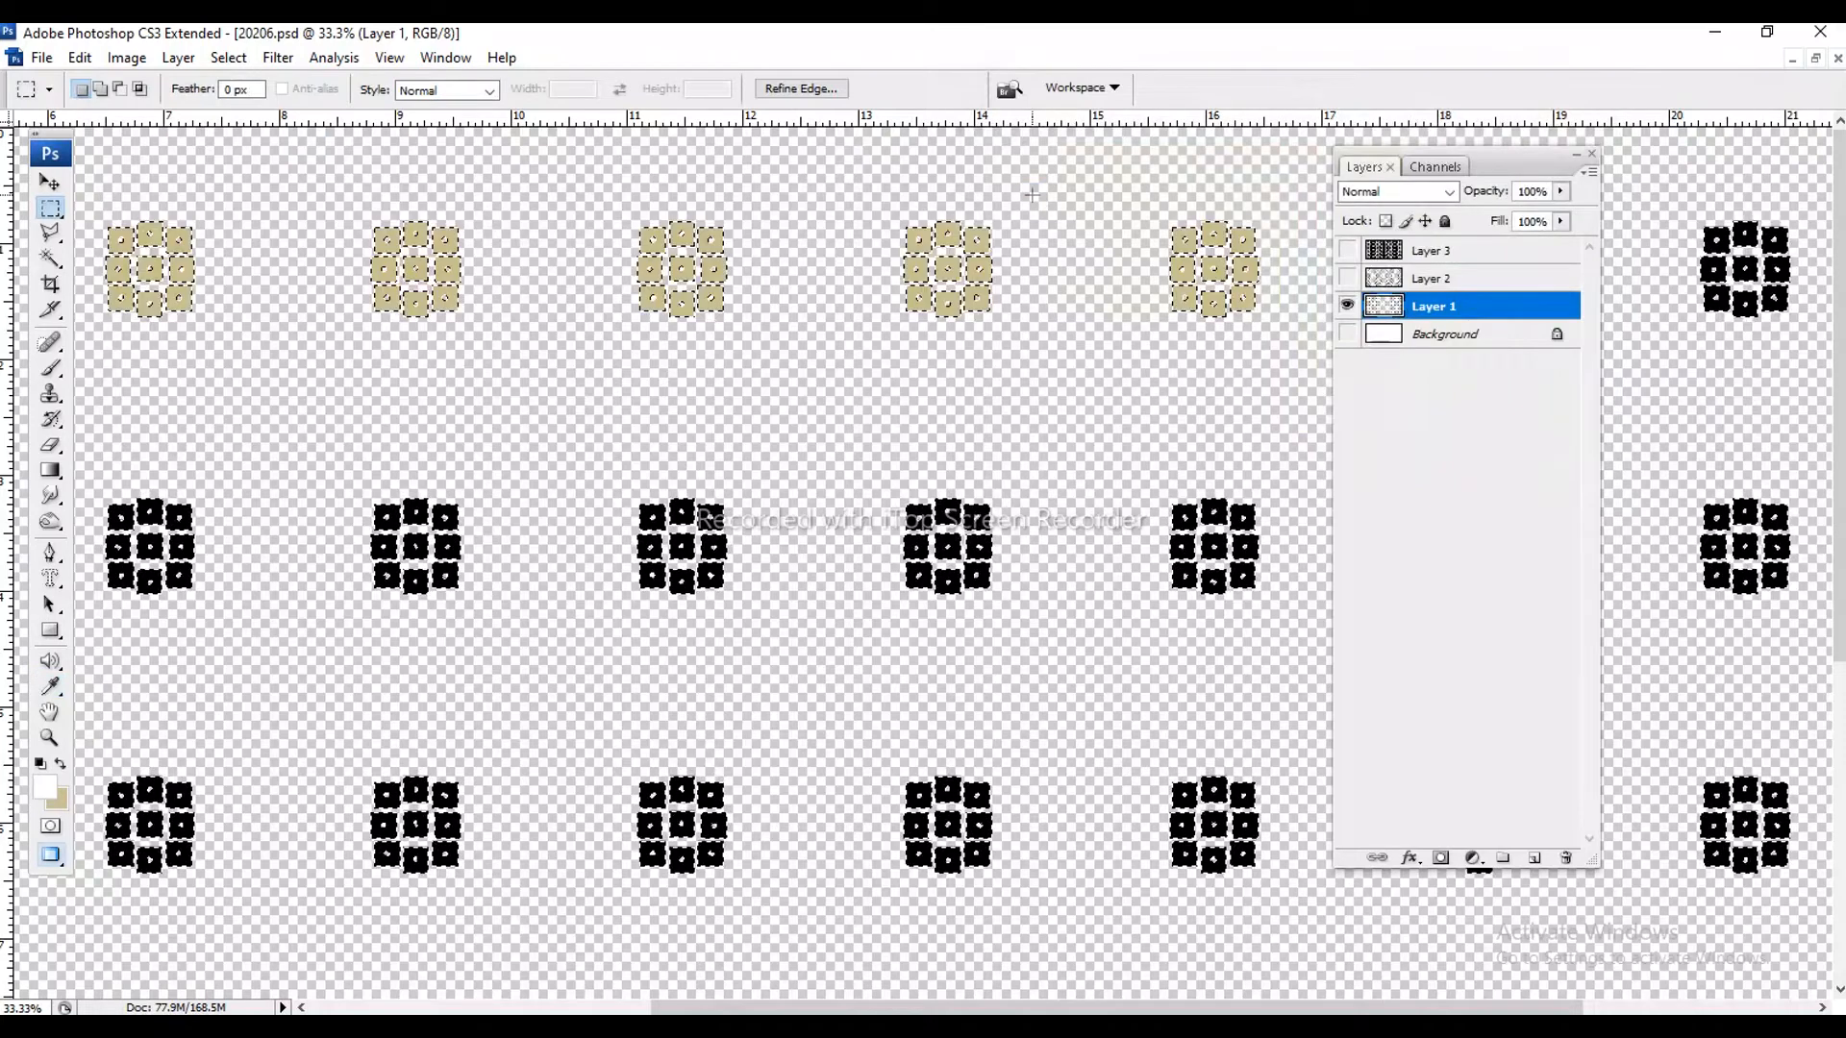
- Copy the hex color code from the L-Green spot channel's ink color and keep its channel options
{"action": "left_click", "coordinate": [1442, 171]}
{"action": "left_click", "coordinate": [1414, 334]}
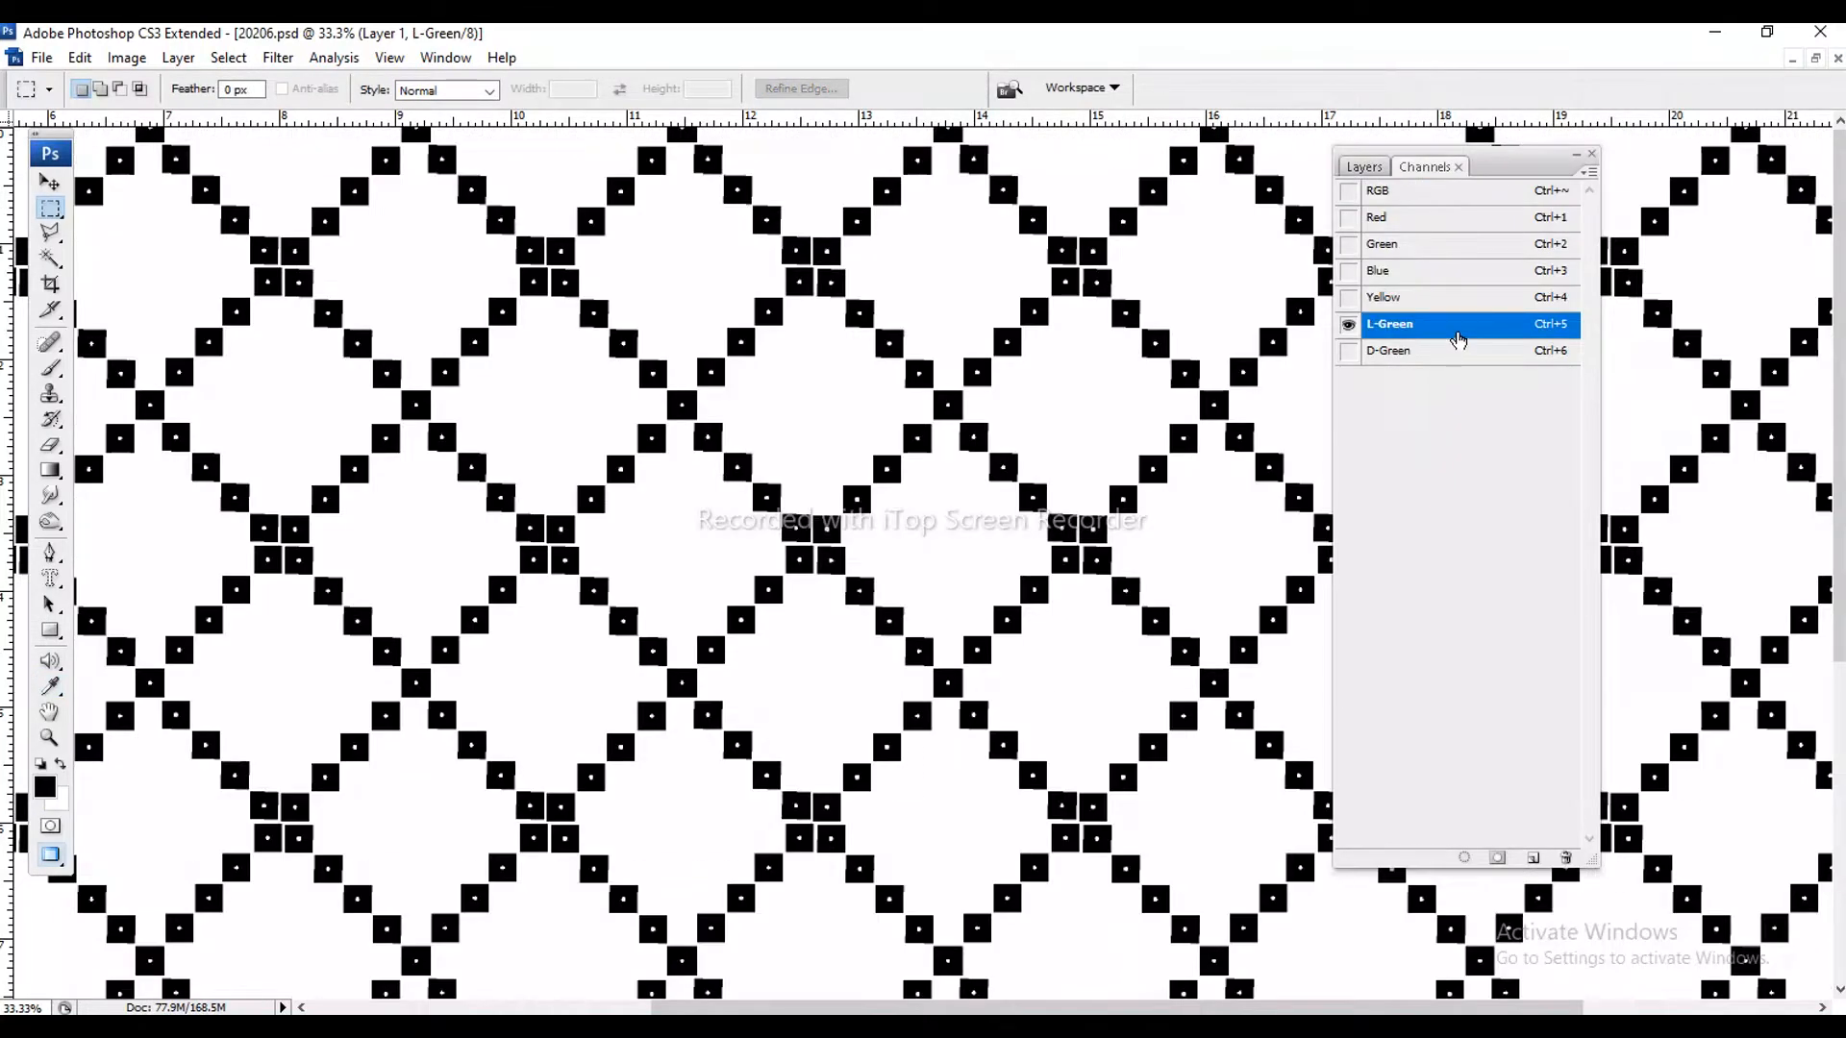
{"action": "double_click", "coordinate": [1449, 331]}
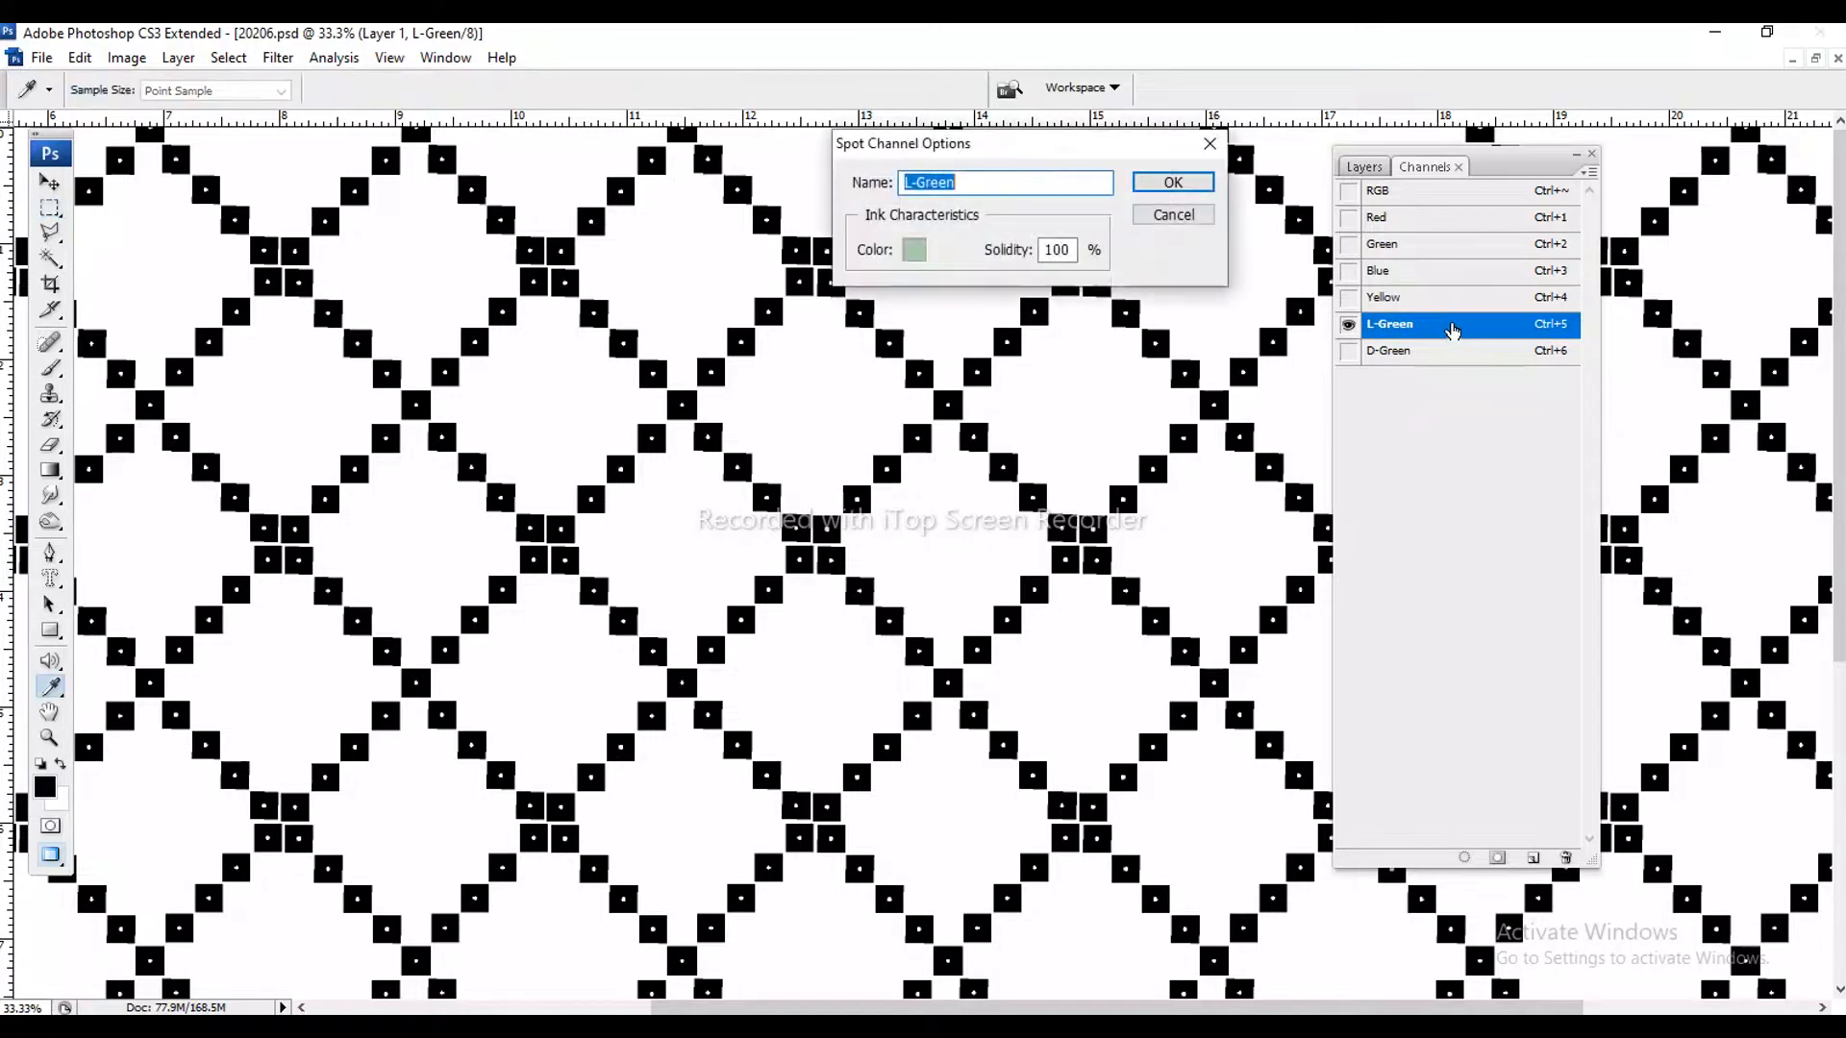
{"action": "left_click", "coordinate": [914, 251]}
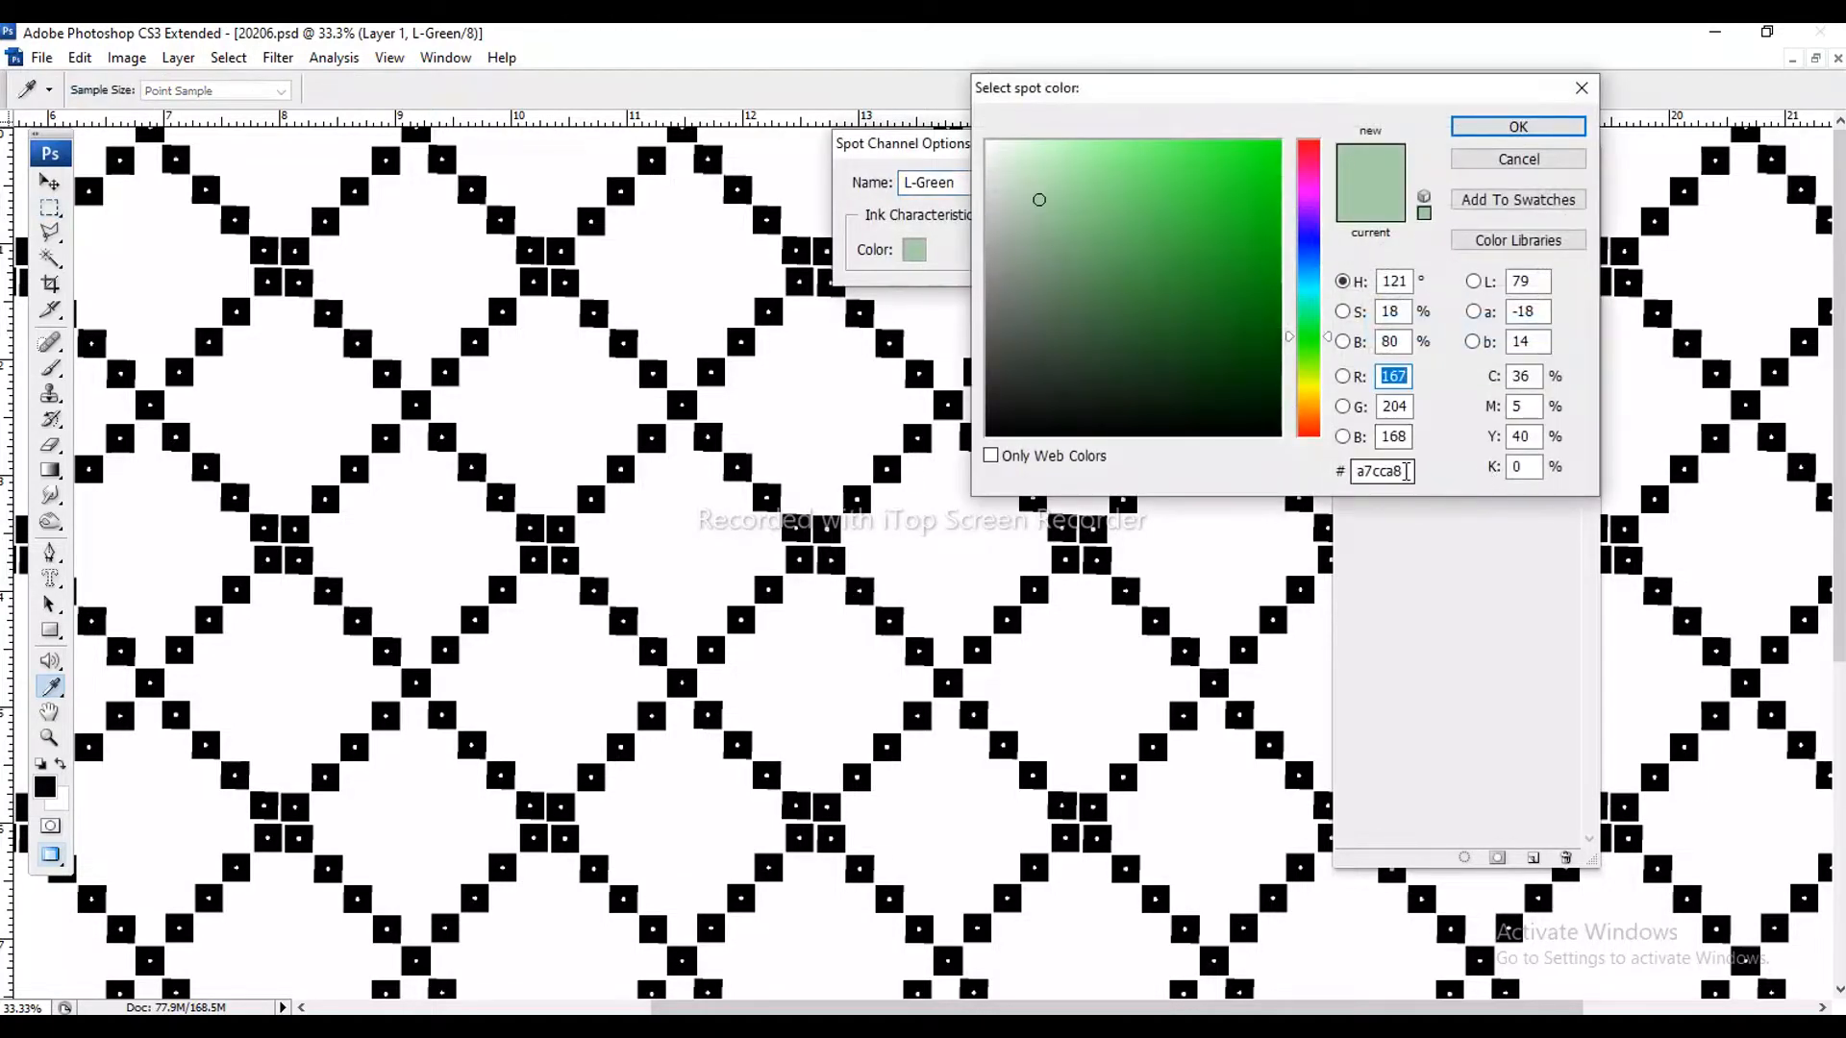
{"action": "left_click", "coordinate": [1518, 126]}
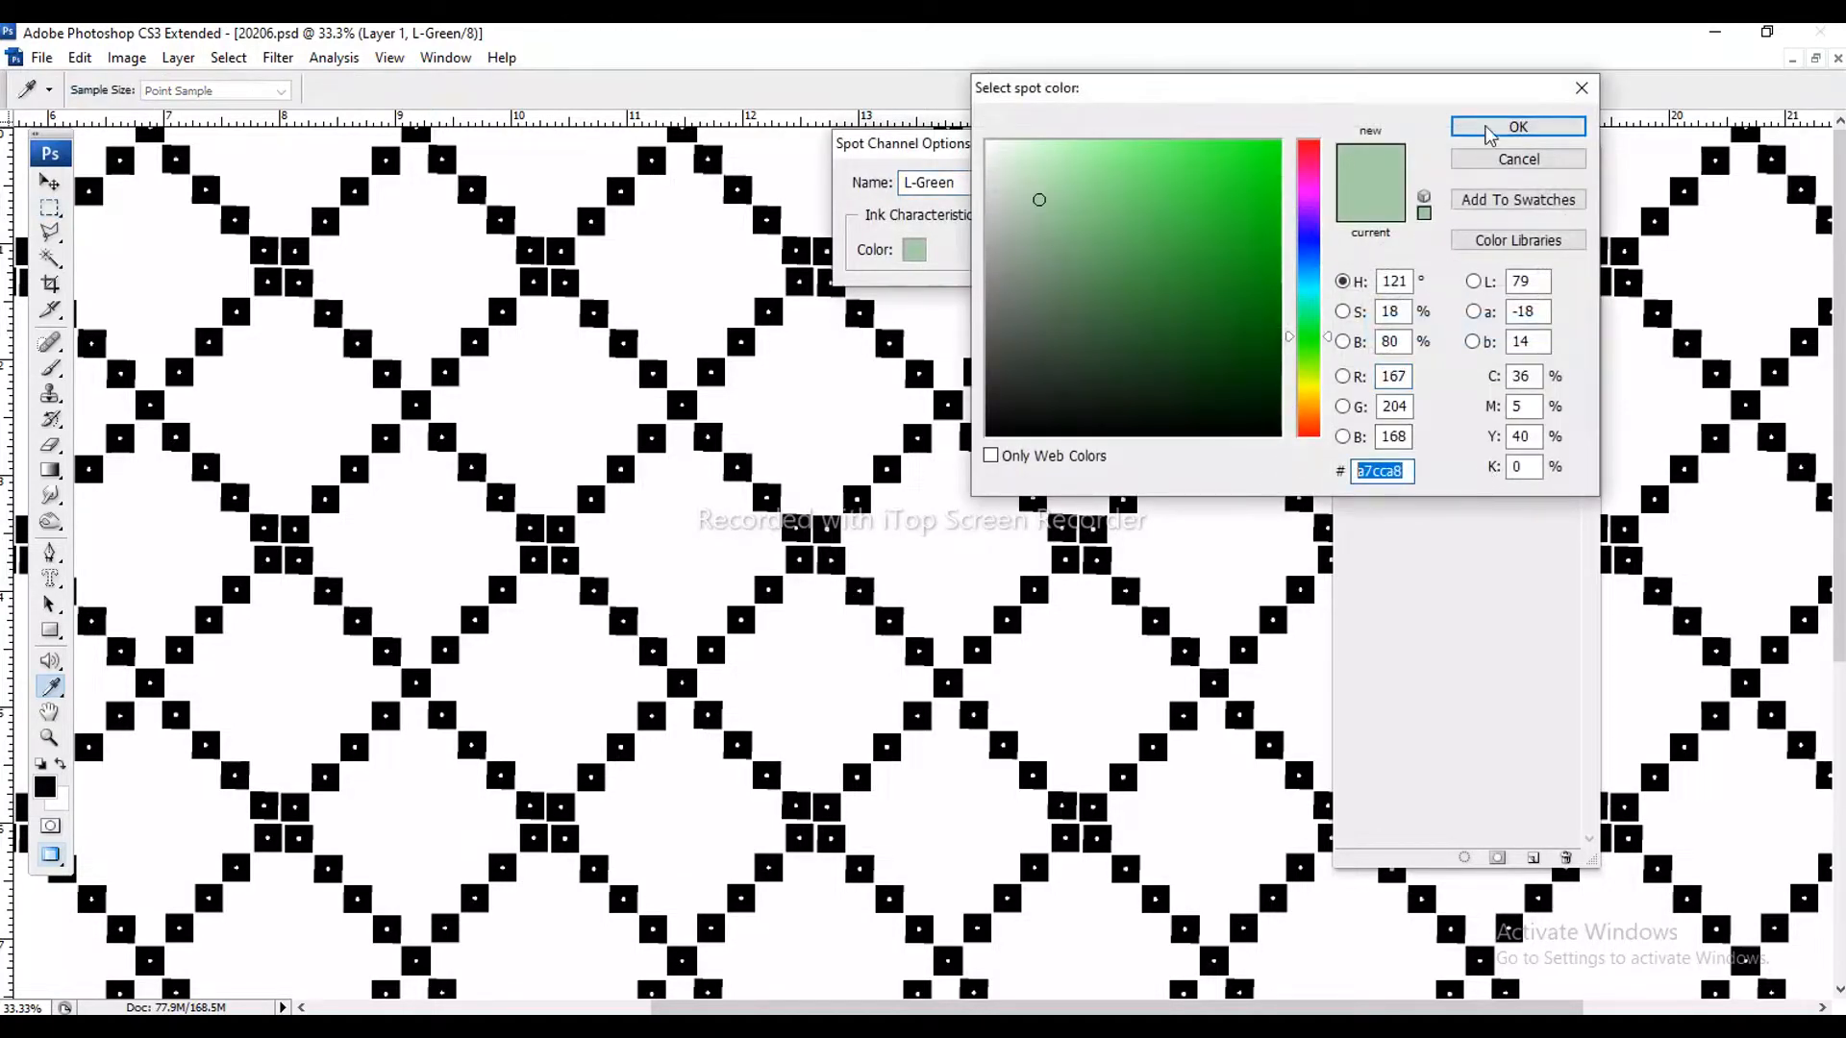
{"action": "left_click", "coordinate": [1168, 182]}
- Return to the RGB composite and make Layer 2 the active and only visible layer
{"action": "left_click", "coordinate": [1424, 199]}
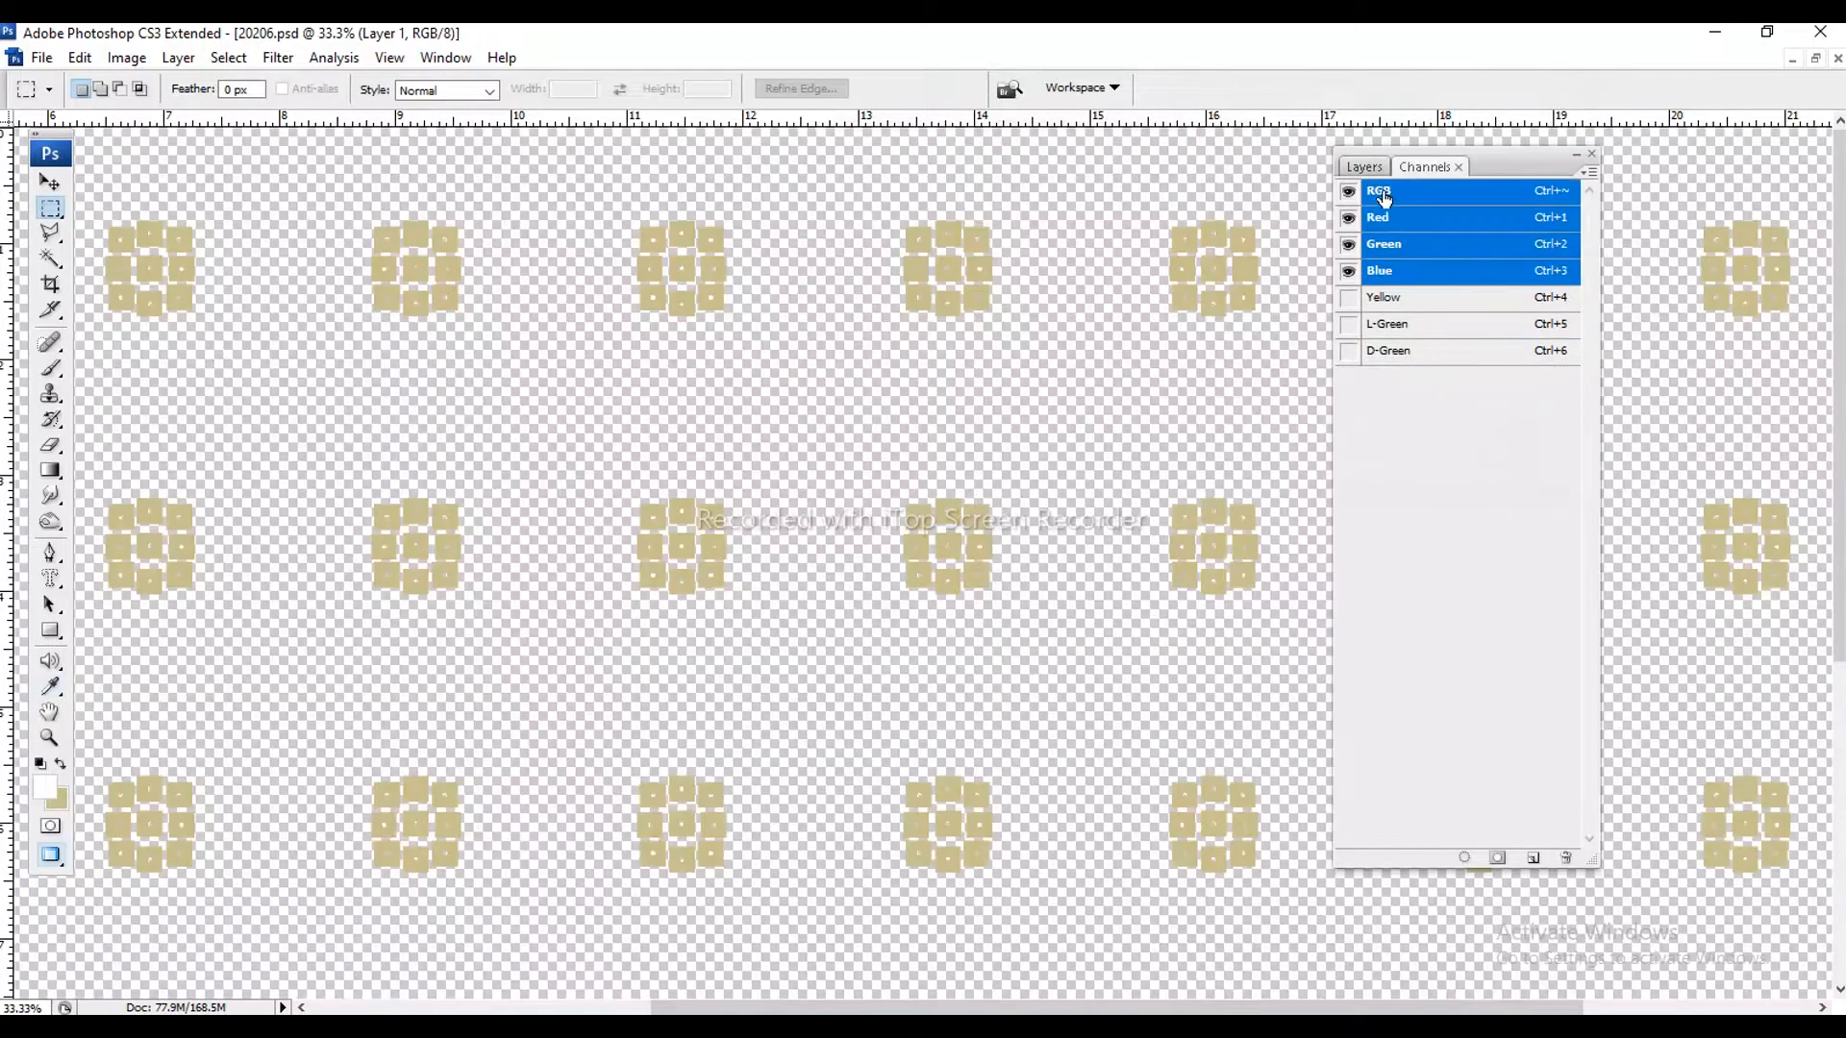
{"action": "left_click", "coordinate": [1369, 169]}
{"action": "left_click", "coordinate": [1438, 282]}
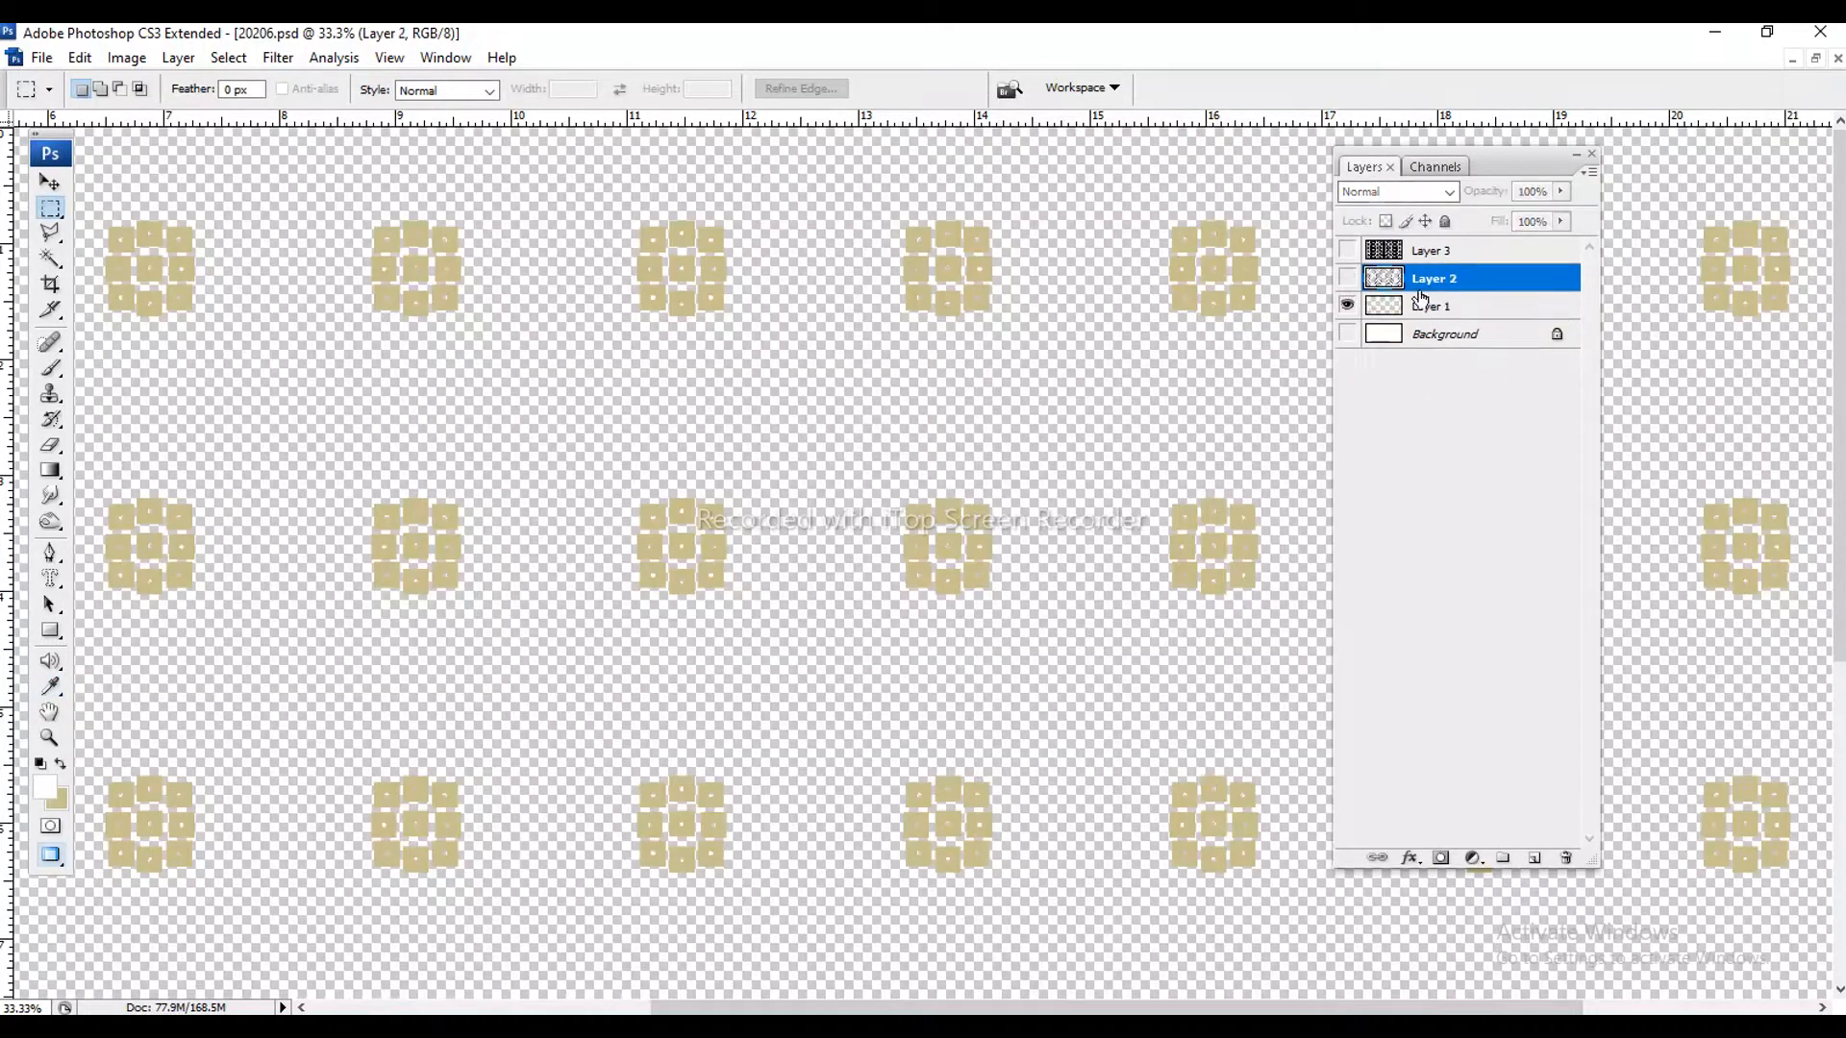
{"action": "left_click", "coordinate": [1348, 279]}
{"action": "left_click", "coordinate": [1347, 306]}
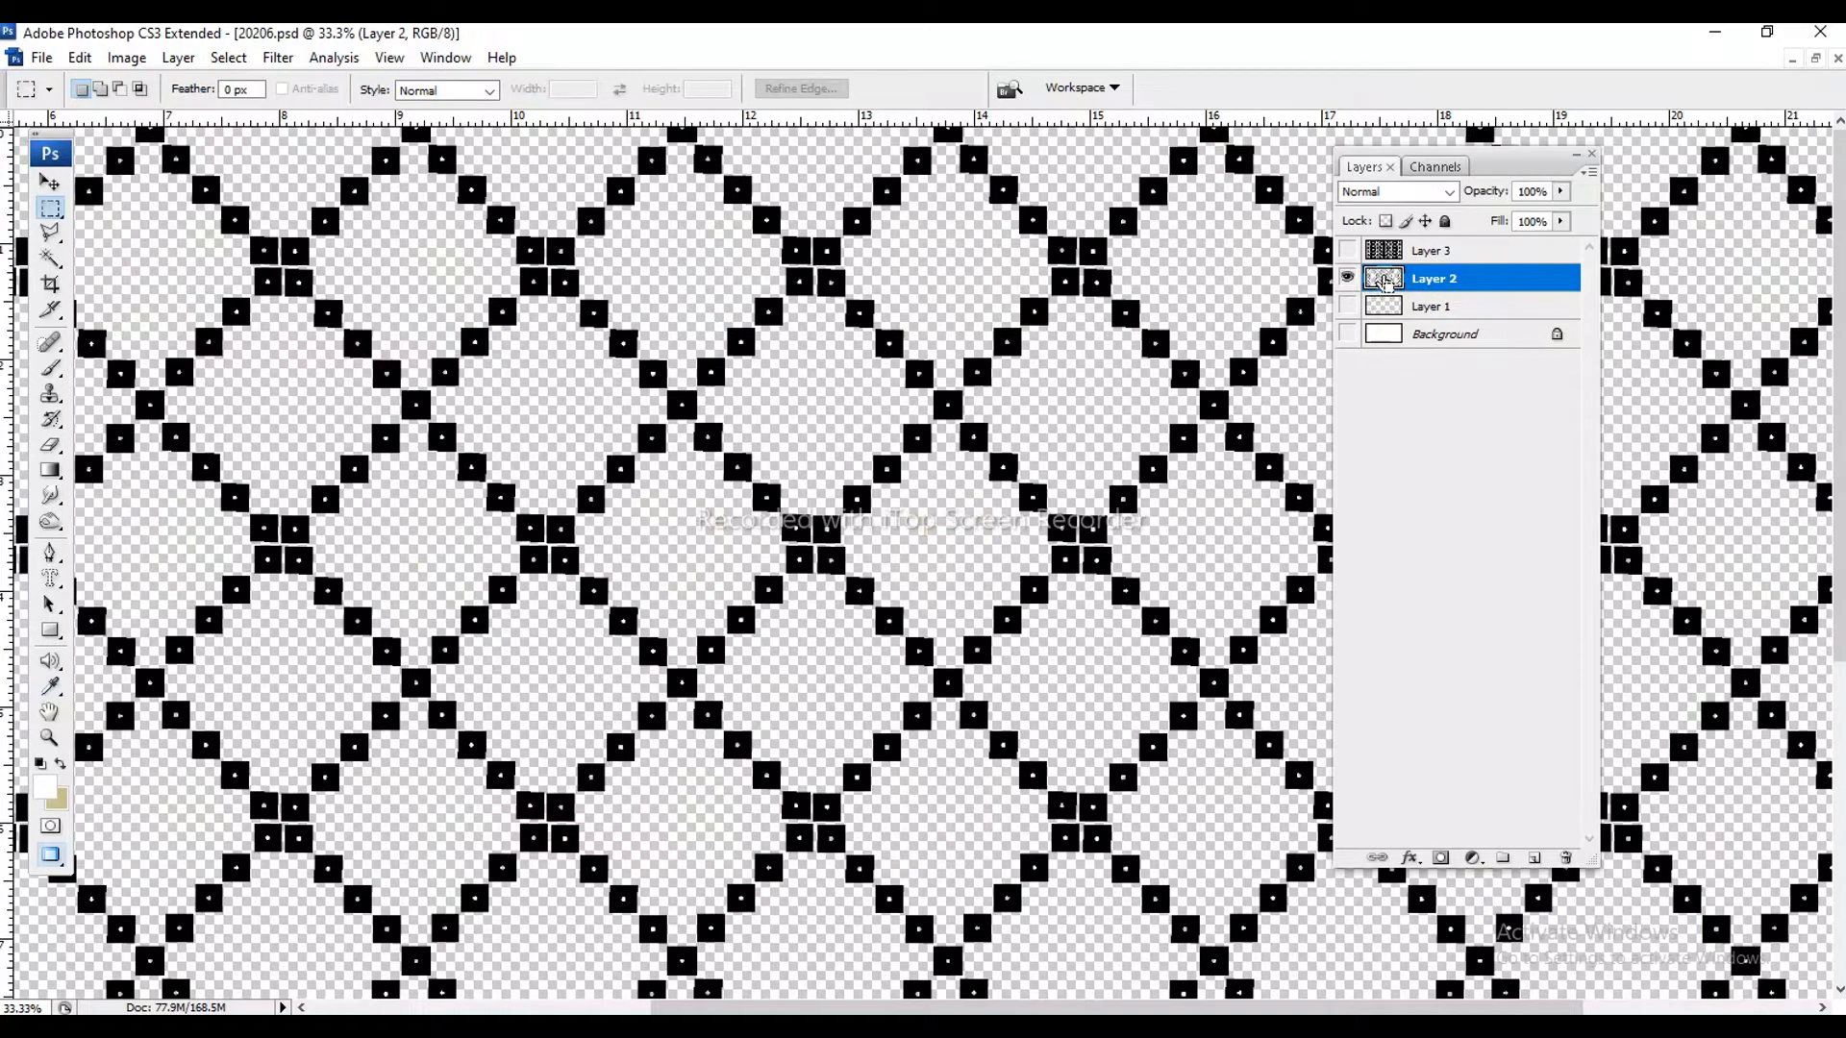
- Fill Layer 2's pixel selection with background color hex a7cca8, show Layer 1 again and deselect
{"action": "left_click", "coordinate": [1385, 278], "text": "ctrl"}
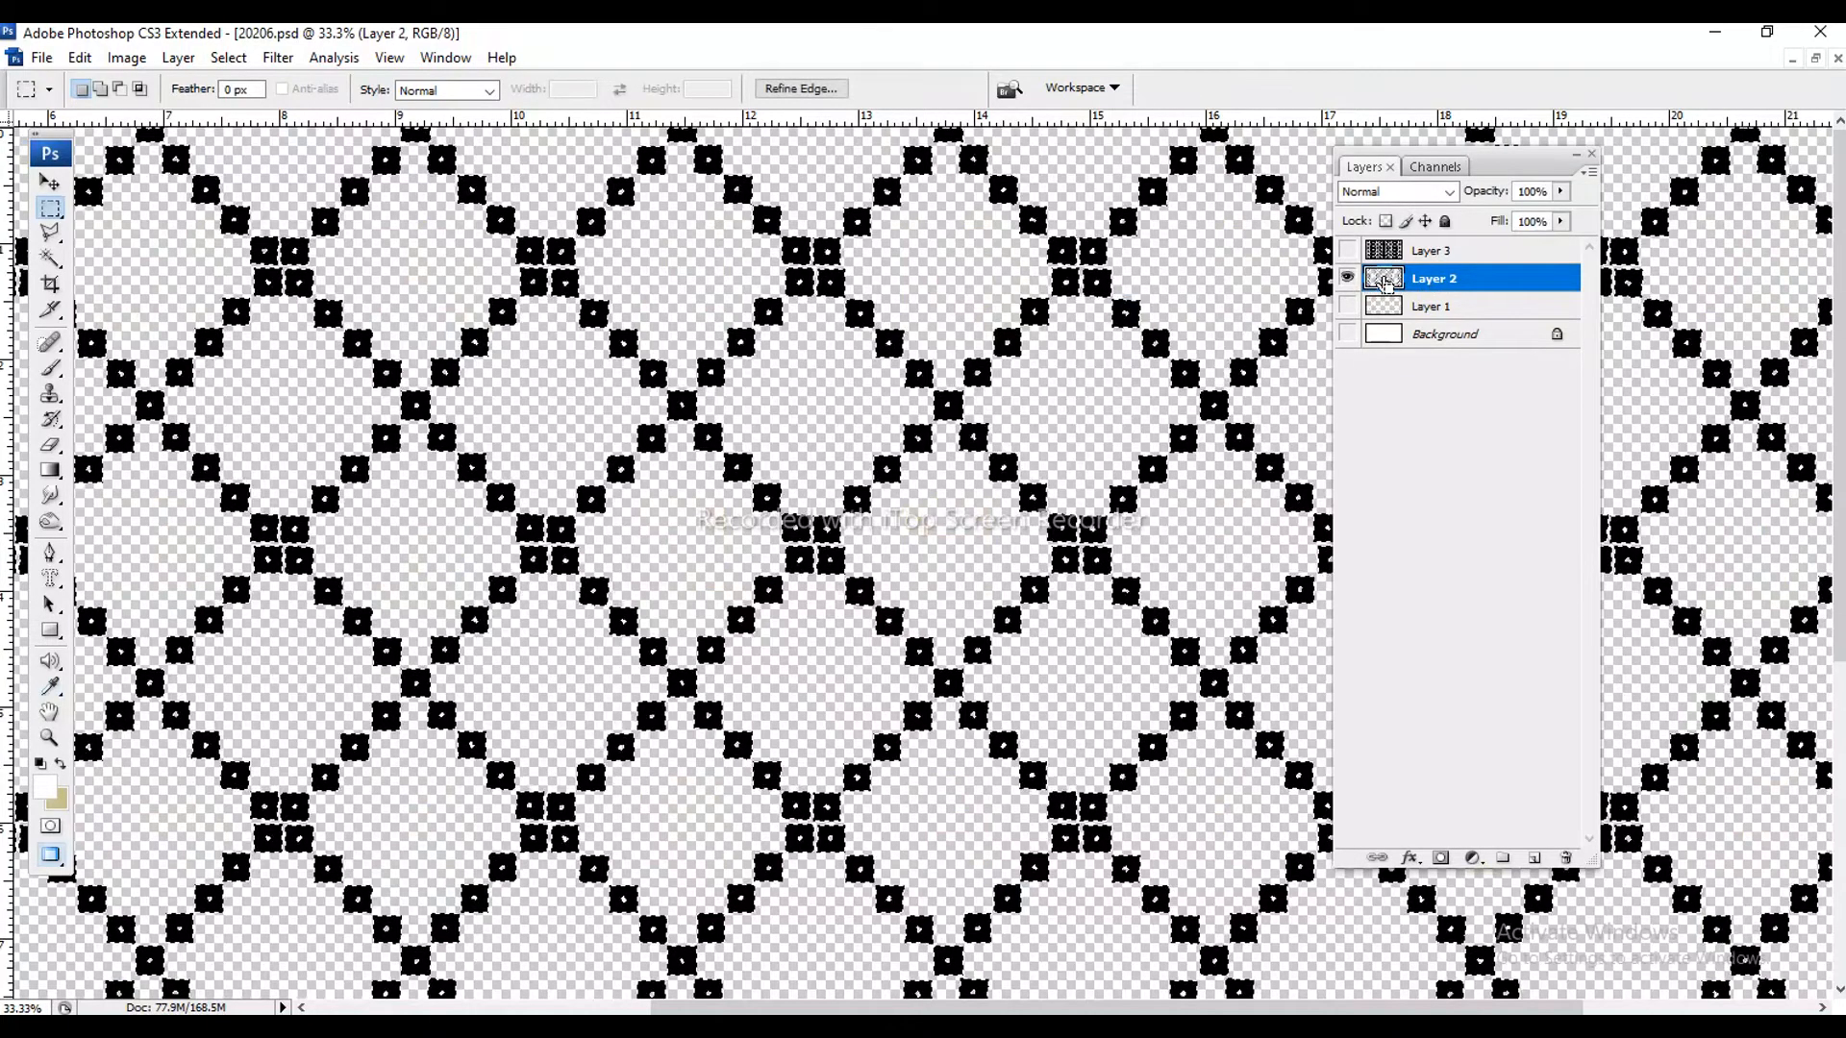
{"action": "left_click", "coordinate": [50, 686]}
{"action": "left_click", "coordinate": [58, 798]}
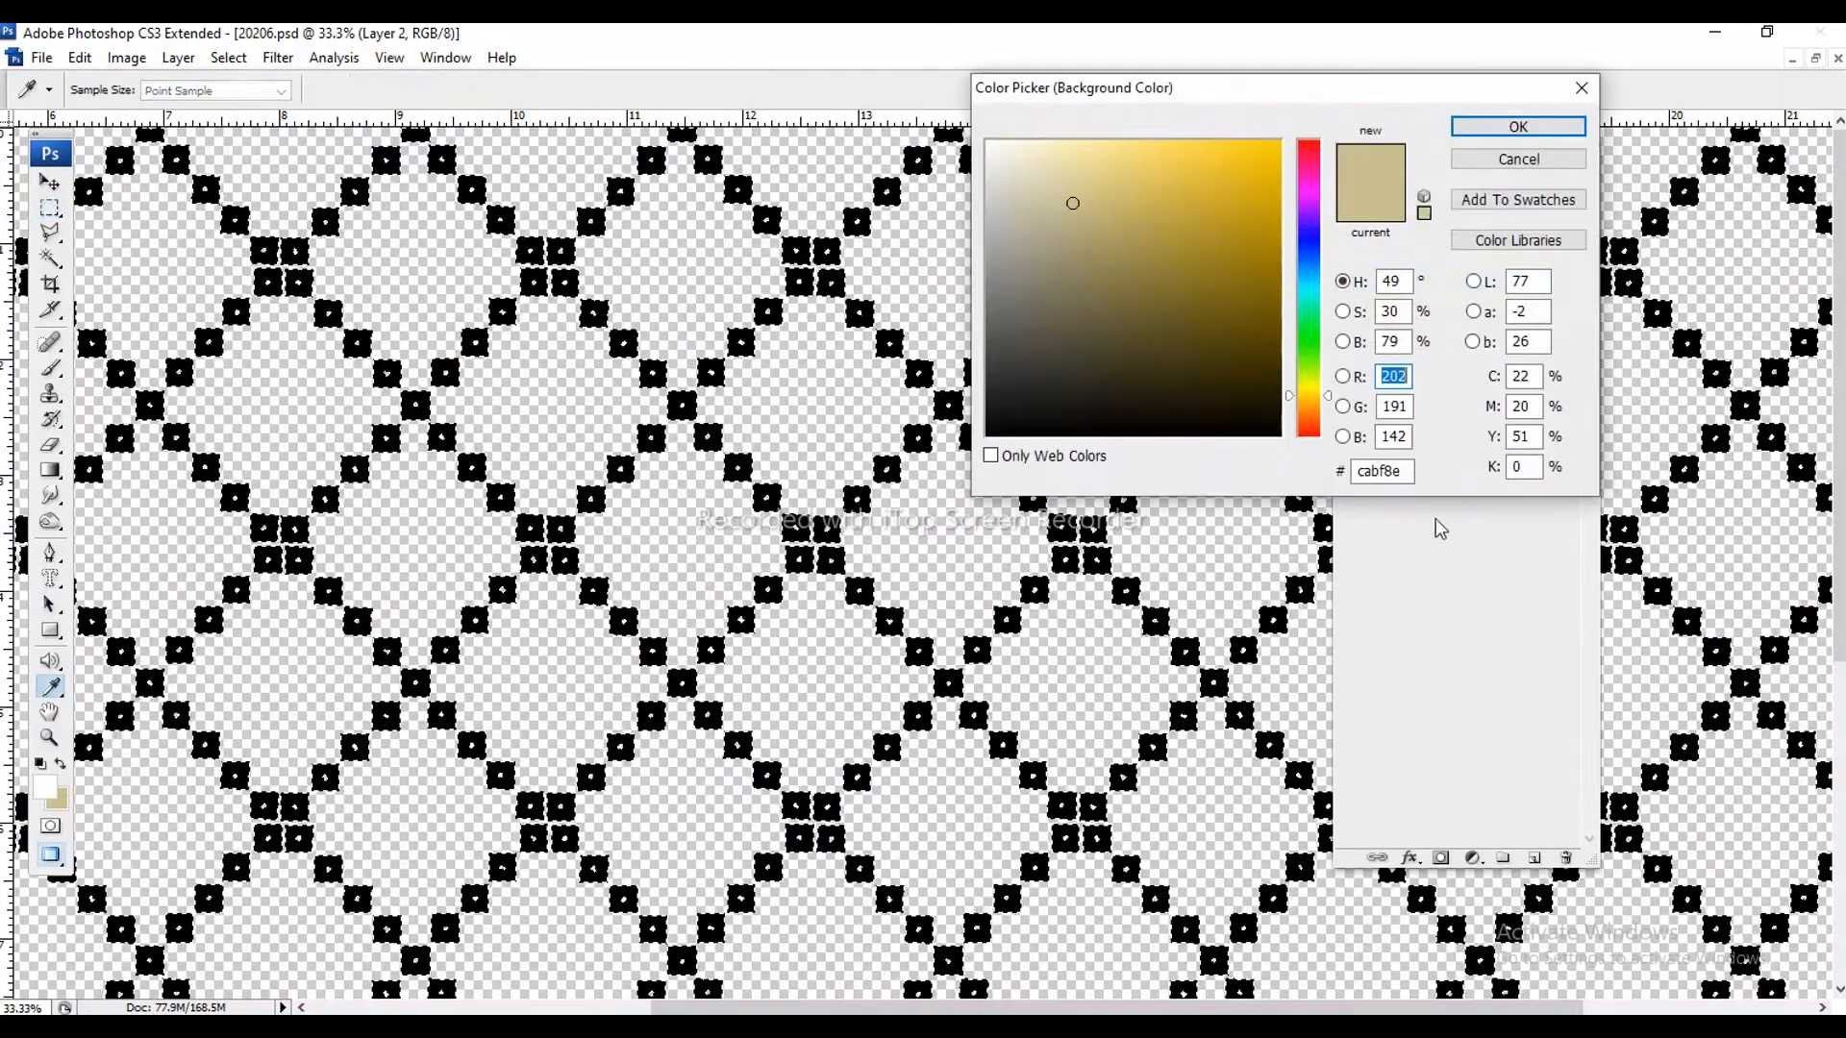
{"action": "left_click", "coordinate": [1403, 471]}
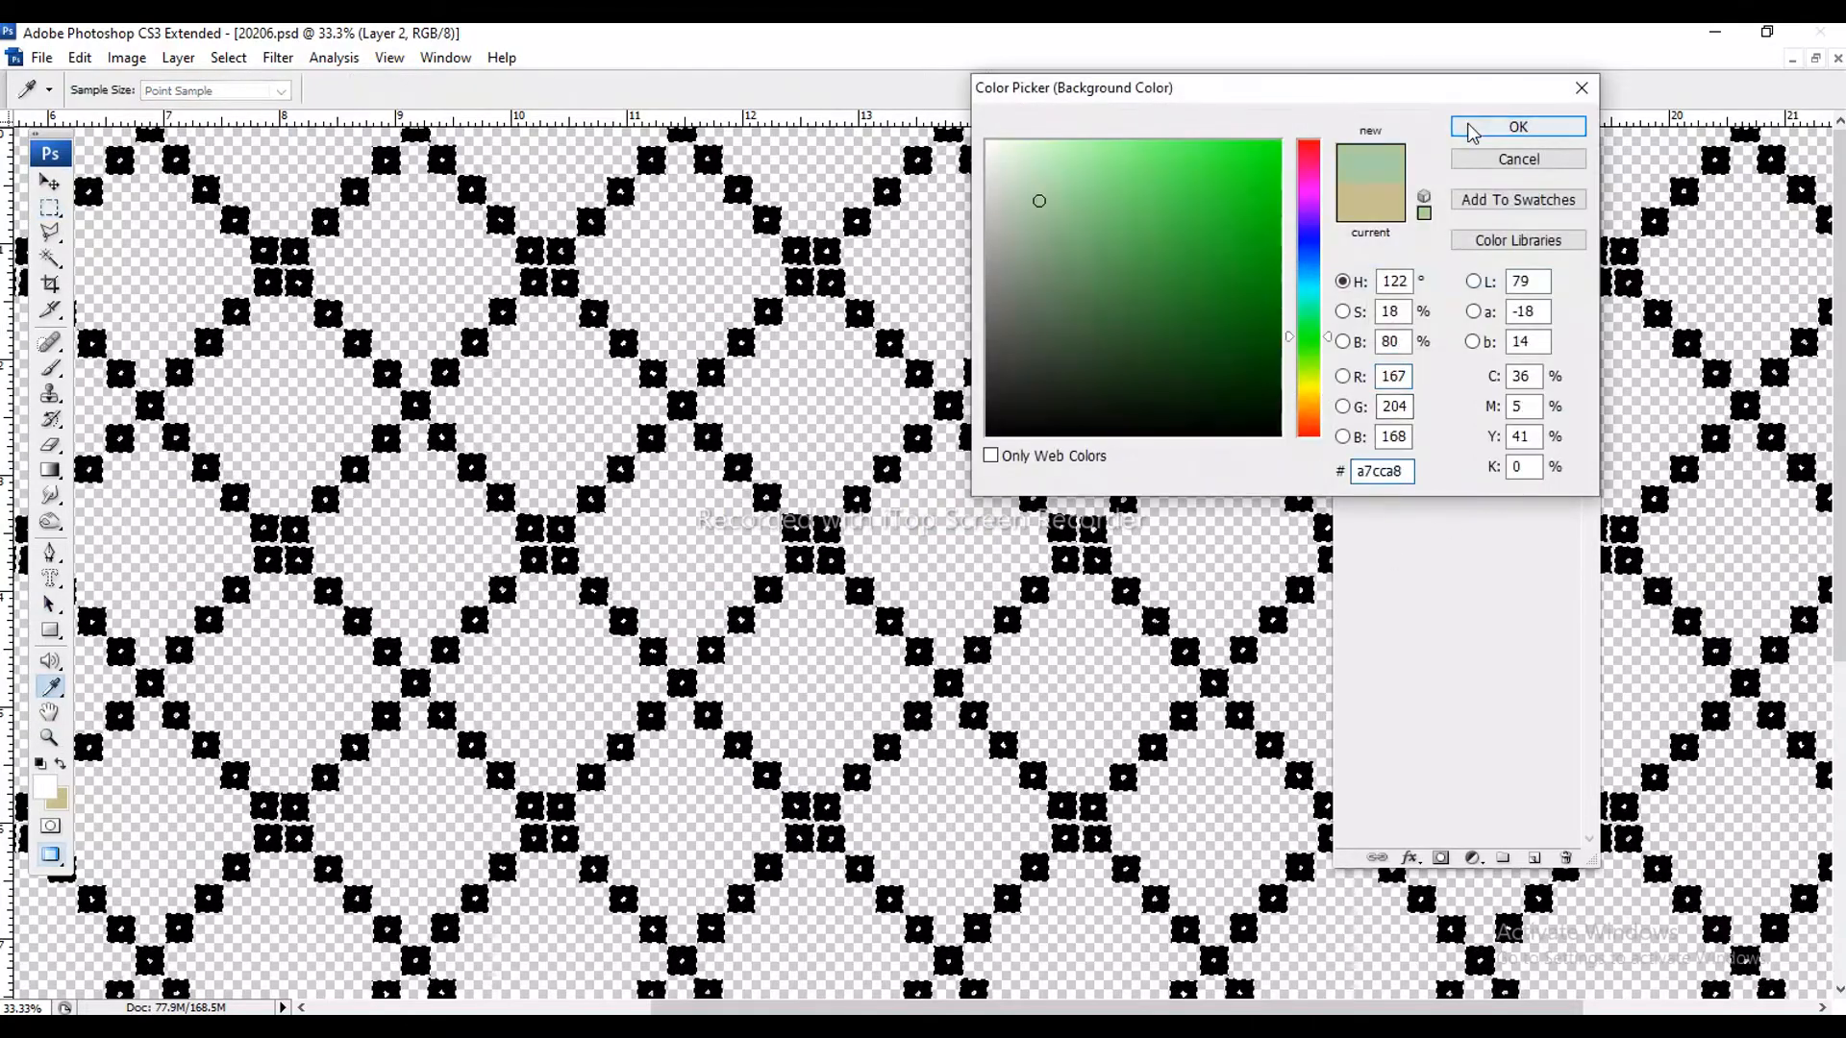
{"action": "left_click", "coordinate": [1466, 128]}
{"action": "key", "text": "m"}
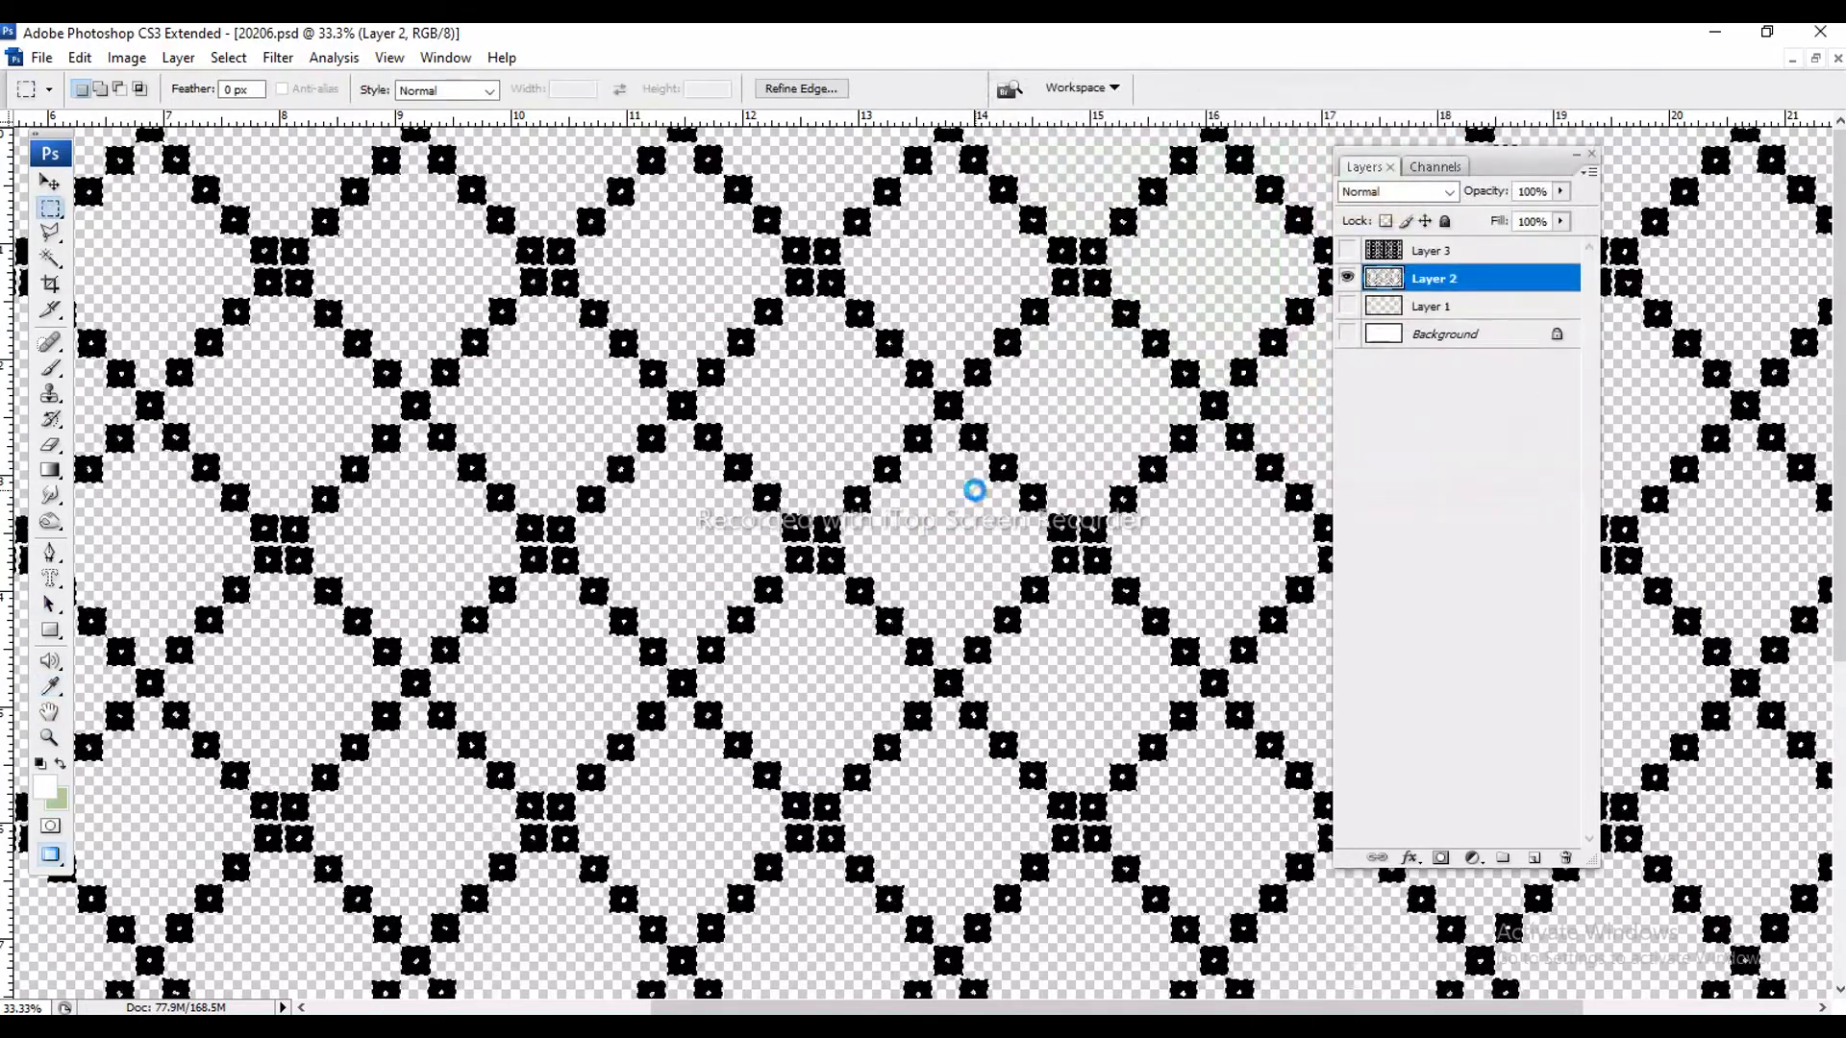
{"action": "key", "text": "ctrl+BackSpace"}
{"action": "left_click", "coordinate": [1347, 305]}
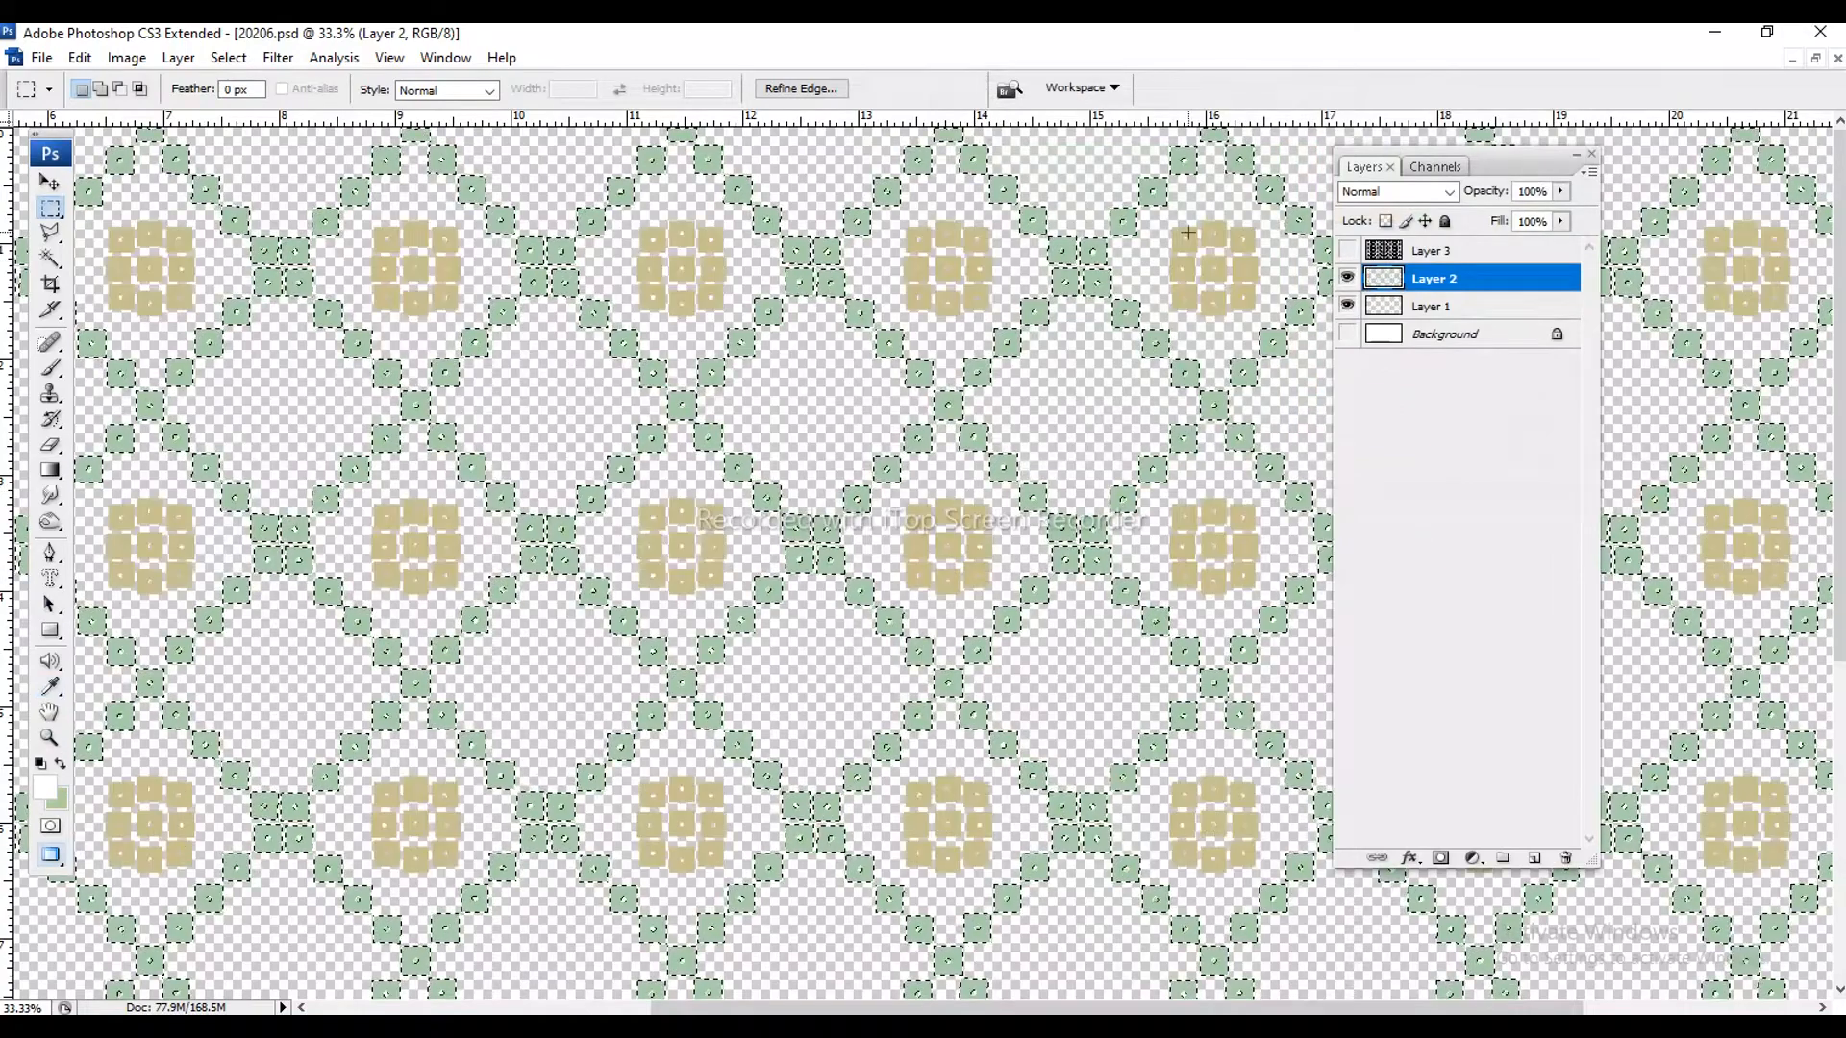
{"action": "key", "text": "ctrl+d"}
- Copy the hex color code from the D-Green spot channel's ink color and keep its channel options
{"action": "left_click", "coordinate": [1436, 167]}
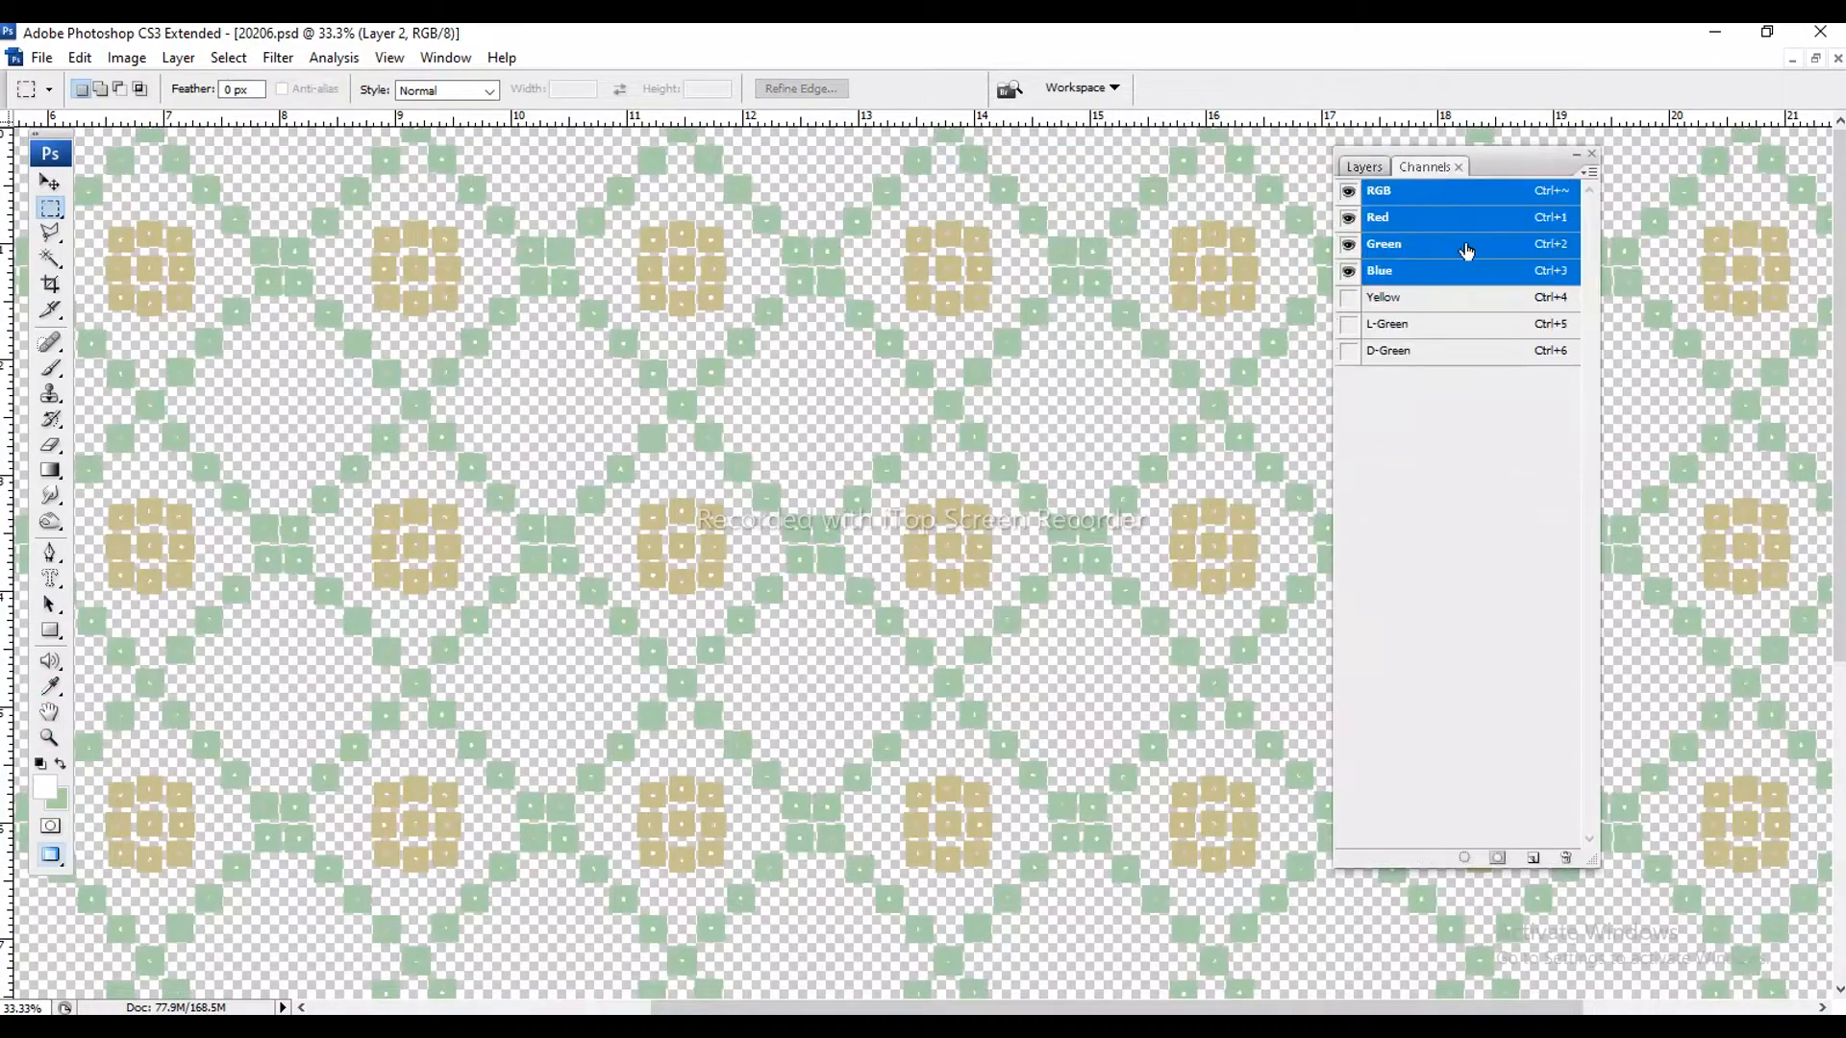
{"action": "left_click", "coordinate": [1402, 352]}
{"action": "left_click", "coordinate": [1396, 321]}
{"action": "left_click", "coordinate": [1447, 361]}
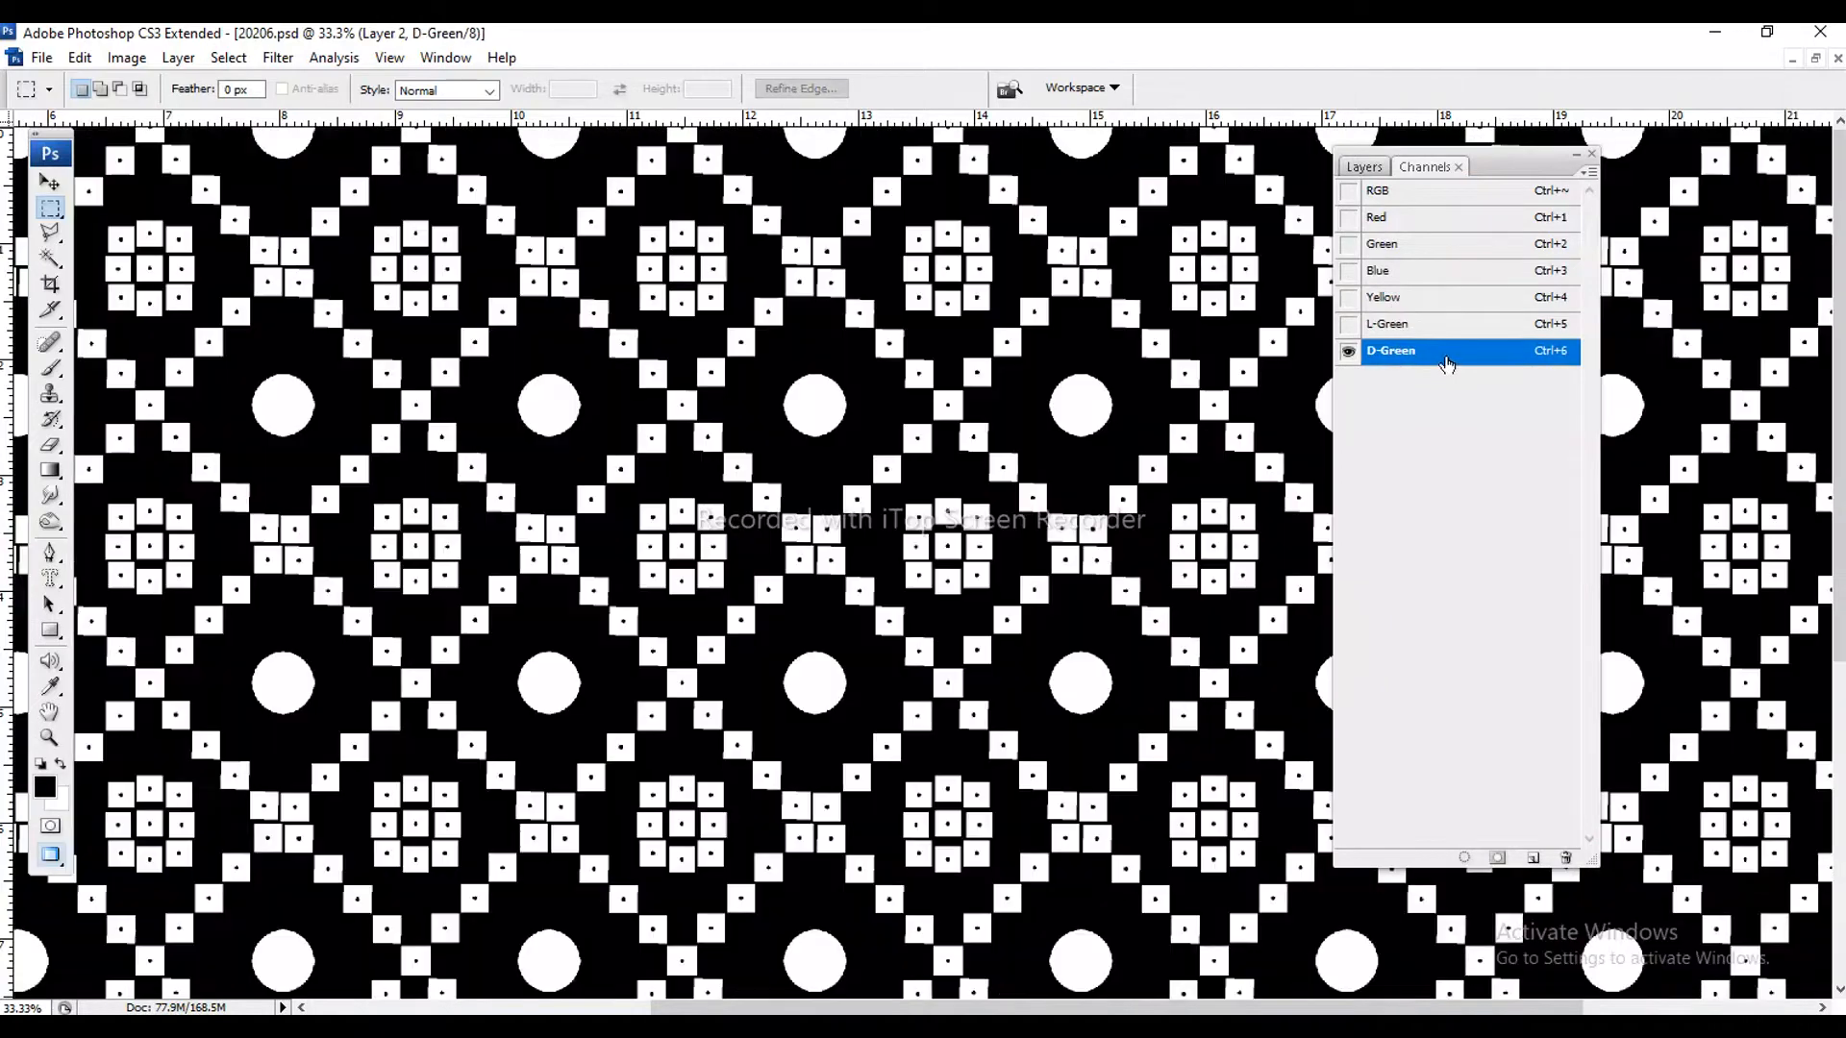
{"action": "double_click", "coordinate": [1455, 351]}
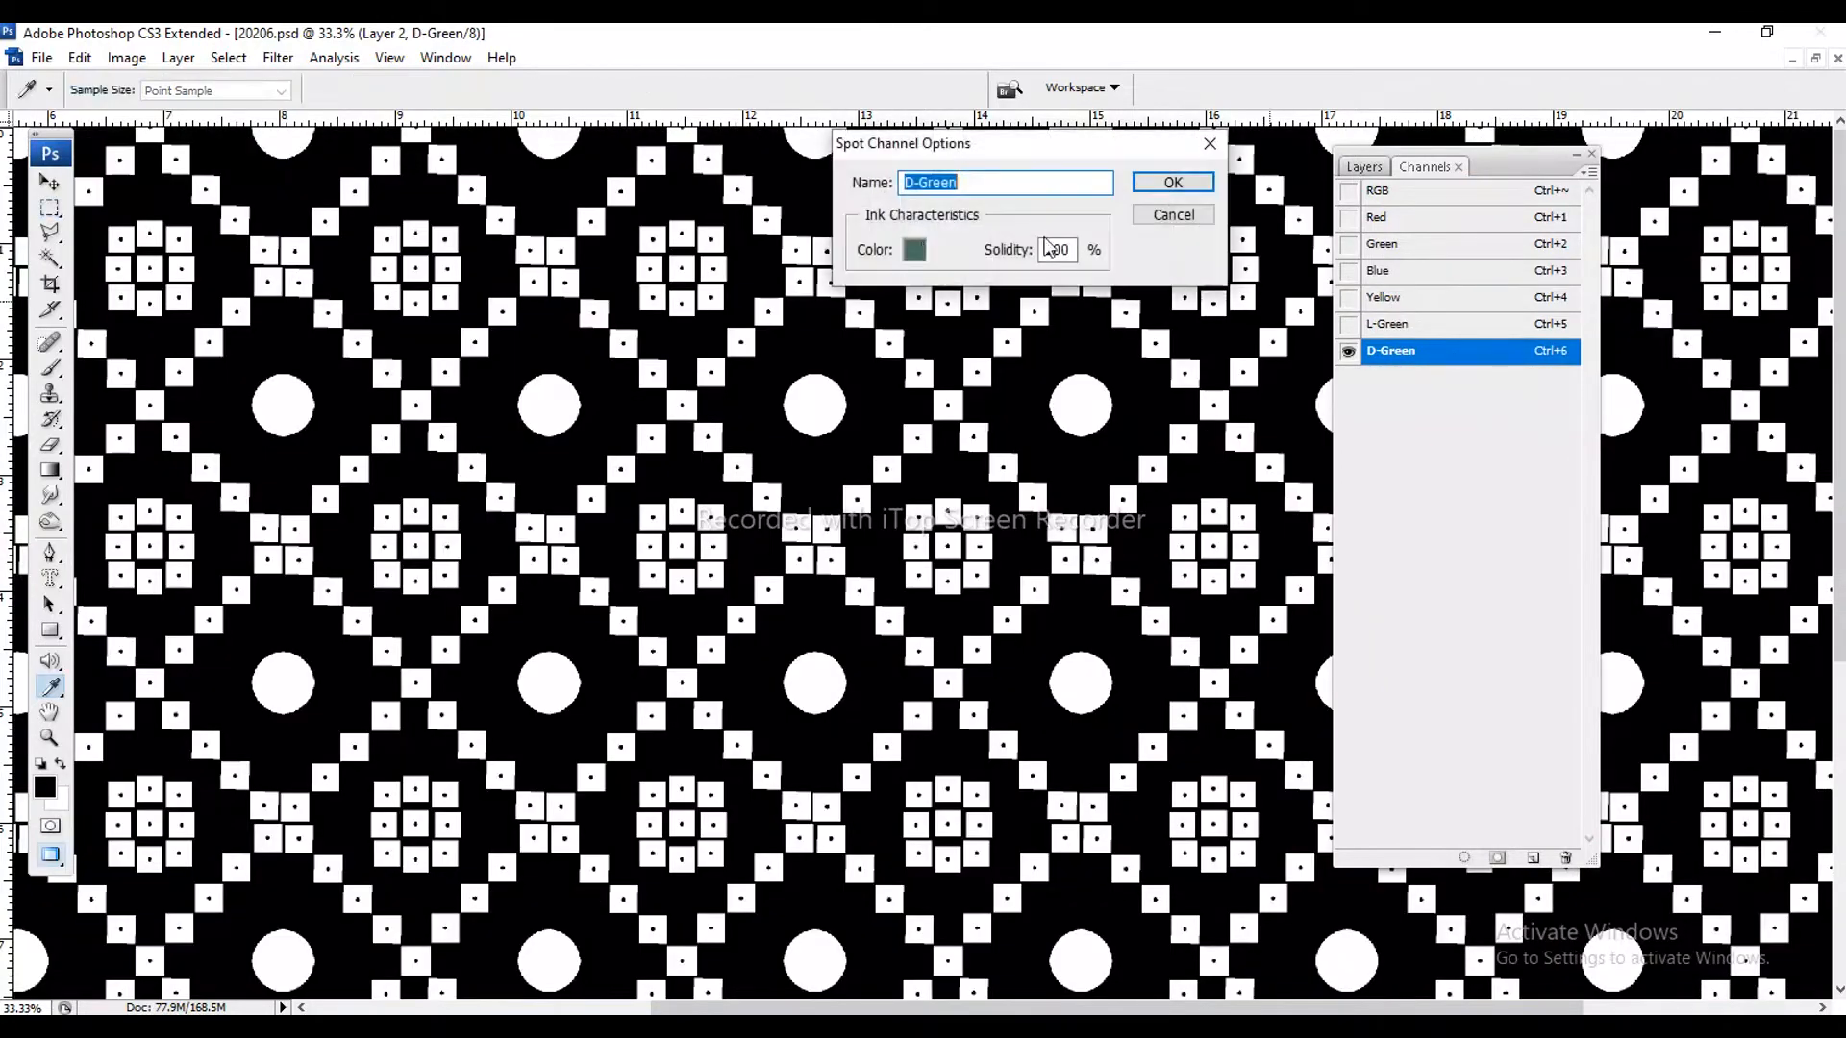
{"action": "left_click", "coordinate": [915, 252]}
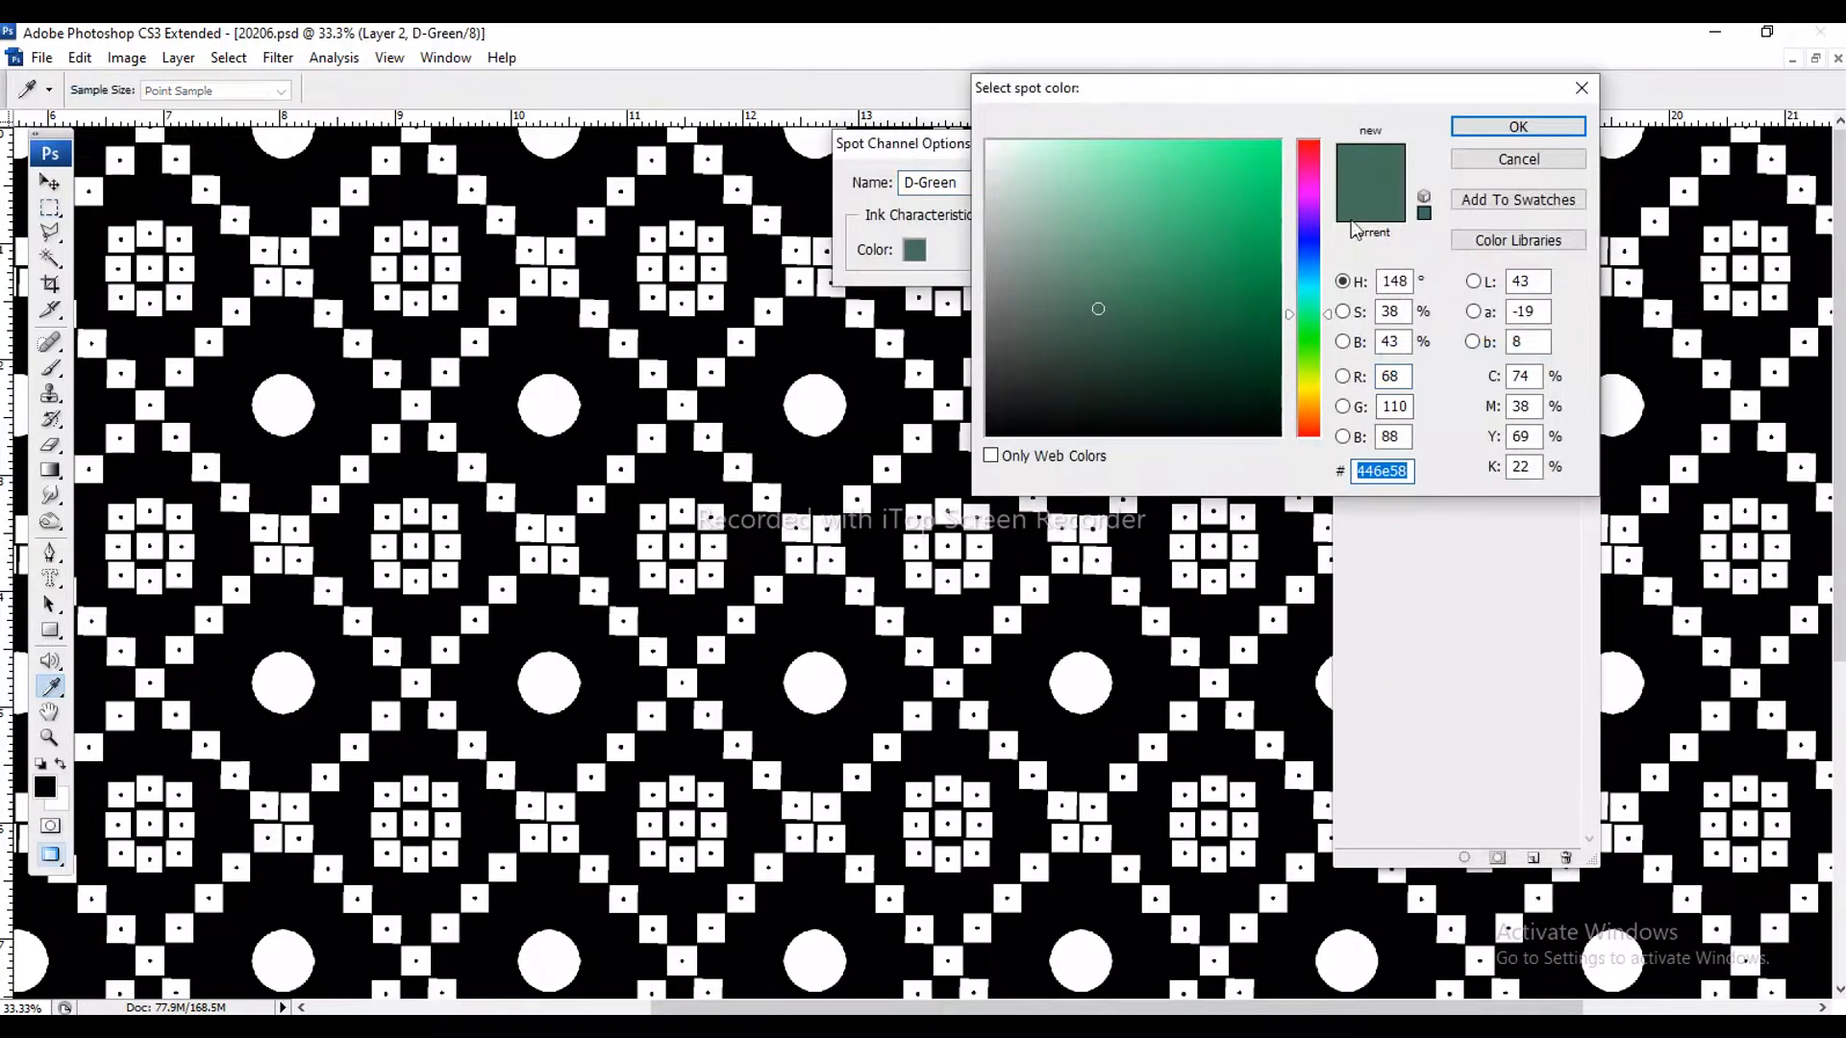
{"action": "left_click", "coordinate": [1518, 127]}
{"action": "left_click", "coordinate": [1173, 185]}
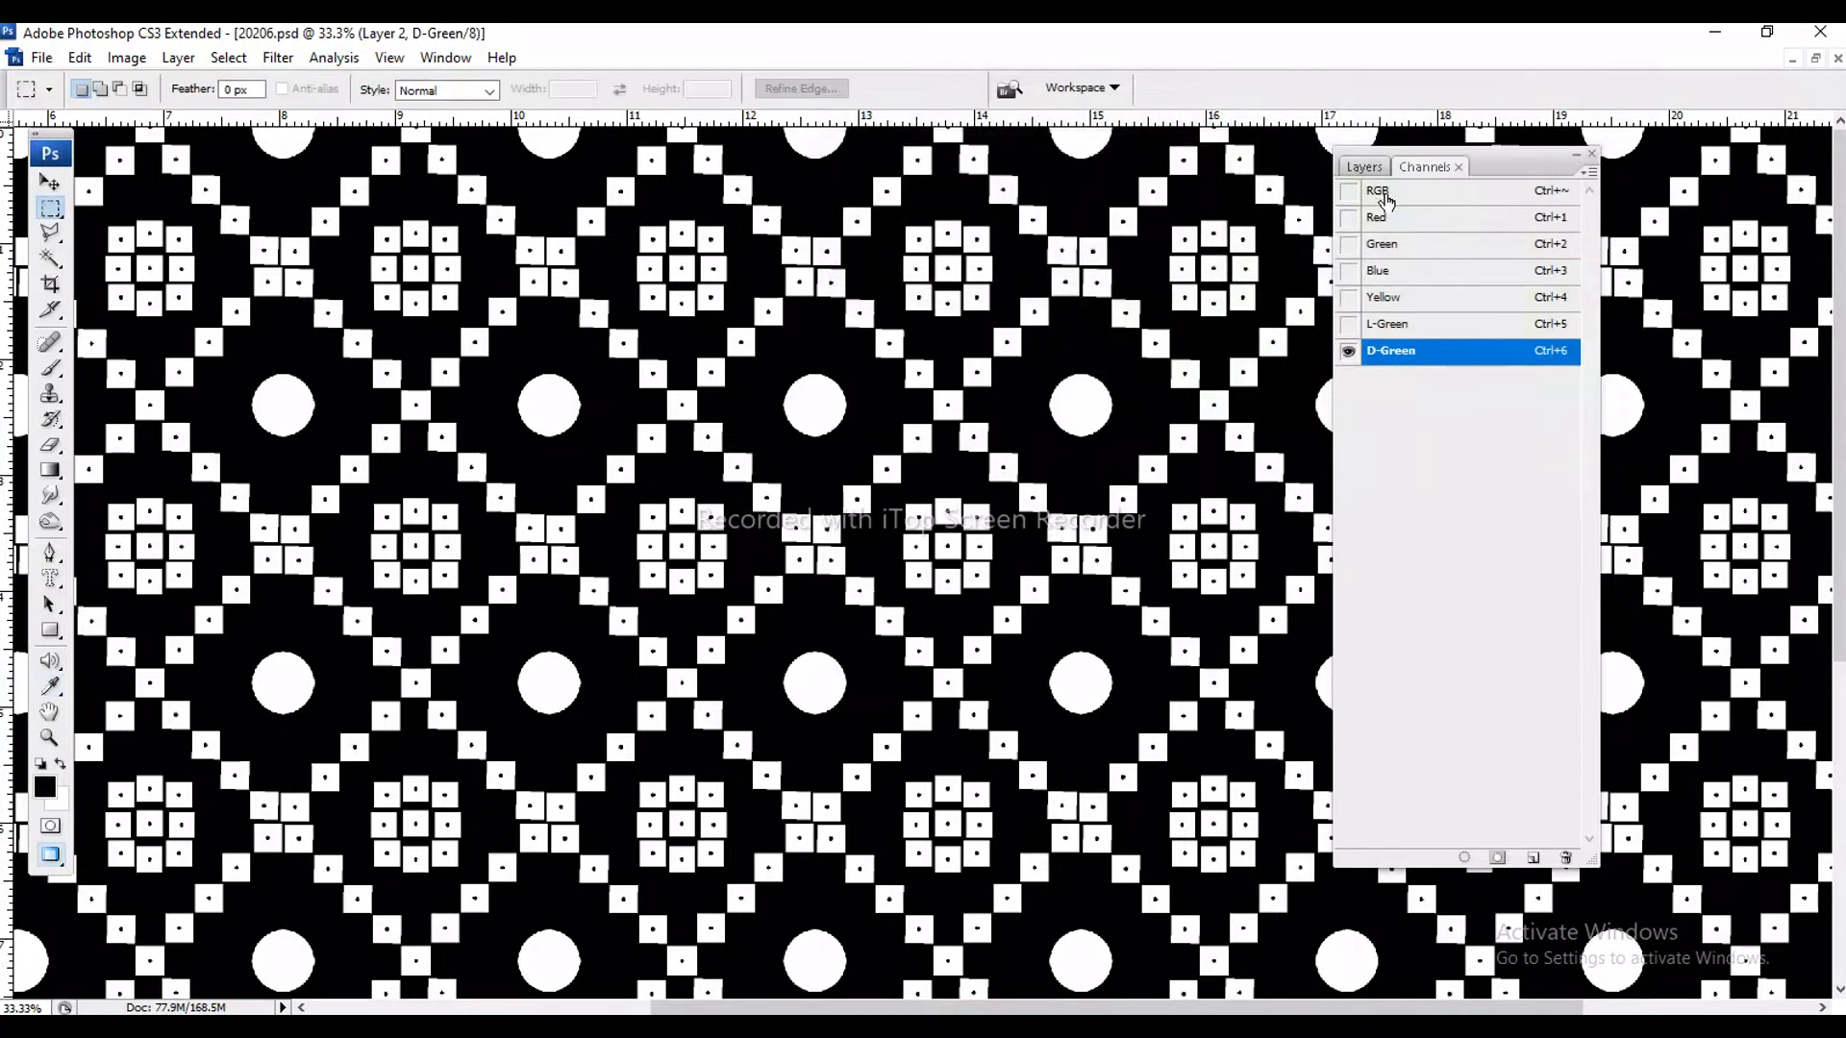
- Return to the RGB composite and make Layer 3 active and visible without changing its layer style
{"action": "left_click", "coordinate": [1385, 196]}
{"action": "left_click", "coordinate": [1365, 168]}
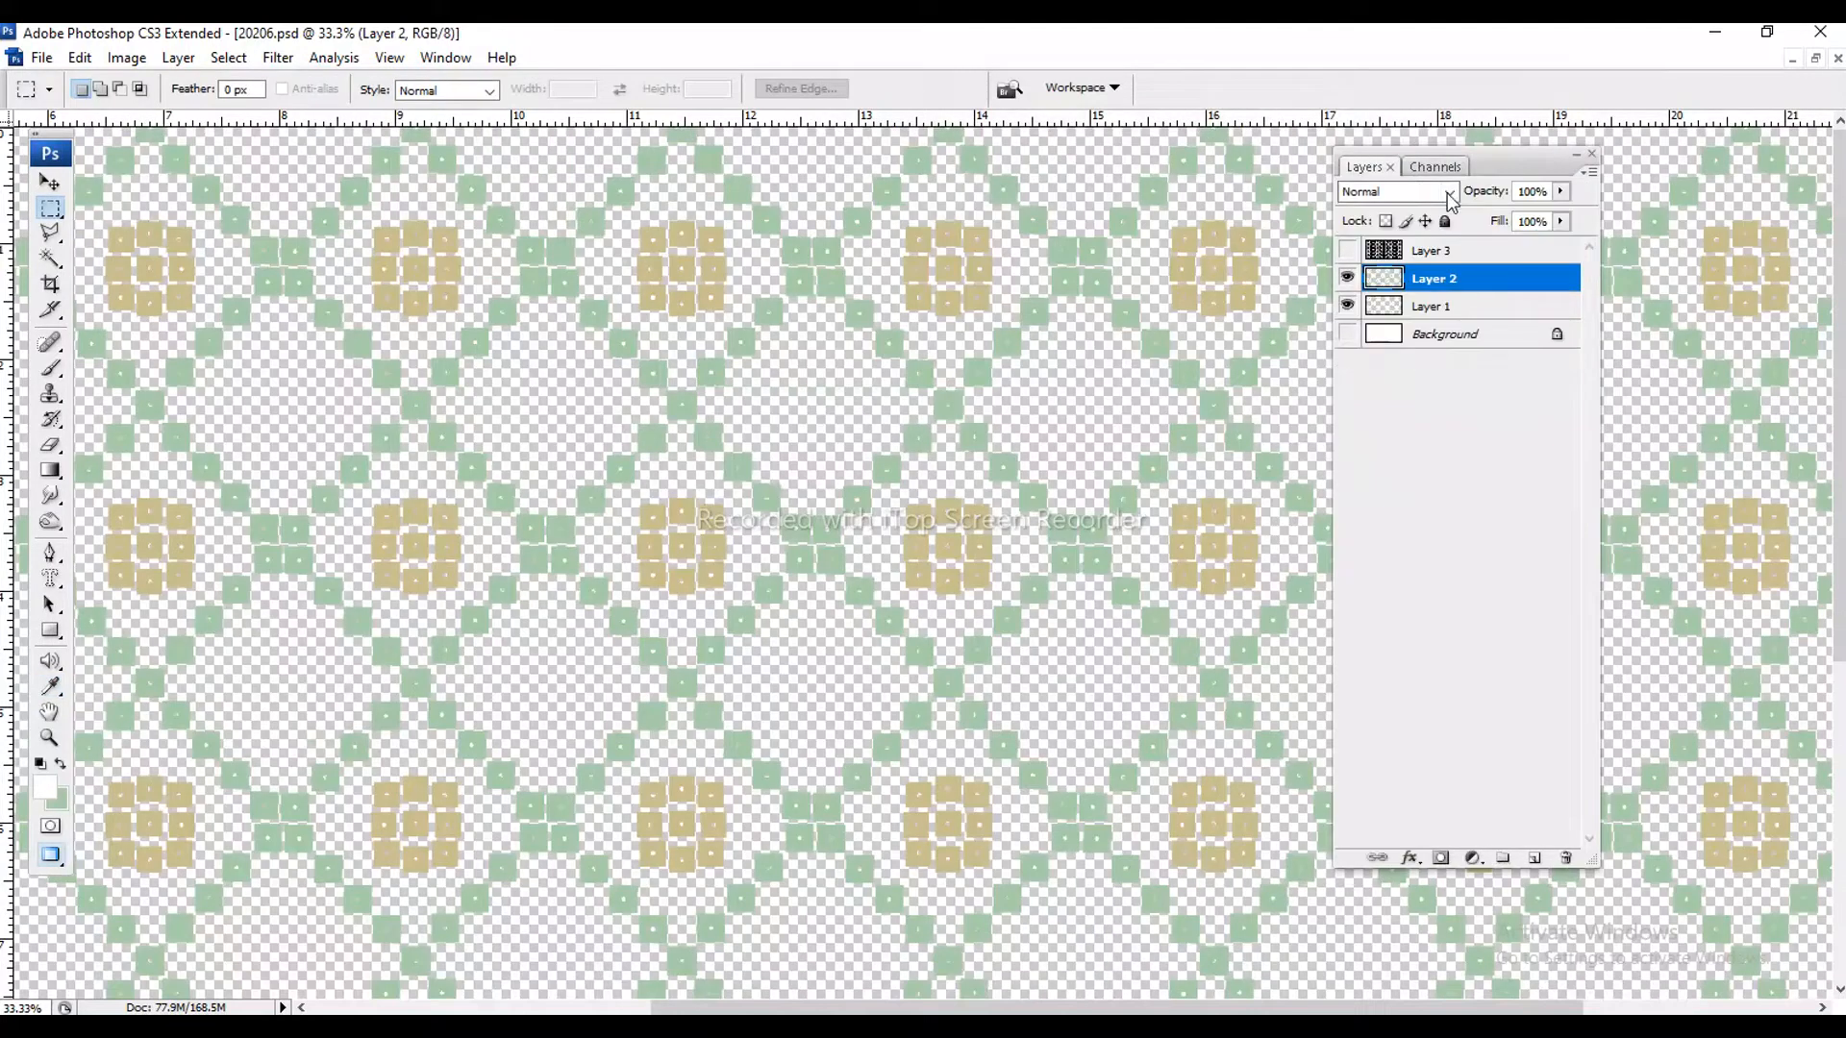
{"action": "double_click", "coordinate": [1461, 255]}
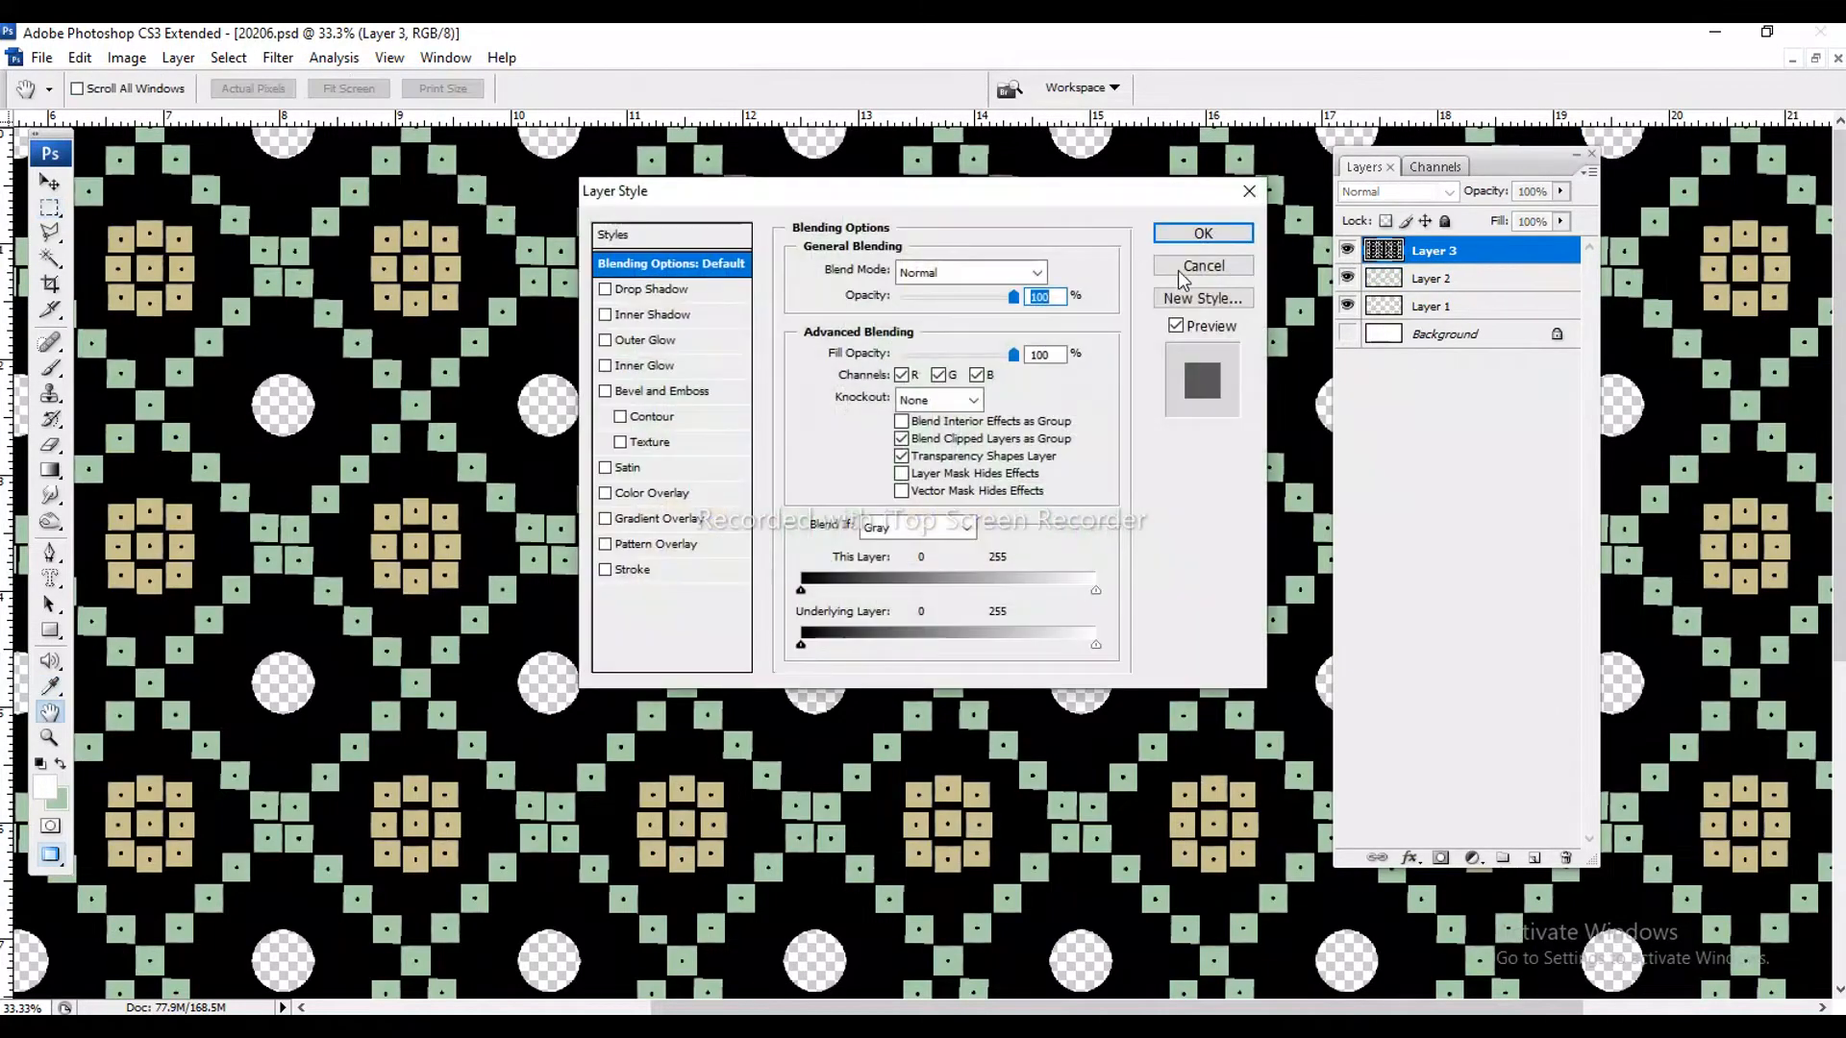
{"action": "left_click", "coordinate": [1179, 269]}
{"action": "left_click_drag", "start_coordinate": [1489, 160], "coordinate": [1454, 167]}
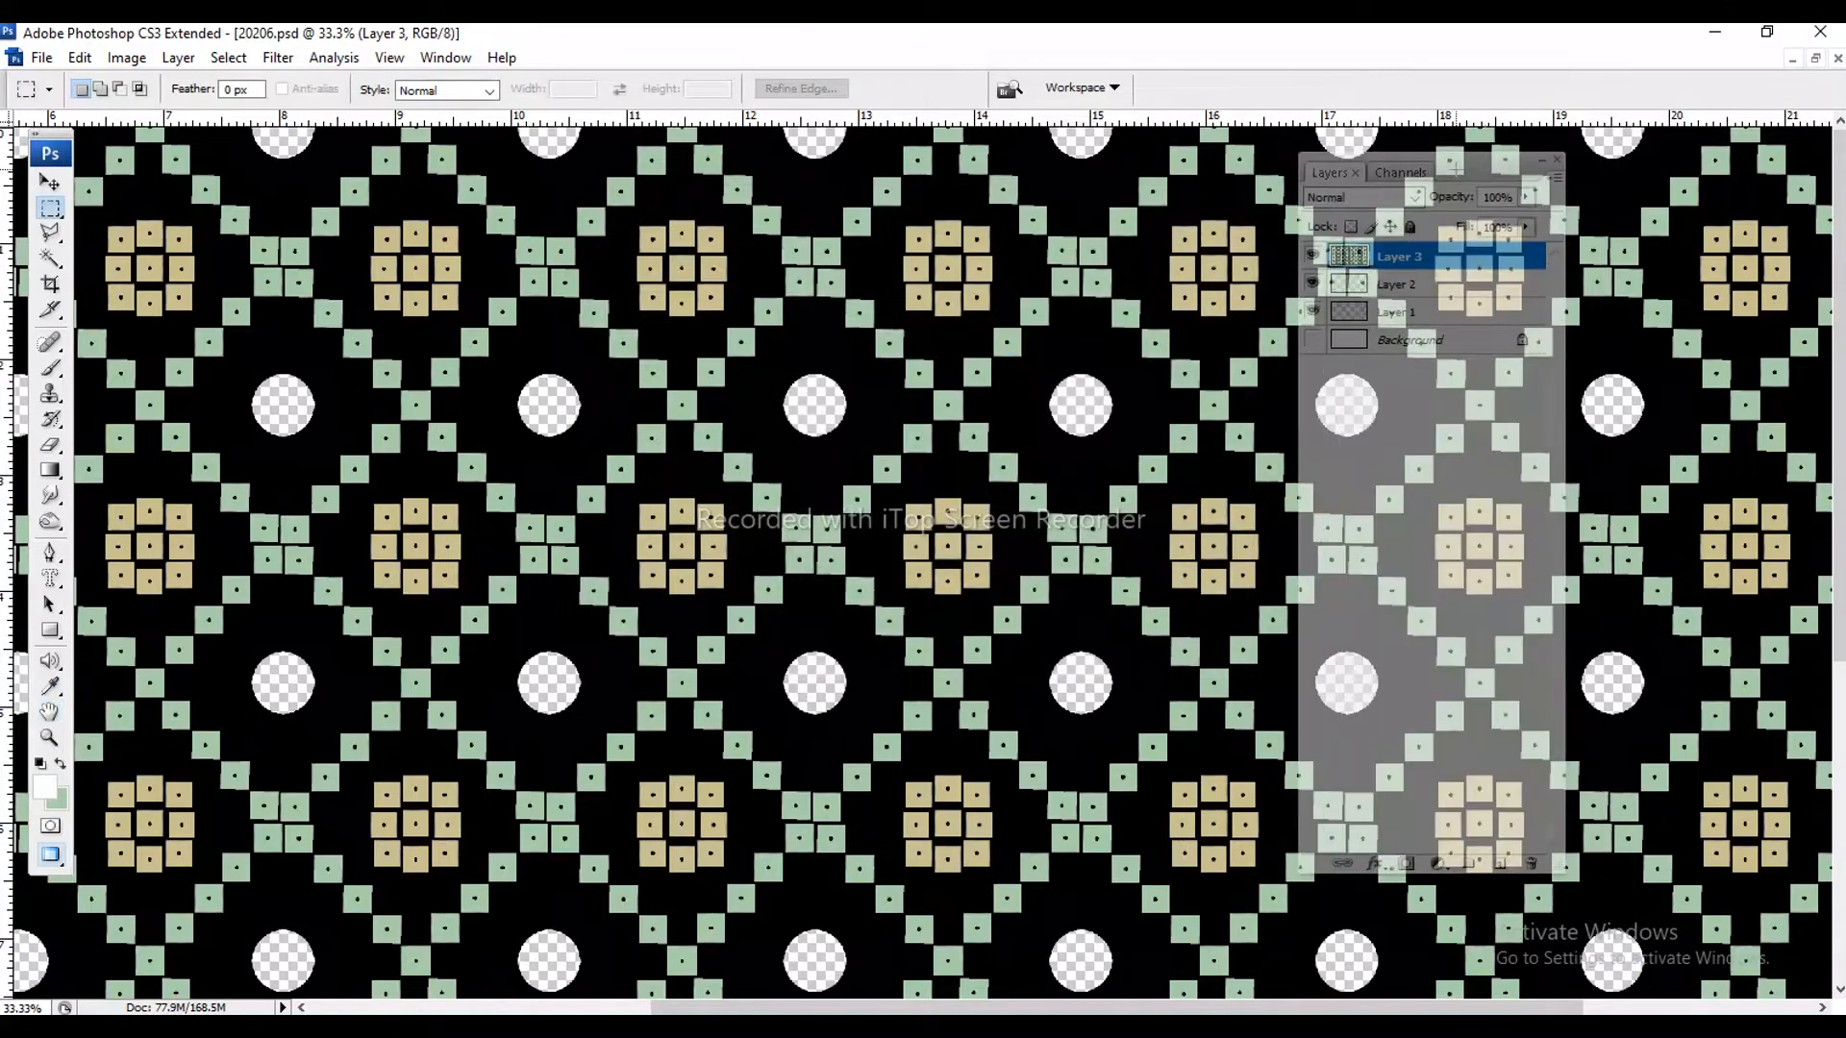
- Load Layer 3's pixels as a selection, fill it with background color hex 446e58 and deselect
{"action": "left_click", "coordinate": [1350, 257], "text": "ctrl"}
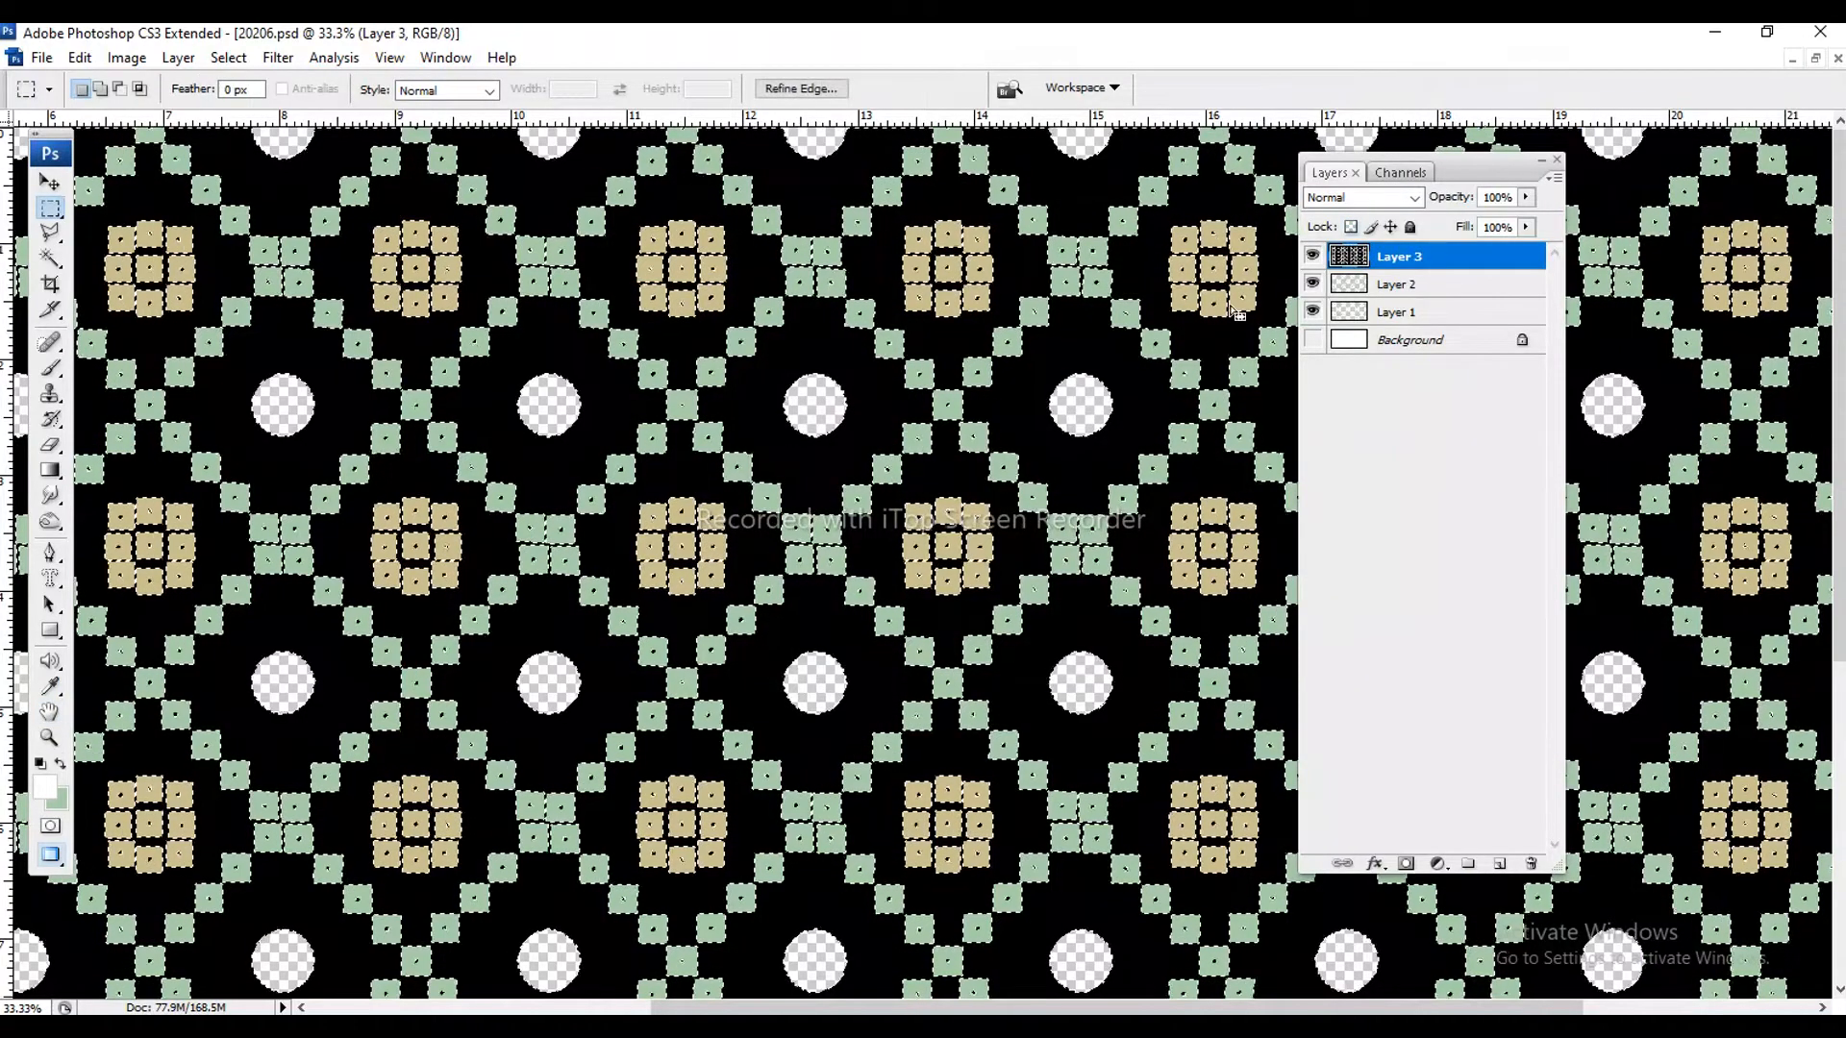
{"action": "left_click", "coordinate": [58, 802]}
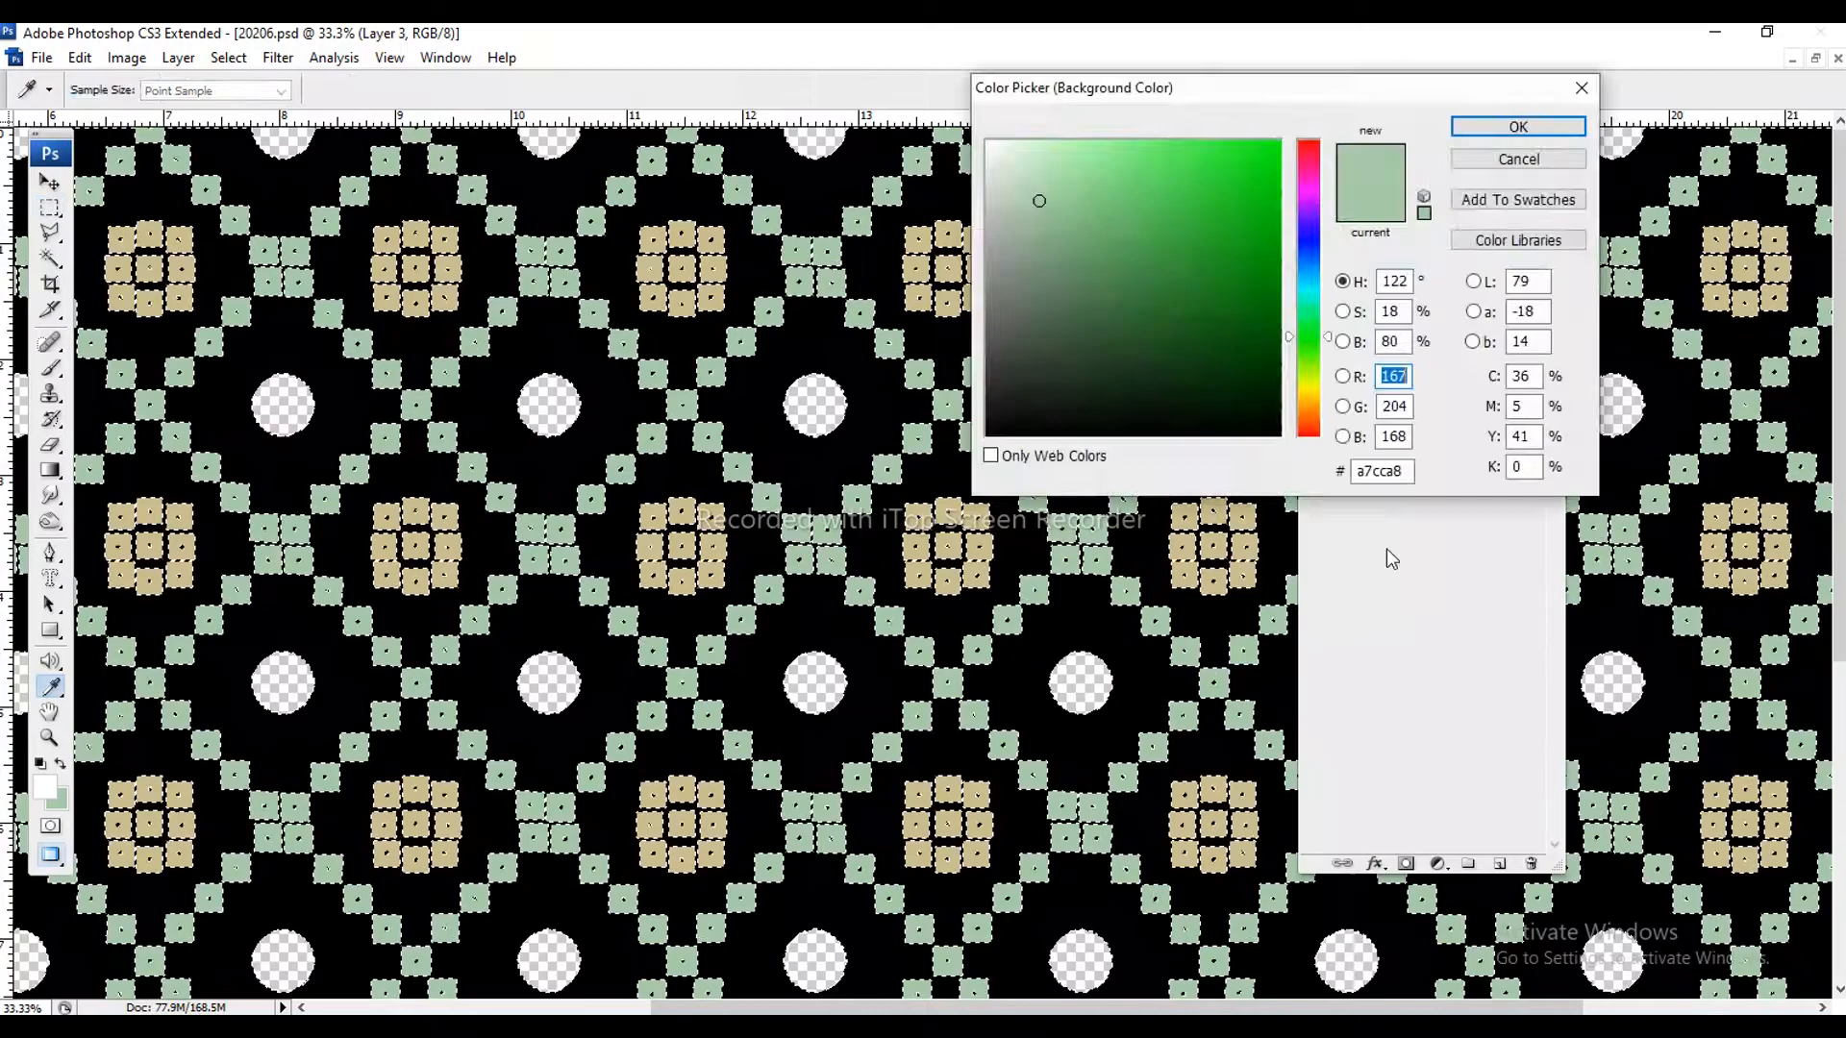
{"action": "double_click", "coordinate": [1389, 471]}
{"action": "type", "text": "446e58"}
{"action": "left_click", "coordinate": [1517, 126]}
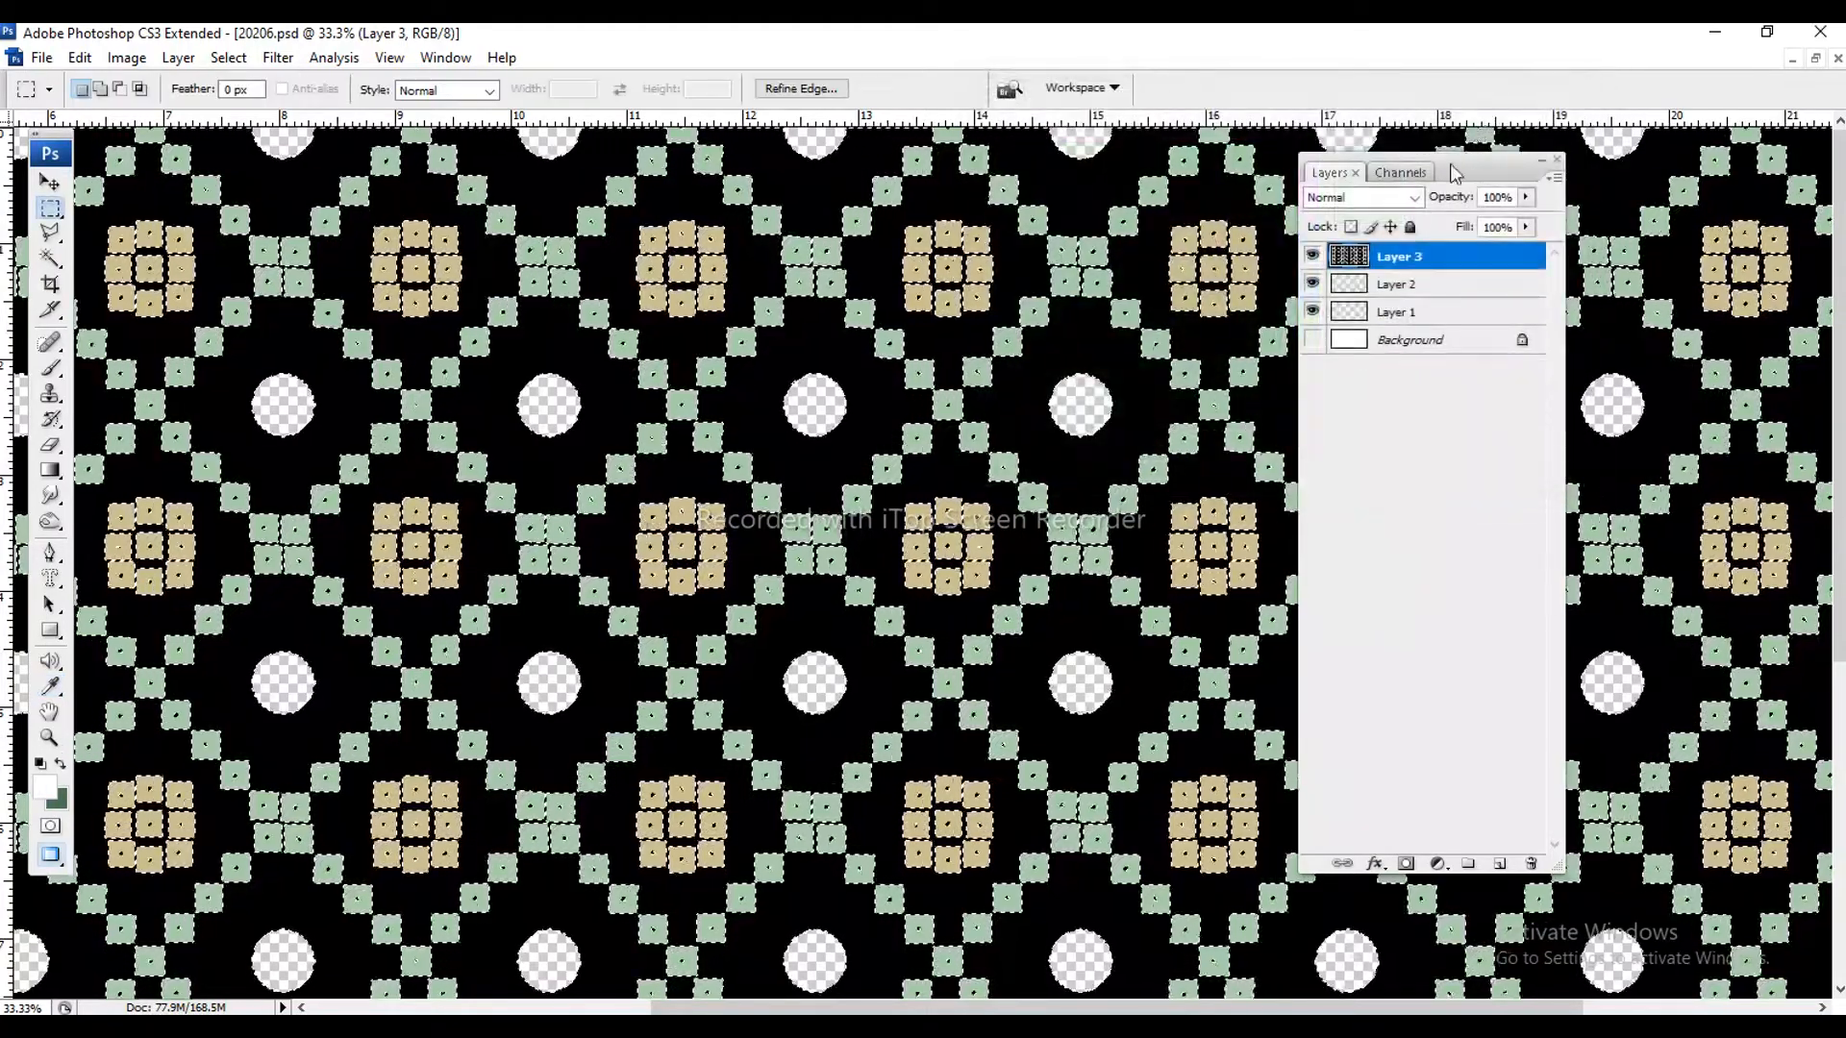
{"action": "key", "text": "ctrl+BackSpace"}
{"action": "key", "text": "ctrl+d"}
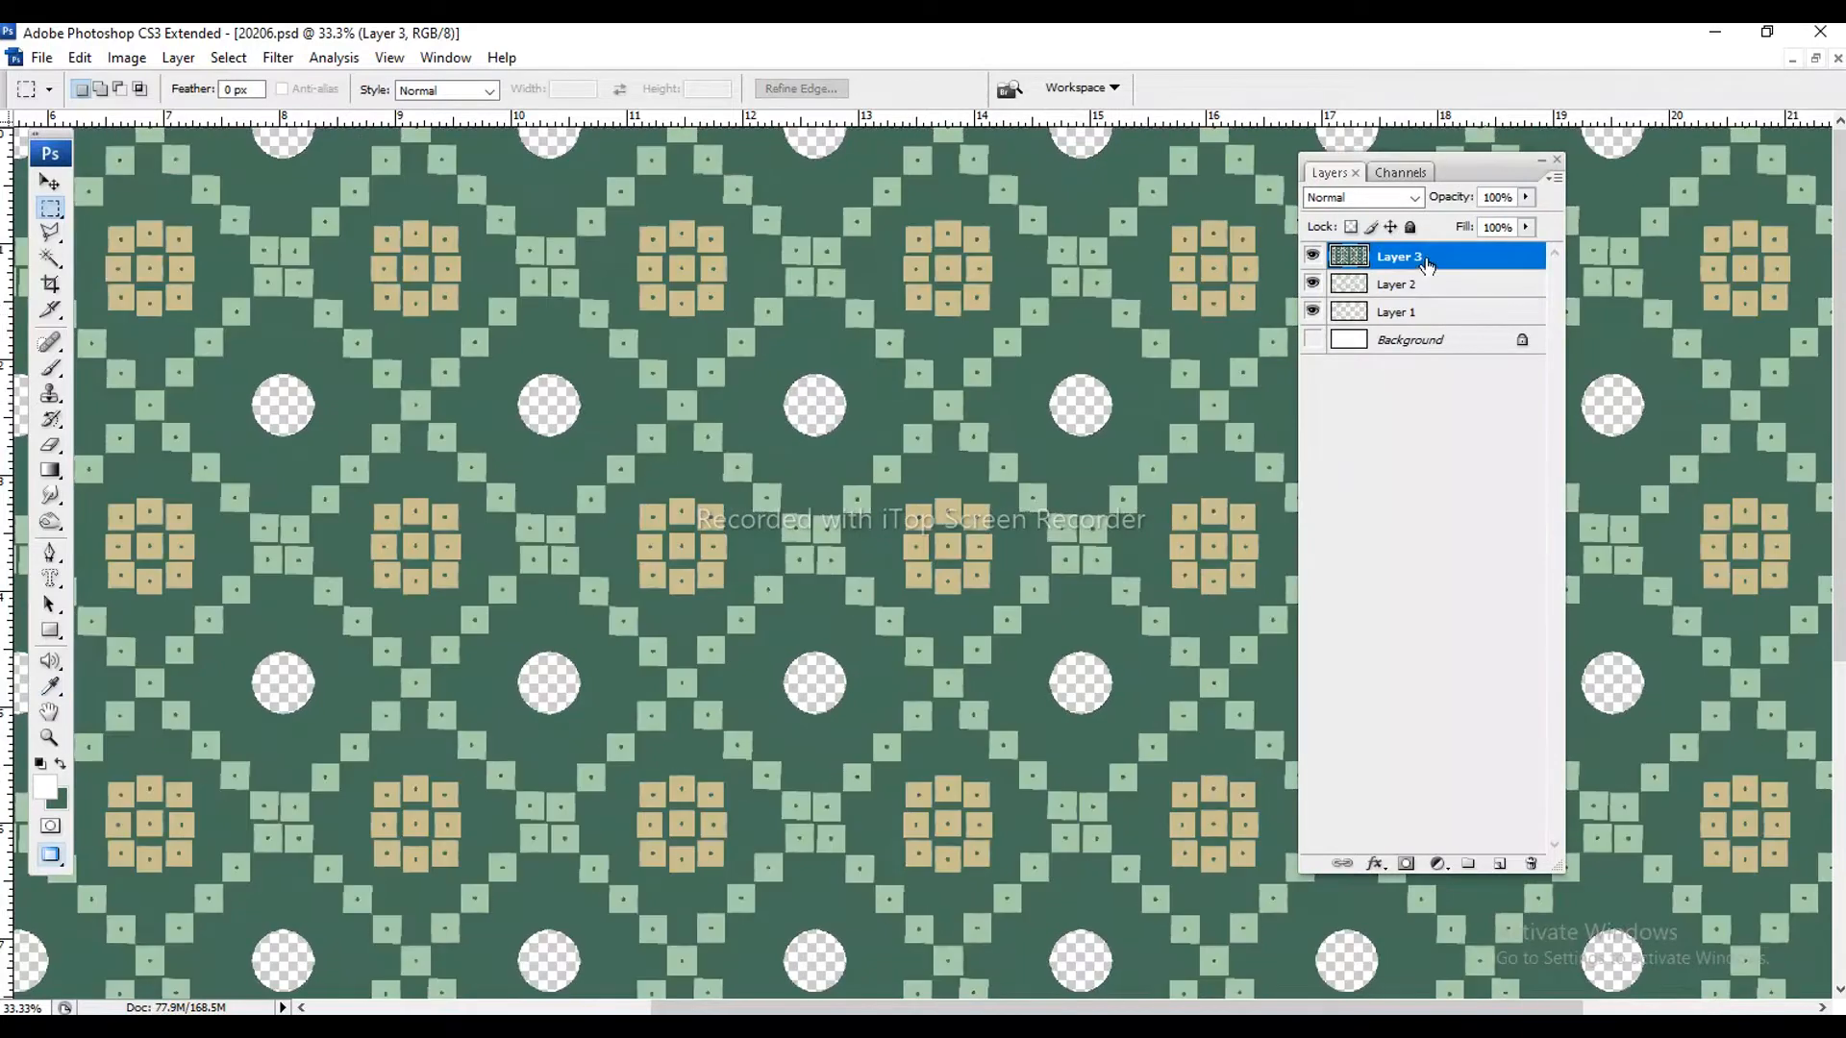
- Hide Layers 1 and 2 to examine the dark green artwork of Layer 3 by itself
{"action": "left_click", "coordinate": [1313, 339]}
{"action": "left_click", "coordinate": [1313, 340]}
{"action": "right_click", "coordinate": [755, 432]}
{"action": "left_click", "coordinate": [833, 498]}
{"action": "left_click", "coordinate": [1312, 284]}
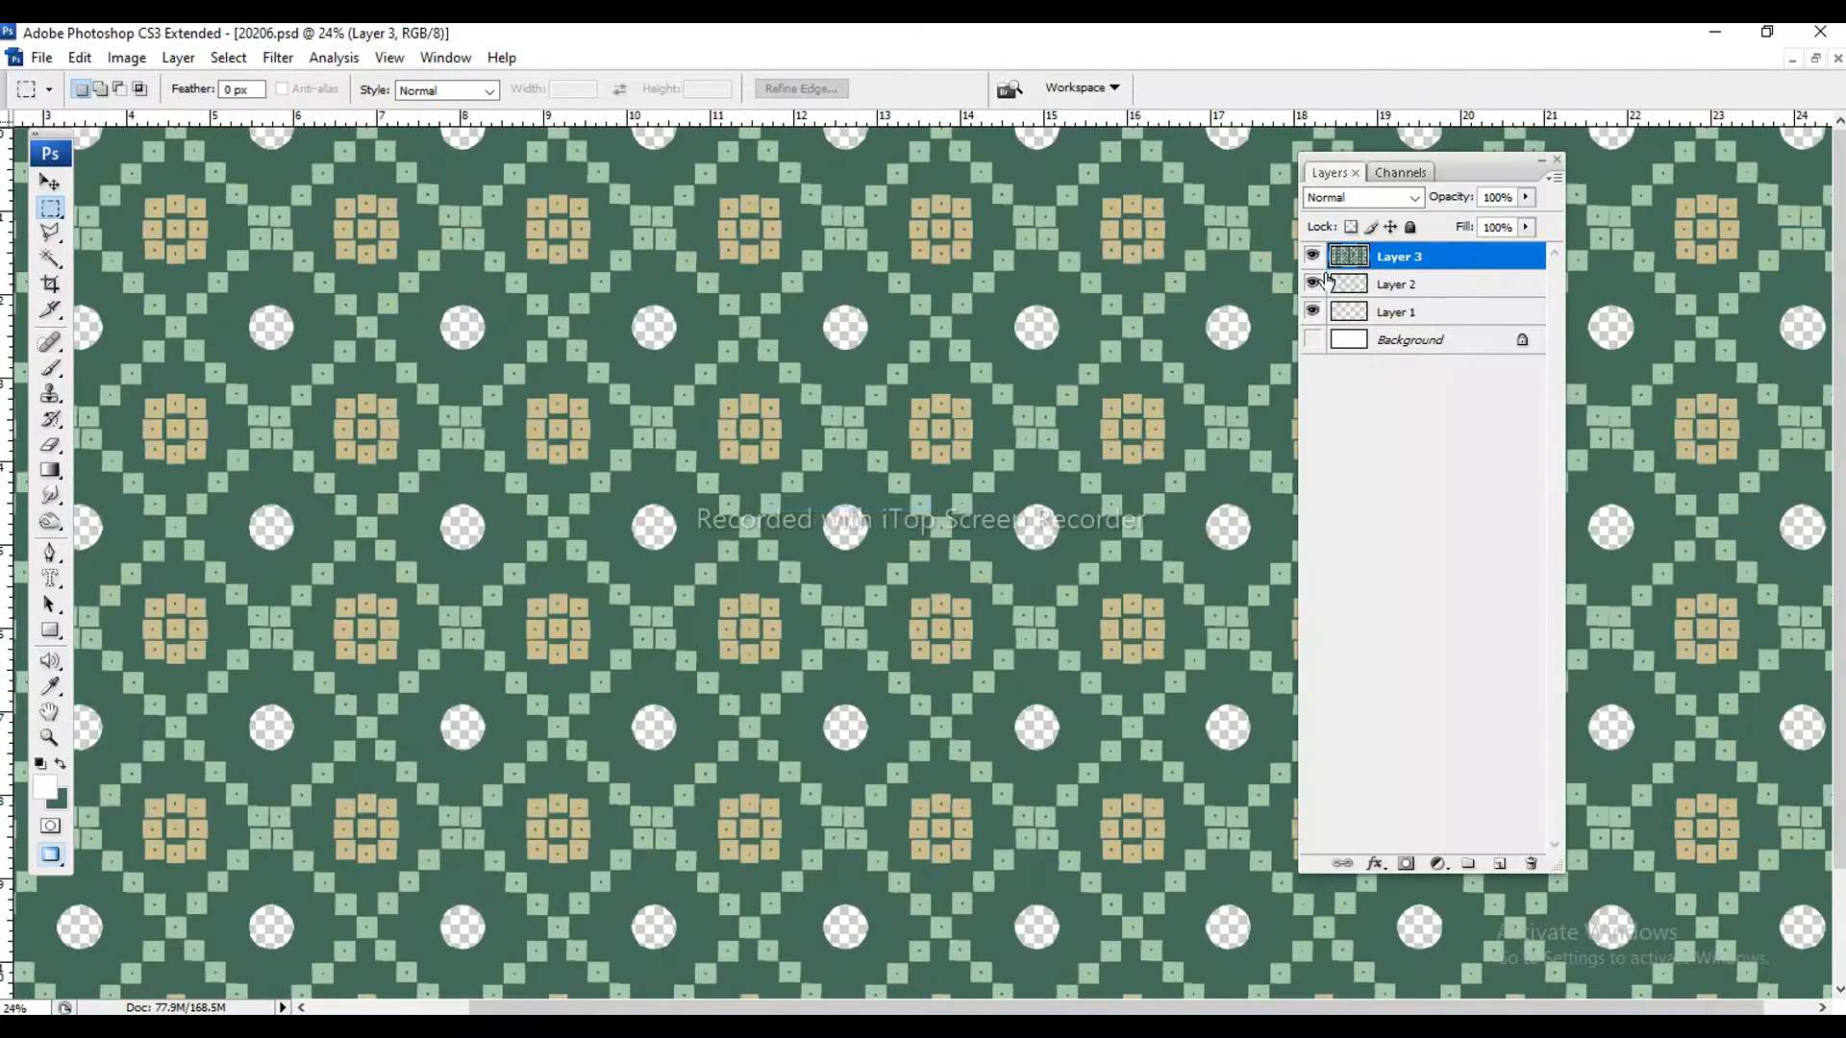
{"action": "left_click", "coordinate": [1312, 312]}
{"action": "left_click", "coordinate": [1439, 310]}
{"action": "left_click", "coordinate": [1394, 257]}
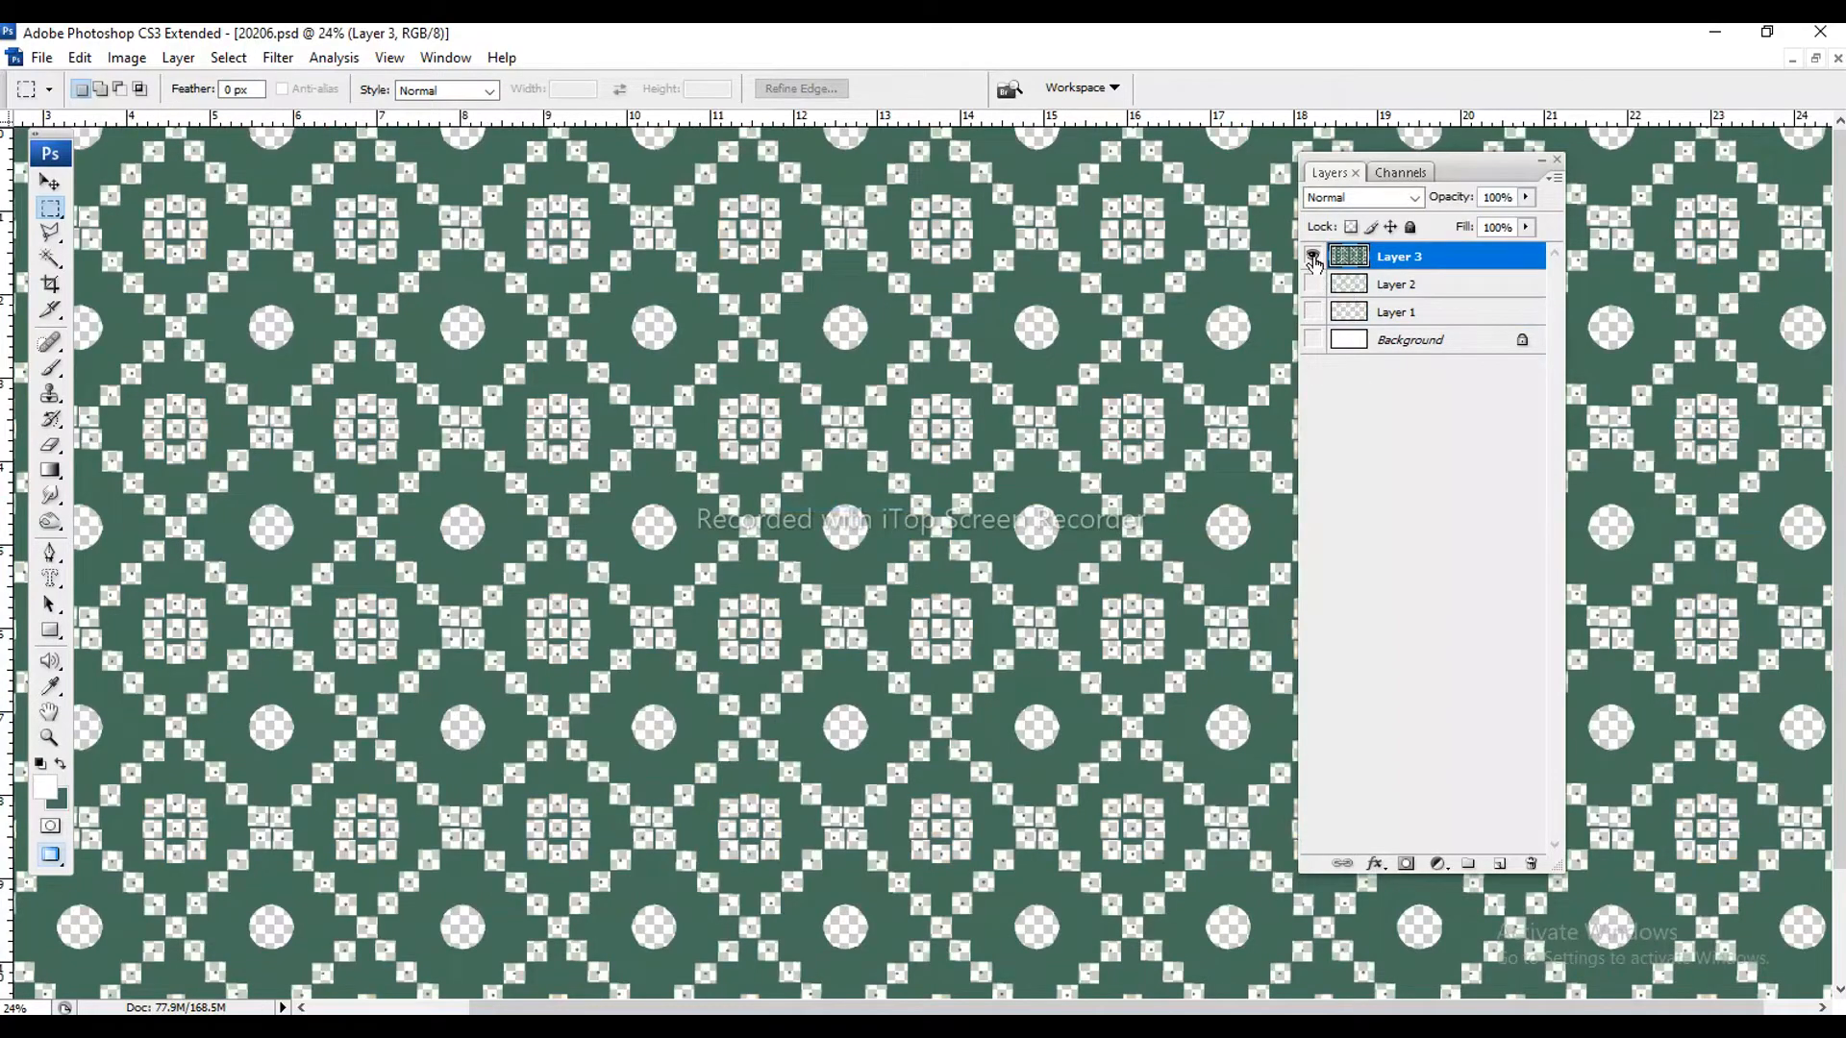
{"action": "left_click", "coordinate": [1313, 256]}
{"action": "left_click", "coordinate": [1313, 256]}
- Examine the individual color layers across the whole canvas, then show Layers 1, 2 and 3 together
{"action": "key", "text": "ctrl+minus"}
{"action": "key", "text": "ctrl+minus"}
{"action": "left_click", "coordinate": [1313, 256]}
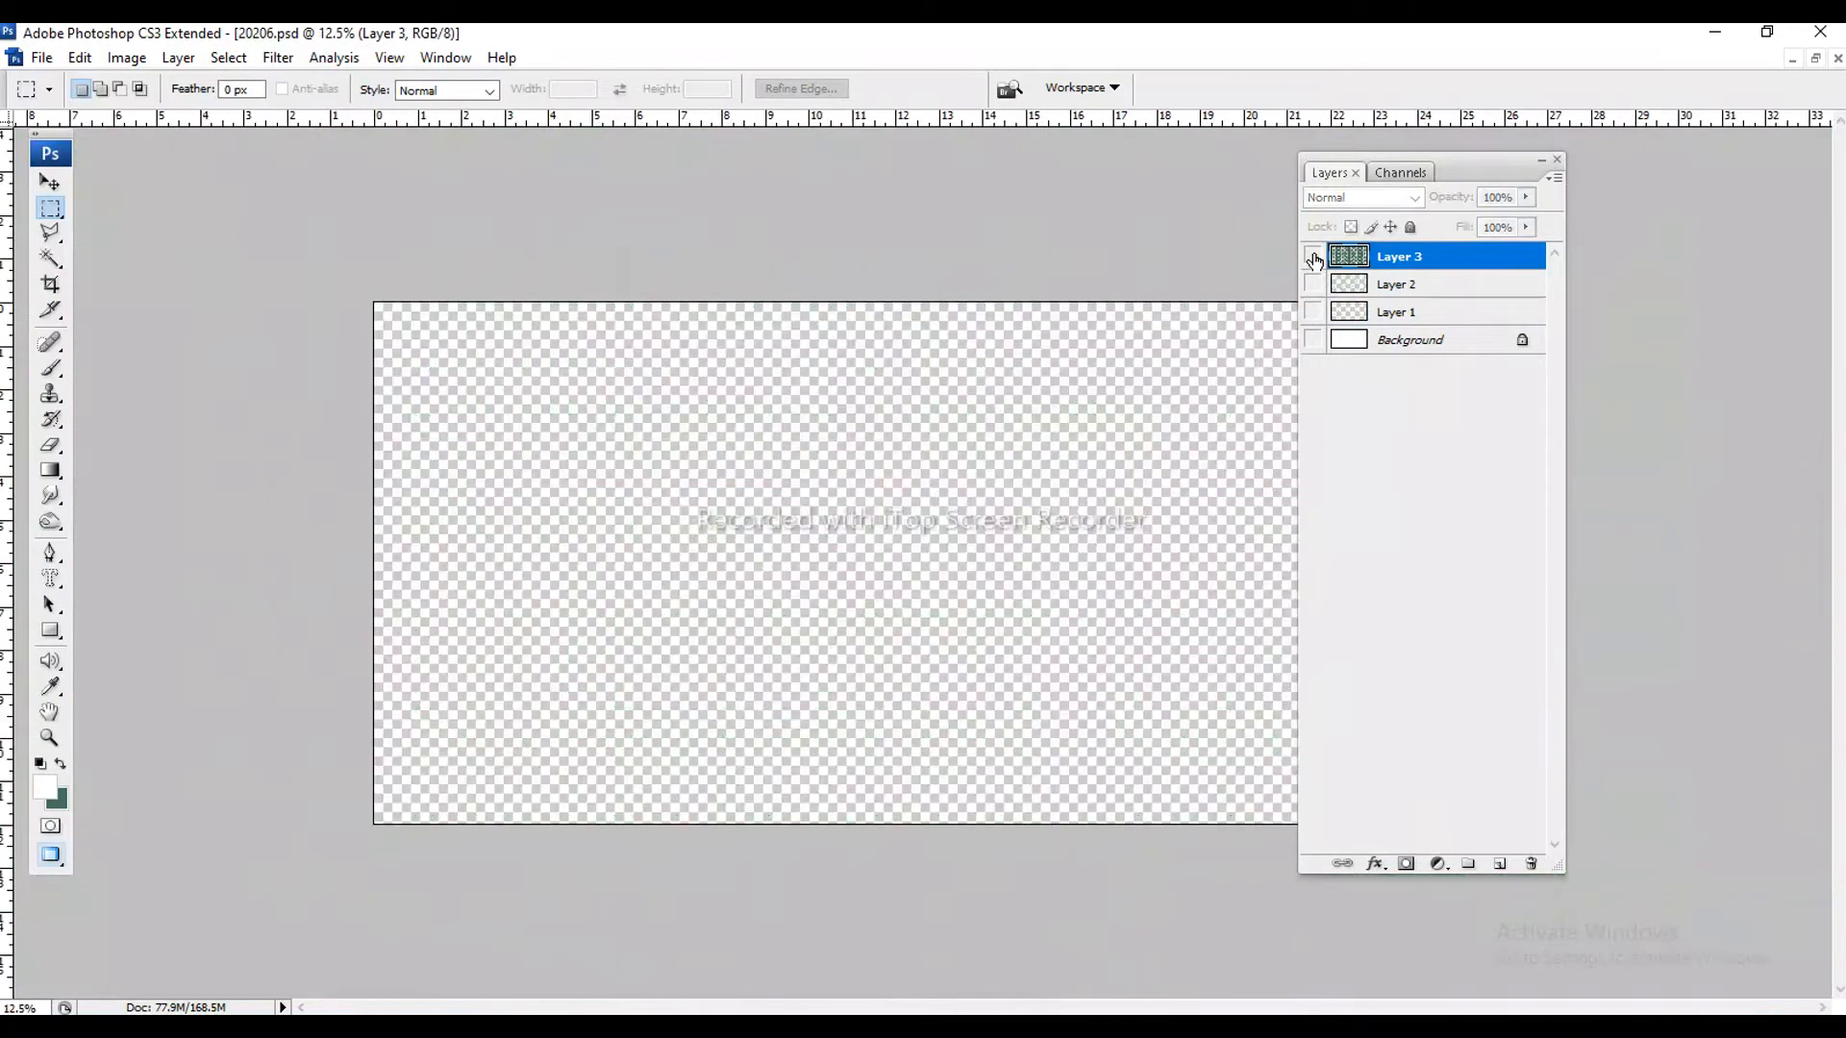
{"action": "left_click", "coordinate": [1313, 256]}
{"action": "left_click", "coordinate": [1313, 256]}
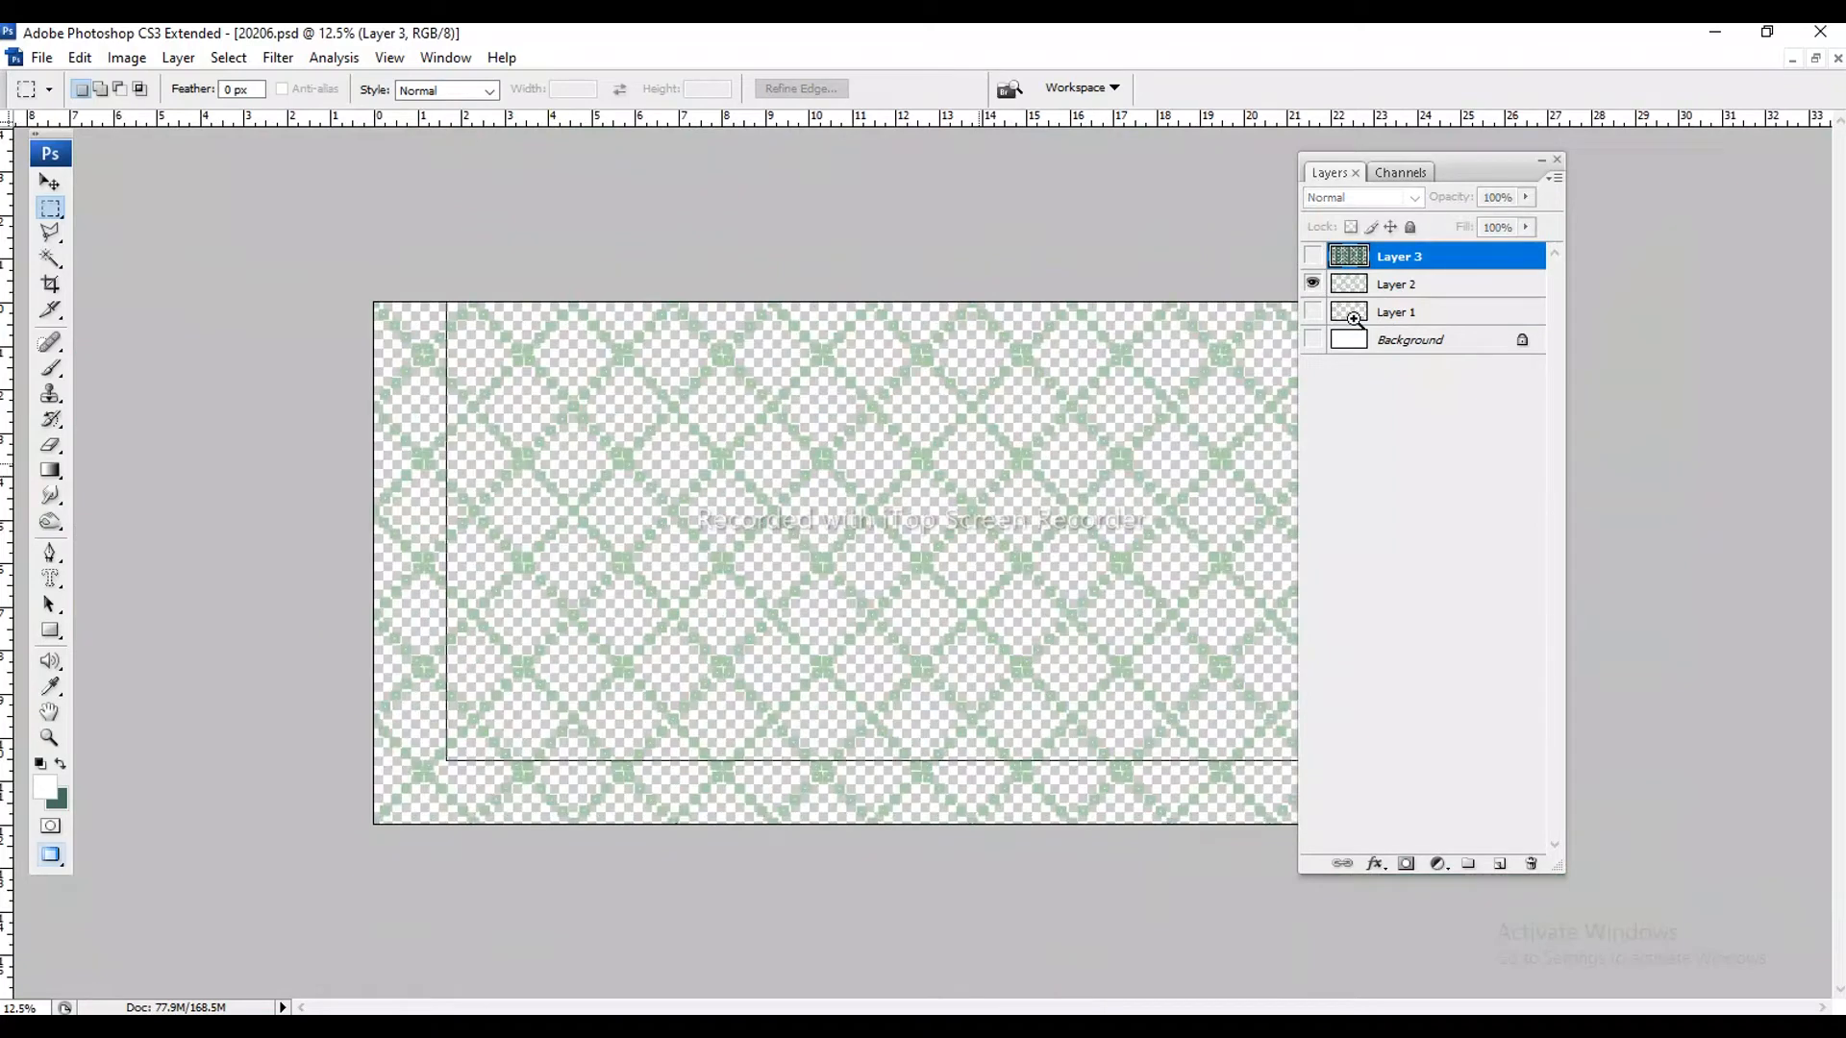
{"action": "key", "text": "ctrl+plus"}
{"action": "left_click", "coordinate": [1313, 311]}
{"action": "left_click", "coordinate": [1314, 283]}
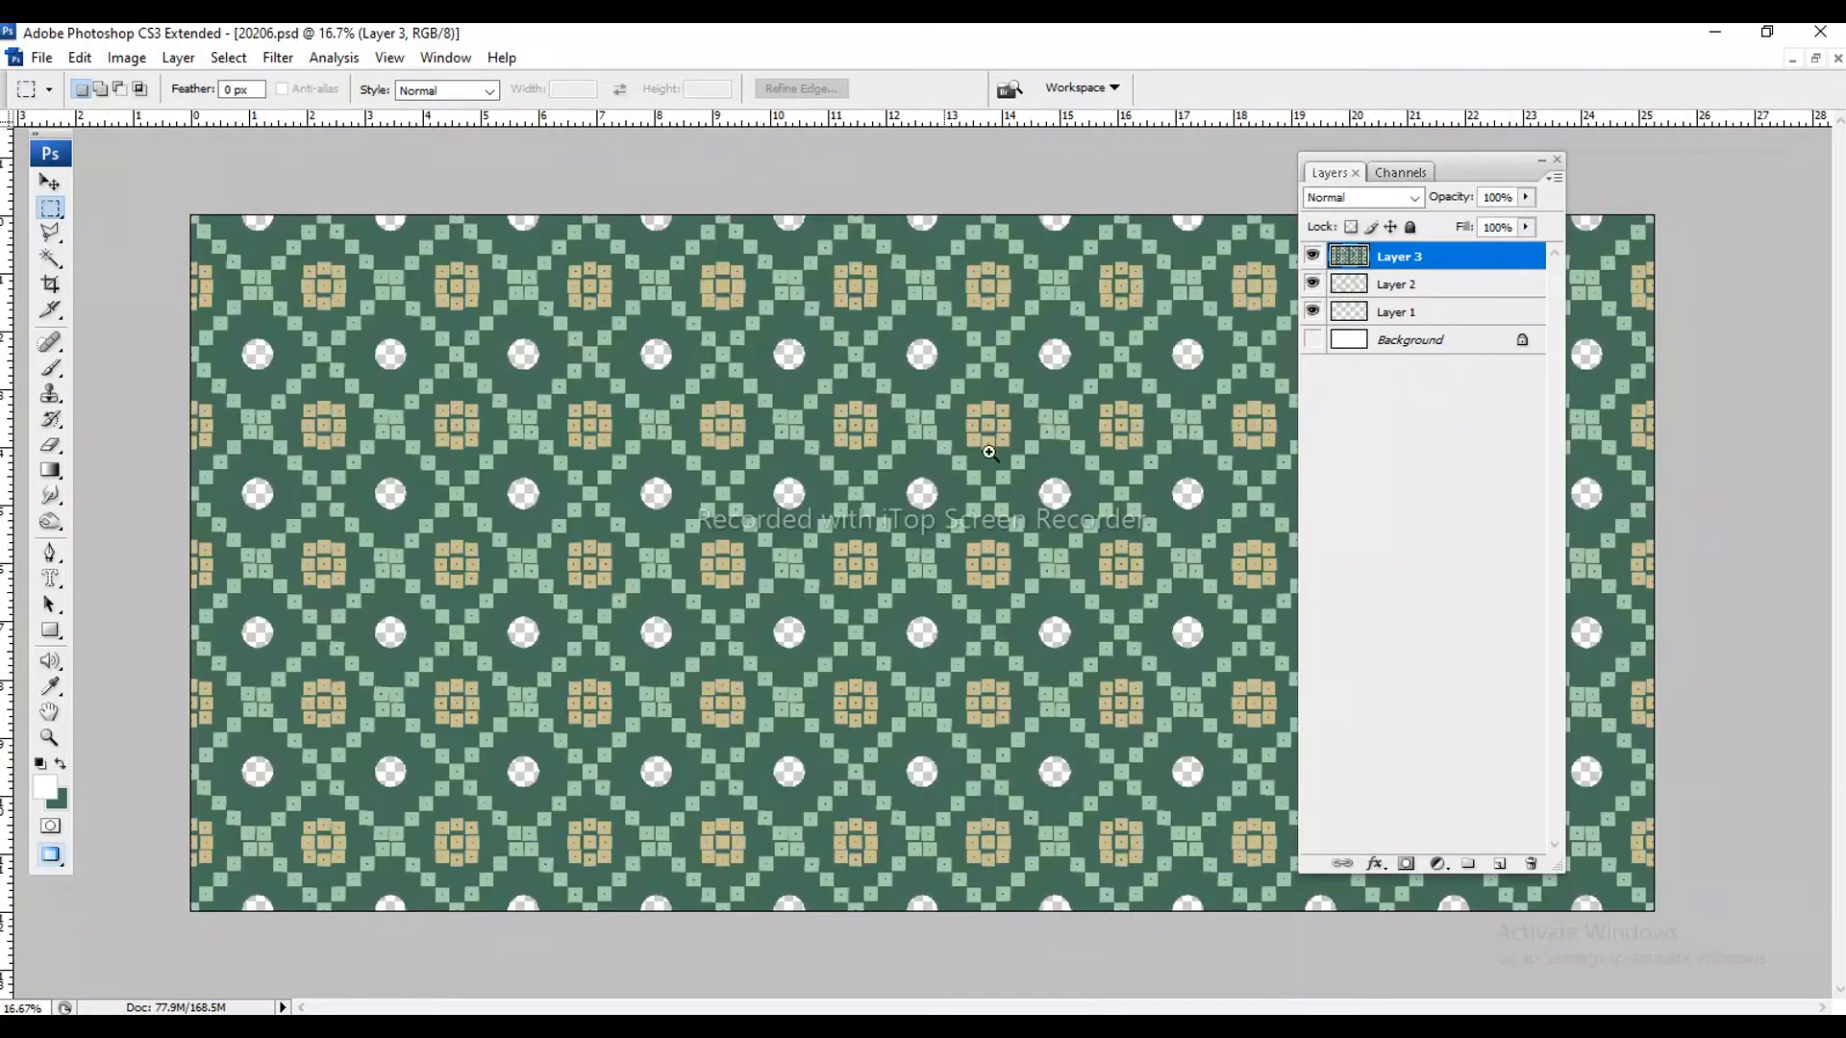
- Examine the combined artwork of the three color layers close up, then view the whole canvas
{"action": "left_click_drag", "start_coordinate": [988, 452], "coordinate": [611, 642]}
{"action": "right_click", "coordinate": [759, 462]}
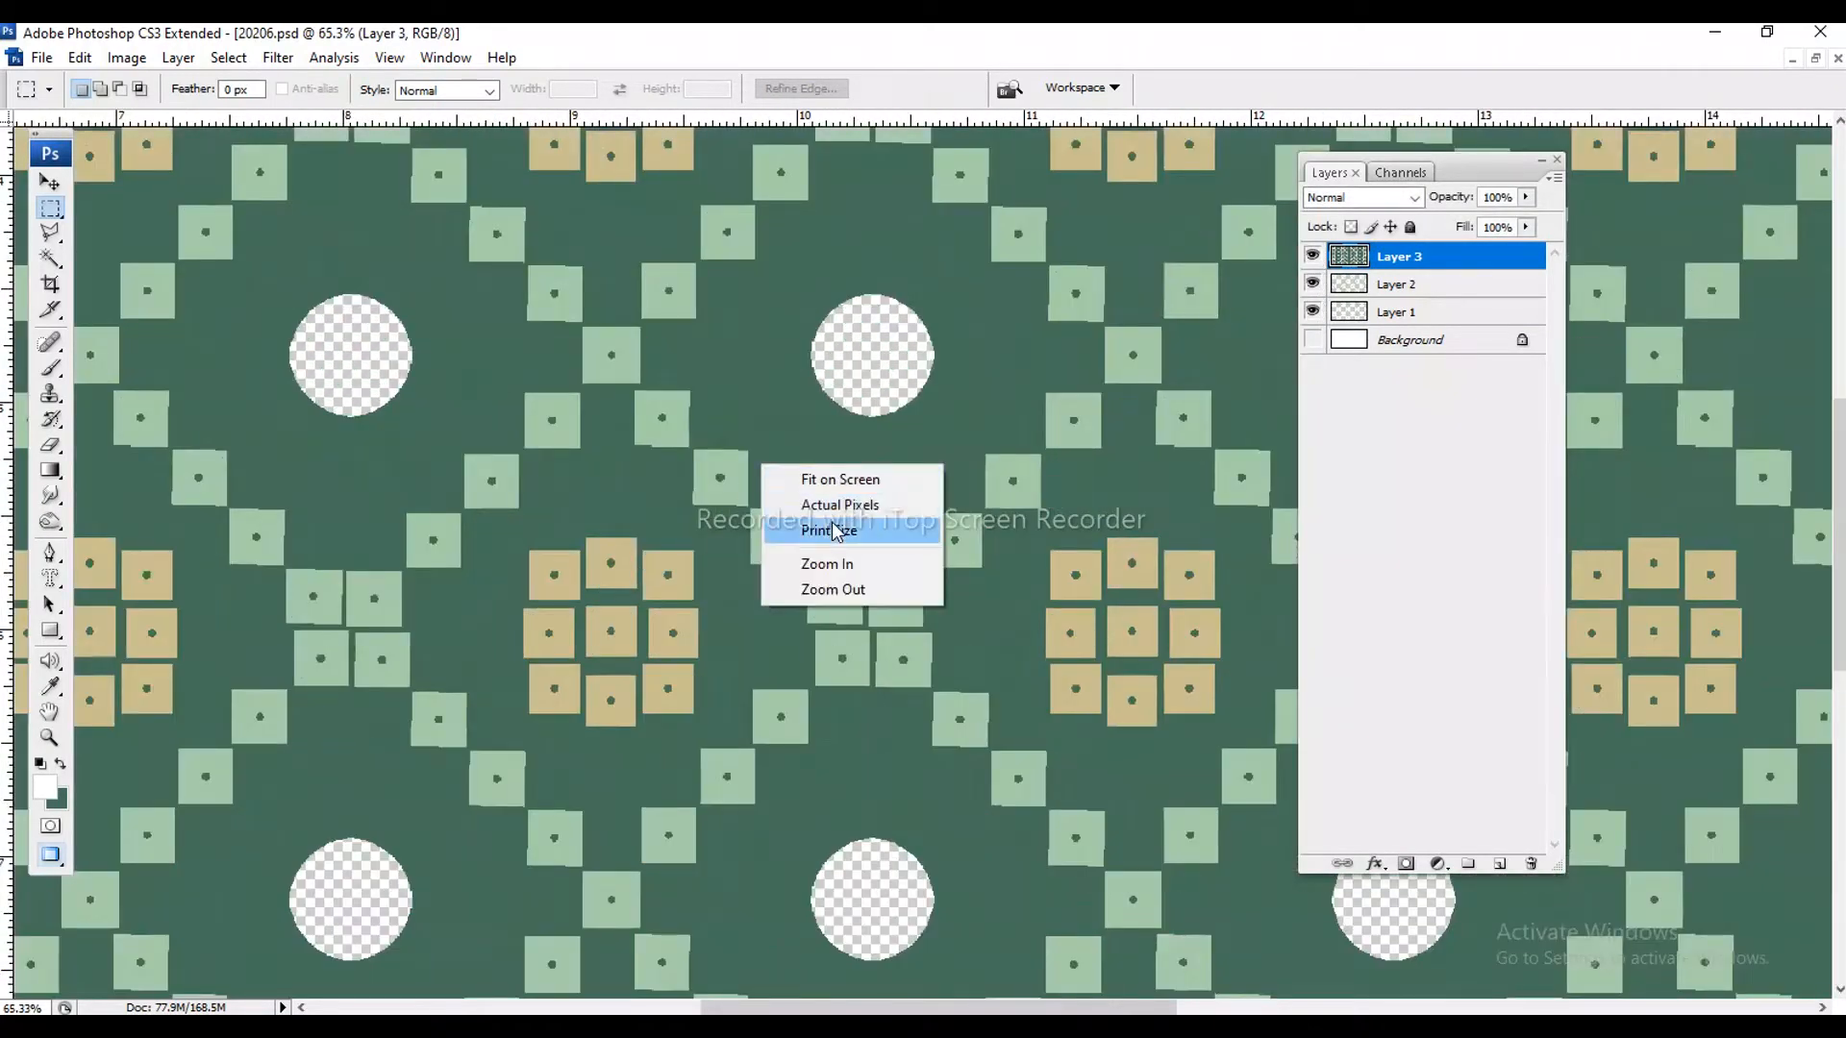
{"action": "left_click", "coordinate": [833, 528]}
{"action": "left_click", "coordinate": [874, 484]}
{"action": "key", "text": "ctrl+minus"}
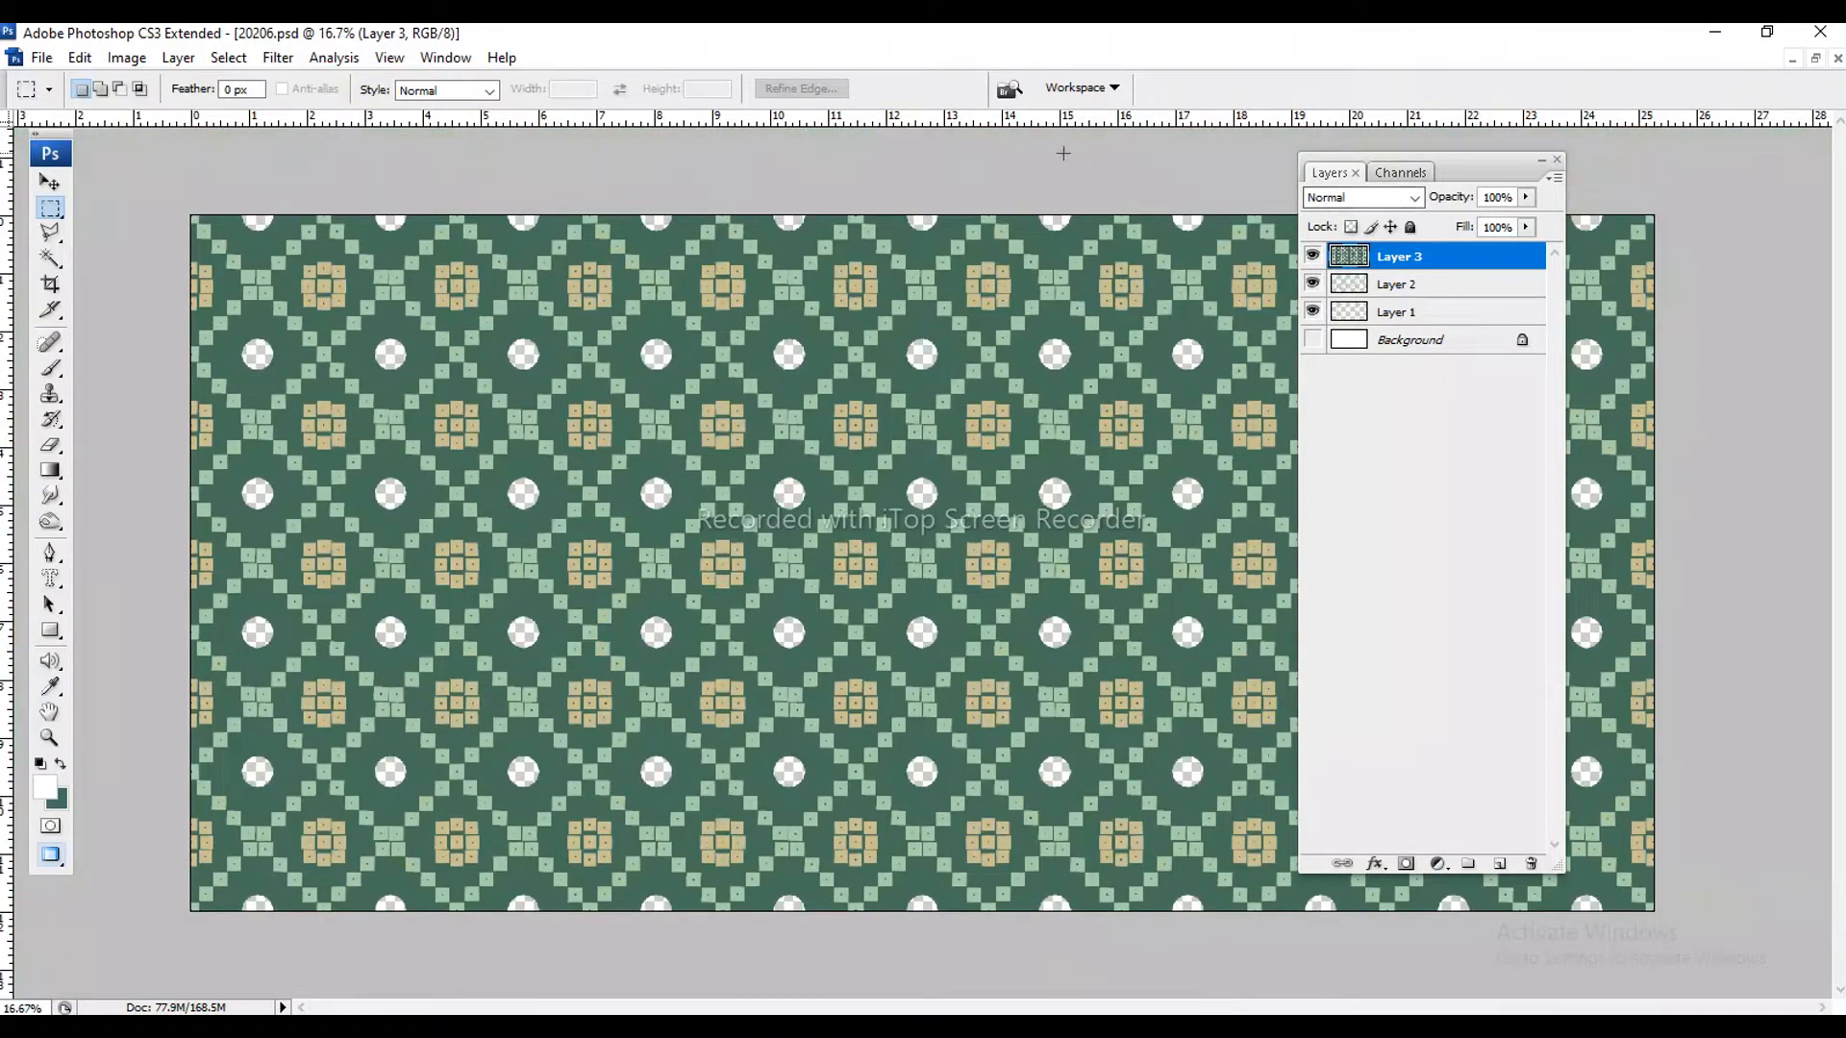
- Delete the D-Green, L-Green and Yellow spot channels, keeping only the RGB channels, and return to the layer list
{"action": "left_click", "coordinate": [1400, 172]}
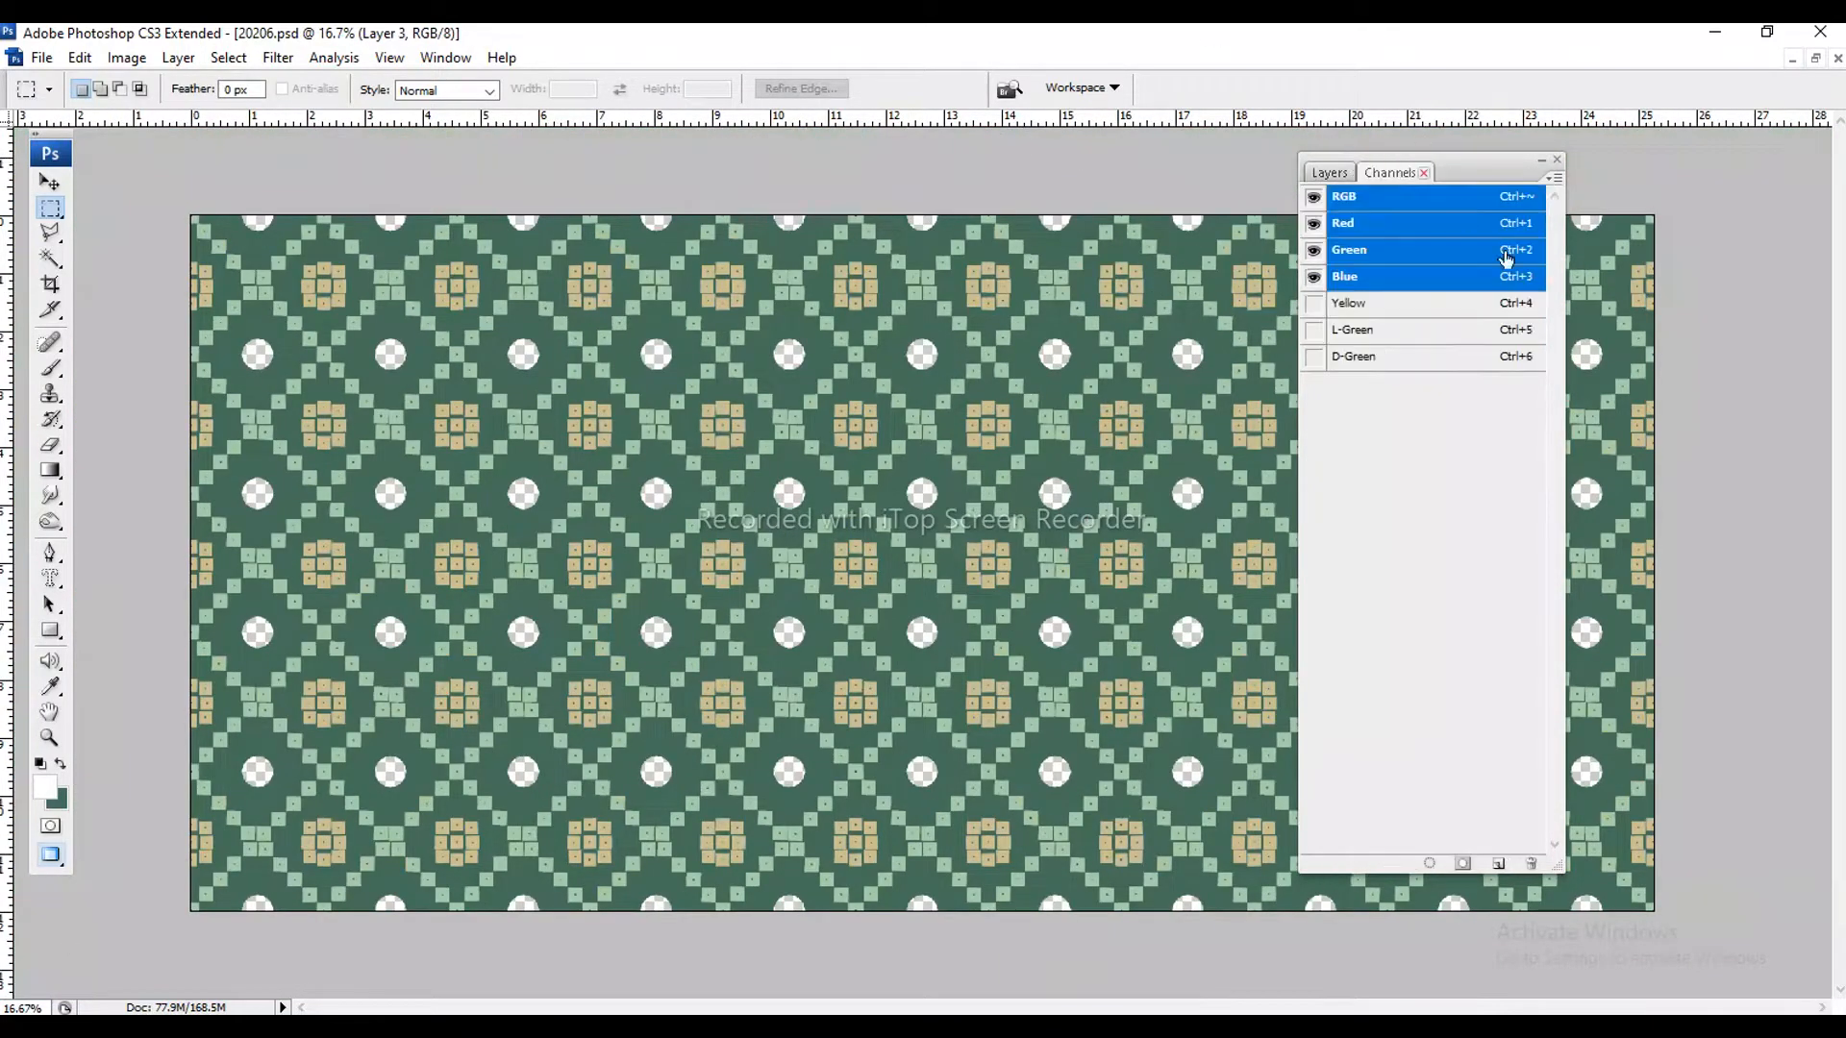
{"action": "right_click", "coordinate": [1397, 354]}
{"action": "left_click", "coordinate": [1445, 393]}
{"action": "right_click", "coordinate": [1422, 339]}
{"action": "left_click", "coordinate": [1459, 382]}
{"action": "right_click", "coordinate": [1372, 302]}
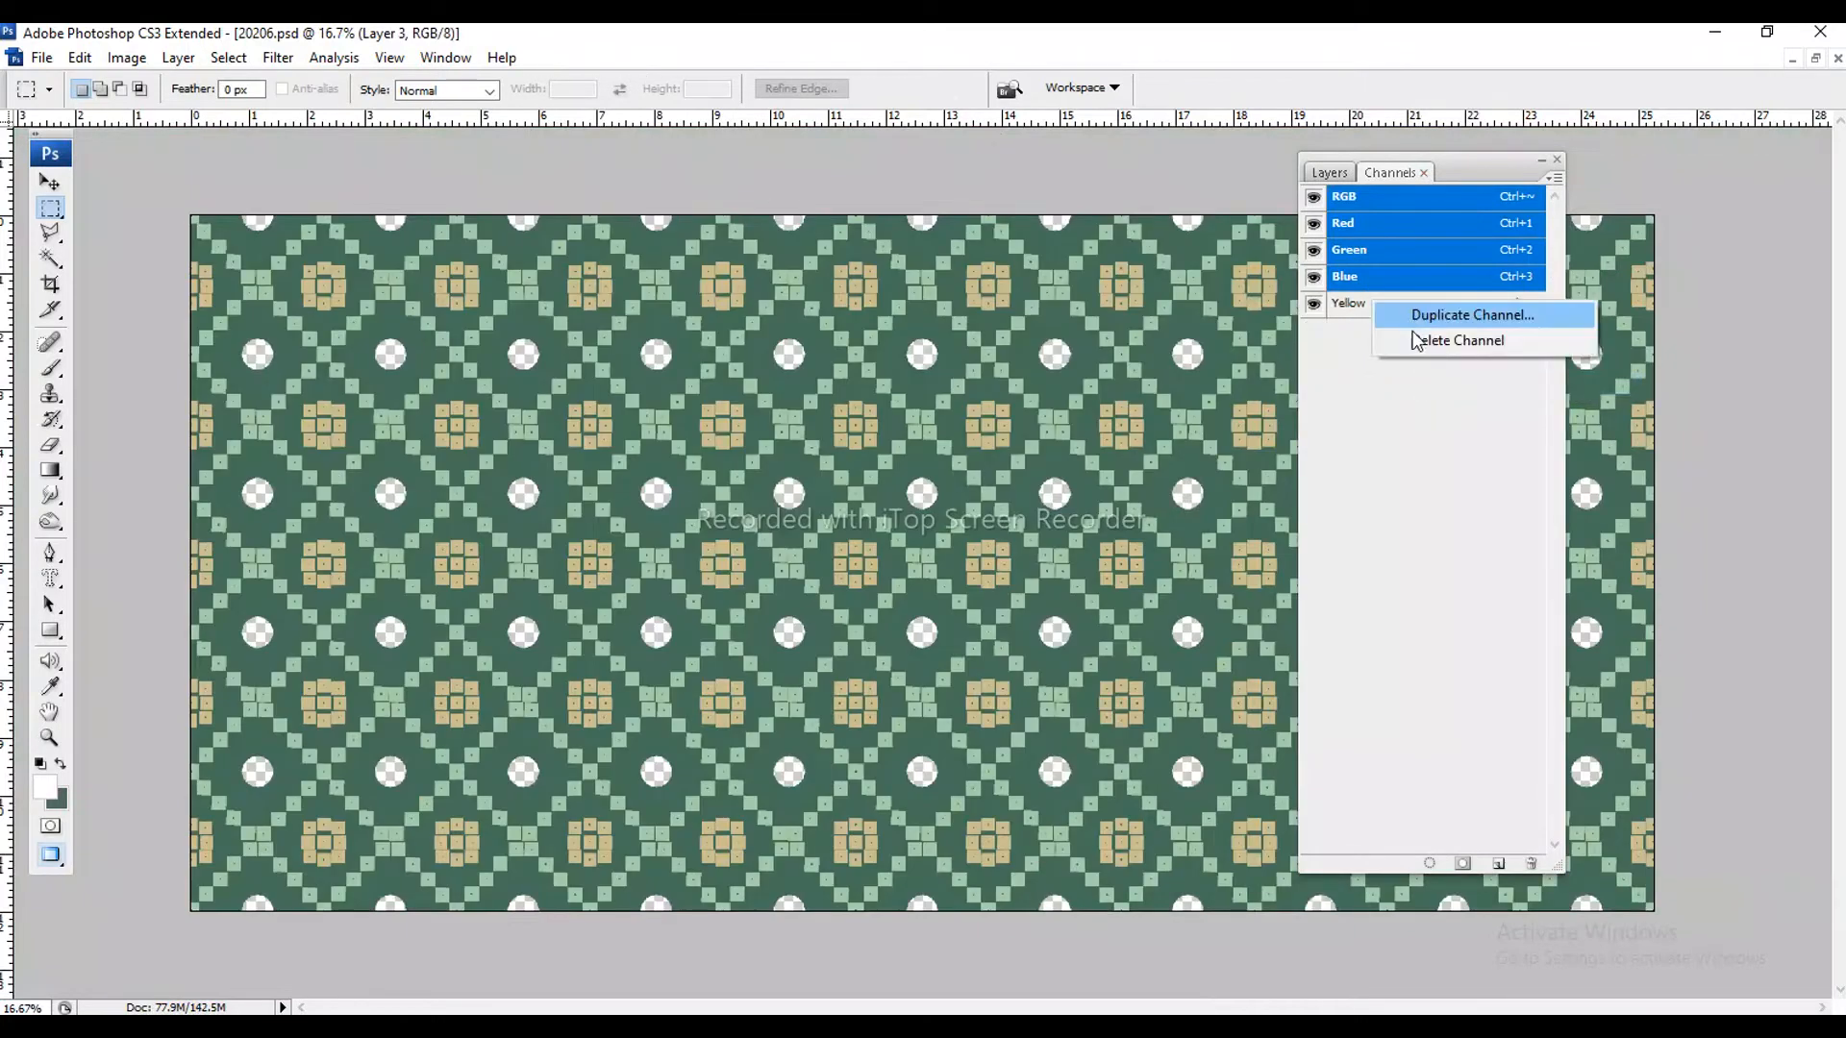
{"action": "left_click", "coordinate": [1416, 341]}
{"action": "left_click", "coordinate": [1332, 171]}
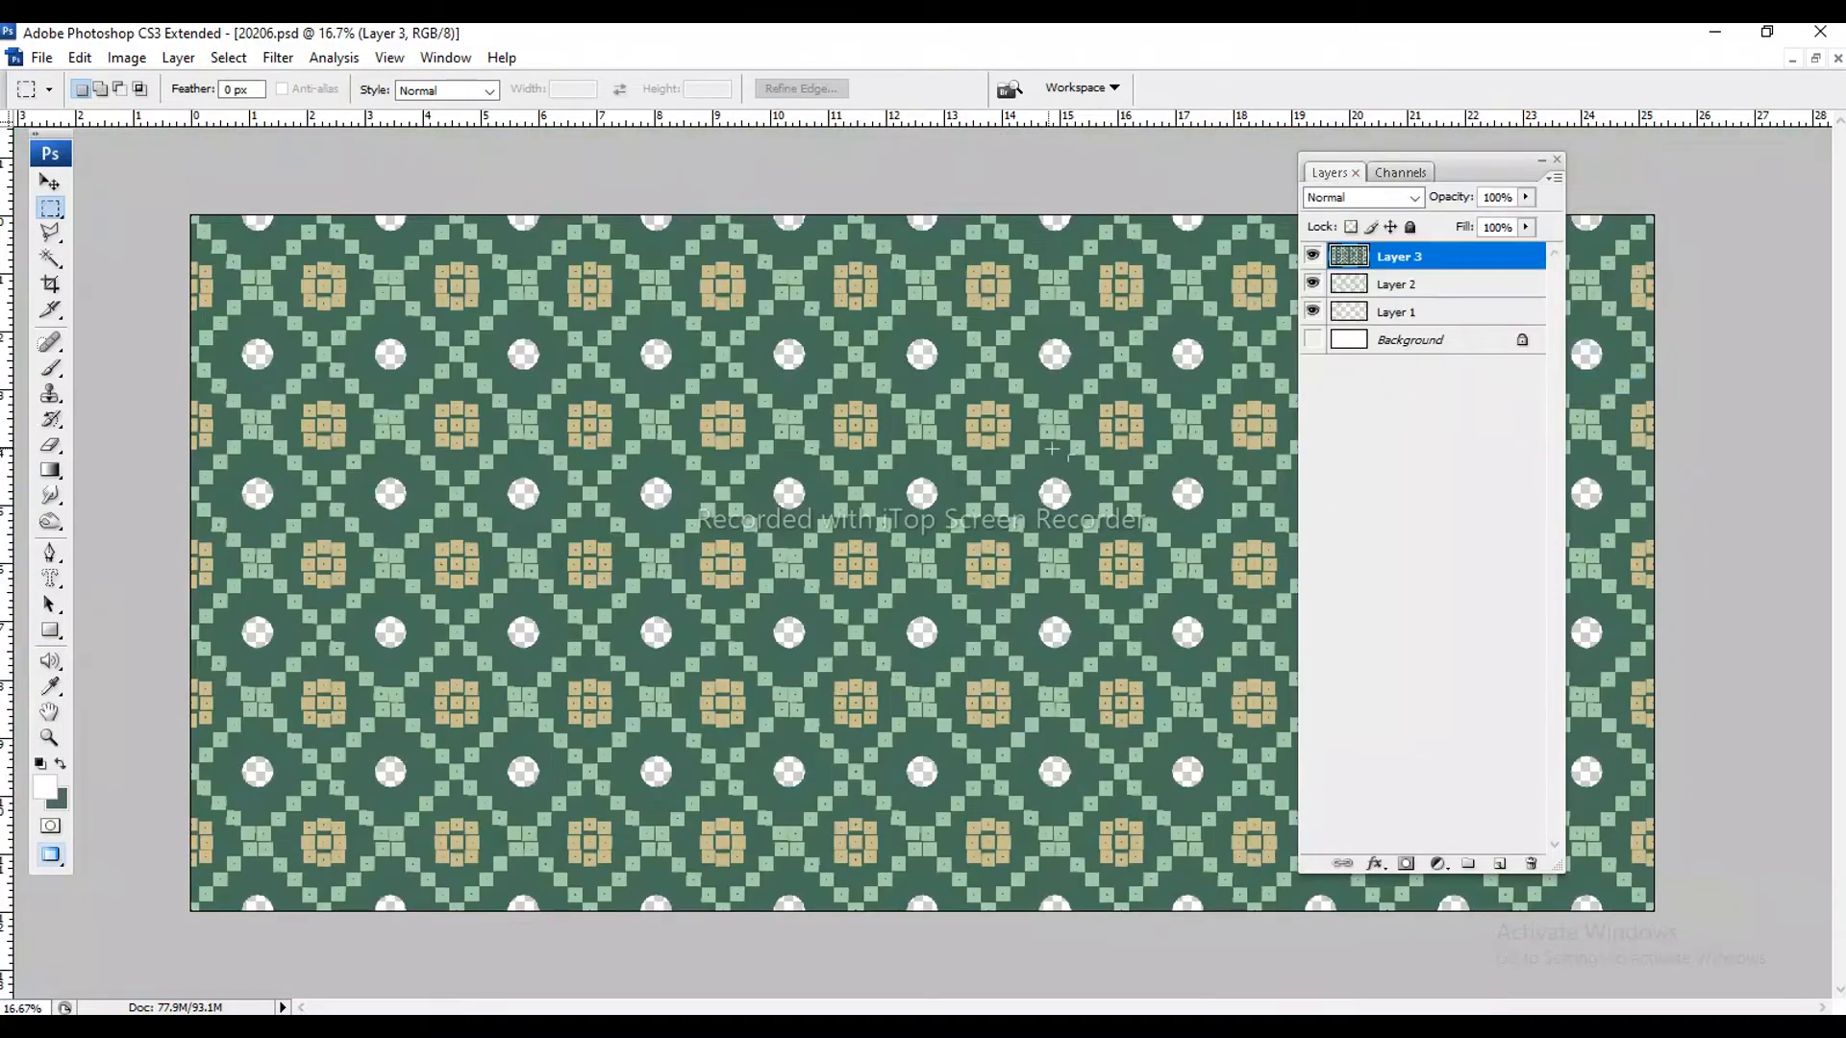
- Inspect the pattern around a transparent circle, then view the whole canvas at 12.5% with the Layers palette moved further off the artwork
{"action": "left_click", "coordinate": [850, 455], "text": "ctrl"}
{"action": "left_click", "coordinate": [827, 462], "text": "ctrl"}
{"action": "left_click", "coordinate": [749, 466], "text": "ctrl"}
{"action": "left_click", "coordinate": [674, 473], "text": "ctrl"}
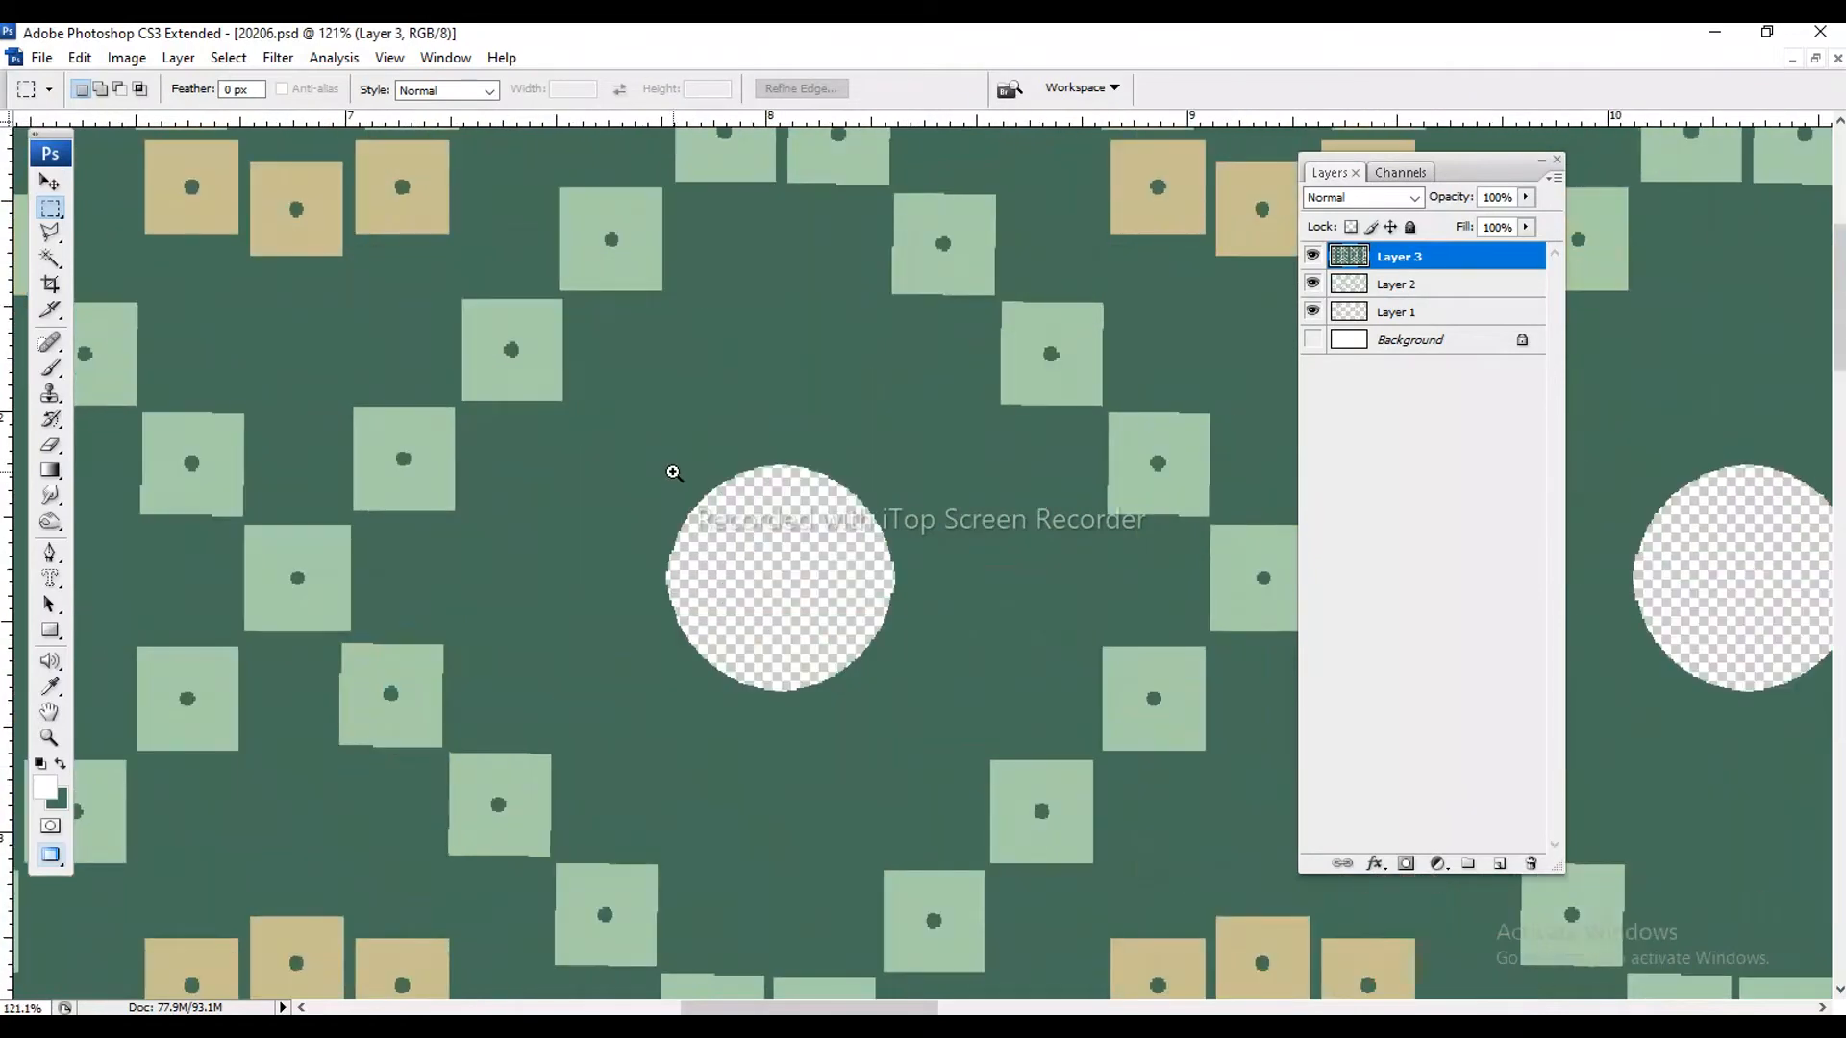
{"action": "right_click", "coordinate": [674, 473]}
{"action": "left_click", "coordinate": [782, 538]}
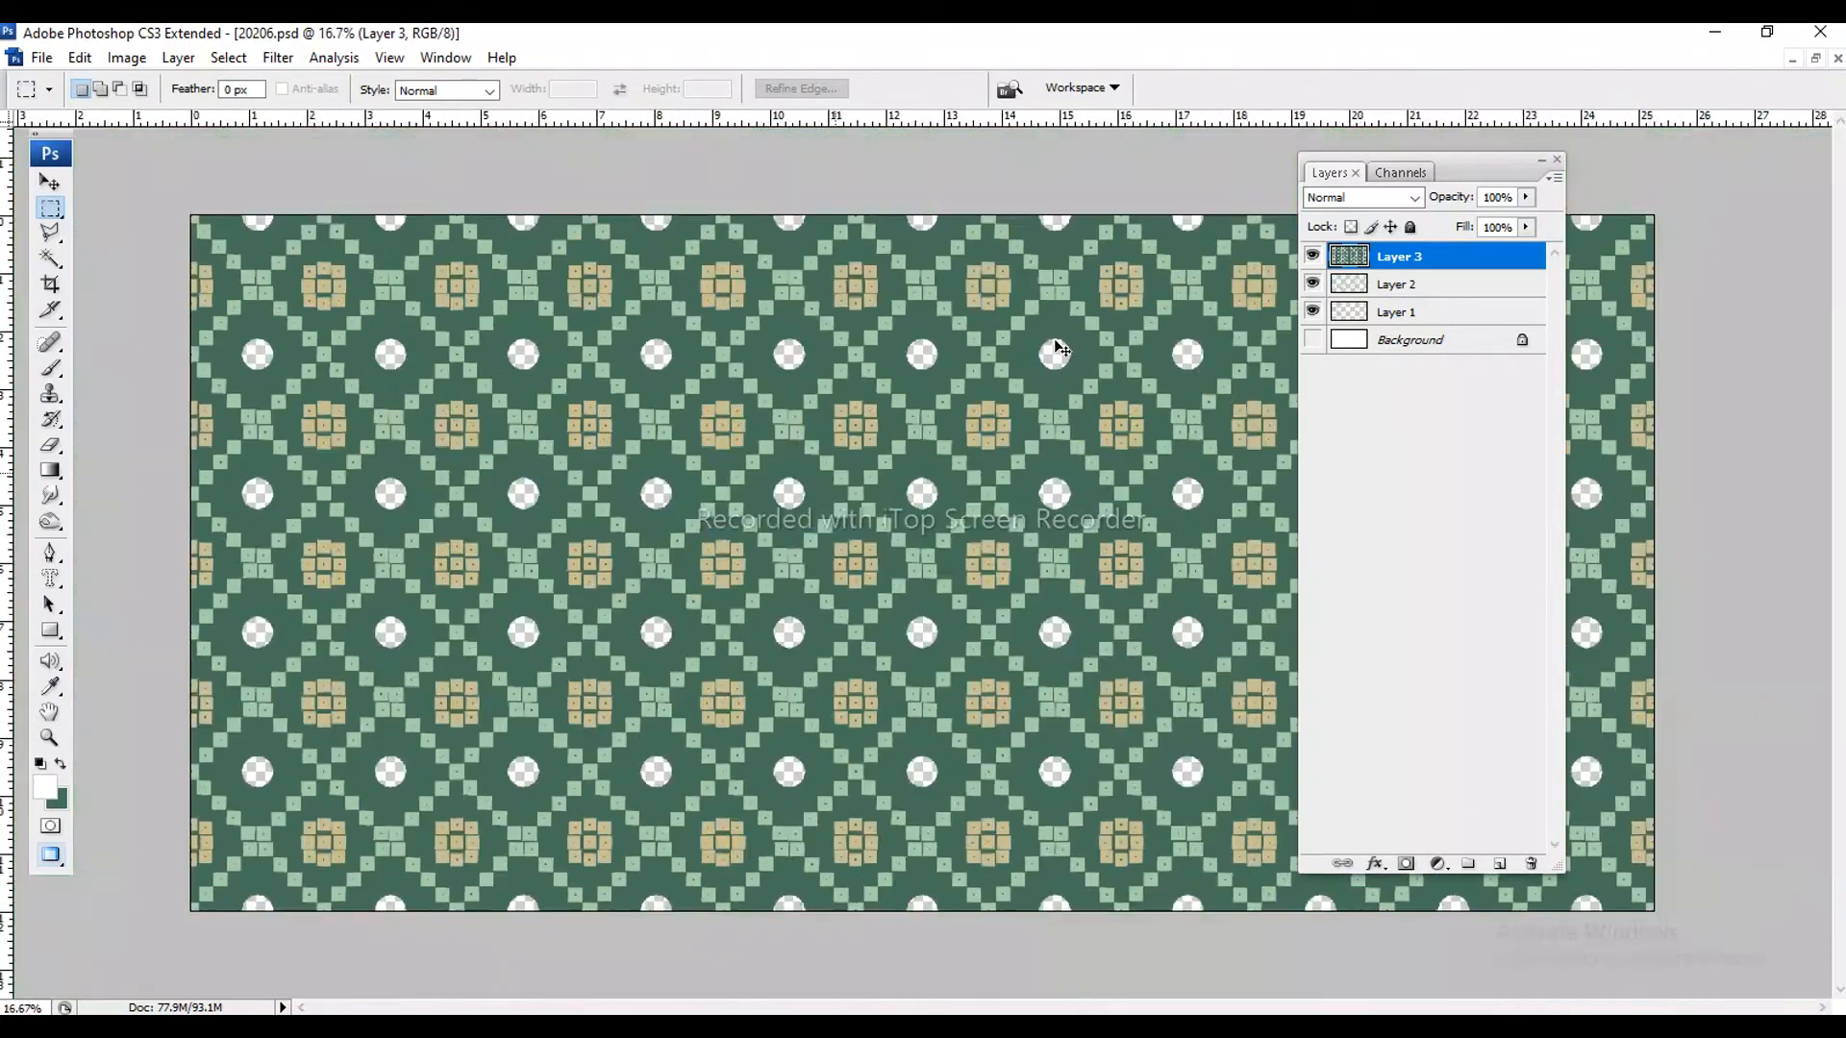
{"action": "key", "text": "ctrl+minus"}
{"action": "left_click_drag", "start_coordinate": [1459, 171], "coordinate": [1591, 169]}
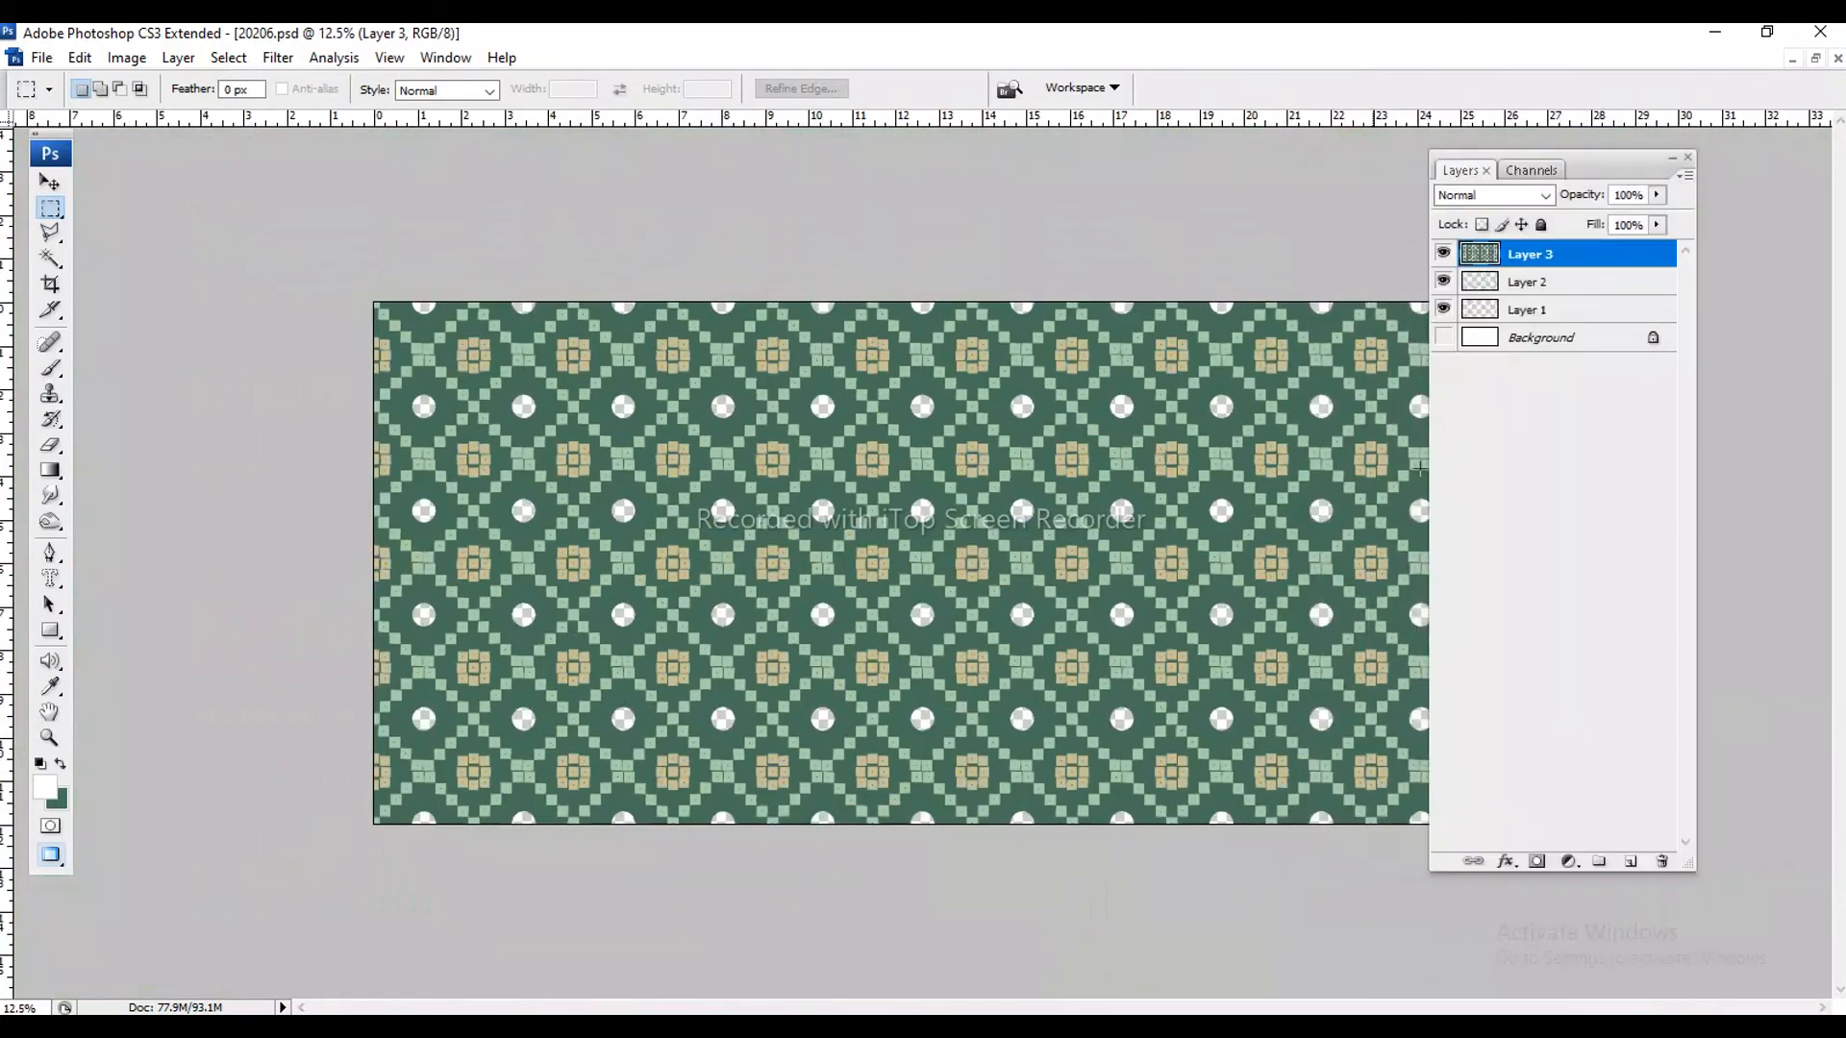